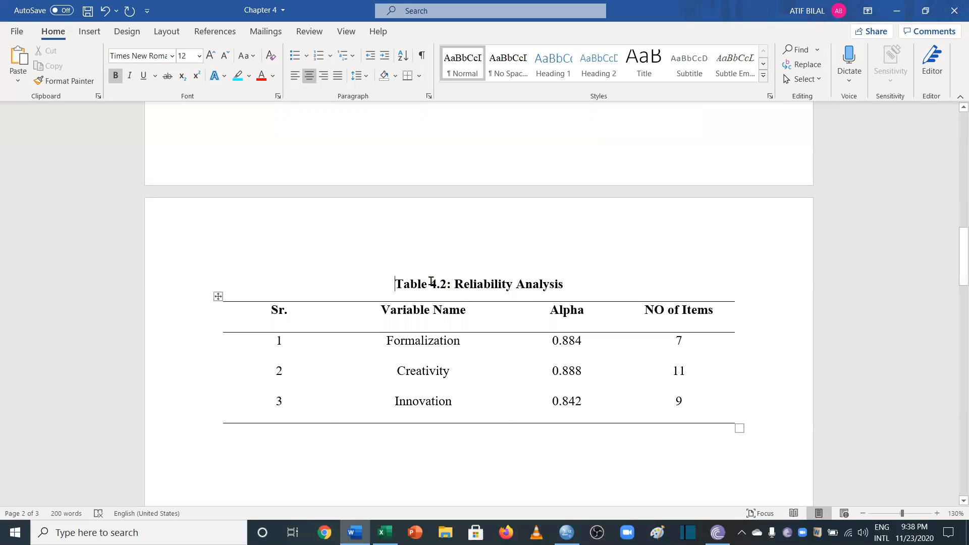
left_click_drag(430, 285, 455, 286)
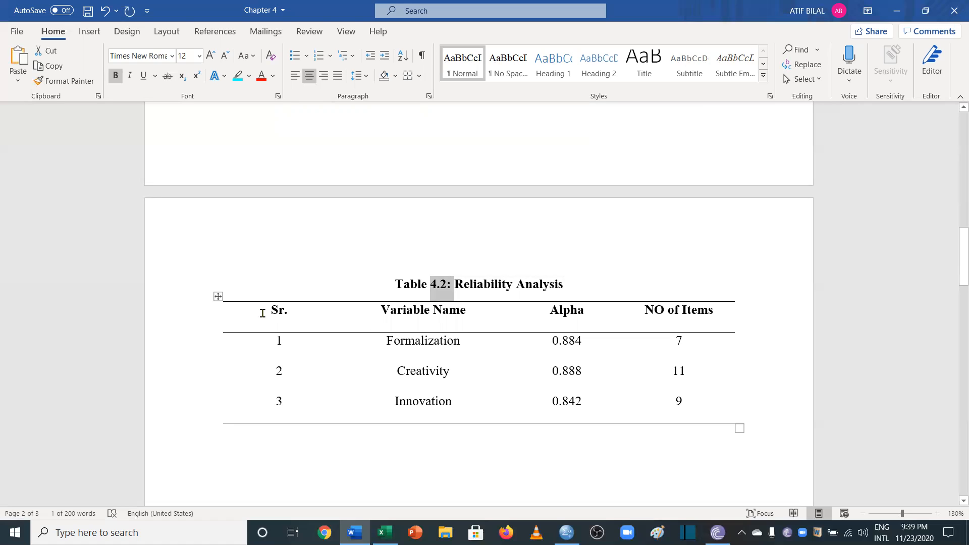
left_click_drag(277, 313, 677, 320)
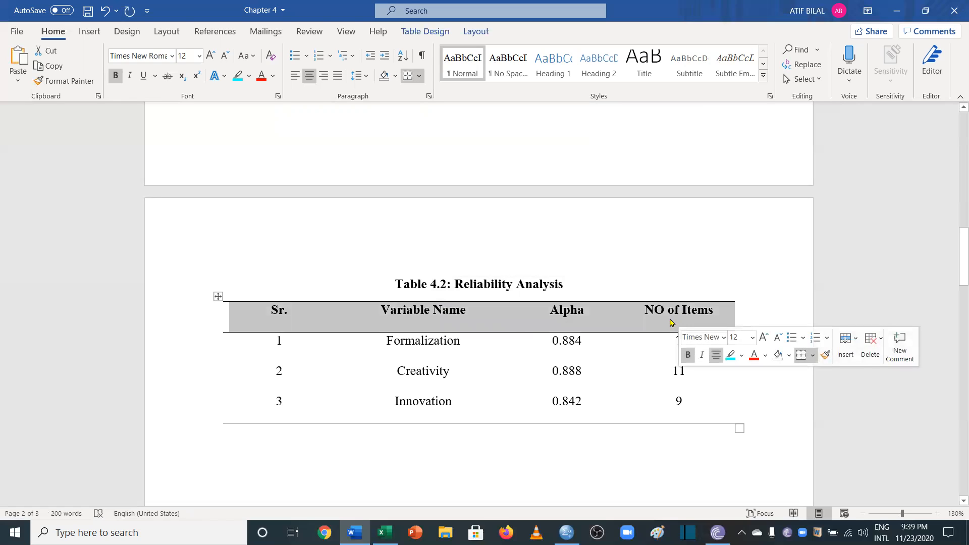
left_click(416, 370)
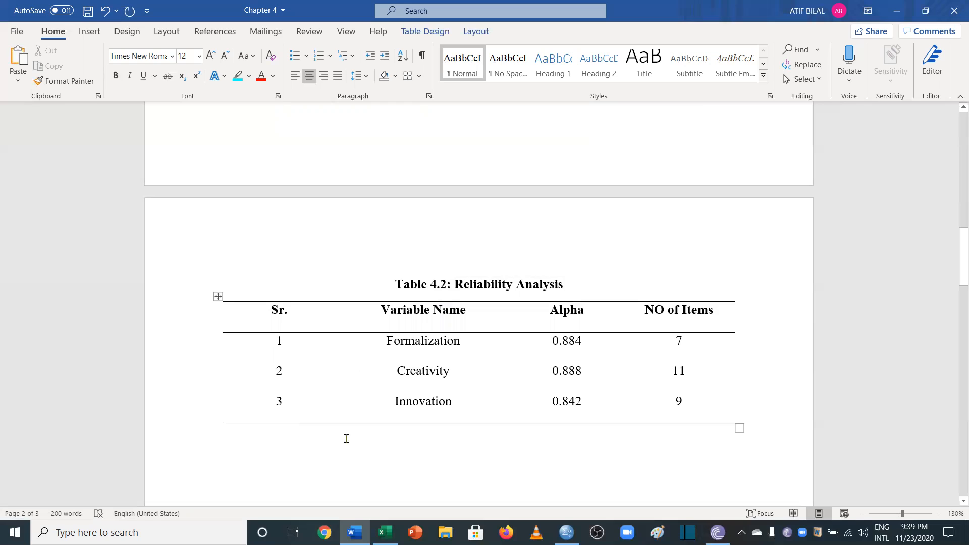
Step: Add the left-aligned note "Alpha = reliability test" directly below the Reliability Analysis table
left_click(241, 433)
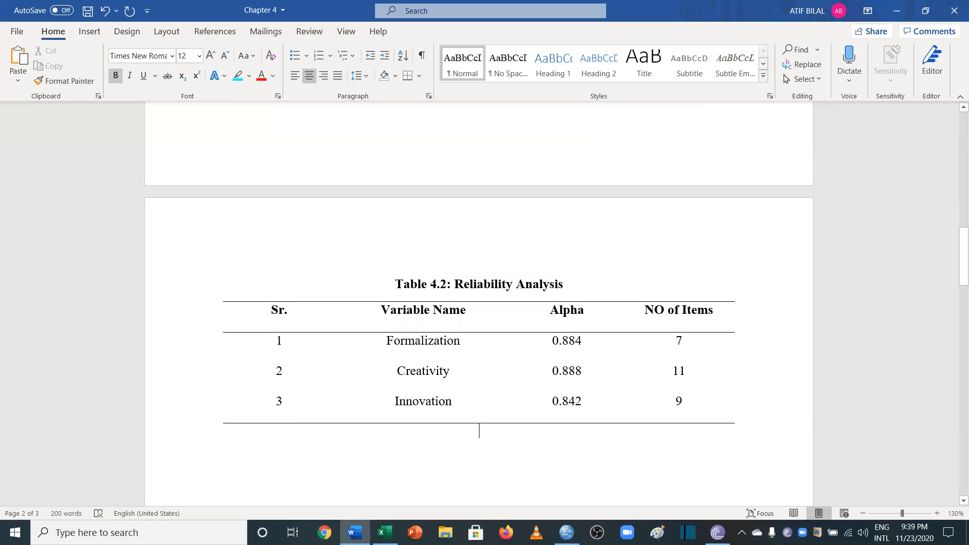
key("ctrl+l")
type("Alpha ")
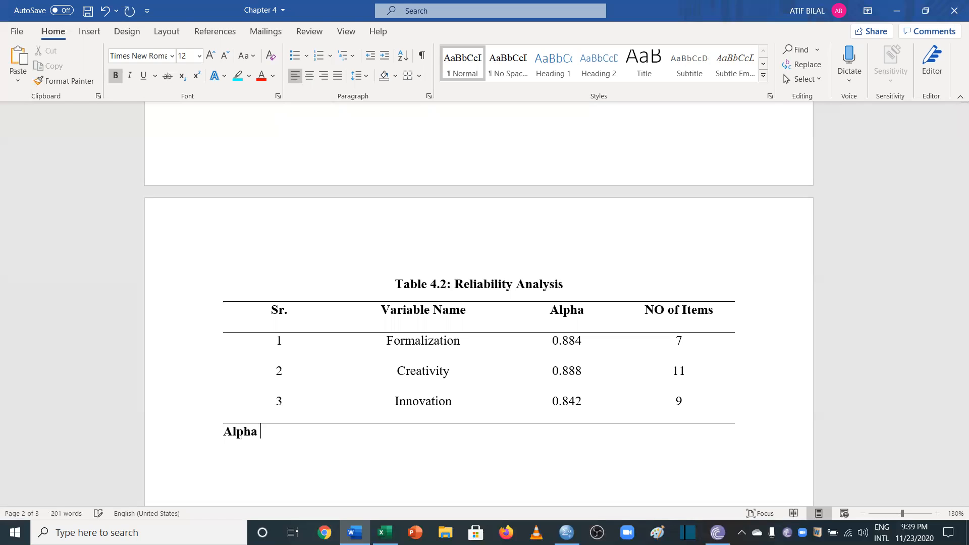
type("= reliability test")
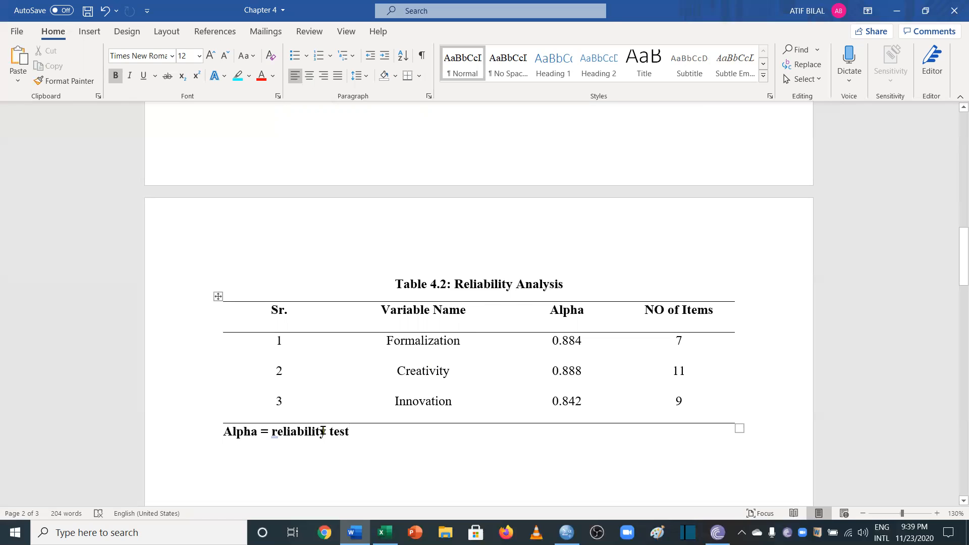
Step: Switch to the SPSS data editor and run a Frequencies analysis on Gender, Experience and Education
scroll(323, 429, "down", 5)
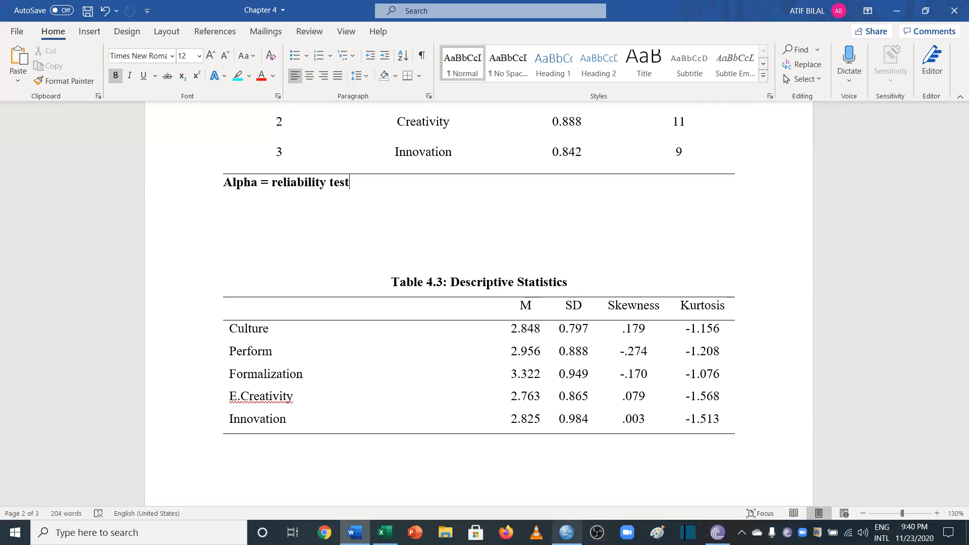
left_click(566, 532)
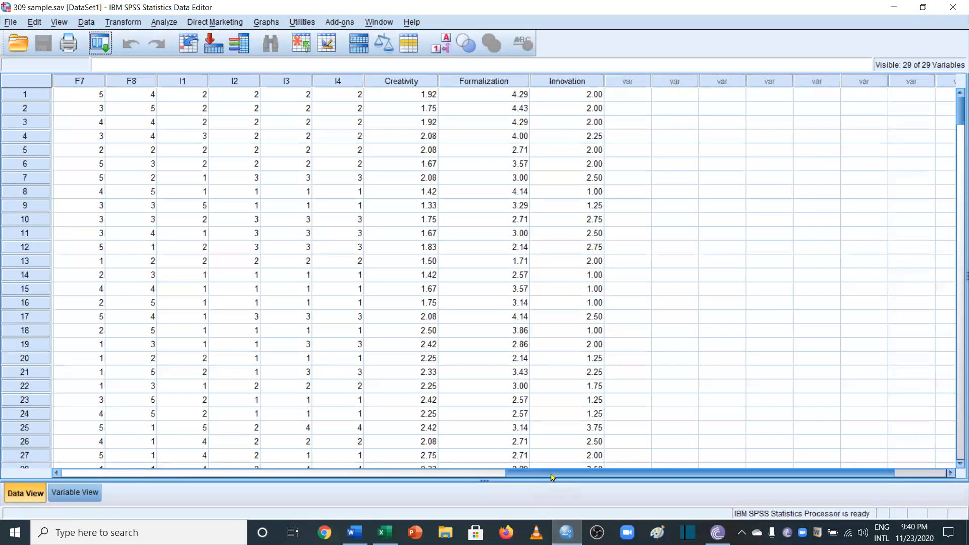
left_click_drag(552, 477, 89, 463)
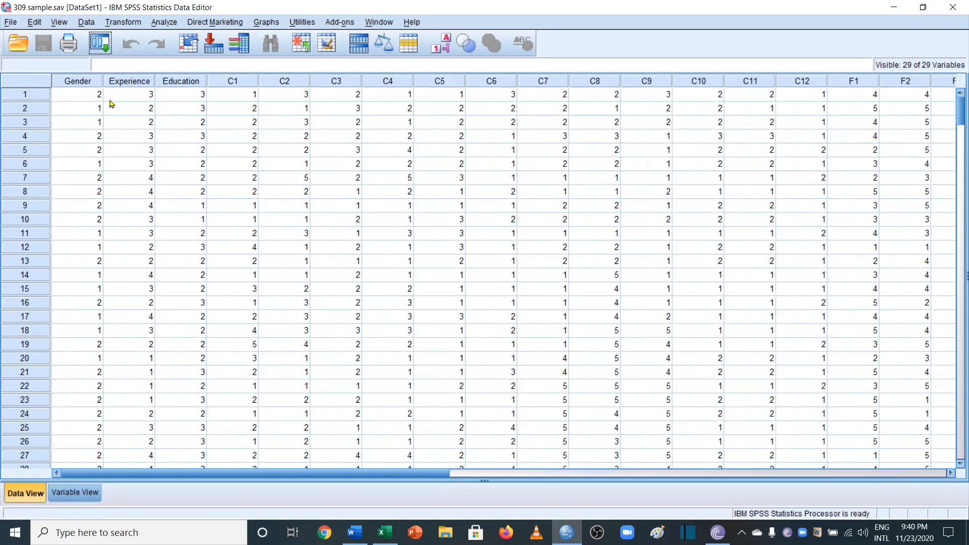
left_click(164, 22)
mouse_move(222, 54)
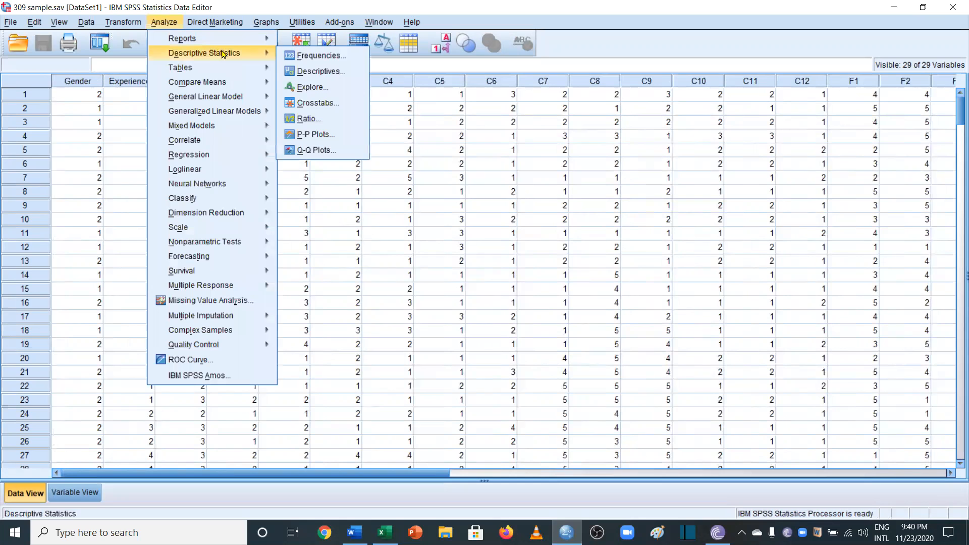
left_click(300, 55)
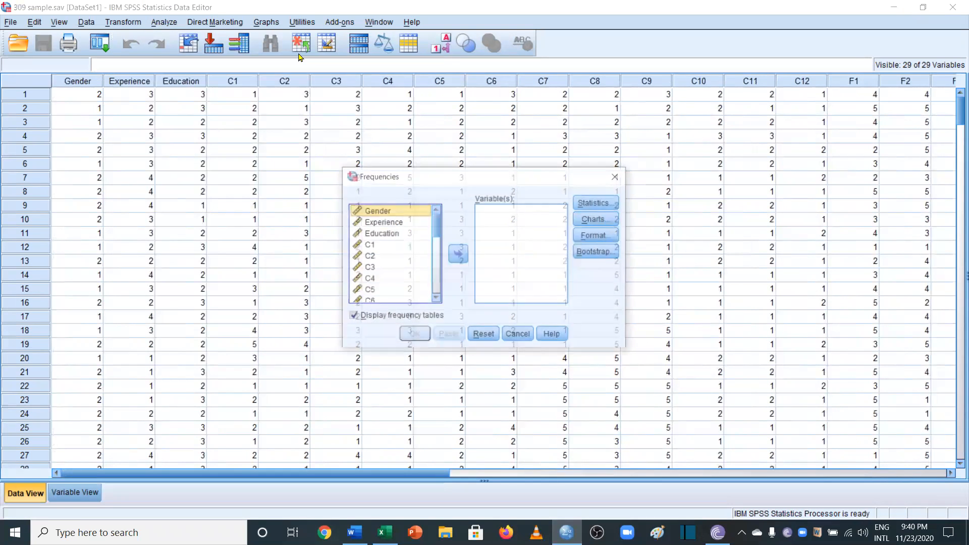
key("shift+Down")
key("shift+Down")
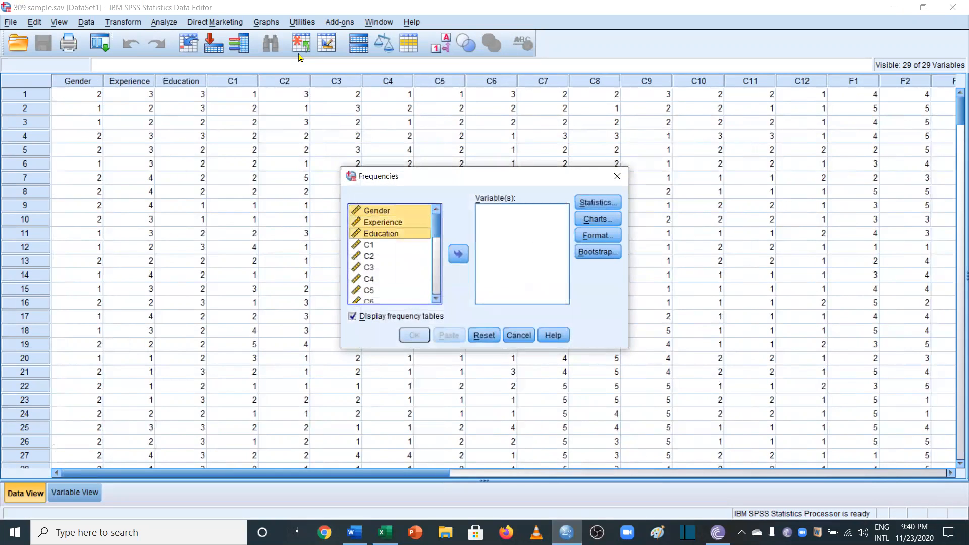
left_click(457, 254)
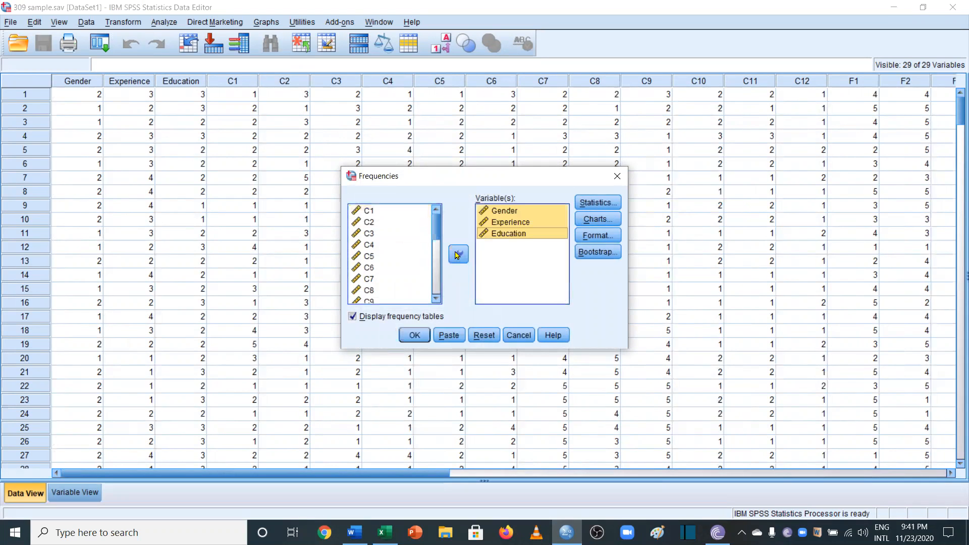
left_click(414, 335)
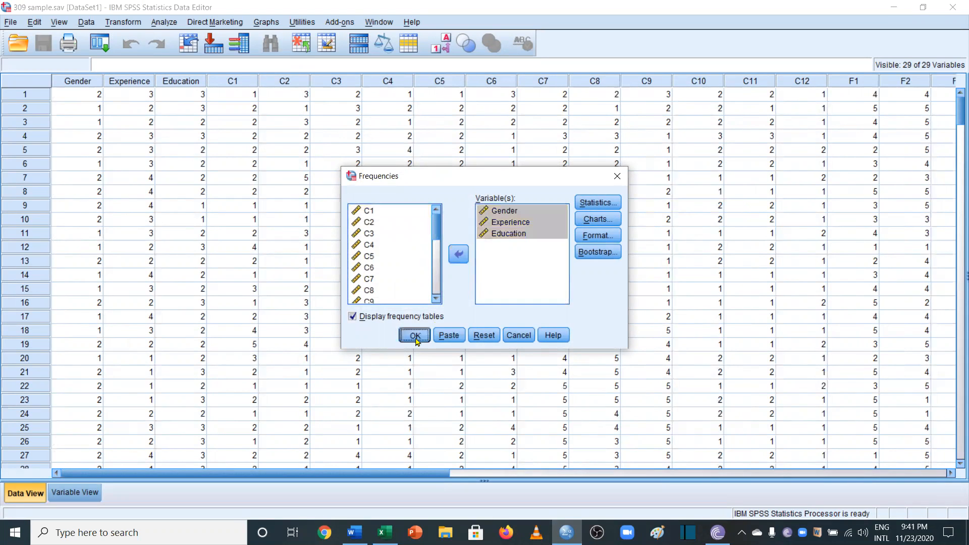
Step: Copy the Gender, Experience and Education frequency tables together from the SPSS output
scroll(510, 281, "down", 3)
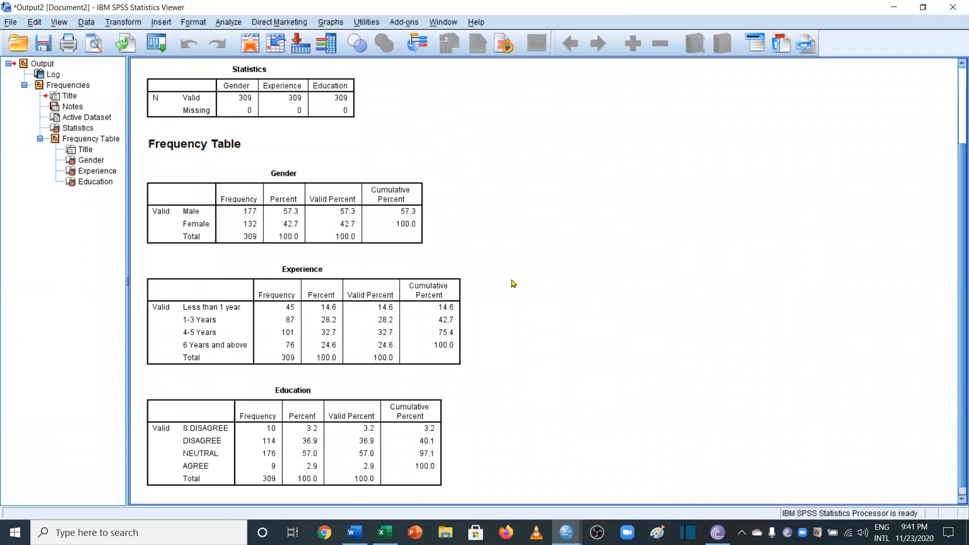
left_click(361, 235)
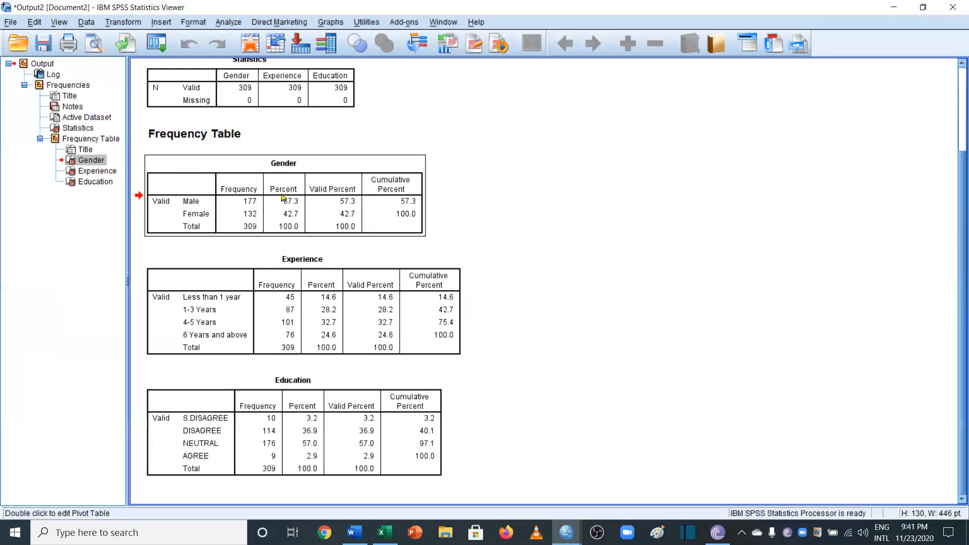
left_click(289, 283, "ctrl")
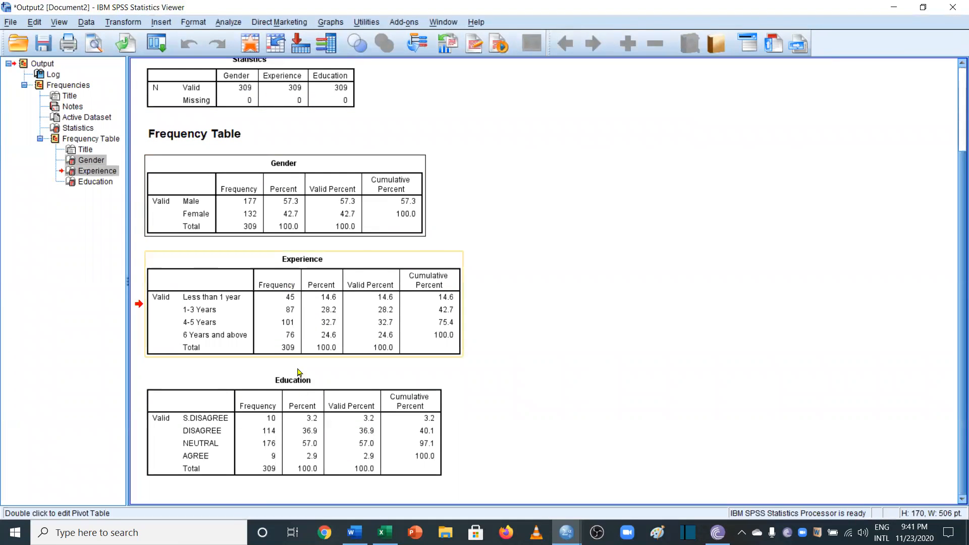
left_click(301, 398, "ctrl")
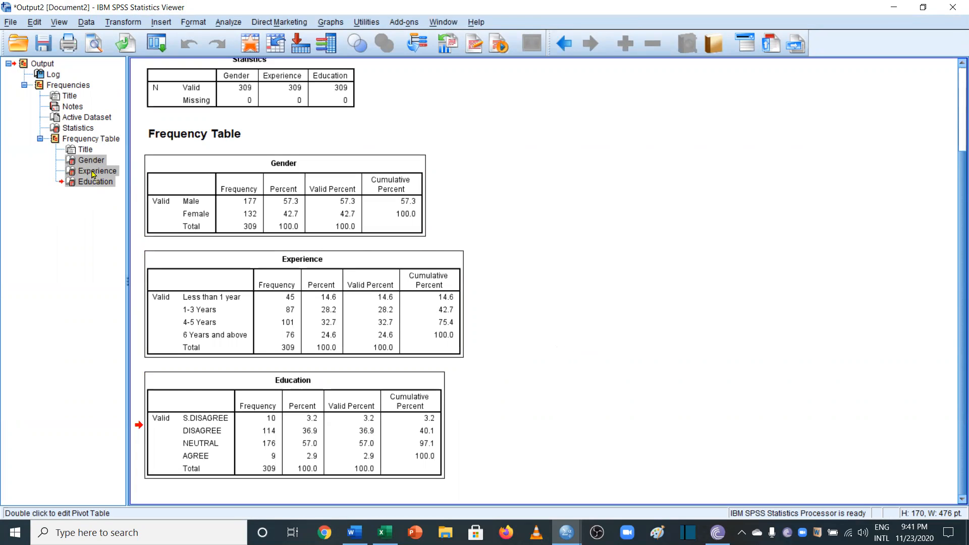
right_click(286, 223)
left_click(313, 245)
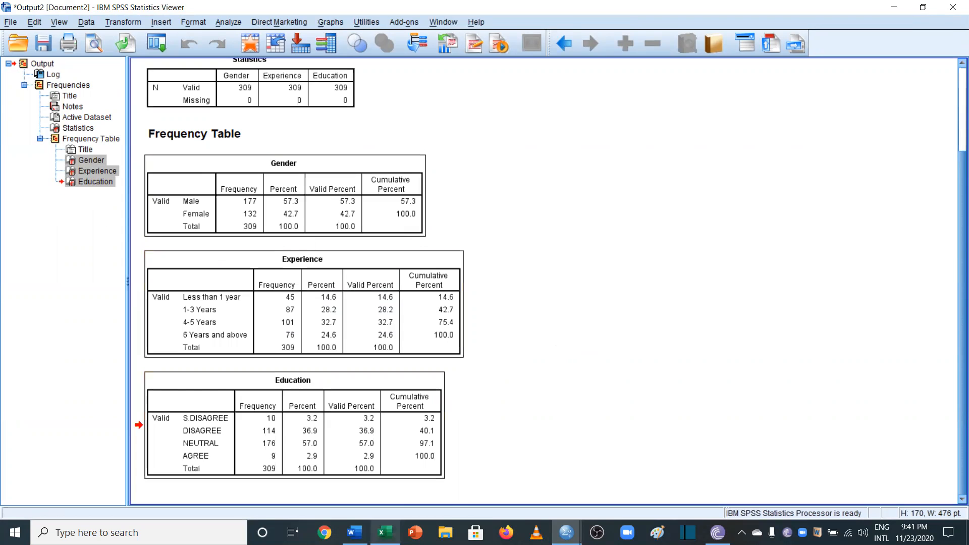
Step: Switch to the Tables workbook in Excel and paste the copied frequency tables into the Freq sheet at cell D4
left_click(385, 531)
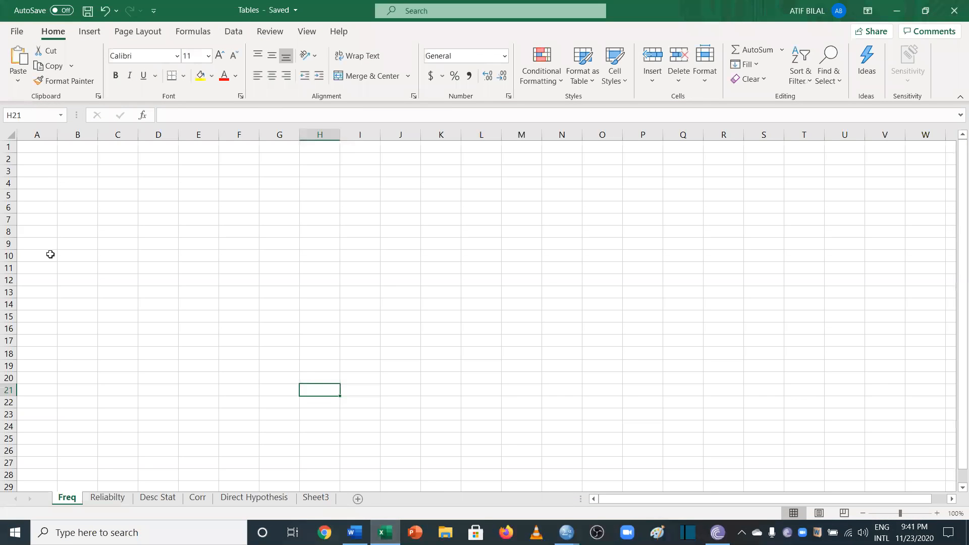
left_click(77, 169)
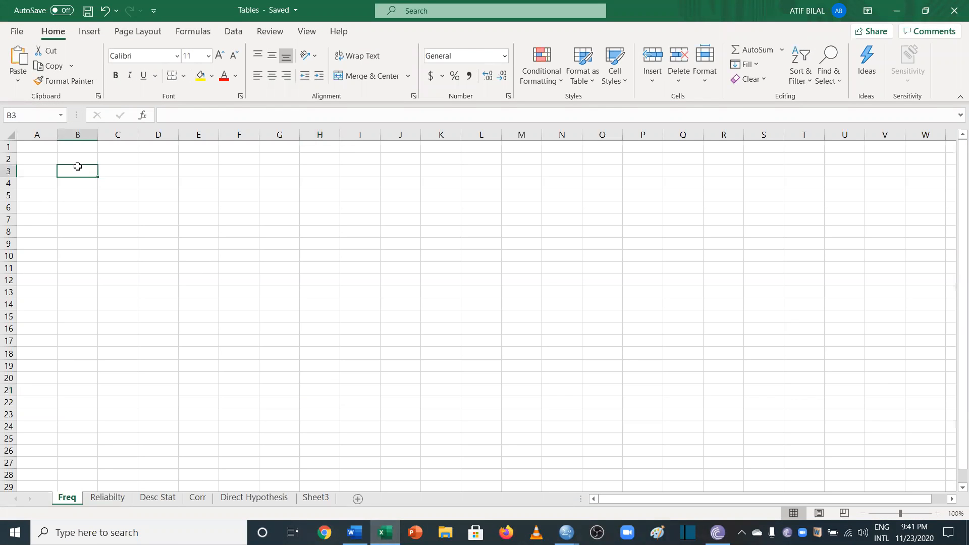
left_click(154, 183)
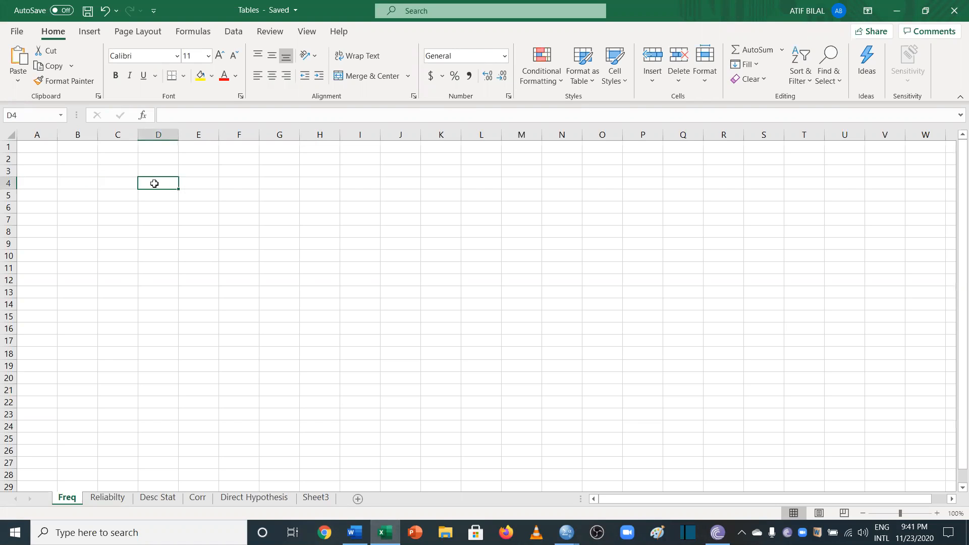
key("ctrl+v")
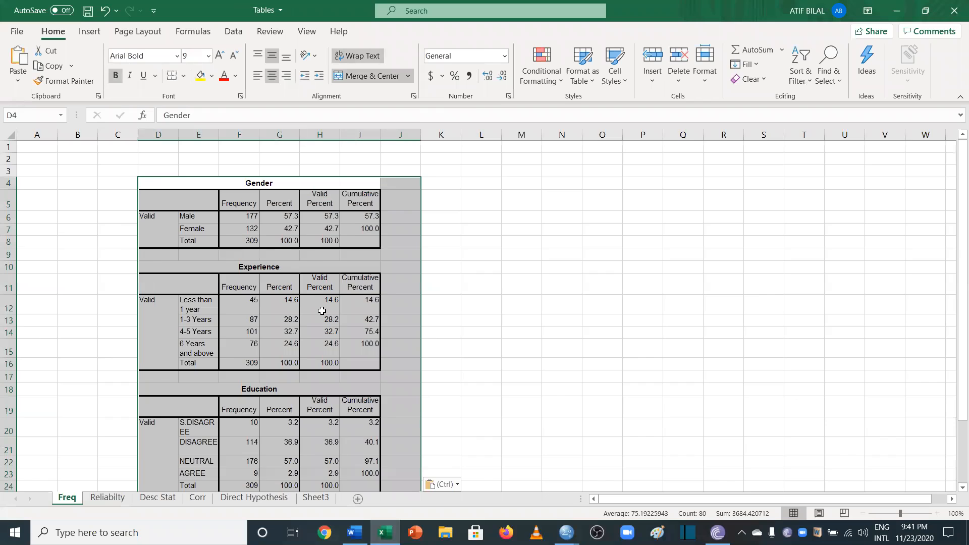
scroll(322, 310, "down", 2)
scroll(321, 311, "up", 2)
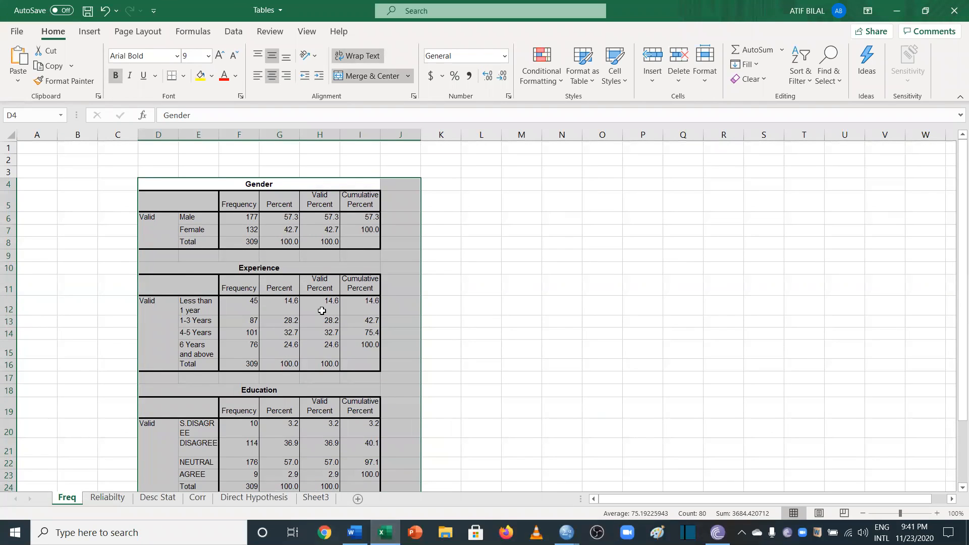
key("ctrl+v")
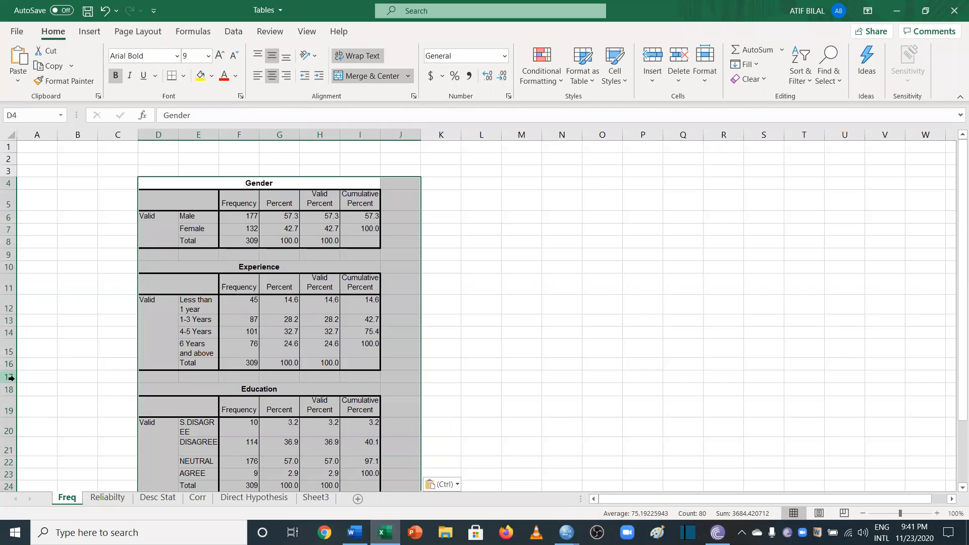
Step: Delete rows 17 to 25, which hold the Education table, from the Freq sheet
left_click_drag(8, 376, 57, 428)
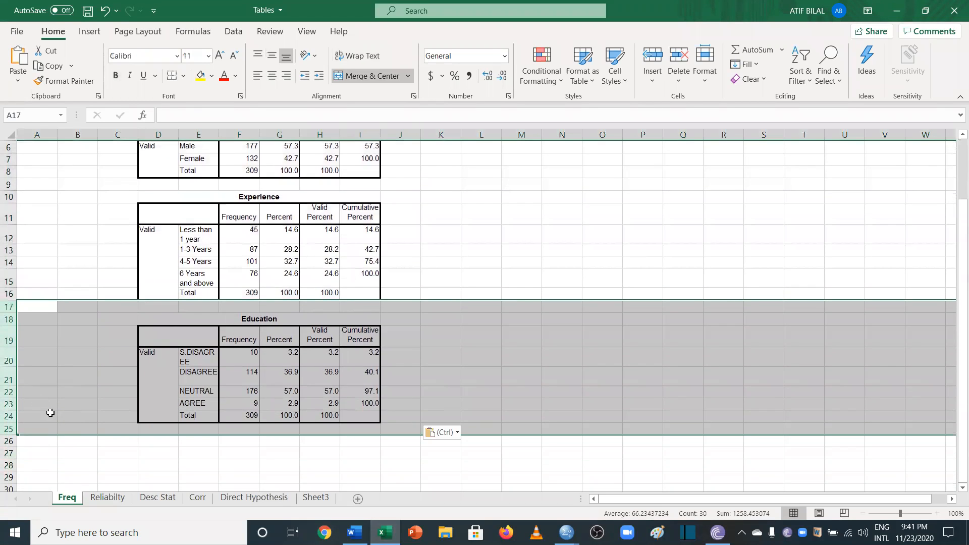
right_click(13, 364)
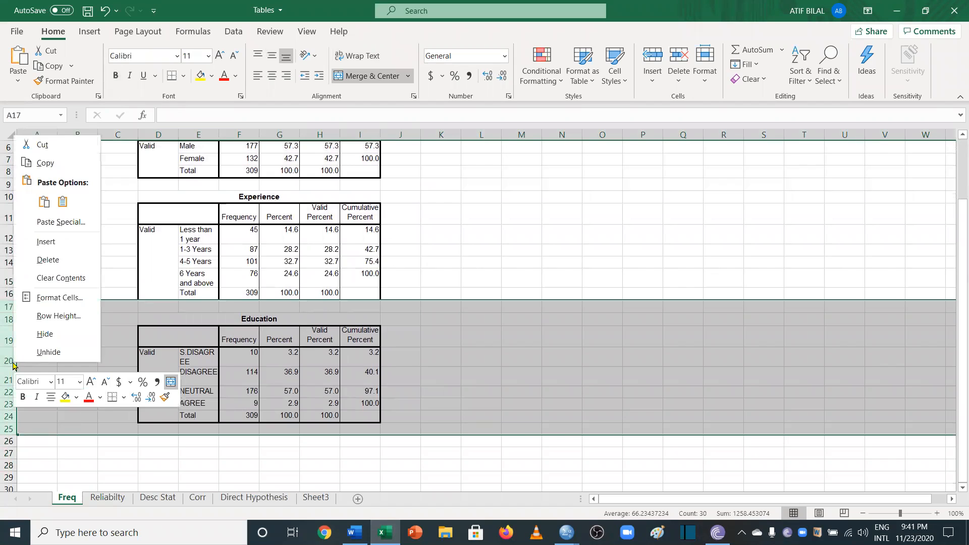
left_click(48, 260)
scroll(351, 333, "up", 2)
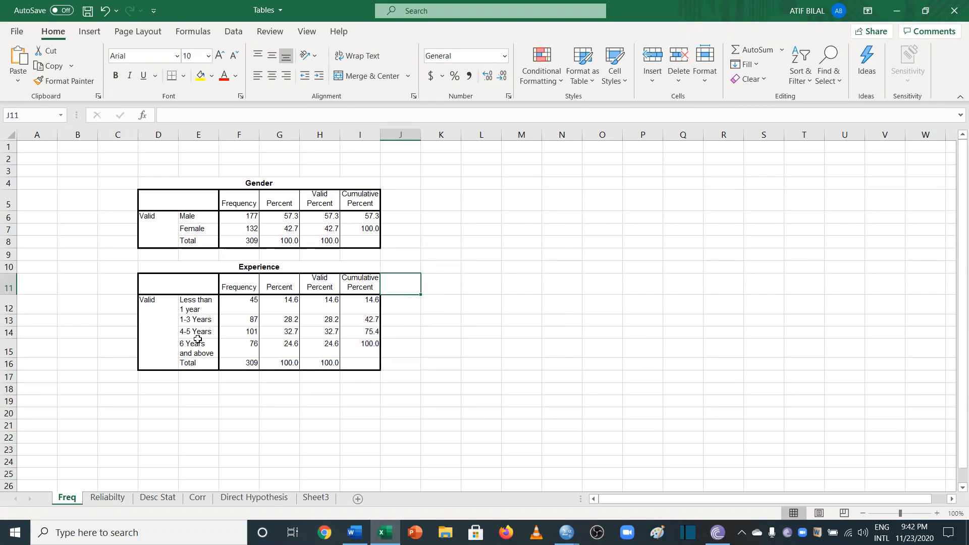
Step: Unmerge the Gender table's title row and move the title "Gender" from D4 to E4
left_click(250, 185)
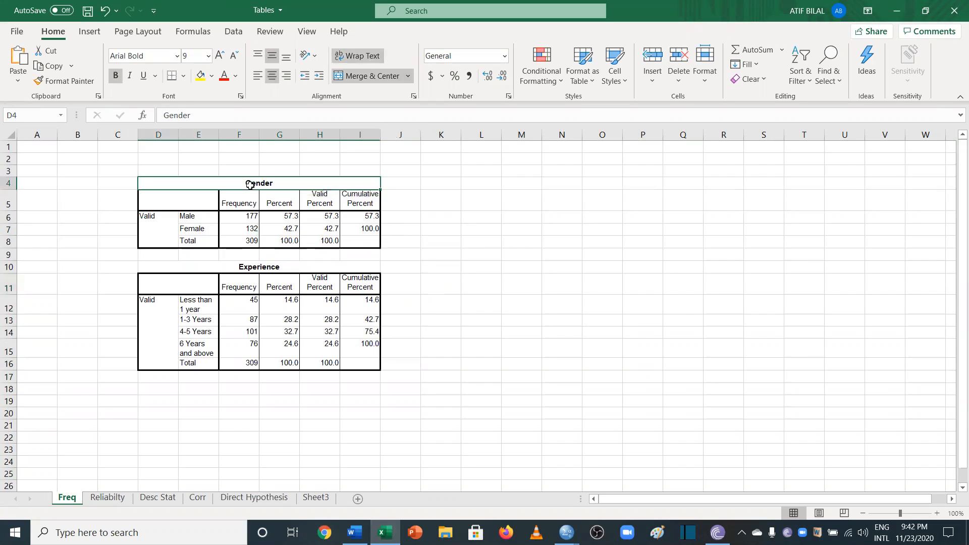
left_click(360, 76)
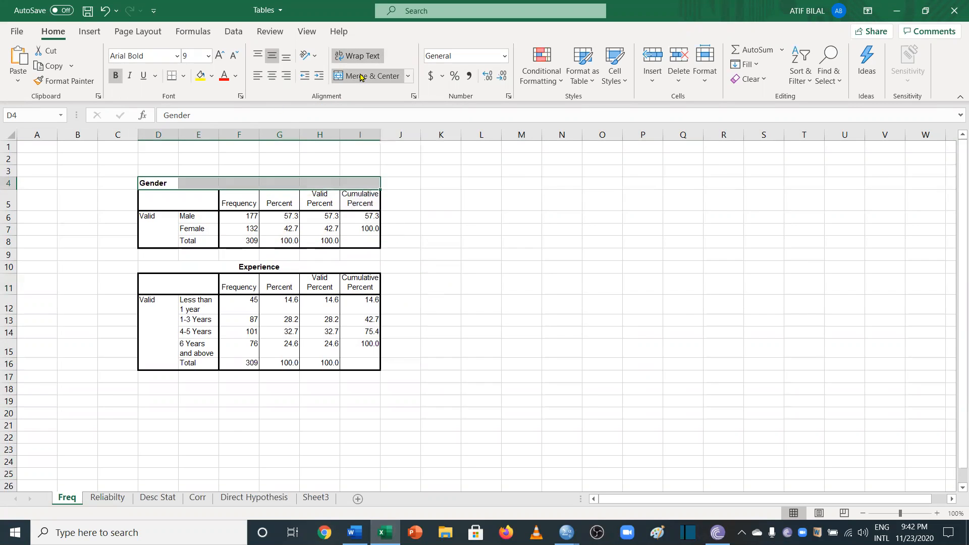
left_click(158, 186)
key("ctrl+x")
key("Right")
key("Return")
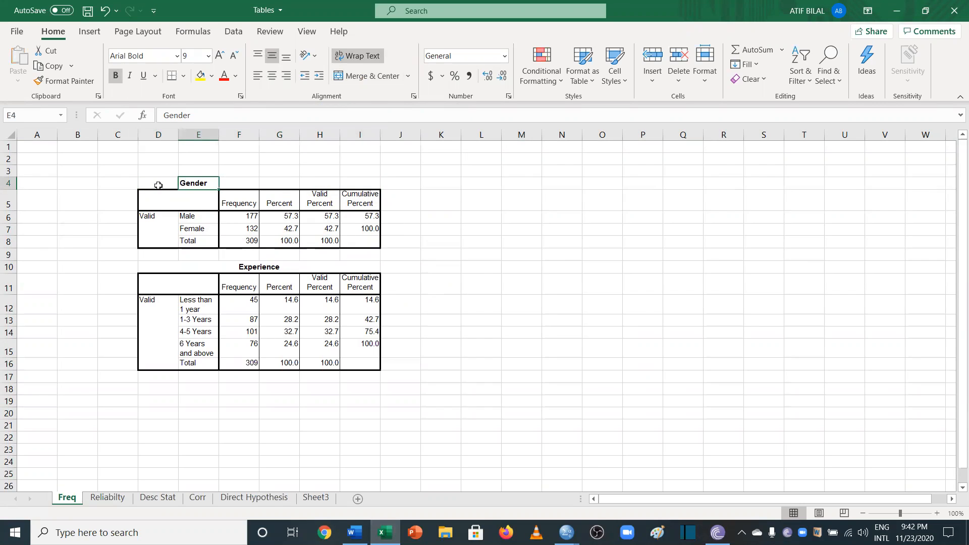
Step: Delete column D, which holds the "Valid" labels of both frequency tables
left_click(159, 135)
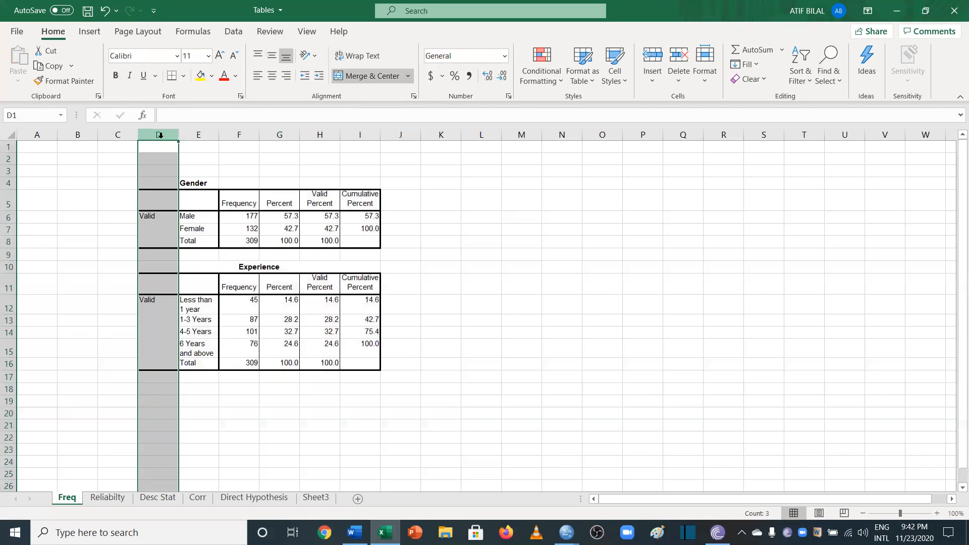
right_click(160, 134)
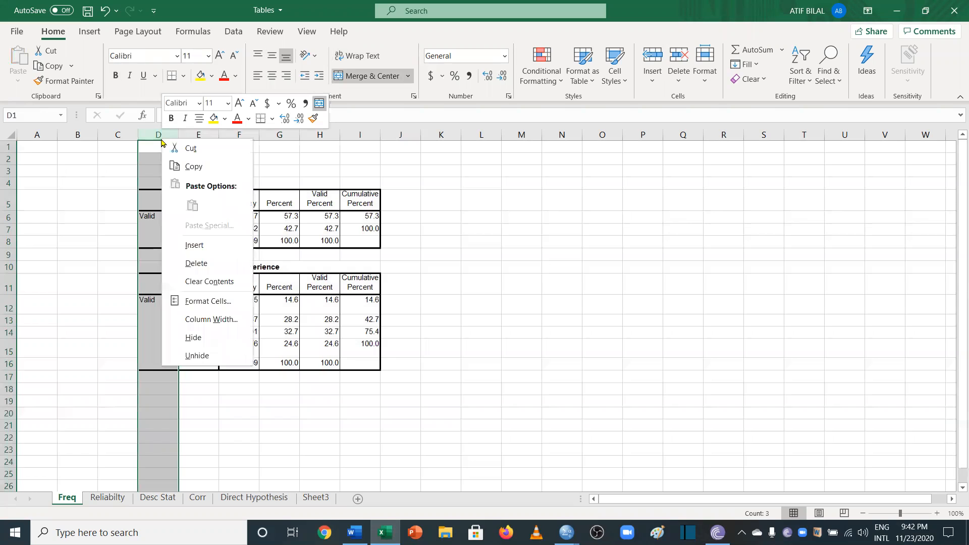
left_click(202, 262)
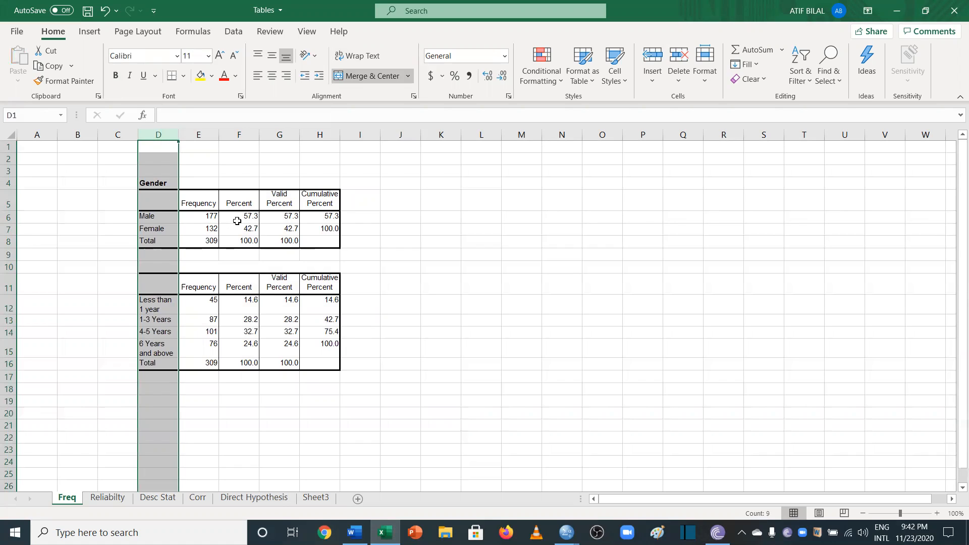
left_click(173, 262)
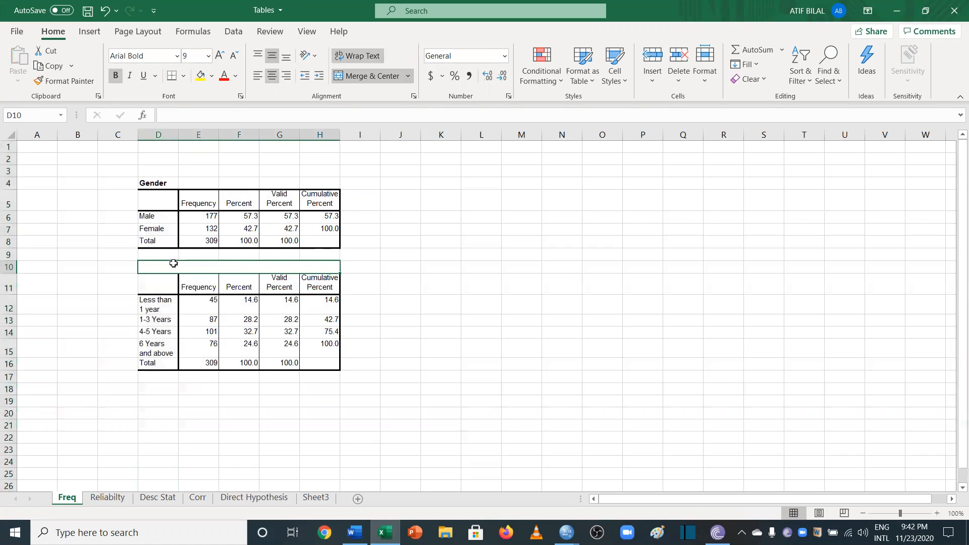
Step: Delete rows 9 to 11 between the two frequency tables and insert a blank row above the "Less than 1 year" row
left_click_drag(11, 254, 11, 276)
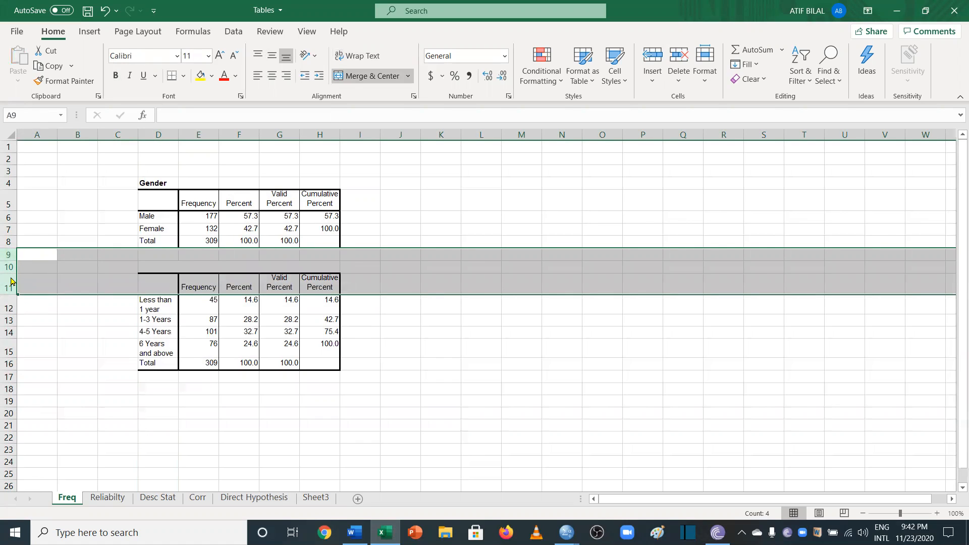
right_click(11, 281)
left_click(71, 400)
left_click(71, 400)
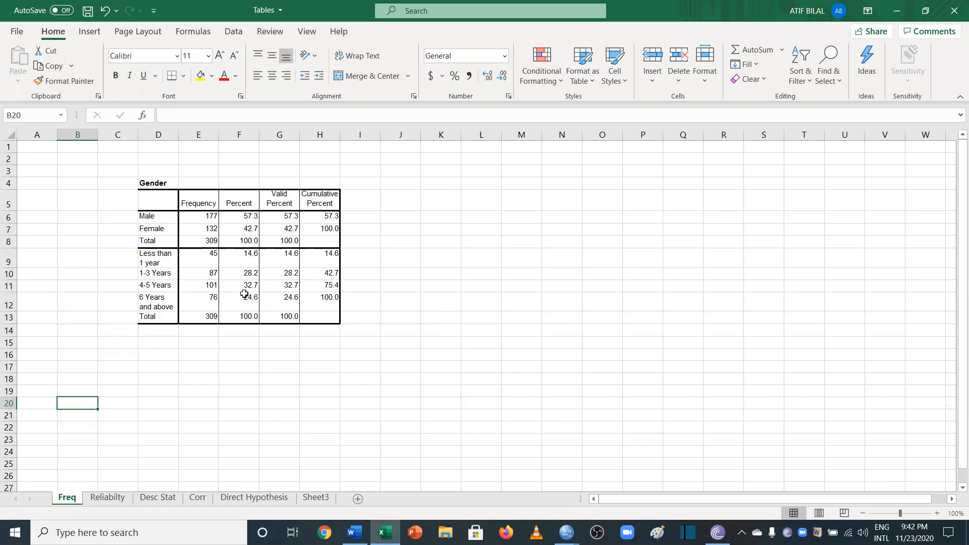
right_click(11, 262)
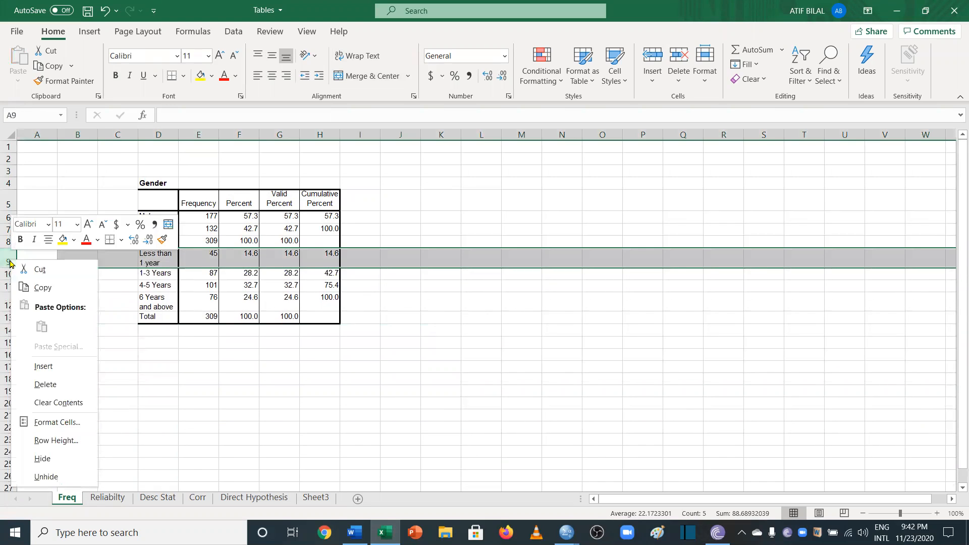
left_click(51, 366)
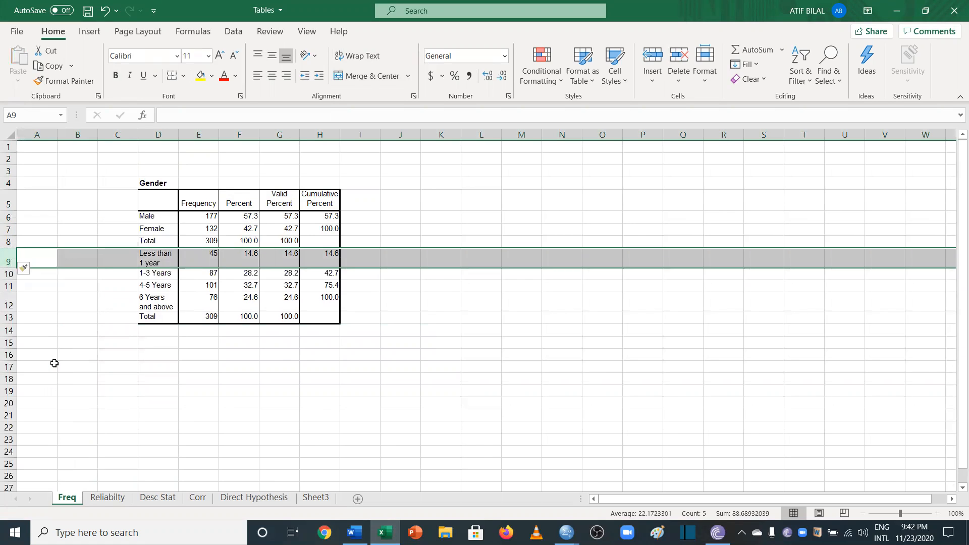
Step: Merge and center cells D9:H9 and enter the title "Education" there
left_click(158, 254)
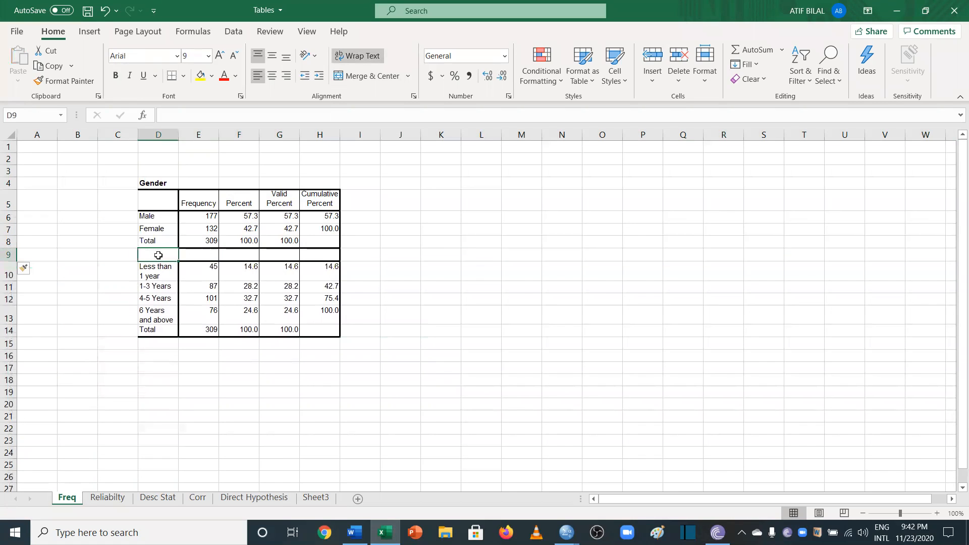
key("shift+Right")
key("shift+Right")
key("shift+Right")
key("shift+Right")
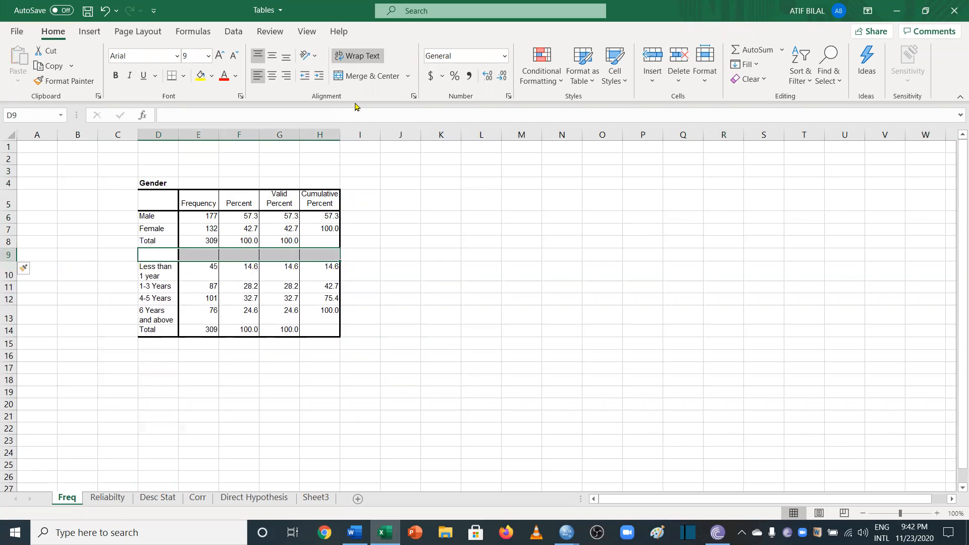
left_click(375, 80)
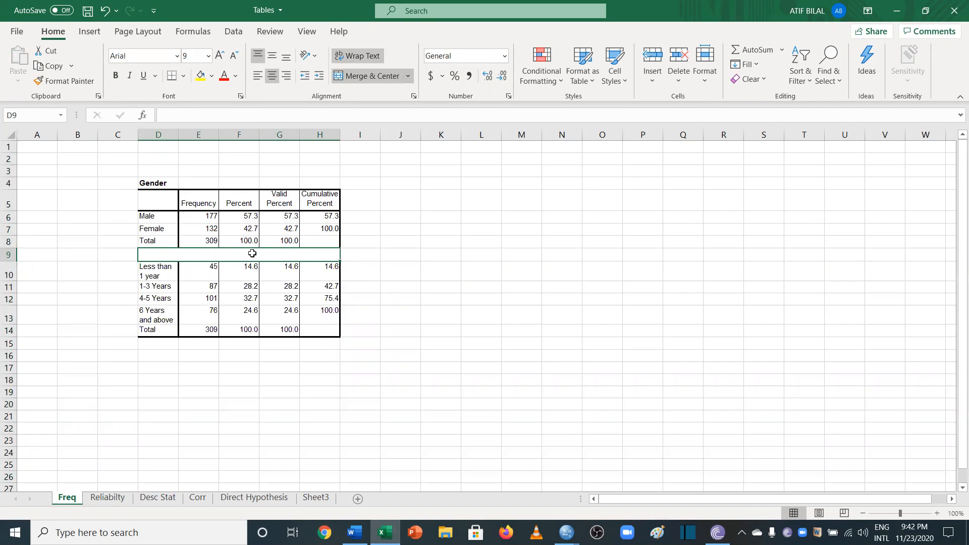
type("Education")
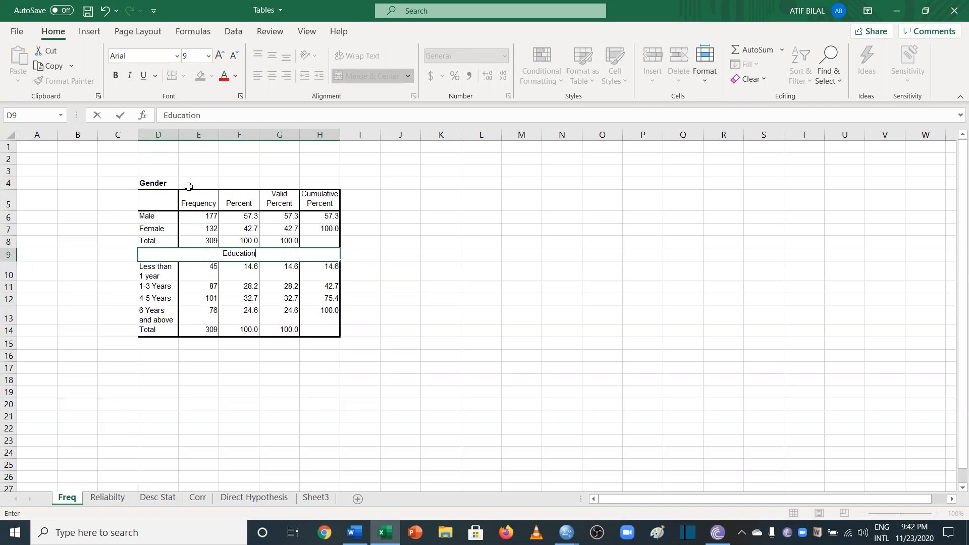
Step: Merge and center the "Gender" title across cells D4:H4
left_click_drag(165, 182, 165, 182)
key("shift+Right")
key("shift+Right")
key("shift+Right")
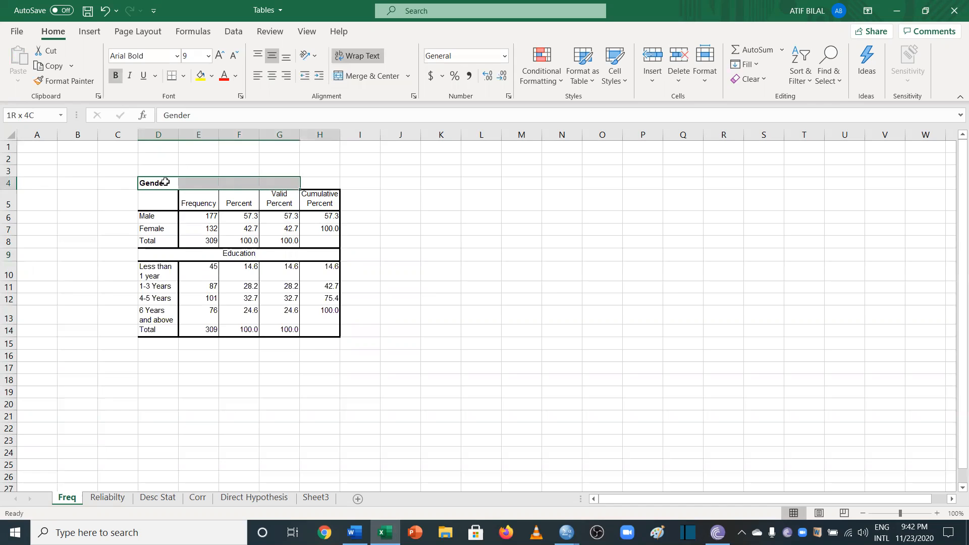
left_click(350, 78)
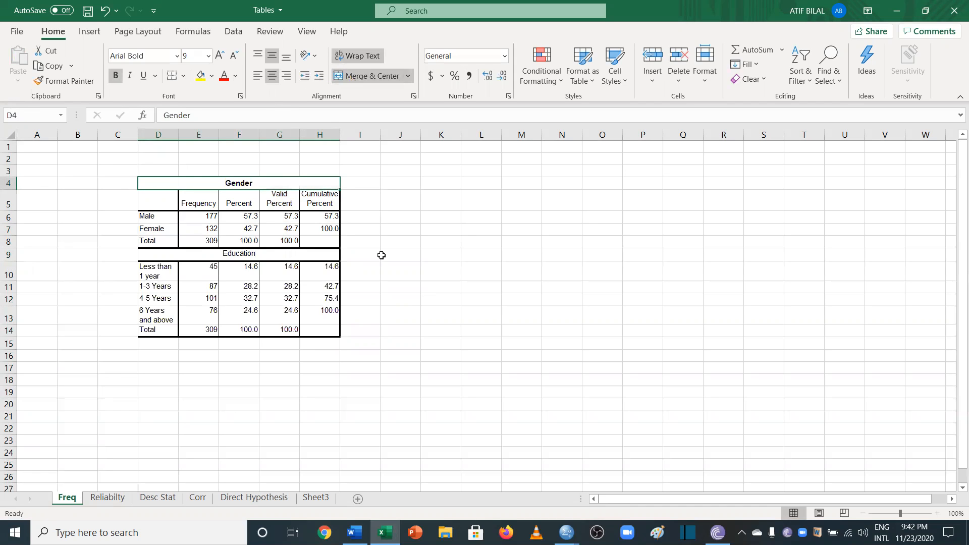
left_click(259, 390)
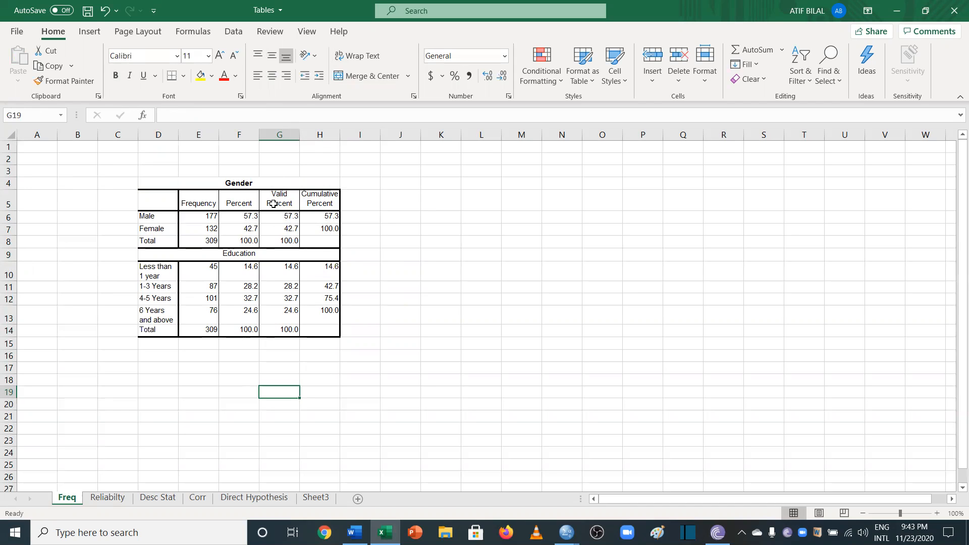
Step: Apply All Borders to the combined Gender and Education table in D4:H14
left_click_drag(286, 135, 317, 145)
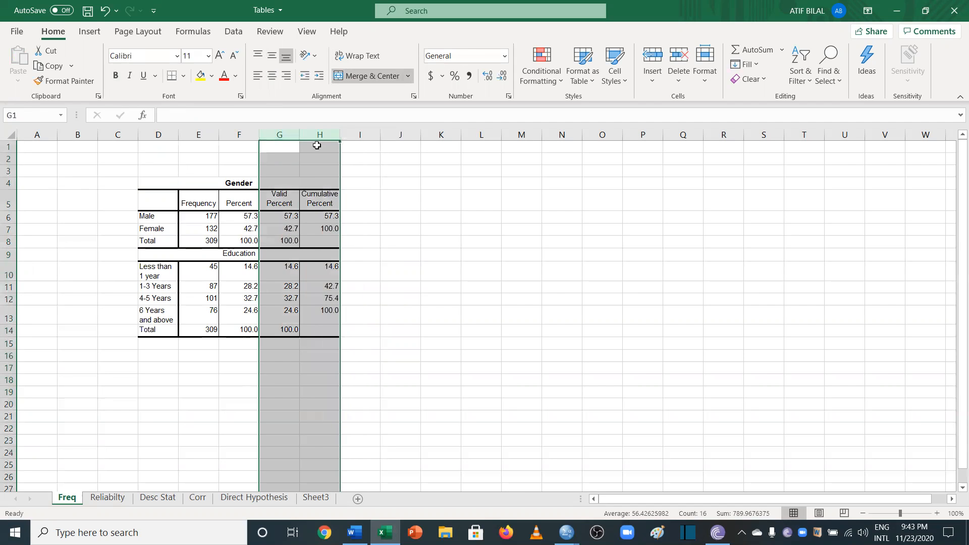
left_click(212, 180)
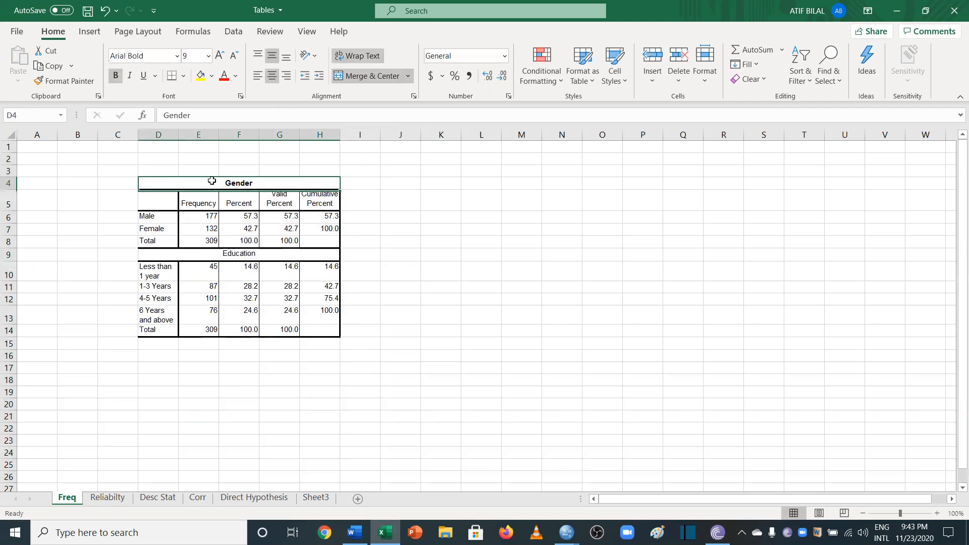
key("shift+Down")
key("shift+Down")
key("shift+Down")
key("shift+Down")
key("shift+Down")
key("shift+Down")
key("shift+Down")
key("shift+Down")
key("shift+Down")
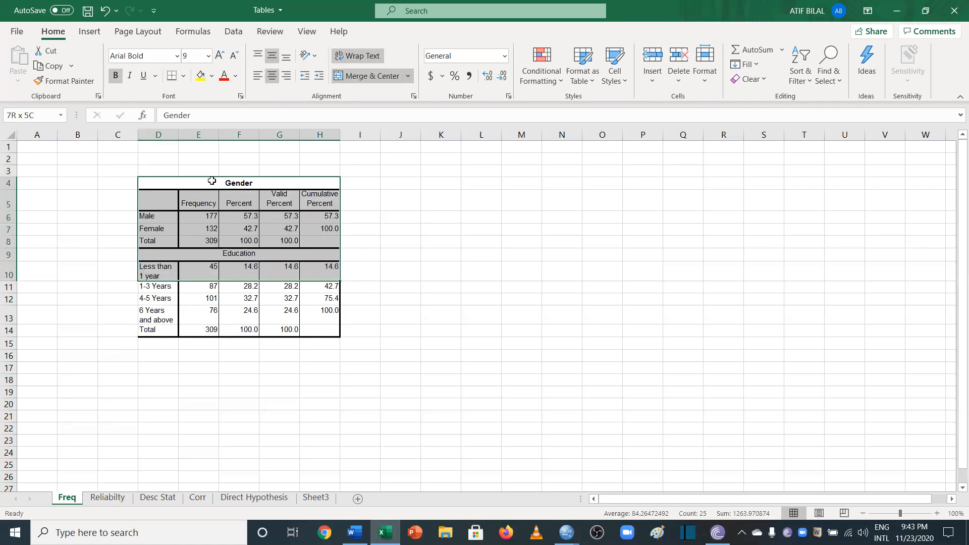
key("shift+Down")
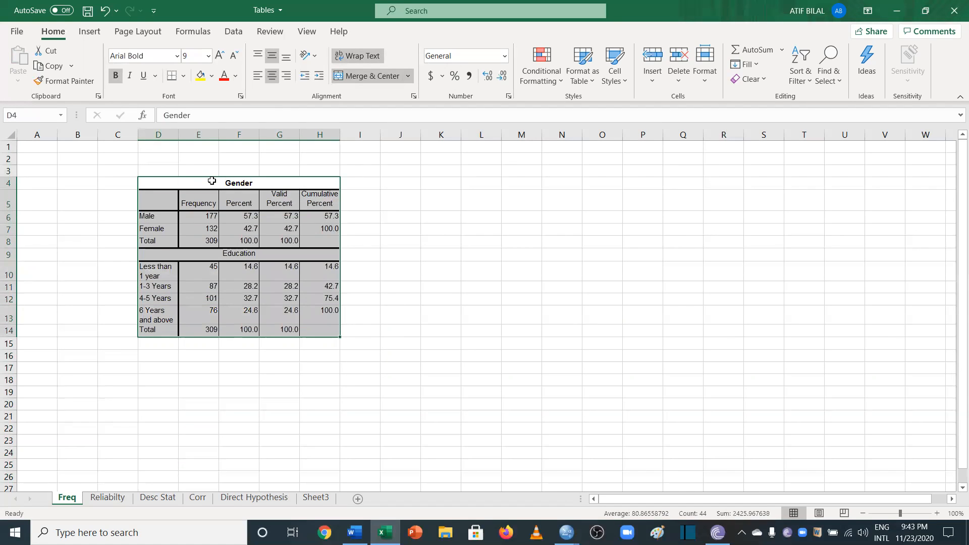
left_click(182, 80)
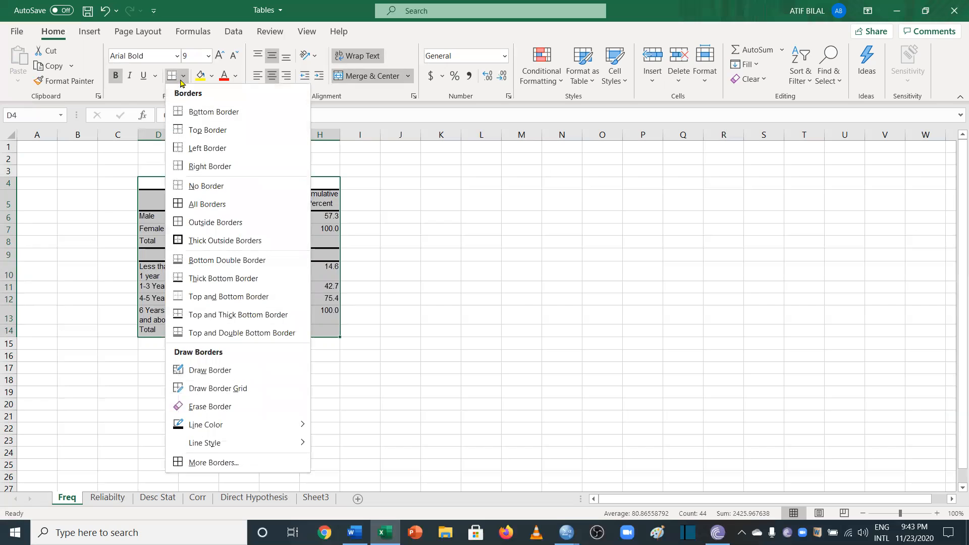
left_click(216, 202)
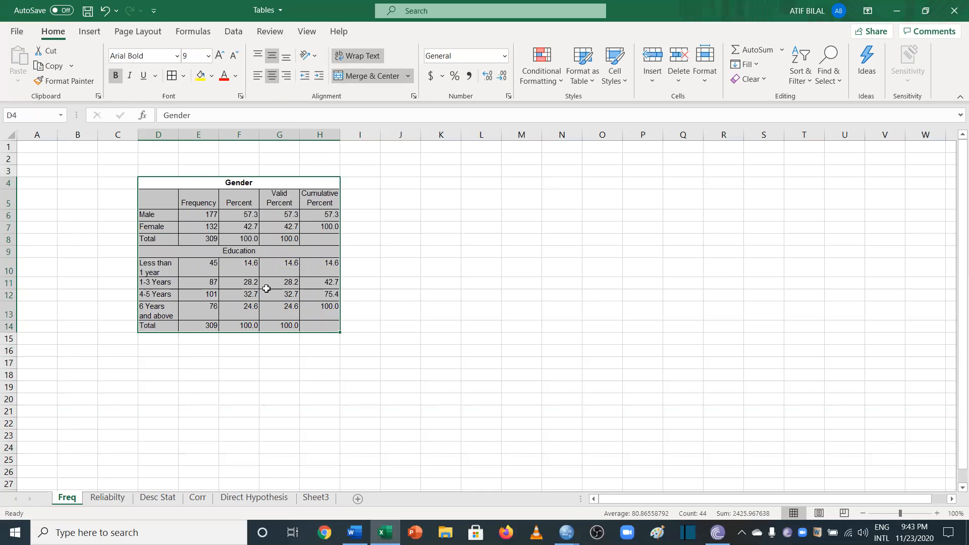
Step: Widen all columns of the Freq sheet equally so the wrapped labels and headers fit on one line
left_click(9, 132)
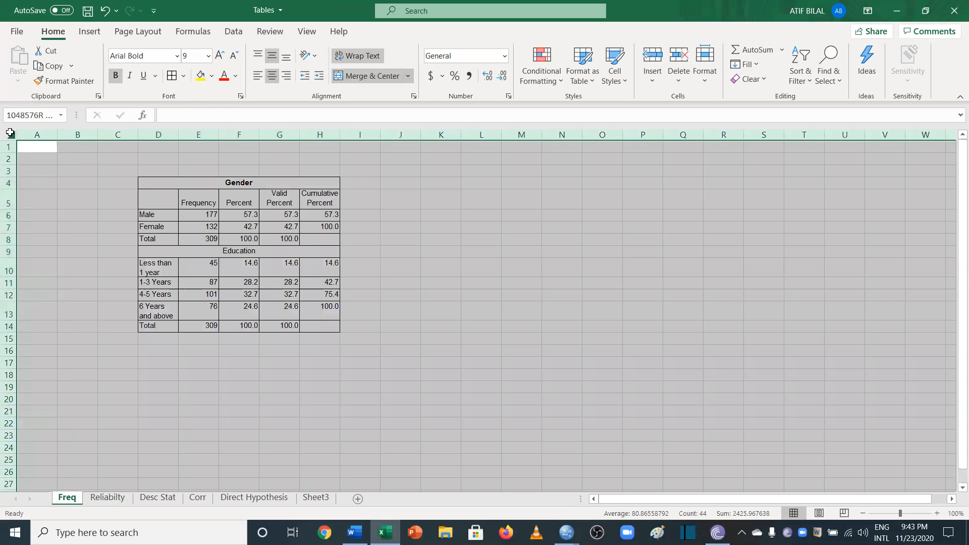
double_click(257, 135)
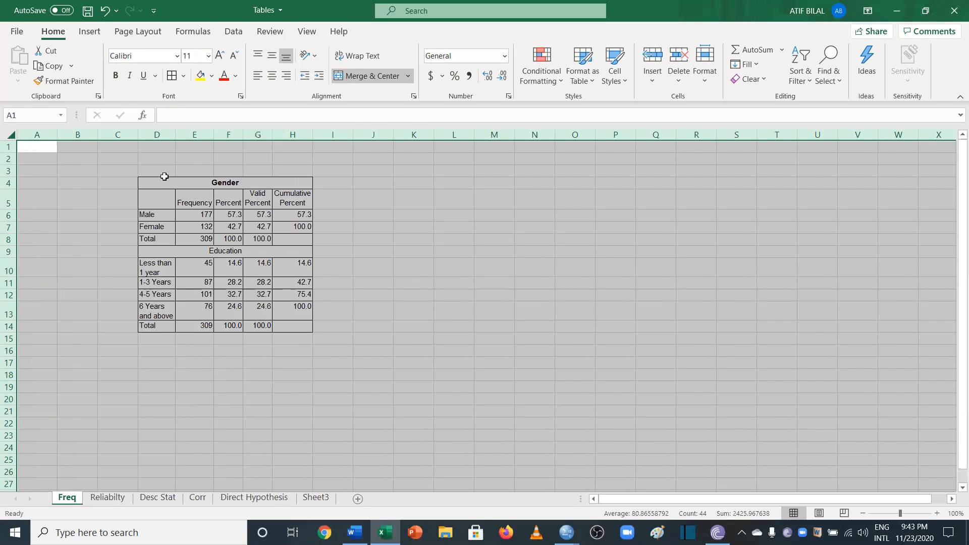
left_click_drag(174, 137, 247, 135)
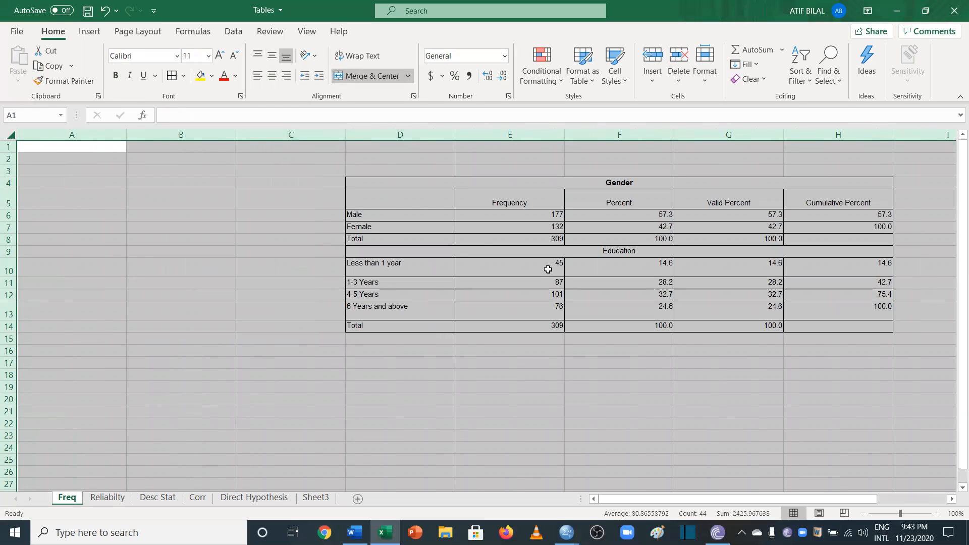
Step: AutoFit the column widths and row heights of the Freq sheet to the table's contents
left_click(473, 145)
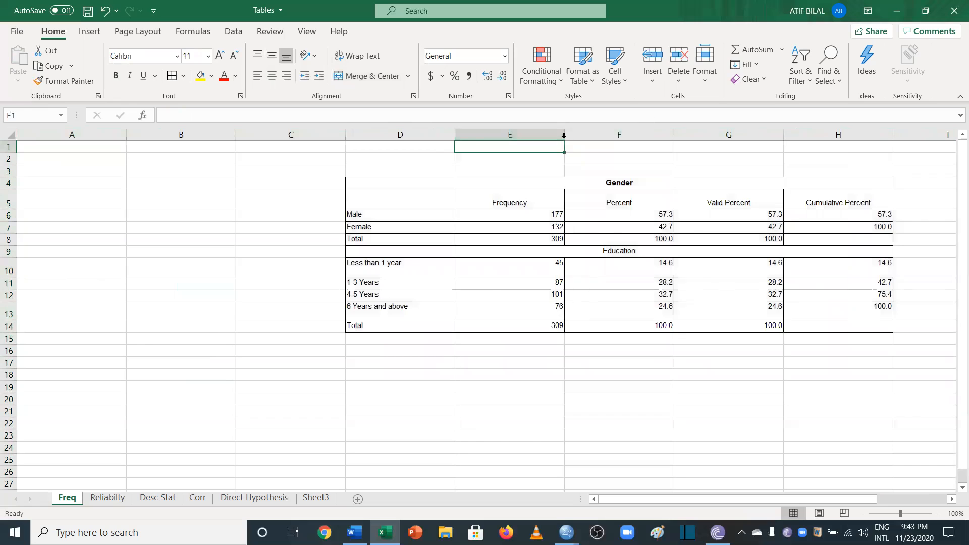
double_click(564, 135)
left_click(7, 135)
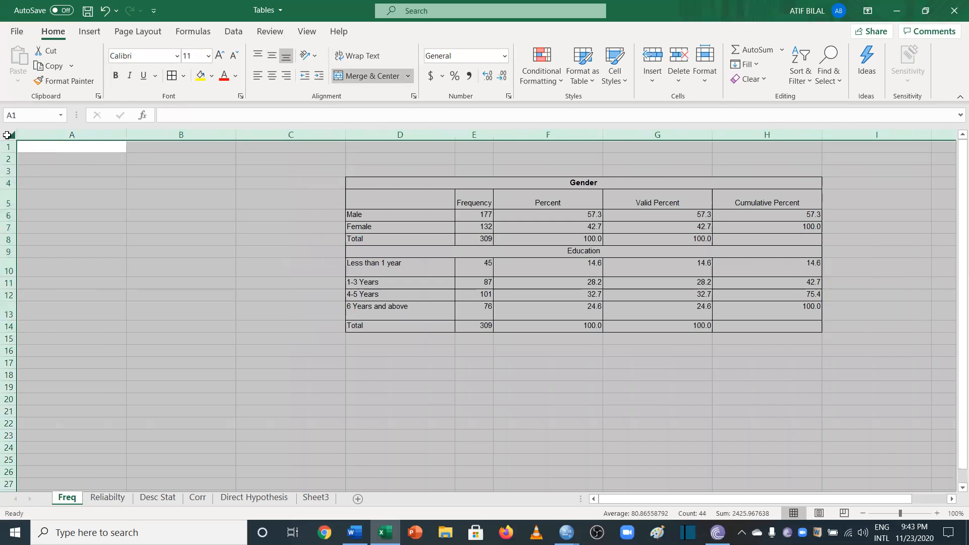
double_click(457, 135)
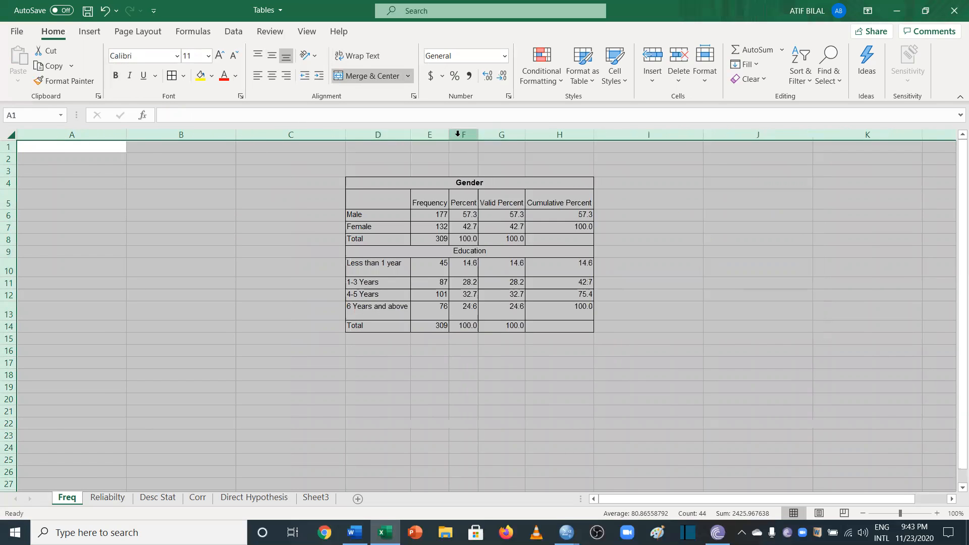
left_click(450, 326)
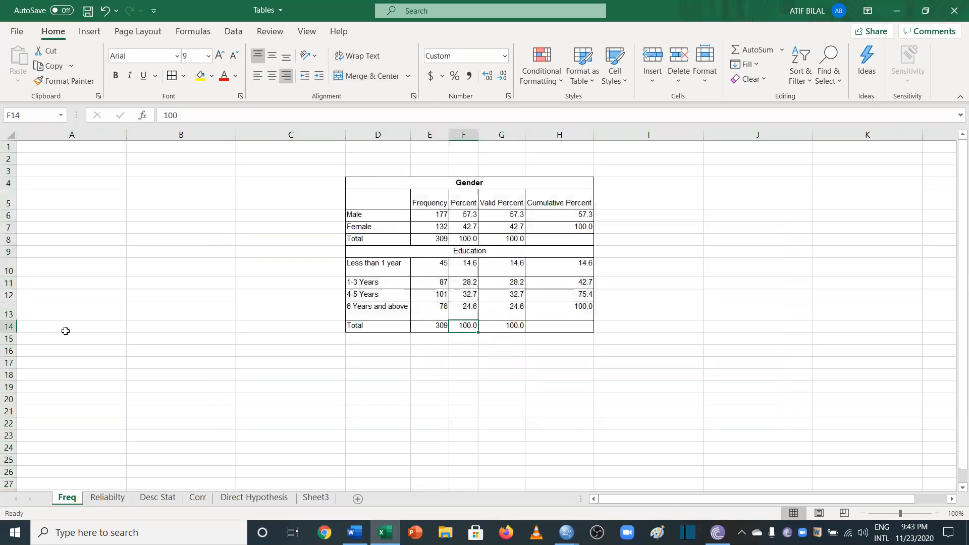
left_click(11, 132)
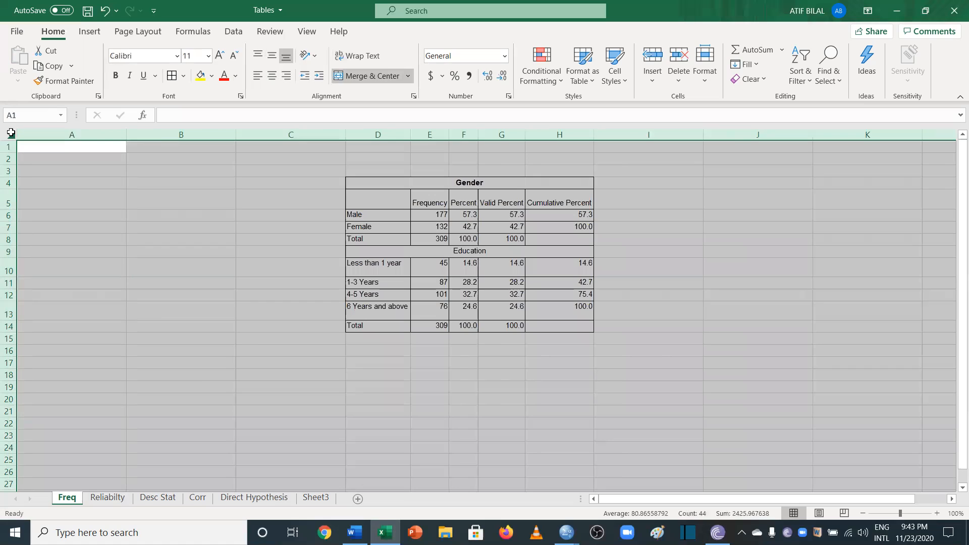
double_click(11, 259)
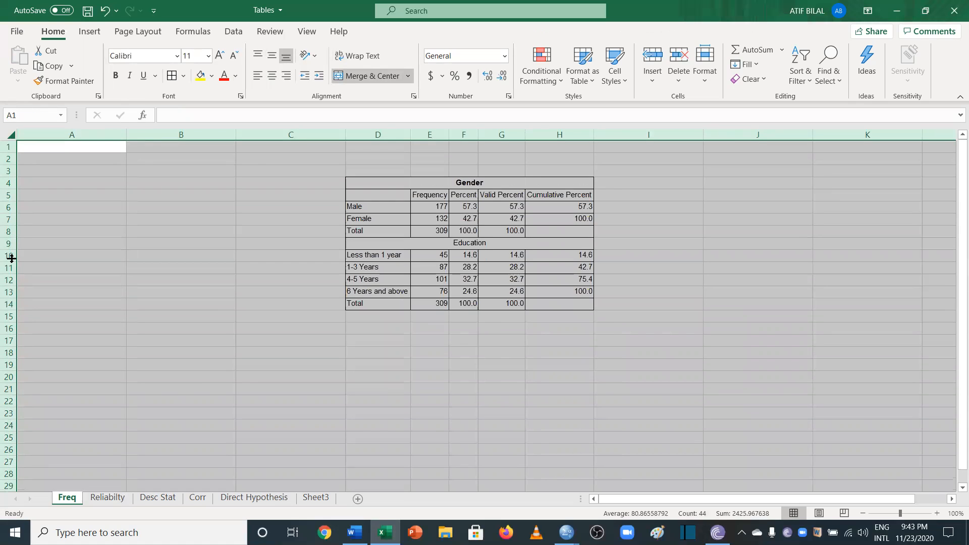
Step: Set the font of the whole table in D4:H14 to Times New Roman, size 12
left_click(487, 184)
key("shift+Down")
key("shift+Down")
key("shift+Down")
key("shift+Down")
key("shift+Down")
key("shift+Down")
key("shift+Down")
key("shift+Down")
key("shift+Down")
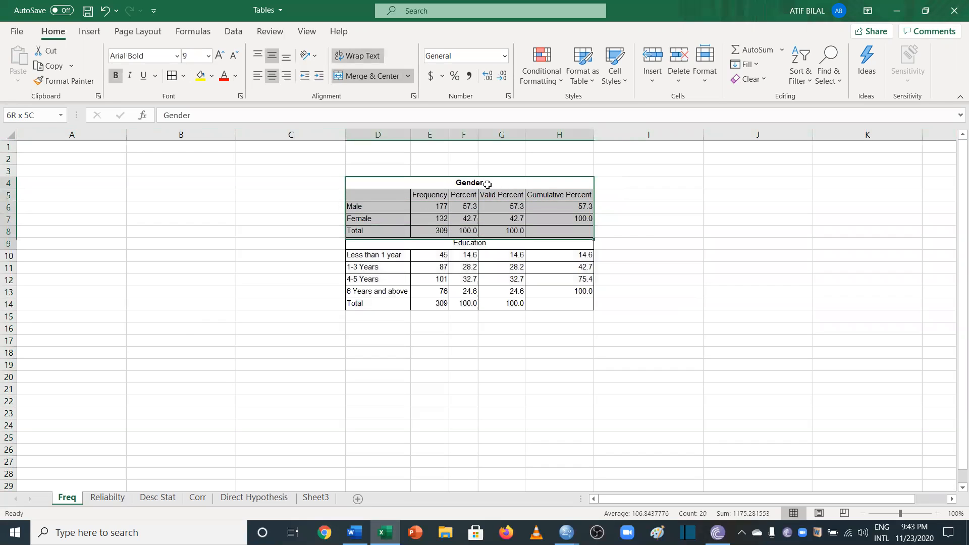
key("shift+Down")
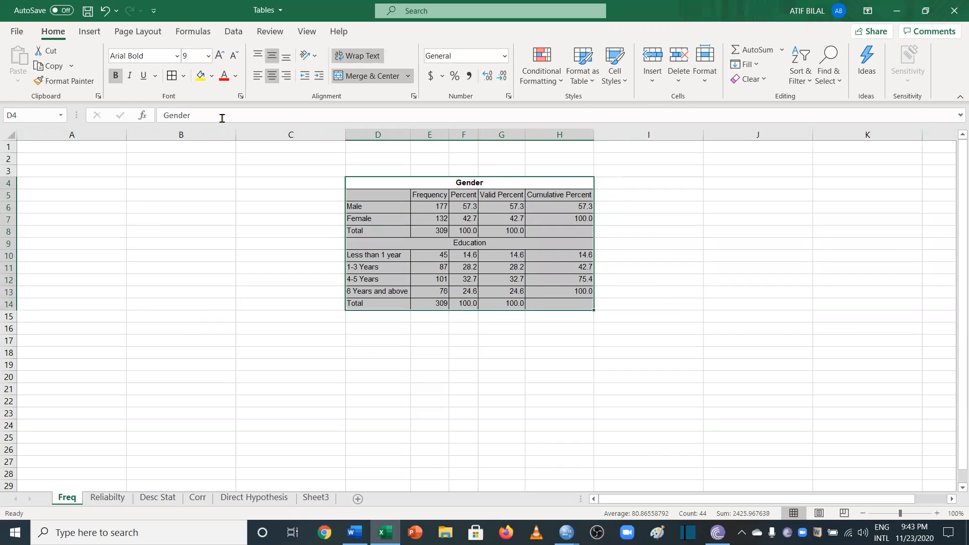
left_click(205, 56)
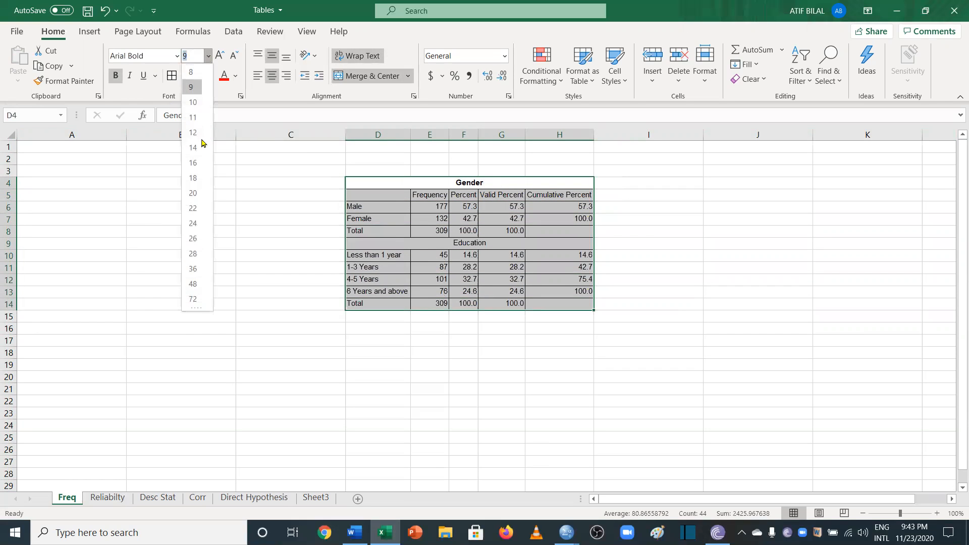
left_click(199, 127)
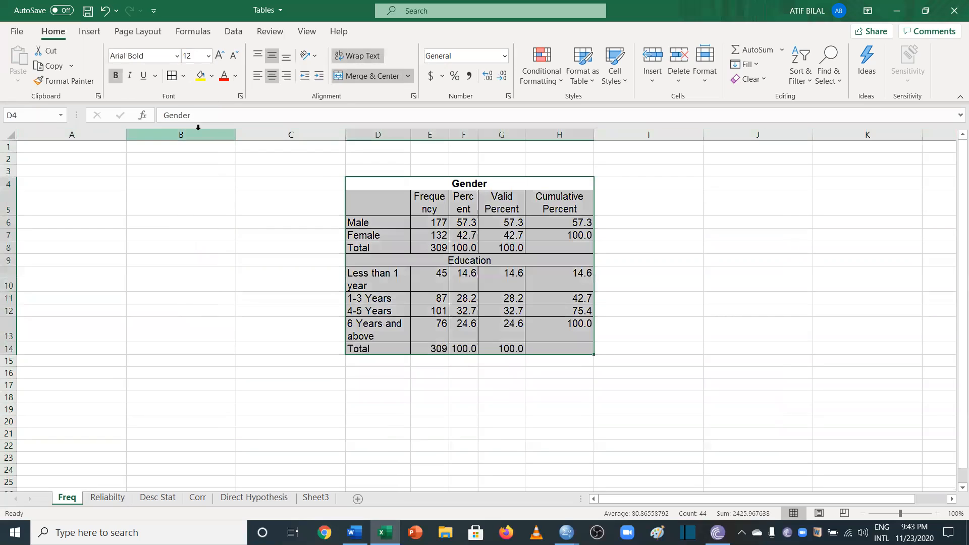
left_click(176, 56)
type("Times New Roman")
key("Return")
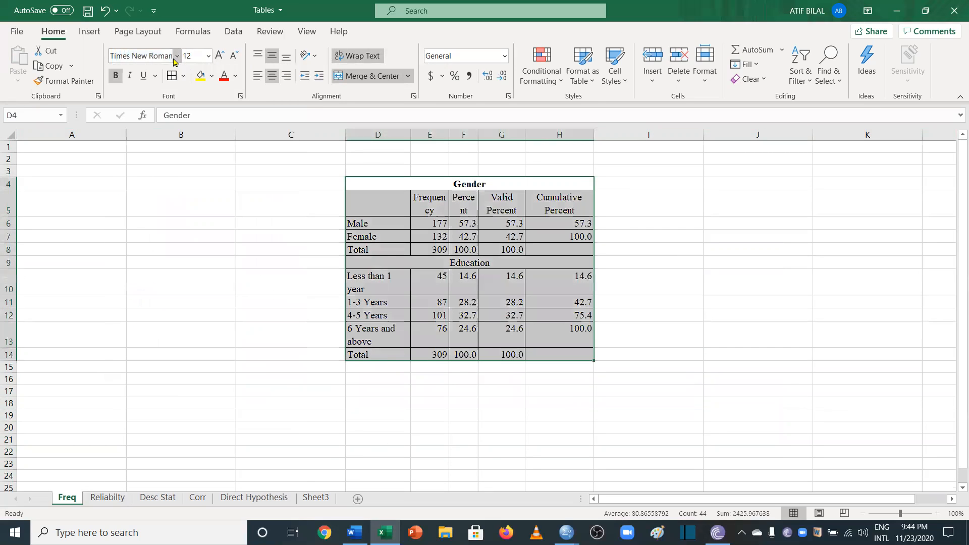
Step: Center the contents of table D4:H14 horizontally and middle-align them vertically
left_click(272, 77)
left_click(275, 57)
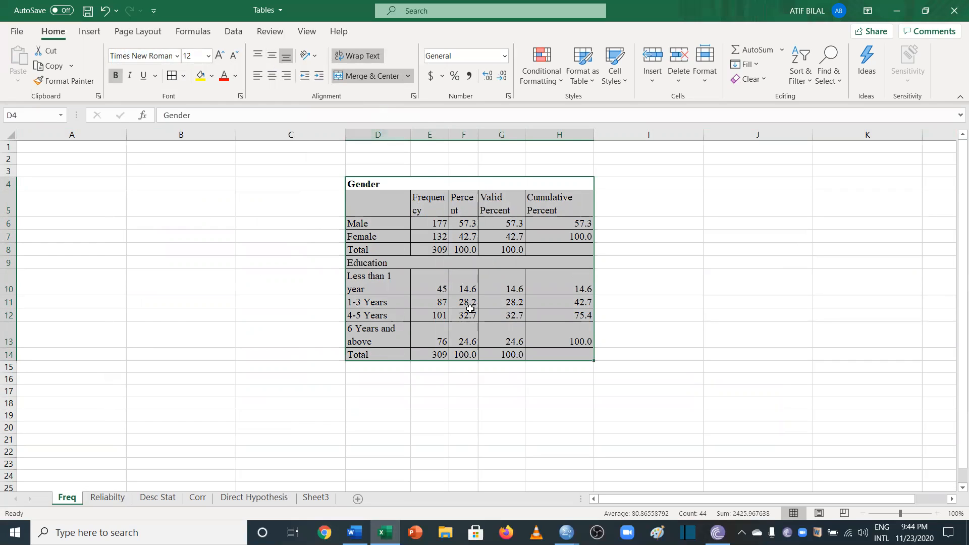
left_click(272, 76)
left_click(272, 57)
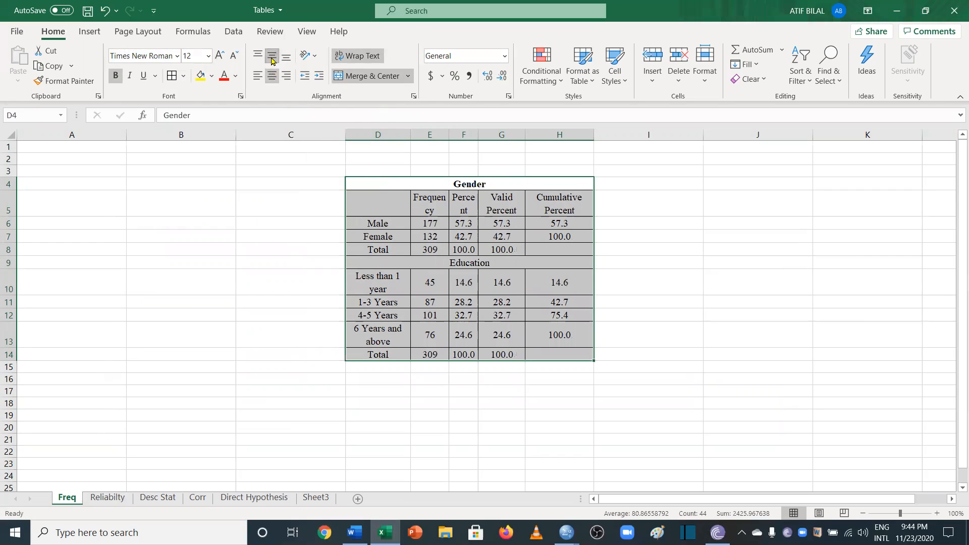
Step: Widen column D so that each category label fits on one line
left_click(412, 136)
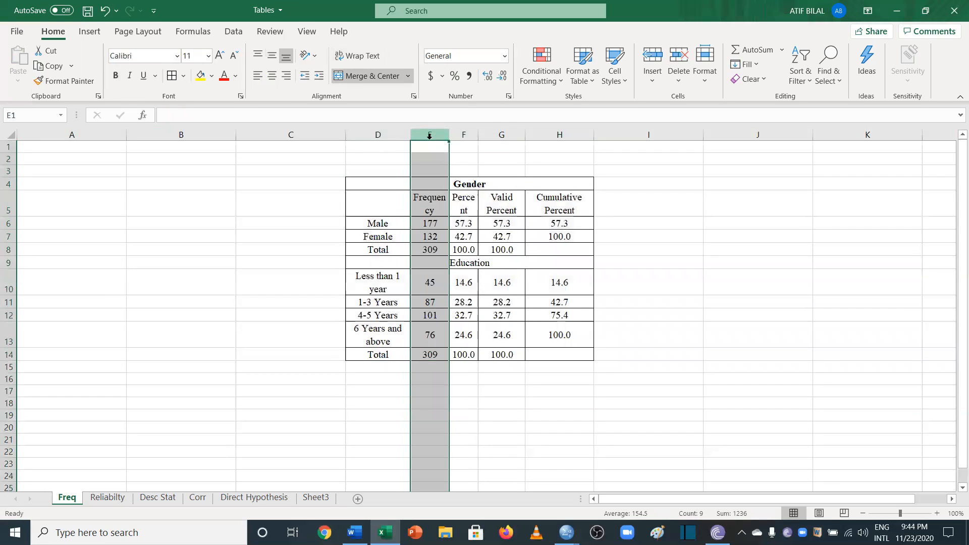
left_click_drag(411, 138, 449, 144)
left_click(19, 150)
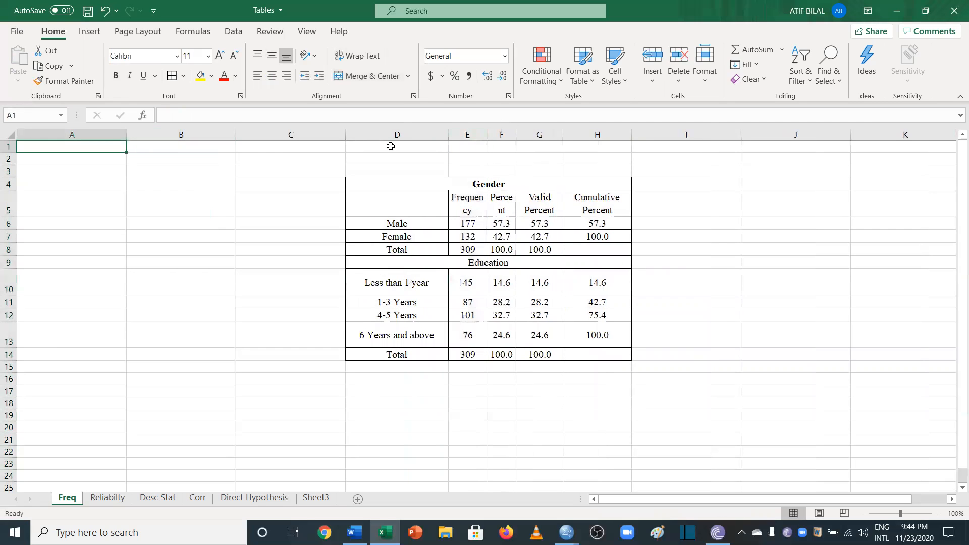
Step: AutoFit the width of column D and the height of row 10 to their contents
double_click(451, 133)
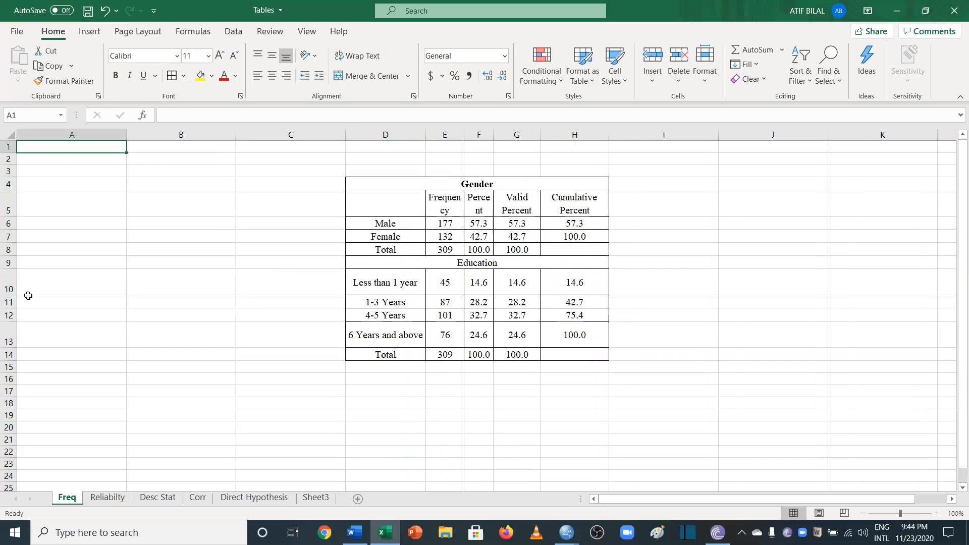
double_click(12, 295)
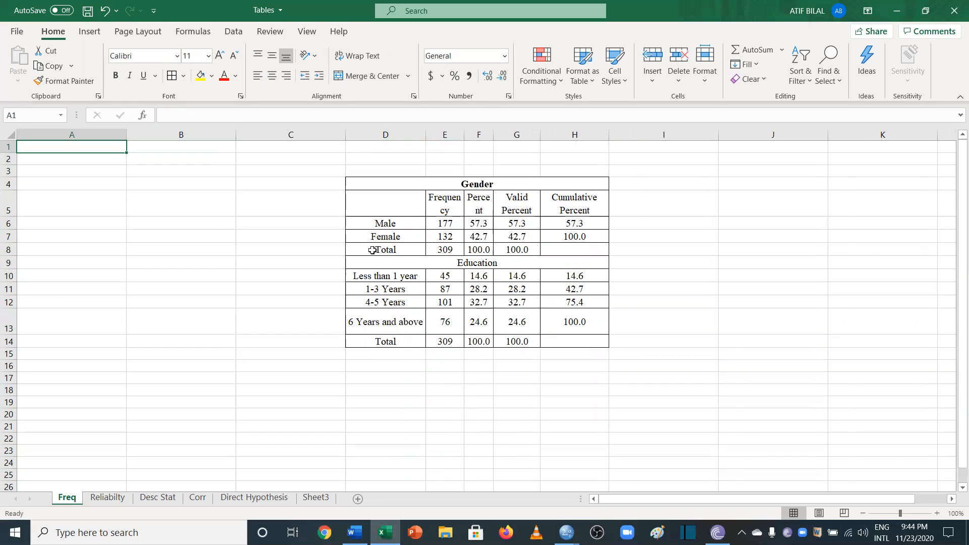
Step: Copy the whole frequency table from the Gender heading to the final Total row, D4:H14
left_click(478, 183)
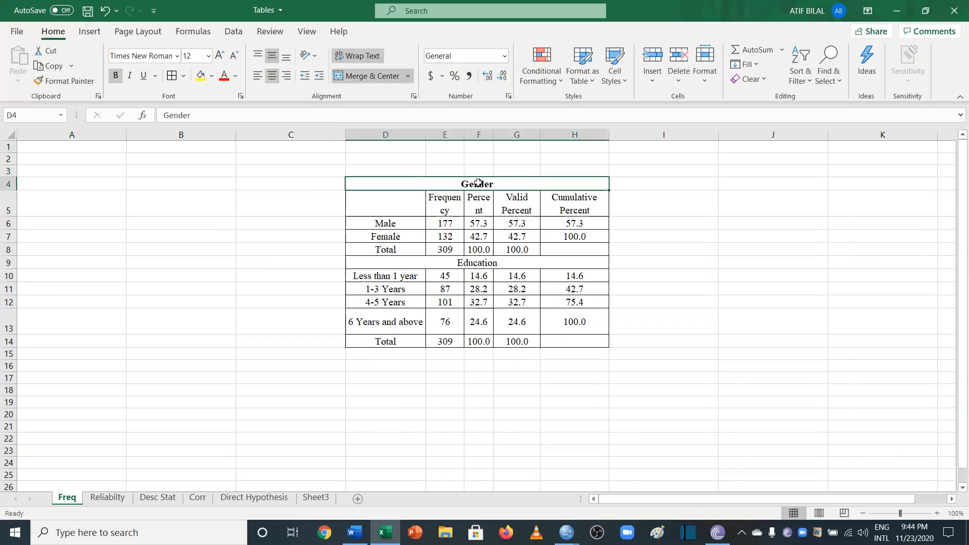
key("shift+Down")
key("shift+Down")
key("shift+Down")
key("shift+Down")
key("shift+Down")
key("shift+Down")
key("shift+Down")
key("shift+Down")
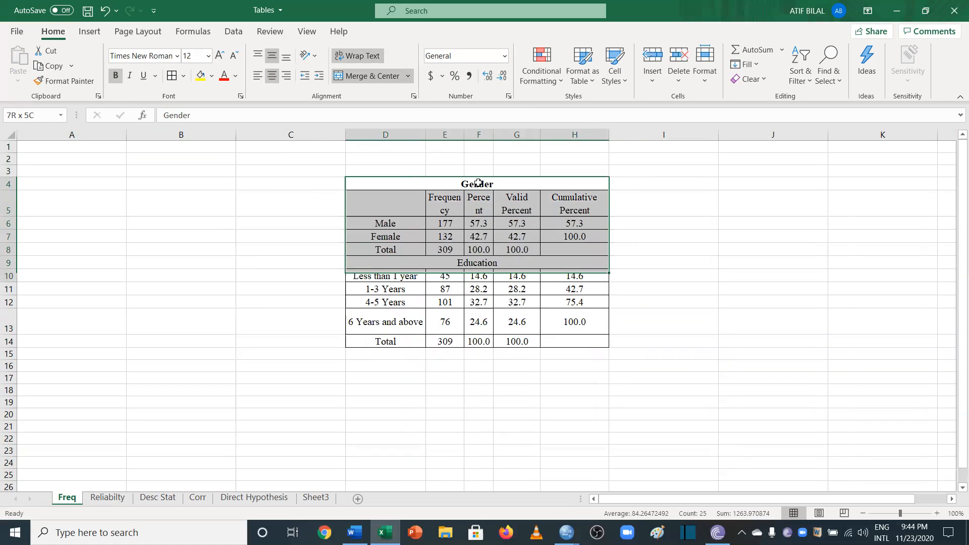
key("shift+Down")
key("shift+Down")
key("ctrl+c")
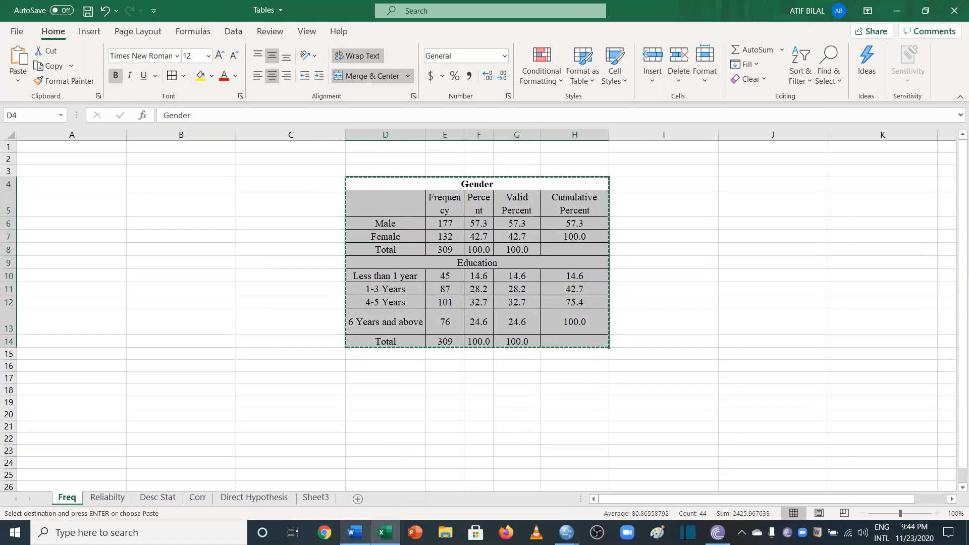
Step: Switch to the Chapter 4 document in Word and paste the copied frequency table on a new page after Table 4.3
left_click(362, 529)
scroll(361, 456, "down", 10)
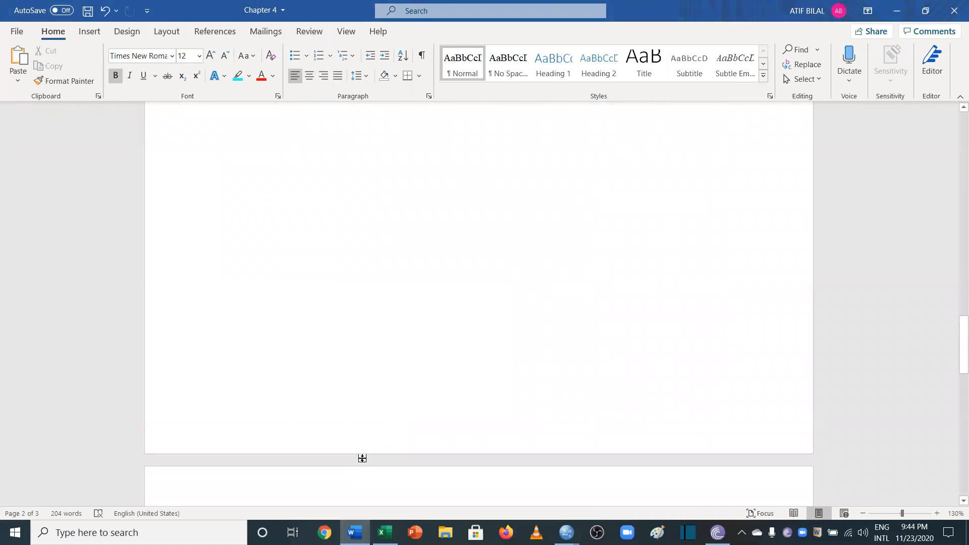
scroll(362, 457, "up", 10)
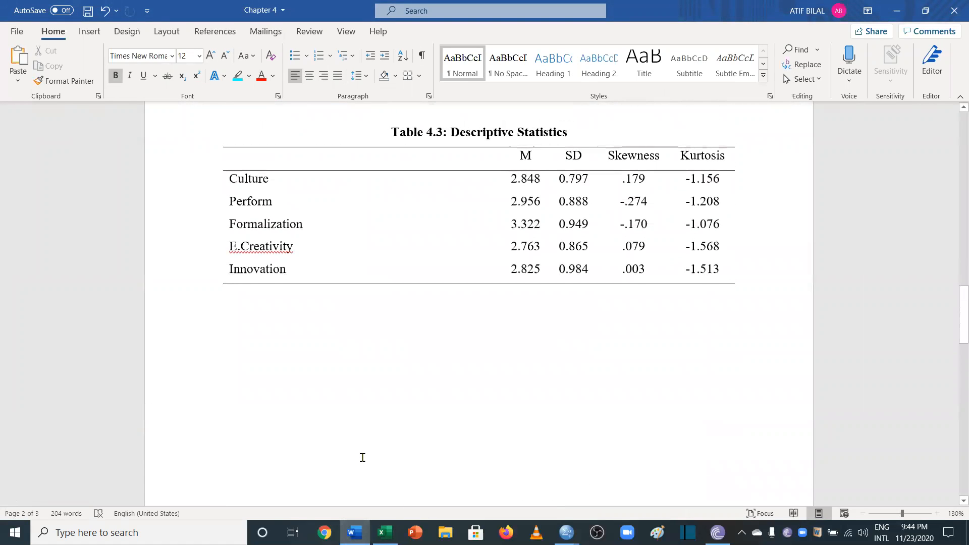
scroll(362, 457, "down", 3)
key("ctrl+z")
key("ctrl+Return")
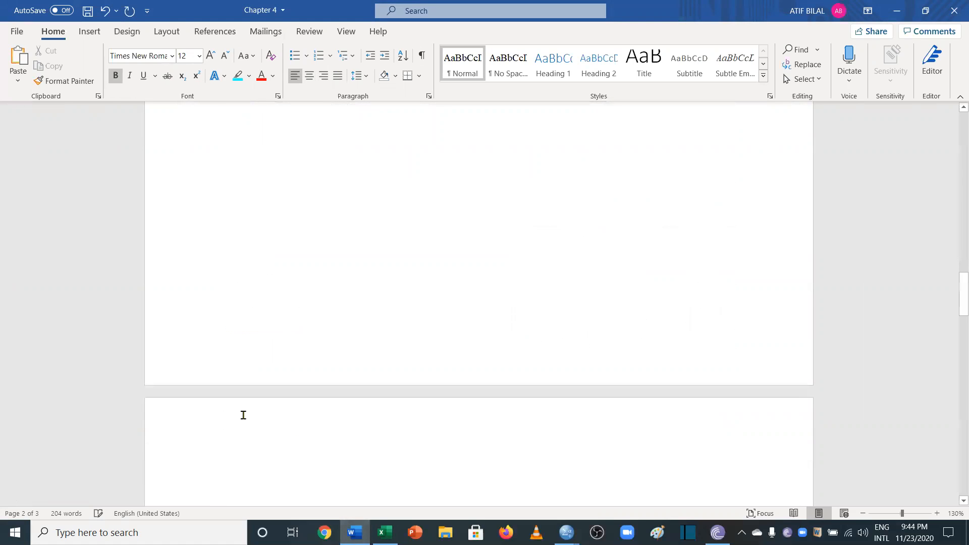
key("ctrl+v")
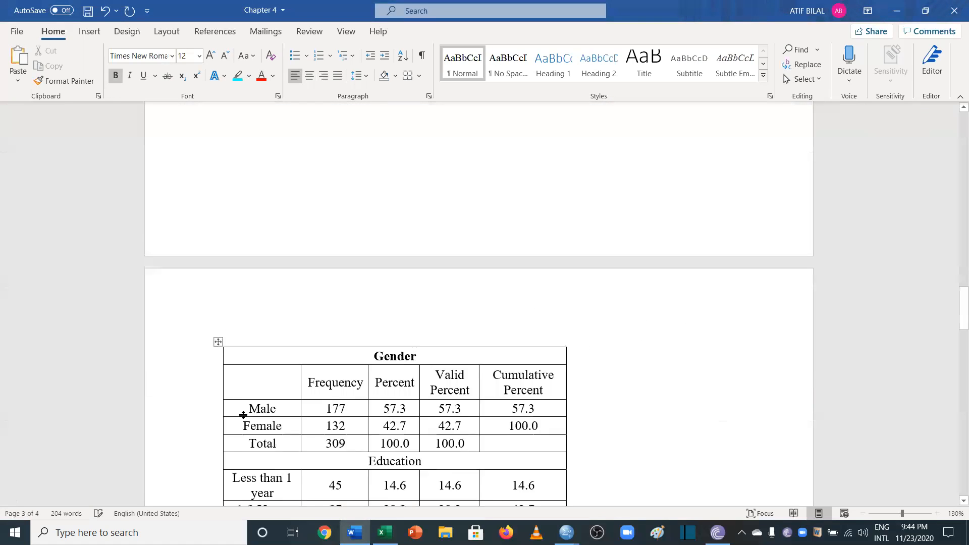
Step: AutoFit the pasted frequency table to the window so it spans the full text width
scroll(242, 415, "down", 1)
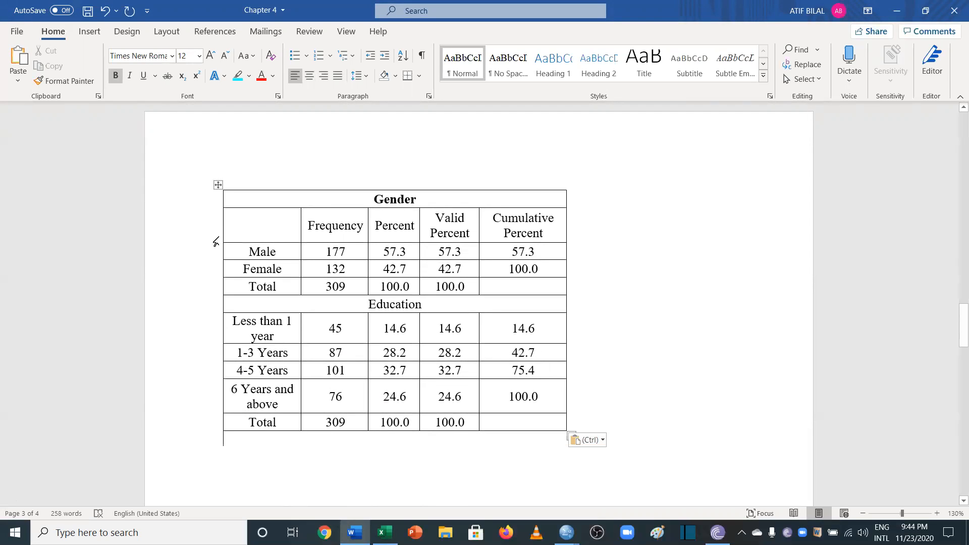
left_click(217, 184)
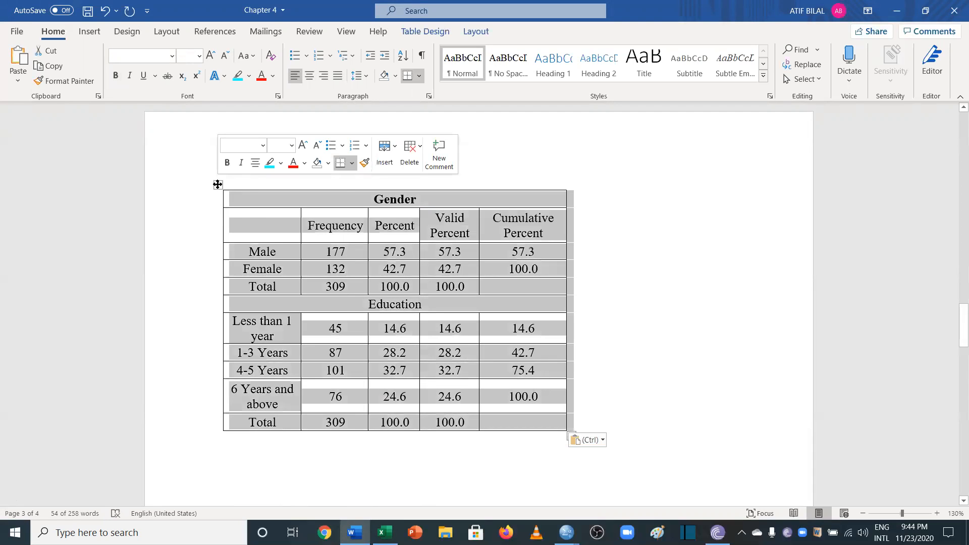
right_click(217, 184)
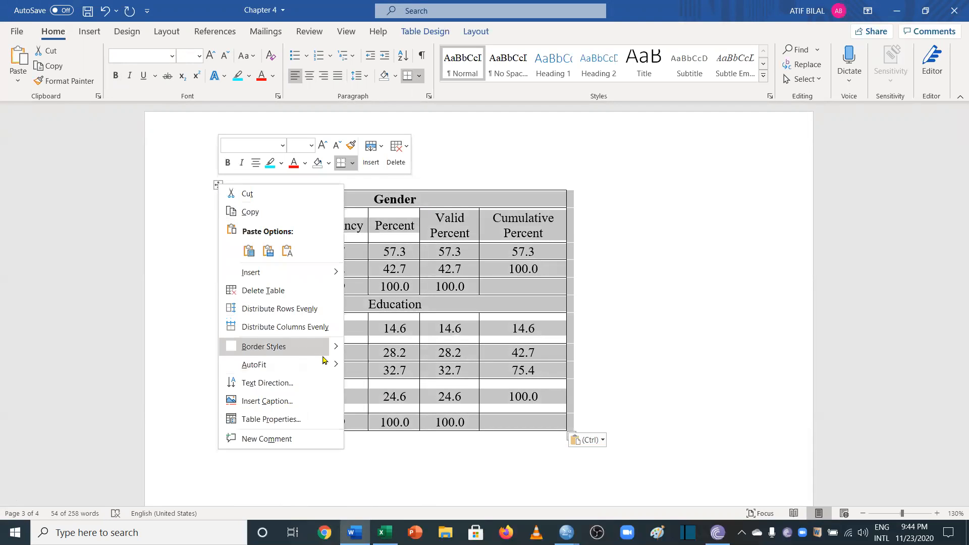
mouse_move(324, 363)
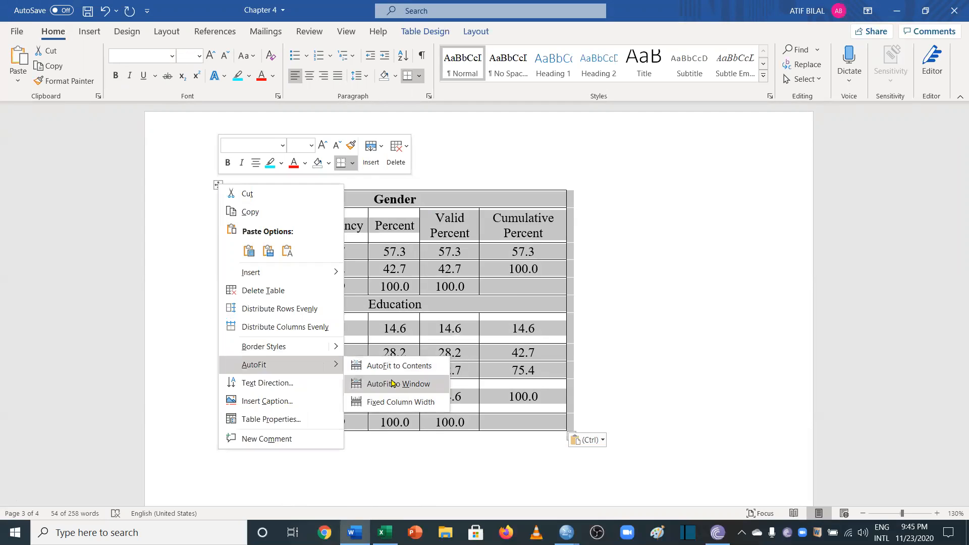
left_click(393, 383)
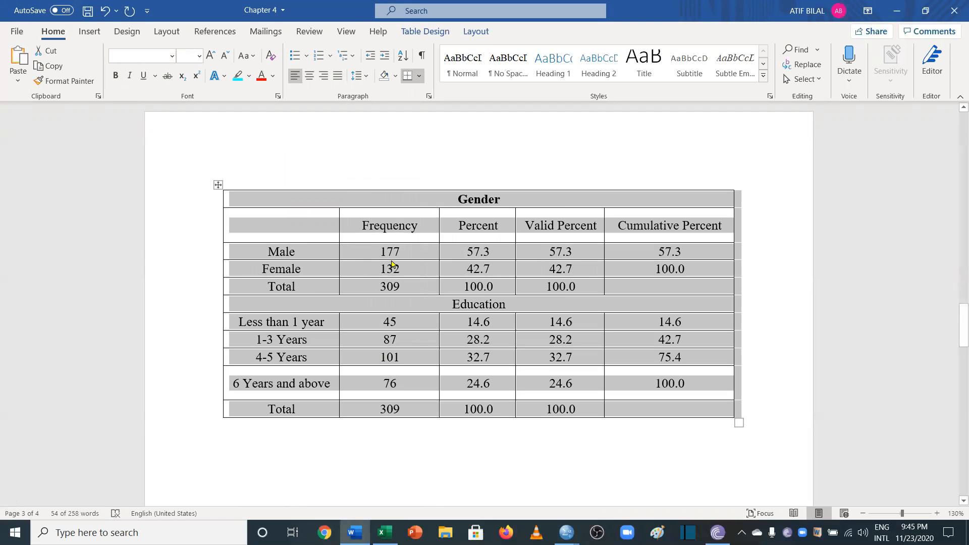
Step: Remove all borders from the frequency table
left_click(420, 77)
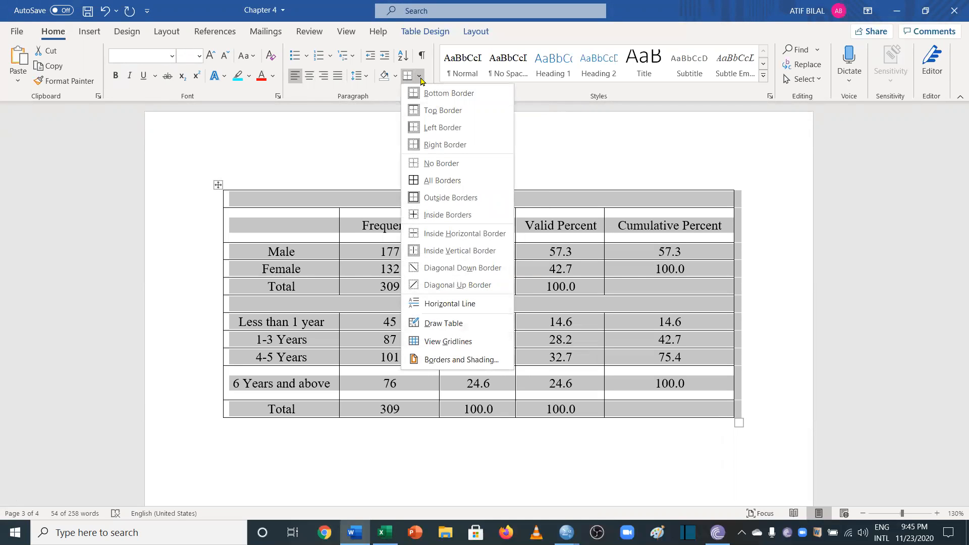
left_click(442, 163)
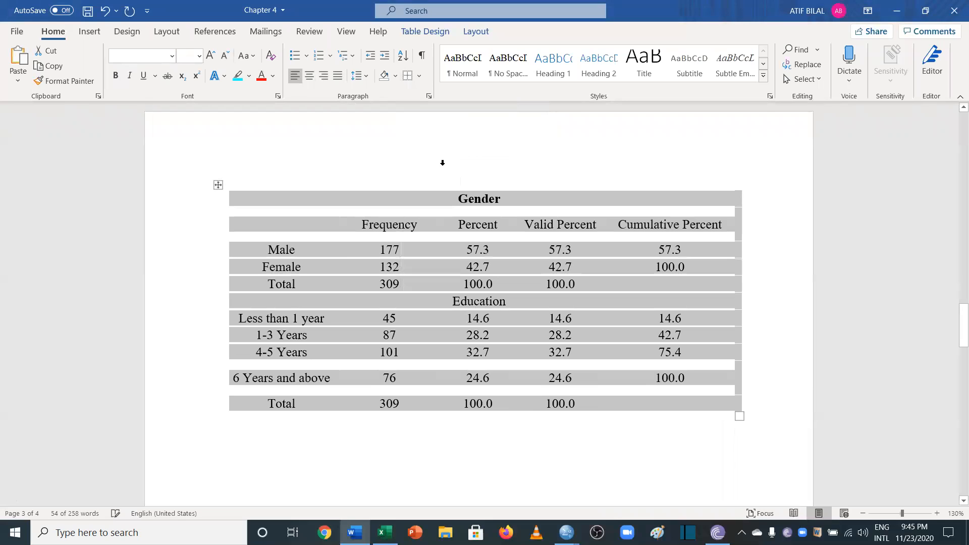
left_click(411, 225)
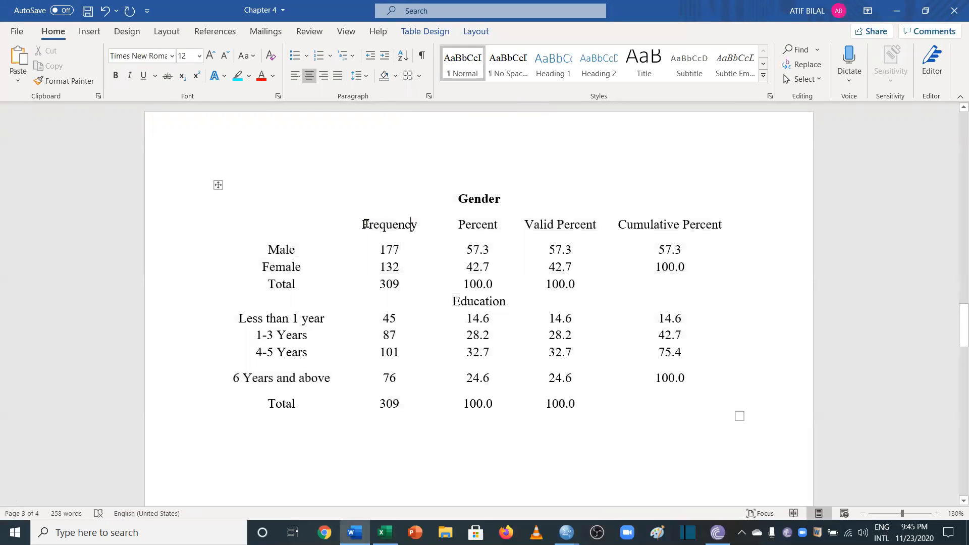
Step: Add bottom and top borders to the header row with Frequency, Percent, Valid Percent and Cumulative Percent
left_click_drag(248, 218, 685, 227)
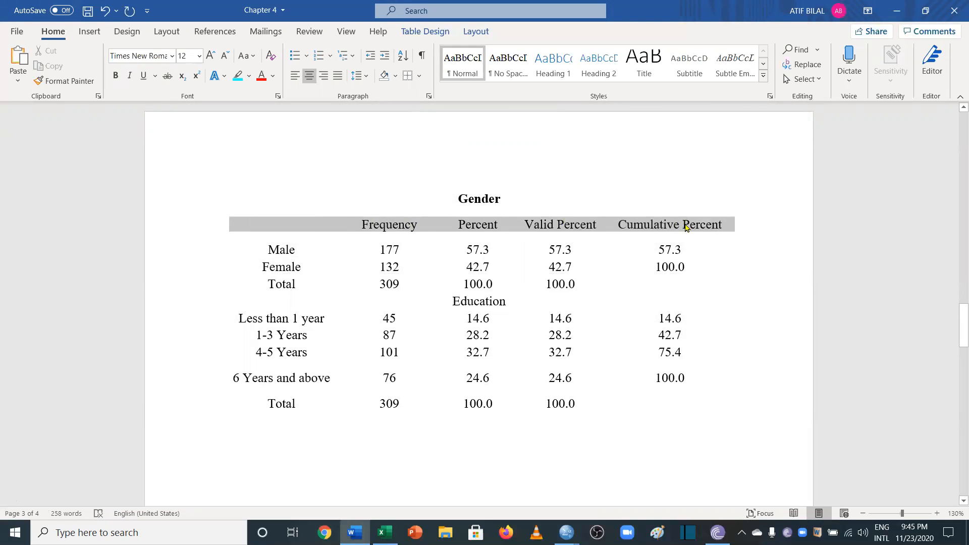
left_click(419, 76)
left_click(442, 92)
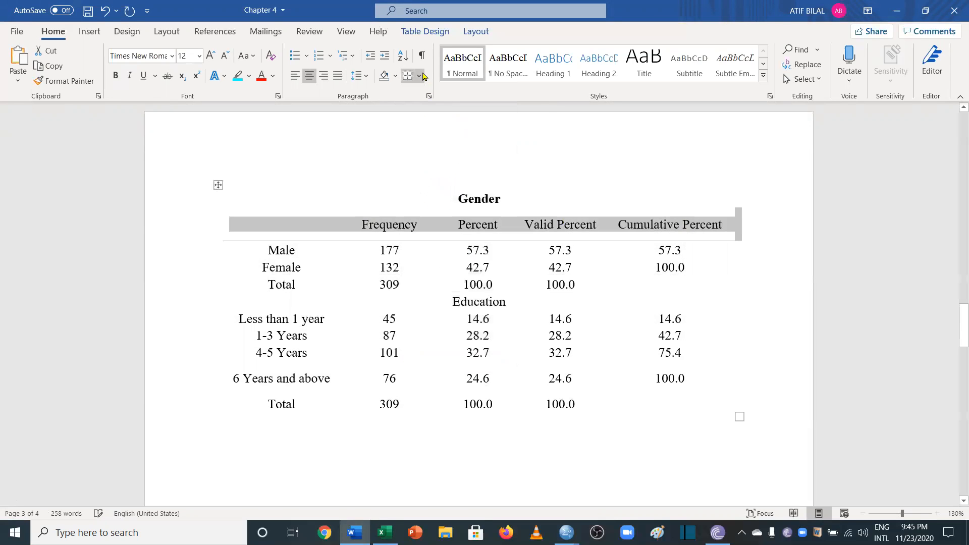
left_click(419, 76)
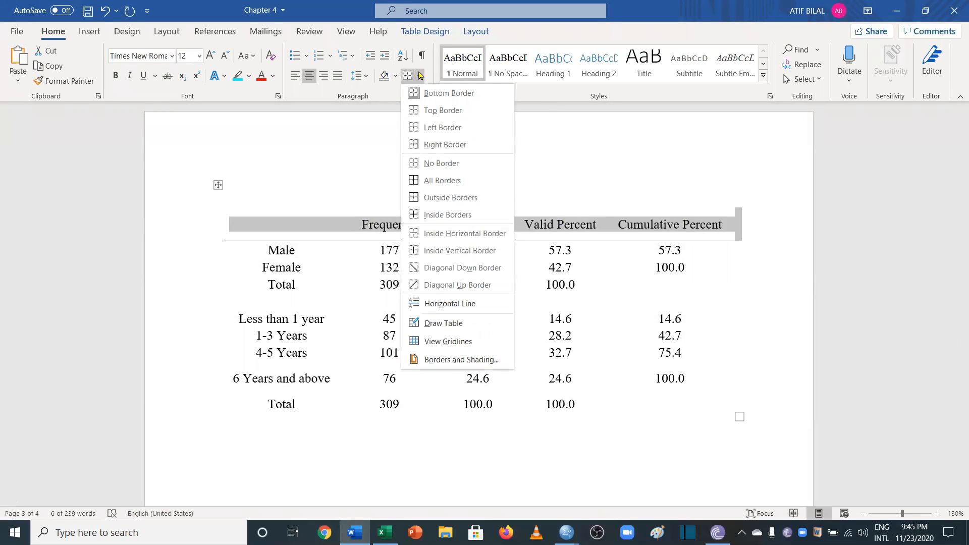
left_click(426, 110)
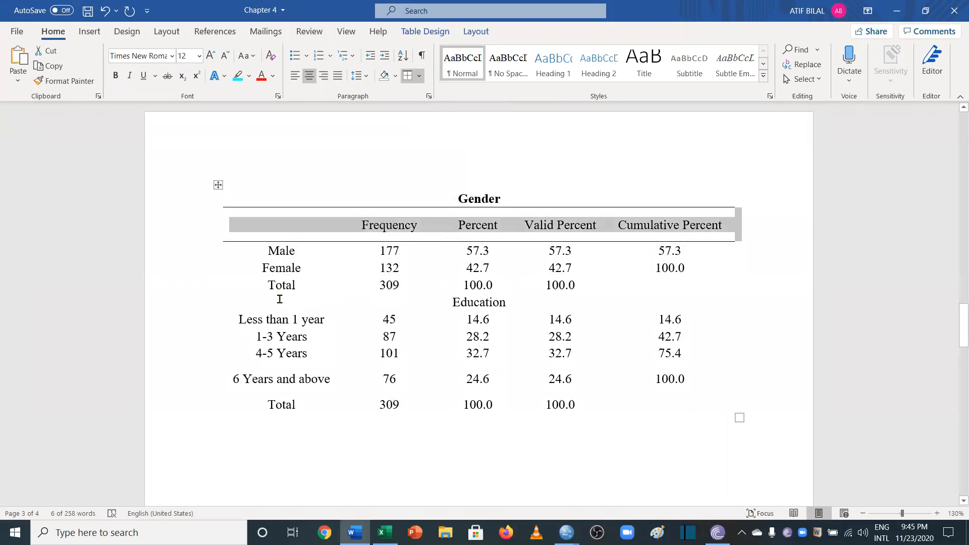
Step: Add top and bottom borders to the Education heading row
double_click(260, 301)
left_click(274, 301)
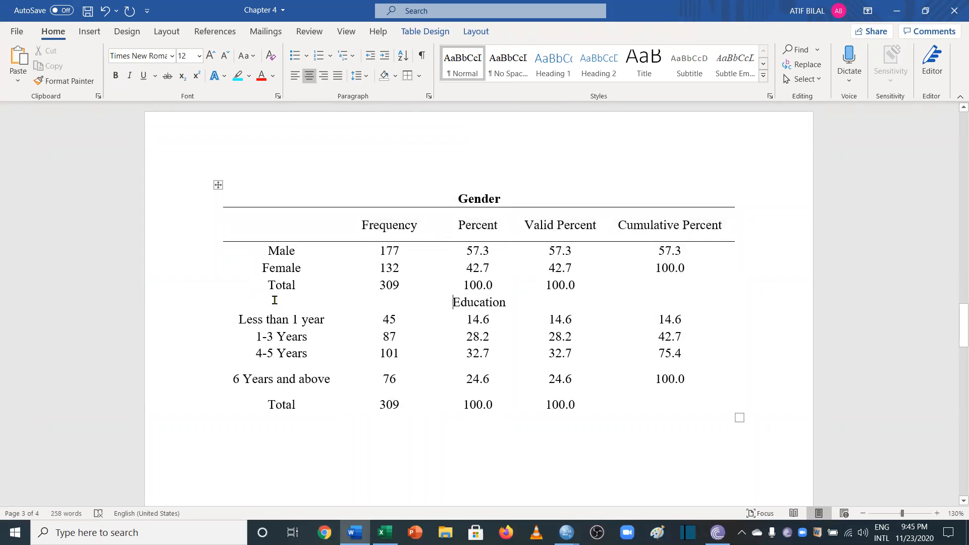
key("shift+Down")
key("shift+Up")
key("shift+Right")
key("shift+Right")
key("shift+Right")
key("shift+Right")
key("shift+Right")
key("shift+Right")
key("shift+Right")
key("shift+Right")
key("shift+Right")
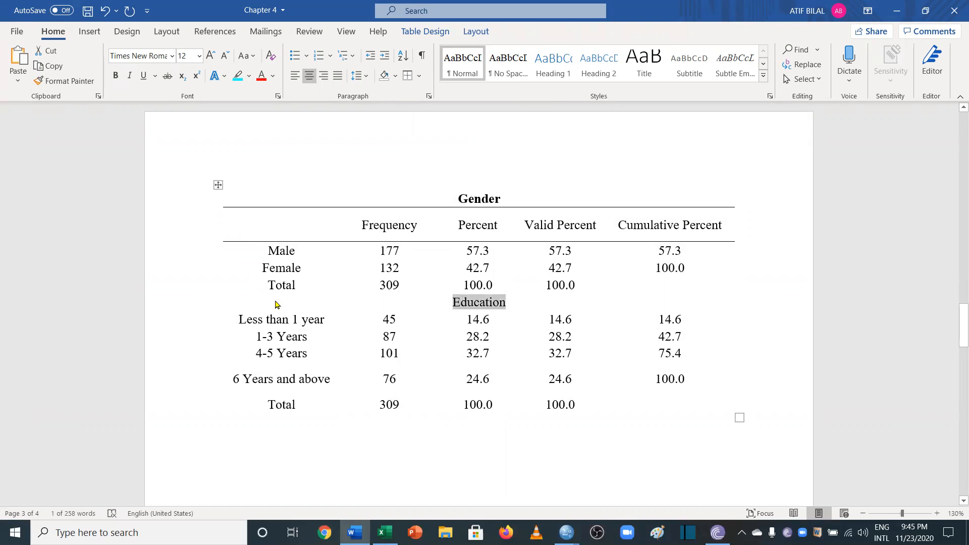
left_click(408, 75)
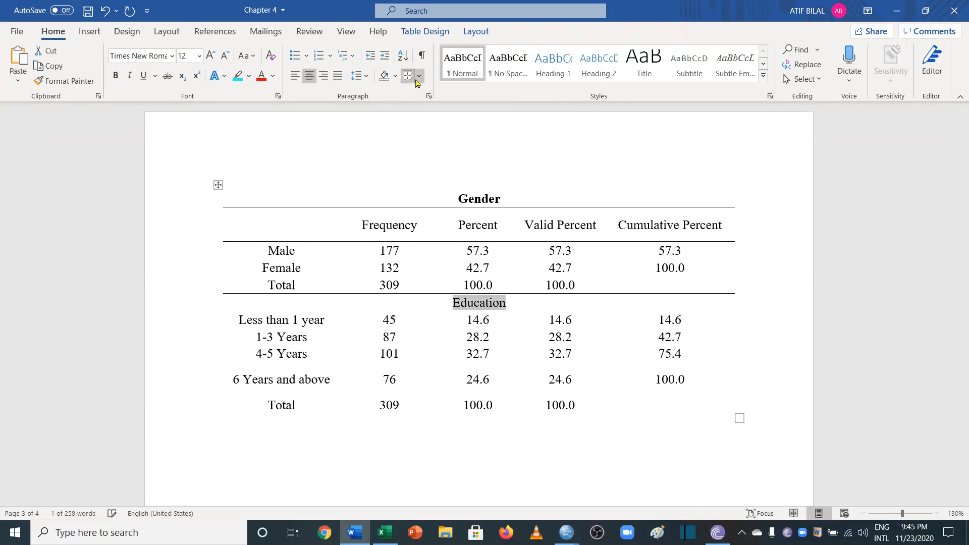
left_click(419, 77)
left_click(427, 94)
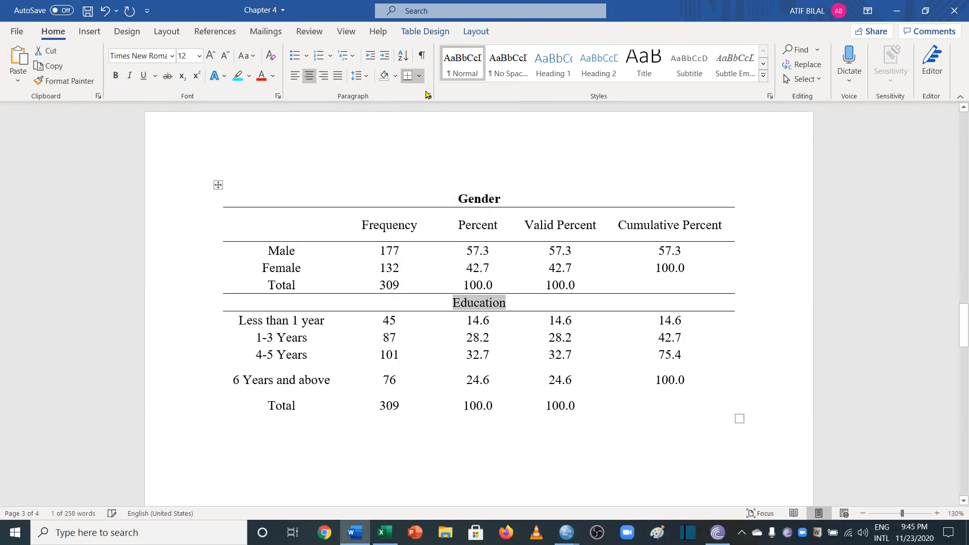
Step: Add a bottom border to the table's final Total row
left_click_drag(255, 404, 676, 396)
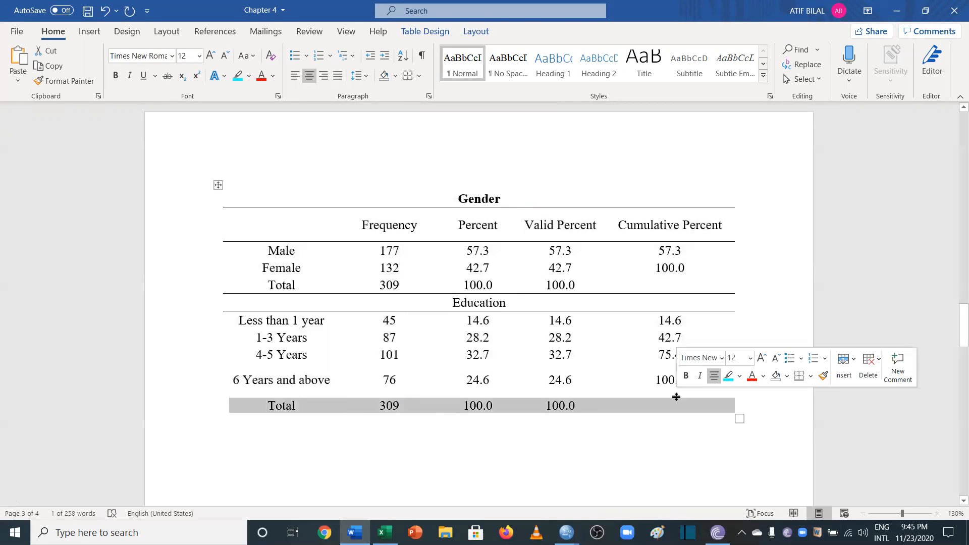
left_click(420, 77)
left_click(439, 93)
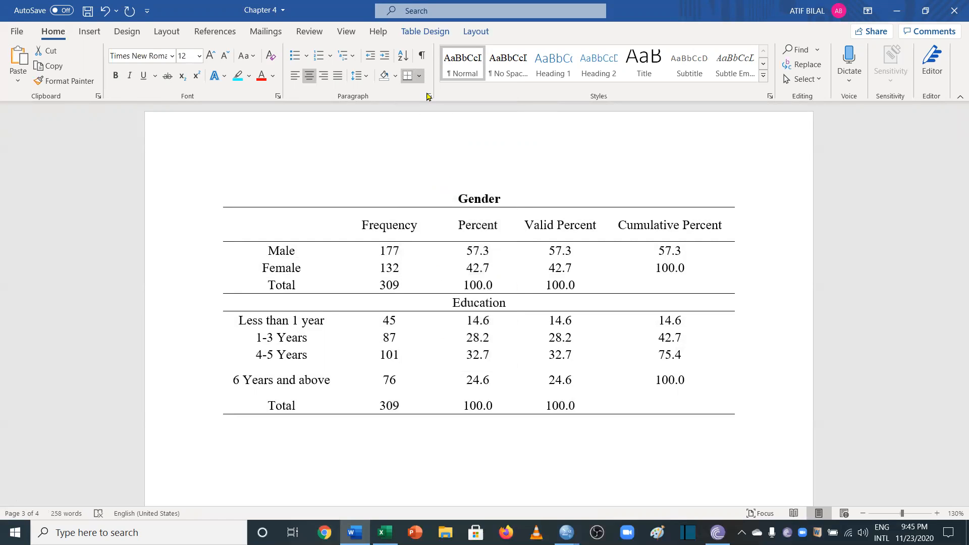
left_click(381, 422)
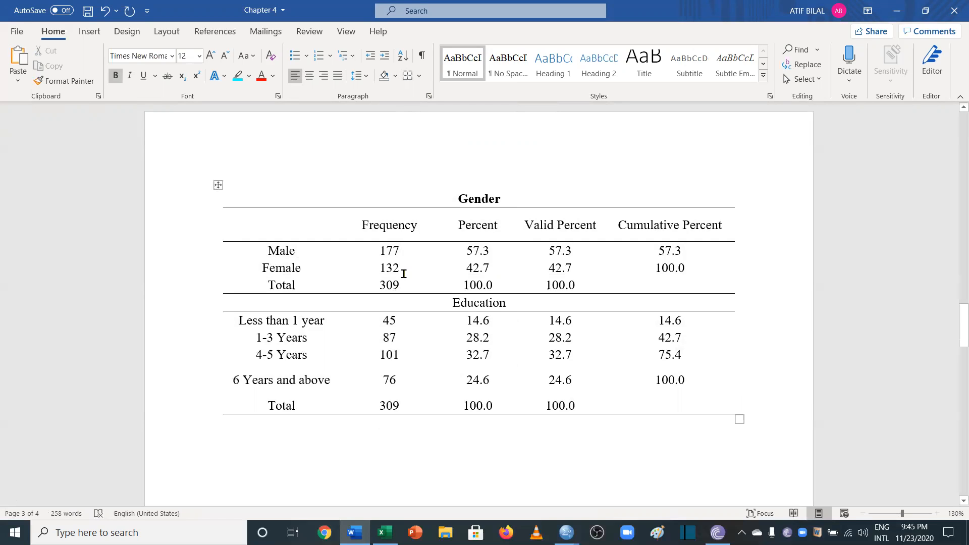
Step: Add a top border above the Gender heading row
left_click_drag(429, 200, 509, 207)
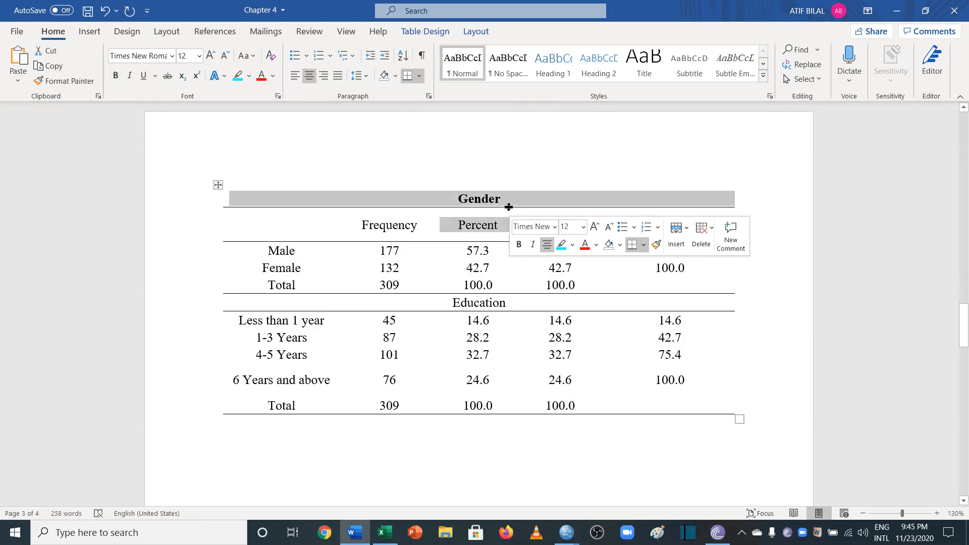
left_click(420, 76)
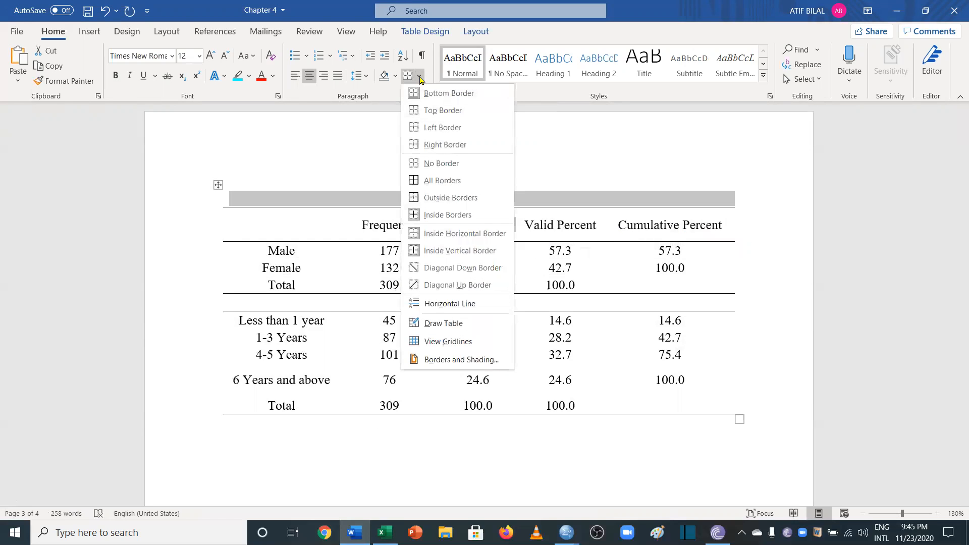
left_click(433, 111)
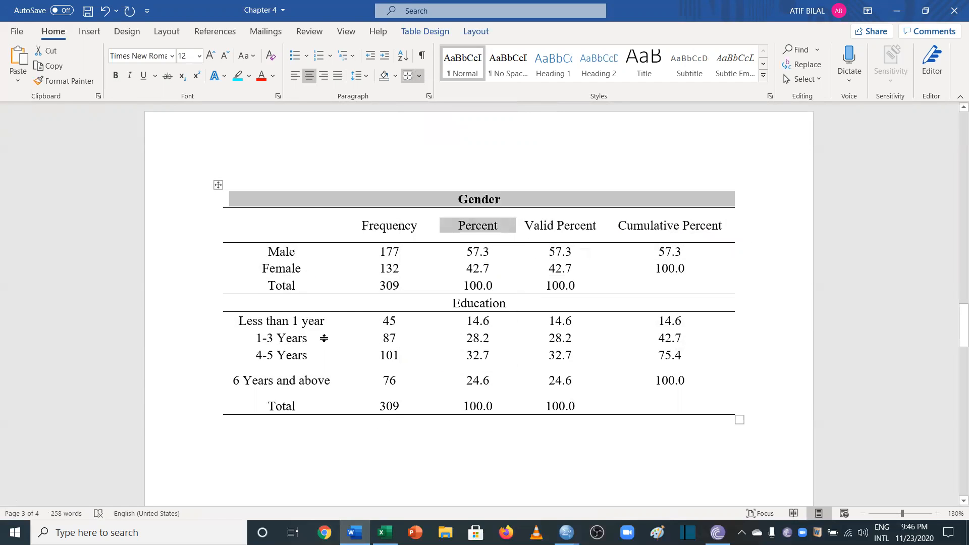
left_click(387, 461)
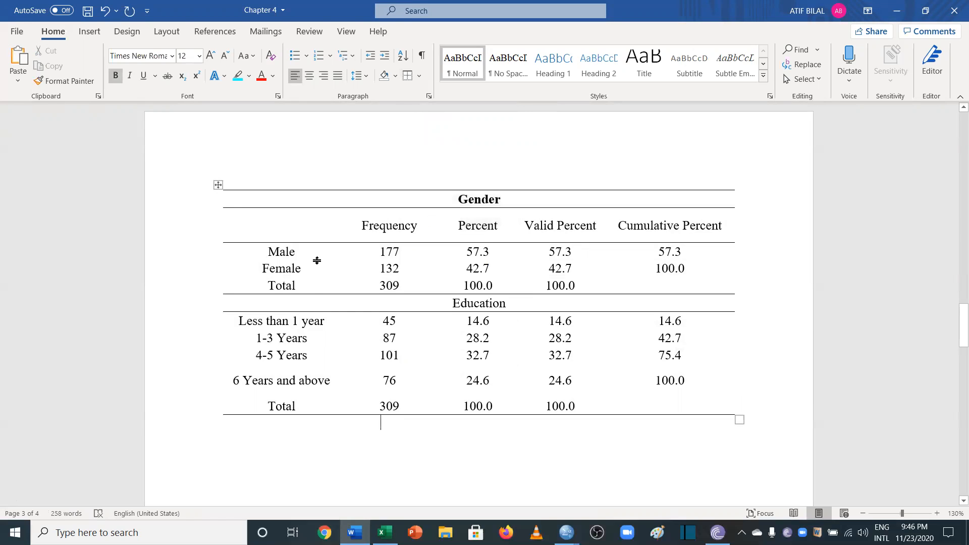
Step: Left-align the category labels from Male to the final Total in the first column, keeping the Education heading centered
left_click_drag(266, 247, 295, 407)
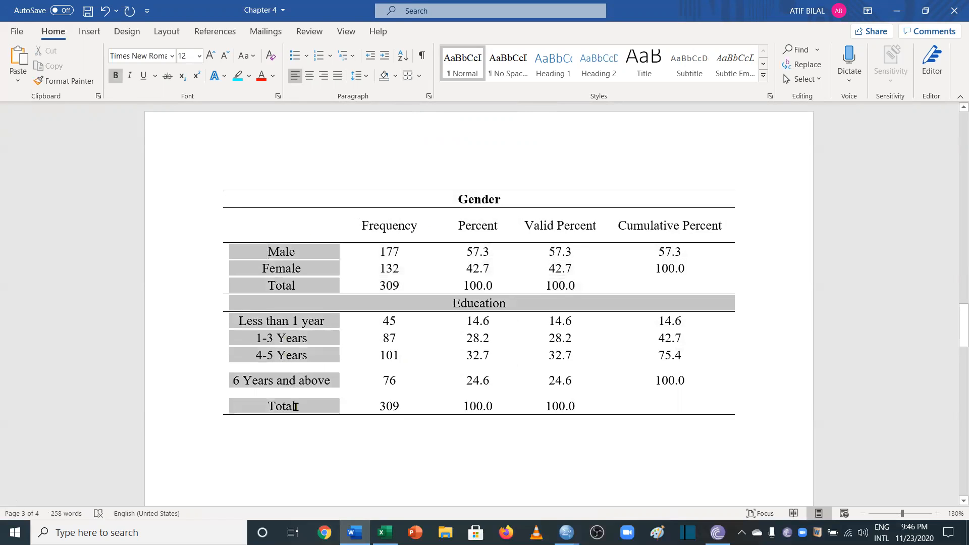
left_click(294, 75)
left_click_drag(285, 302, 229, 303)
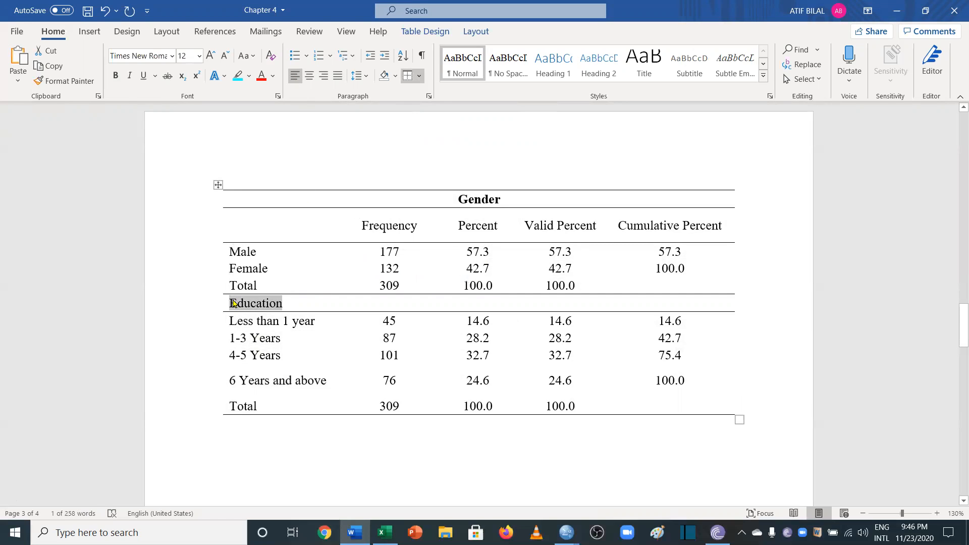
left_click(310, 75)
left_click(355, 429)
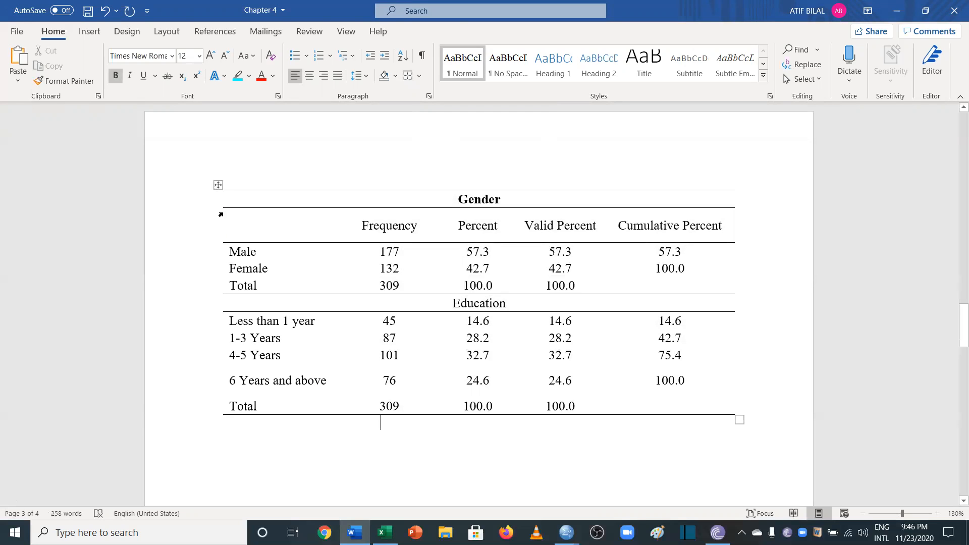
left_click(221, 185)
right_click(218, 184)
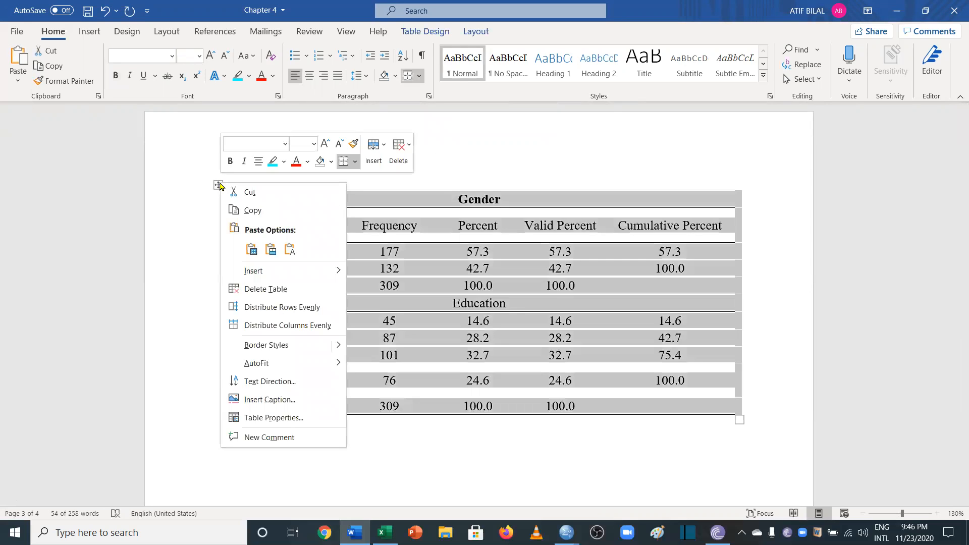
key("Escape")
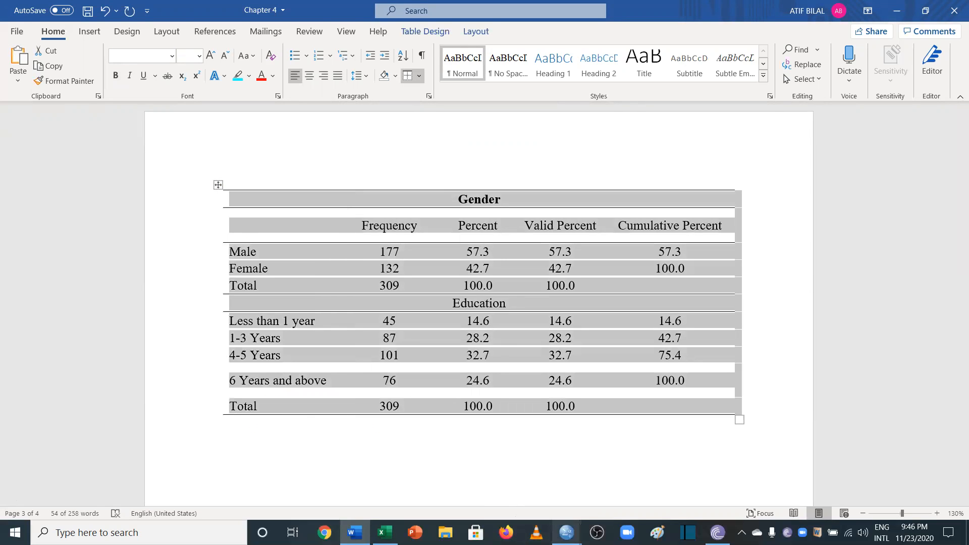
Step: Switch to the SPSS data editor with the 309 sample.sav dataset and open the Reliability Analysis for scales
mouse_move(566, 532)
left_click(530, 501)
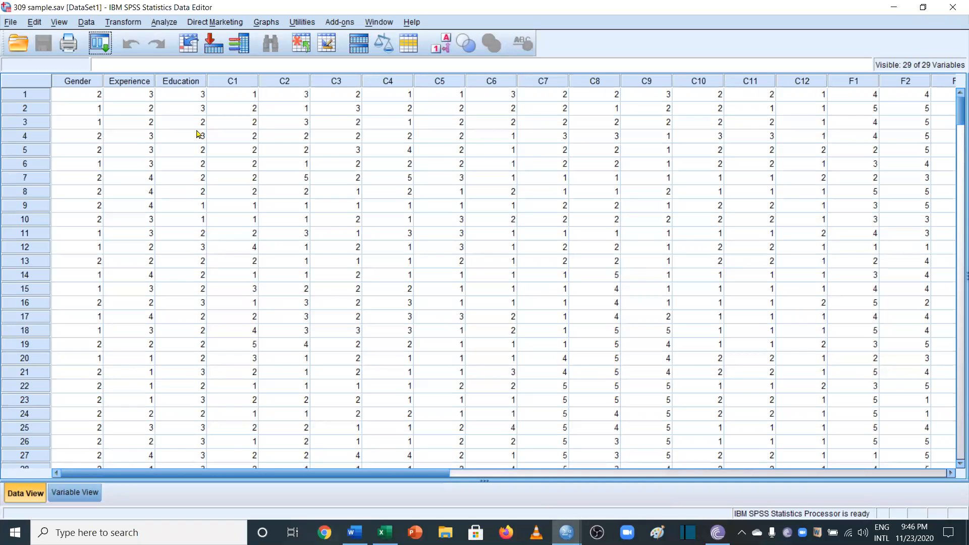
left_click(164, 22)
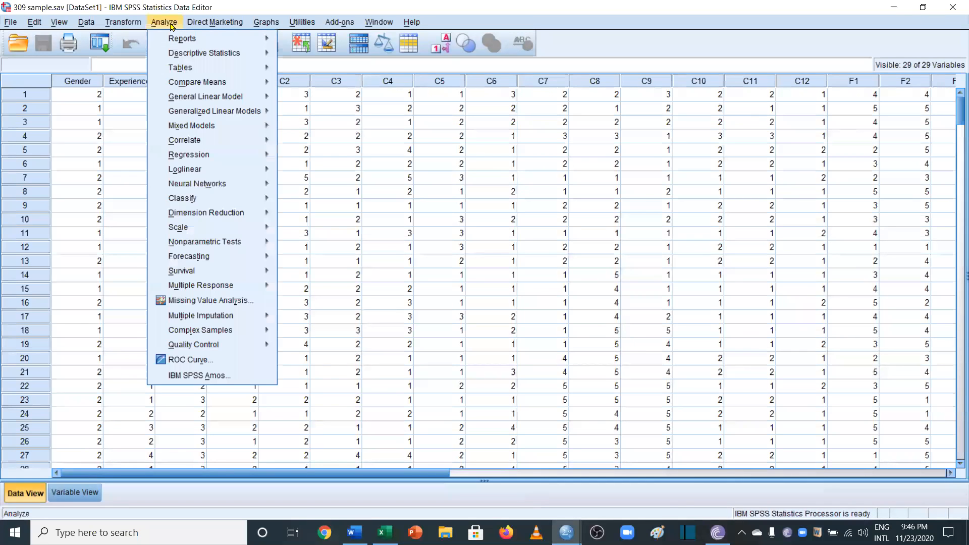
mouse_move(228, 205)
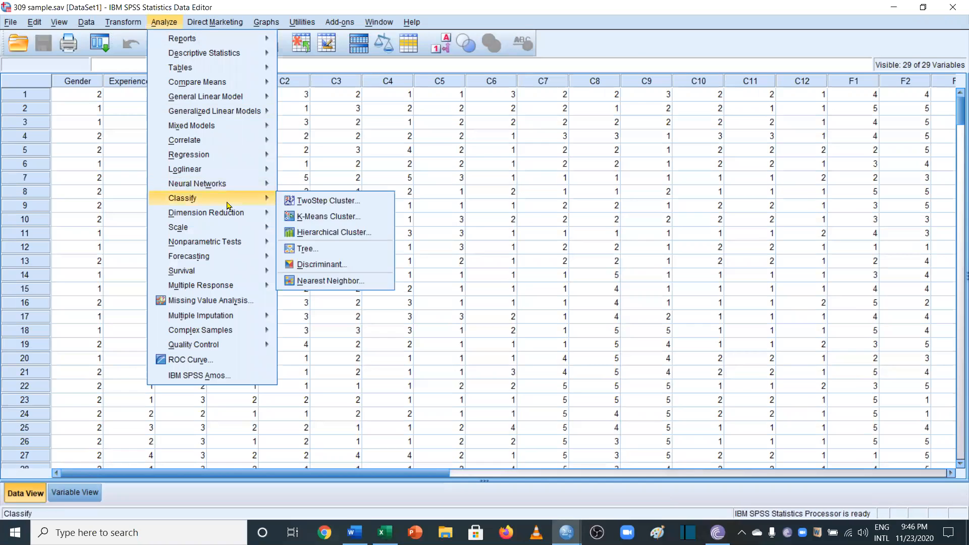
mouse_move(237, 231)
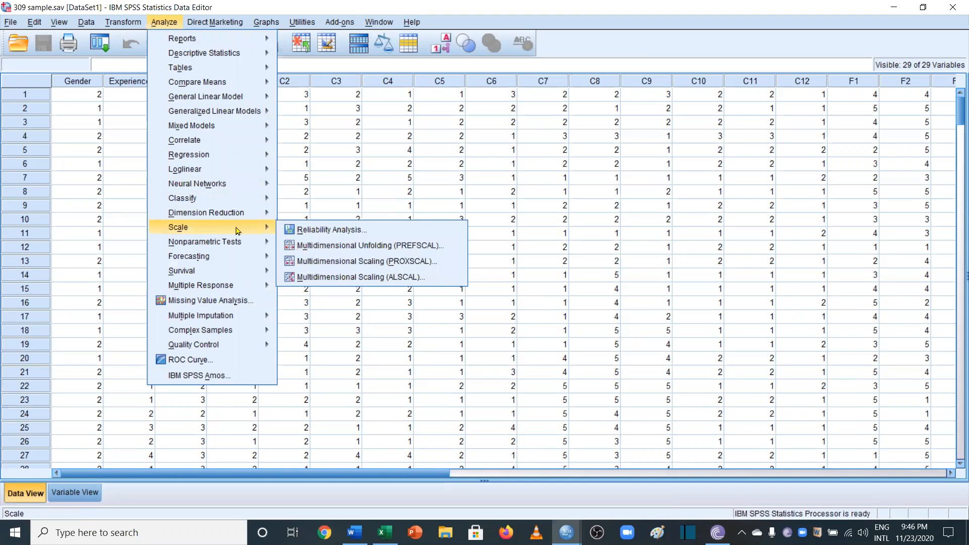
left_click(318, 232)
Step: Add C1 through C12 as the items to analyze and run the reliability analysis
key("Down")
key("Down")
key("Down")
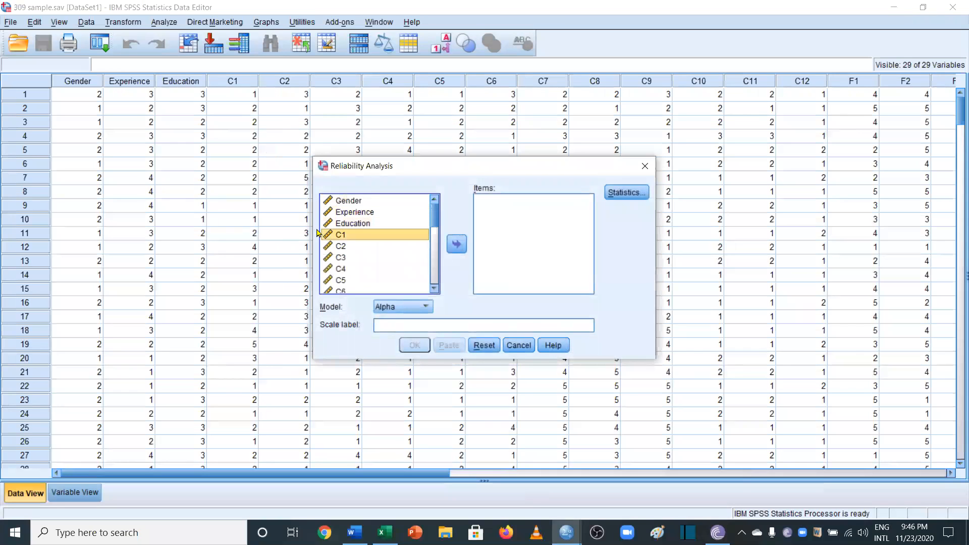
key("shift+Down")
key("shift+Down")
key("shift+Down")
key("shift+Down")
key("shift+Down")
key("shift+Down")
key("shift+Down")
key("shift+Down")
key("shift+Down")
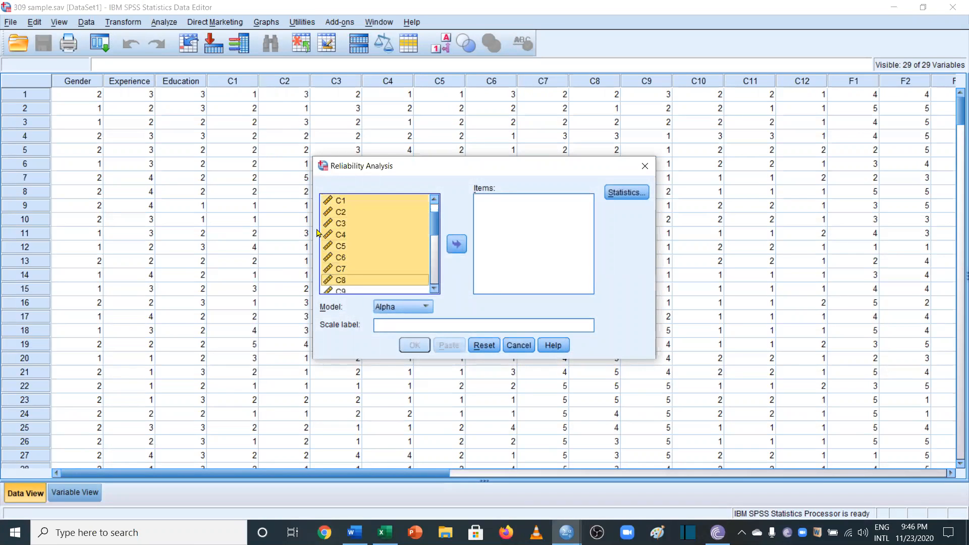
key("shift+Down")
key("shift+Down")
key("shift+Down")
key("shift+Down")
key("shift+Up")
key("shift+Up")
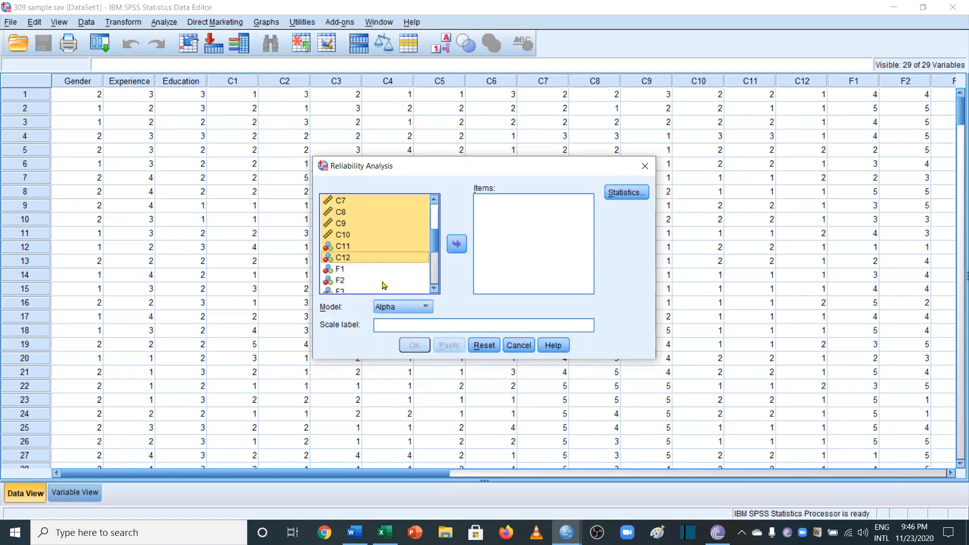
left_click(456, 245)
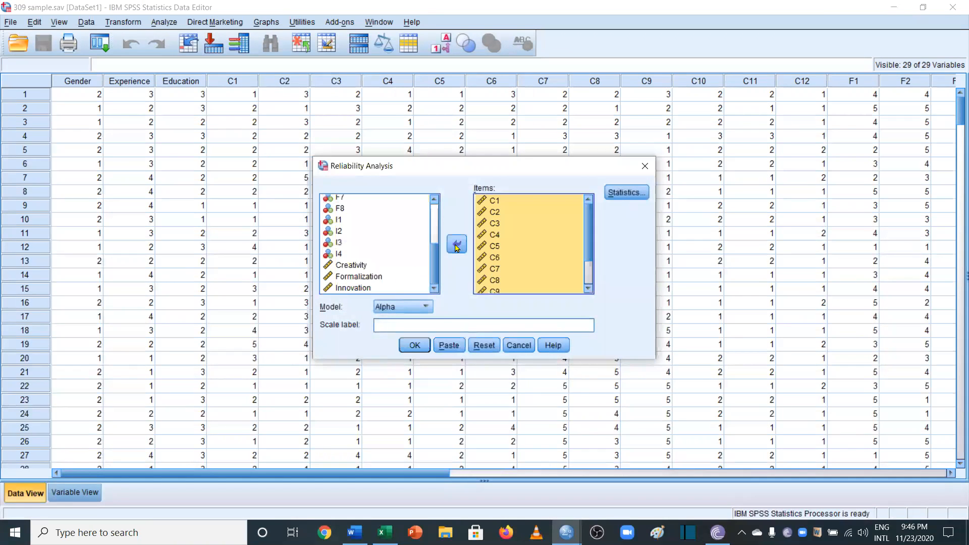
left_click(421, 347)
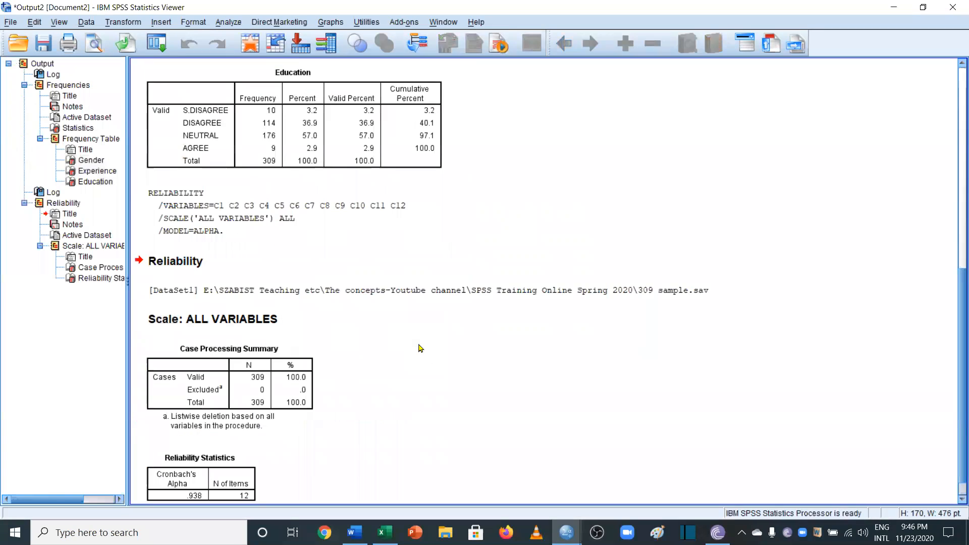
Step: Examine the Cronbach's Alpha and number of items in the Reliability Statistics output table
scroll(421, 348, "down", 1)
left_click(247, 472)
left_click(185, 485)
left_click(184, 483)
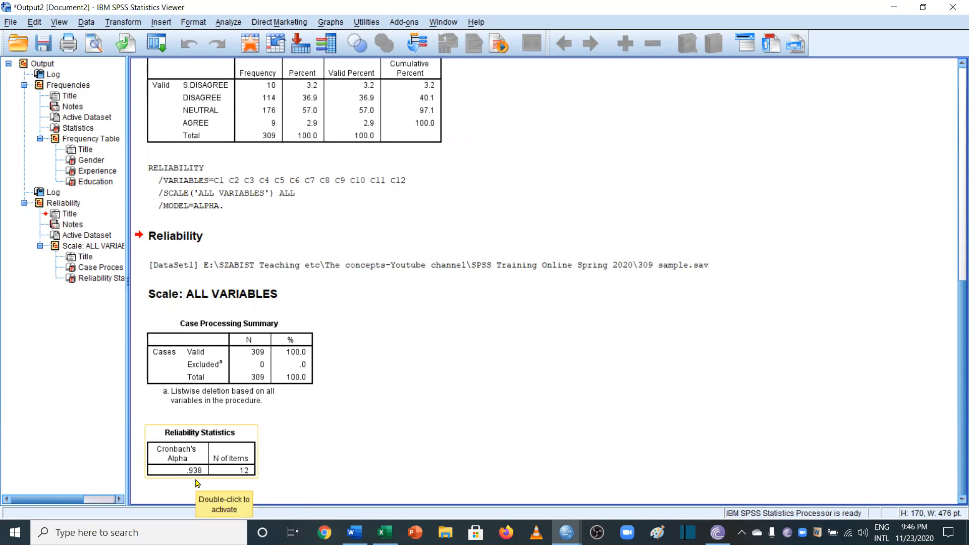
Step: Switch to the Tables workbook in Excel, open the Reliabilty sheet and autofit the Variable Name column
left_click(385, 533)
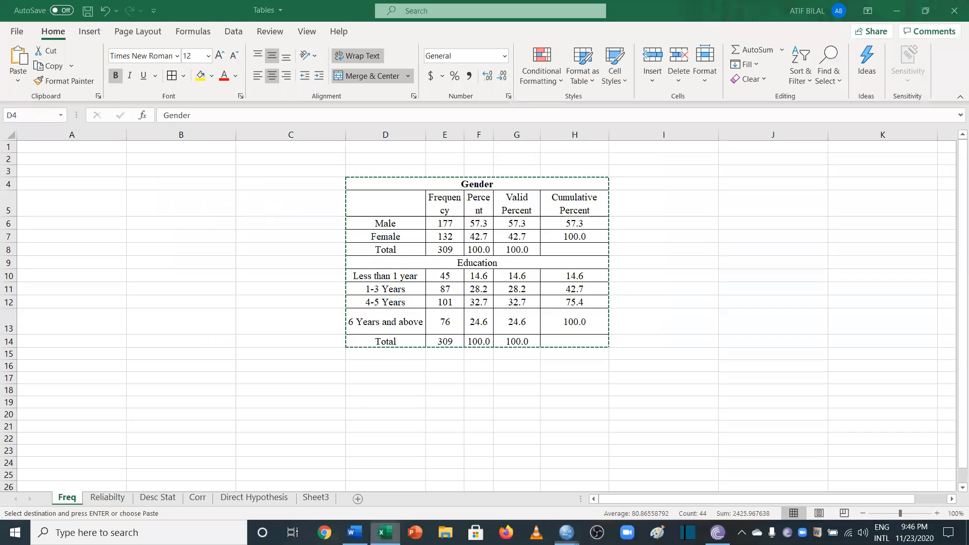
left_click(214, 339)
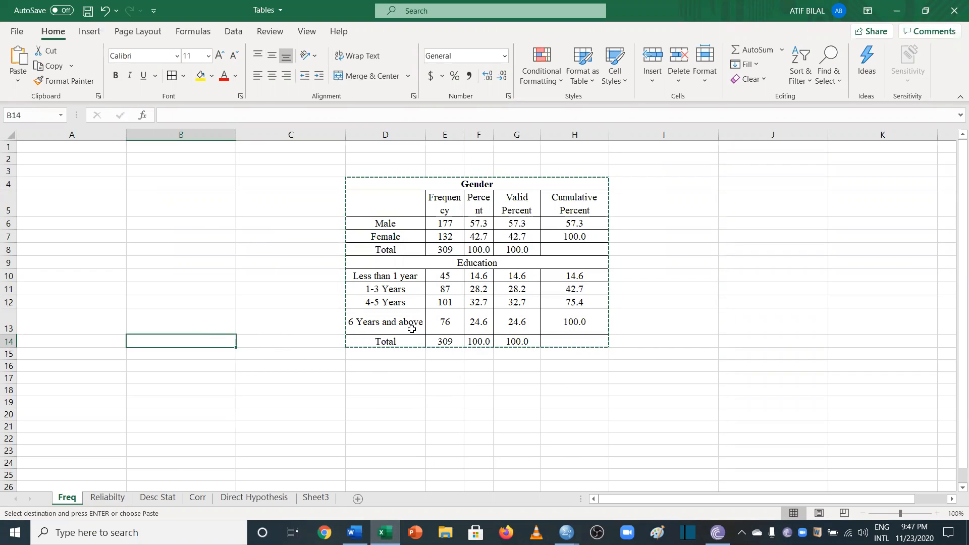
left_click(108, 498)
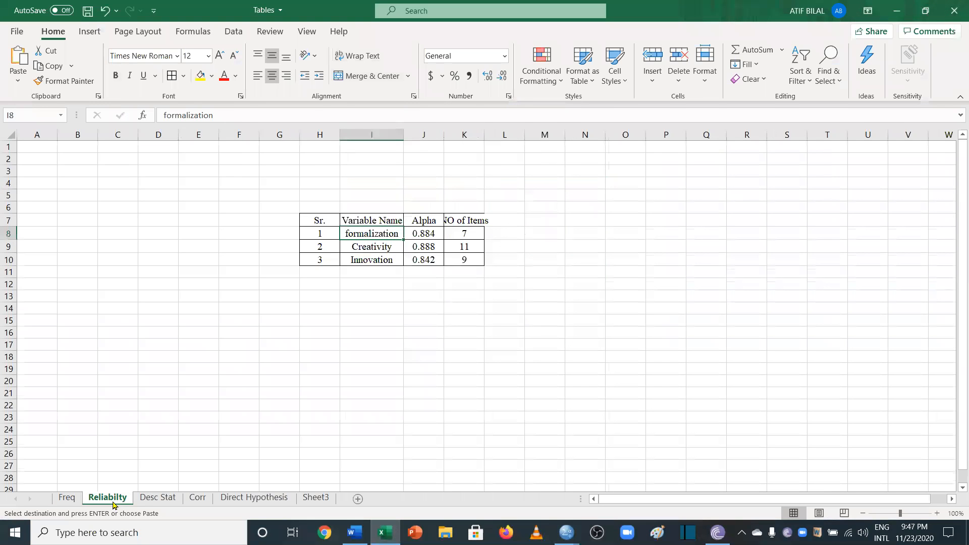
scroll(428, 326, "up", 5, "ctrl")
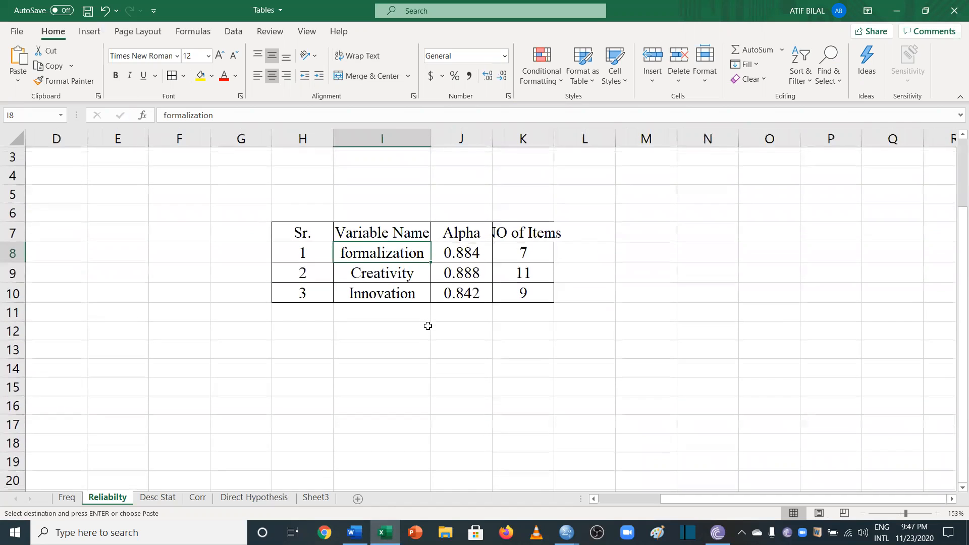
scroll(428, 325, "up", 4, "ctrl")
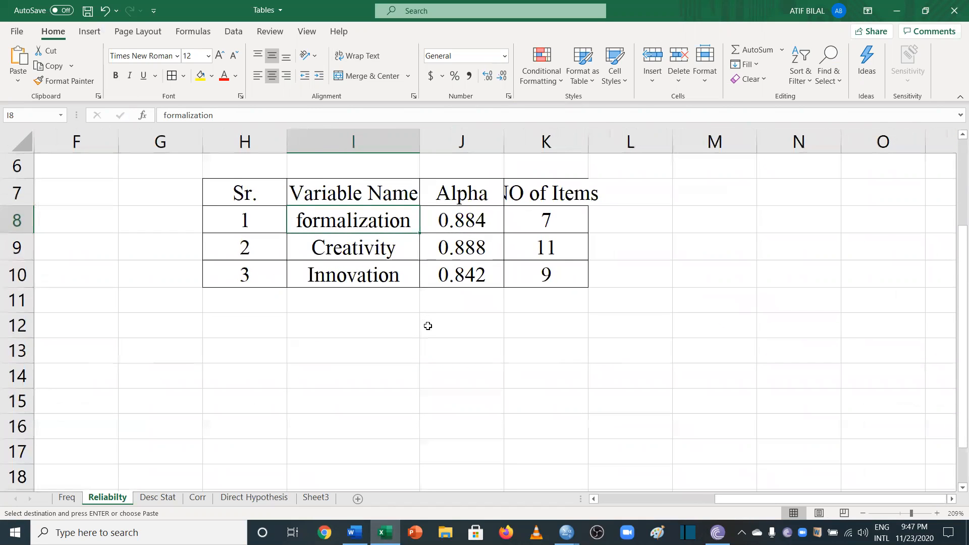
double_click(420, 147)
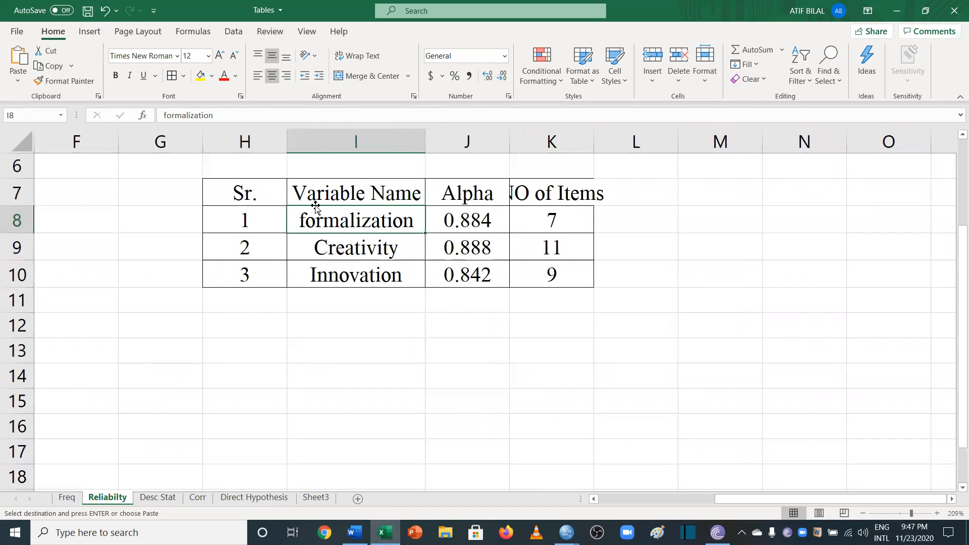
left_click(240, 199)
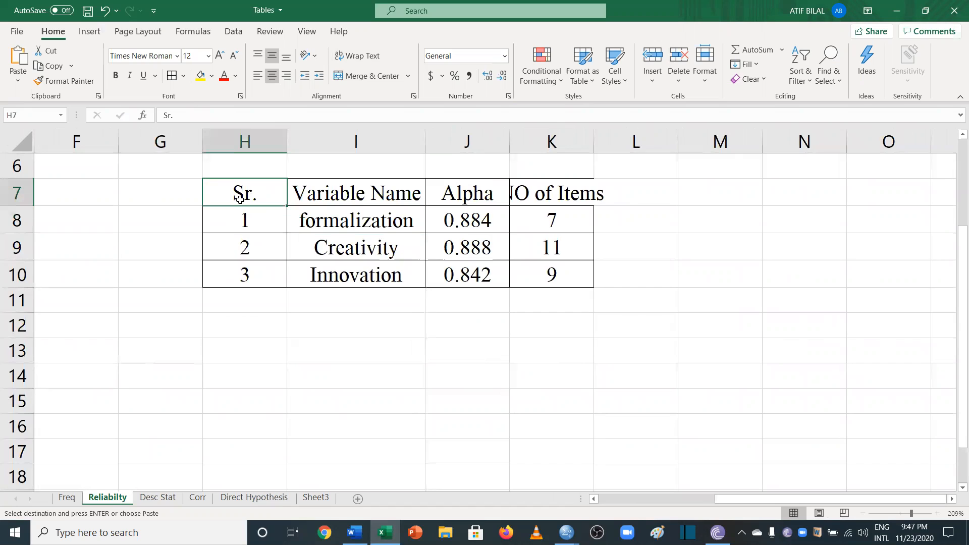
left_click(334, 199)
left_click(346, 220)
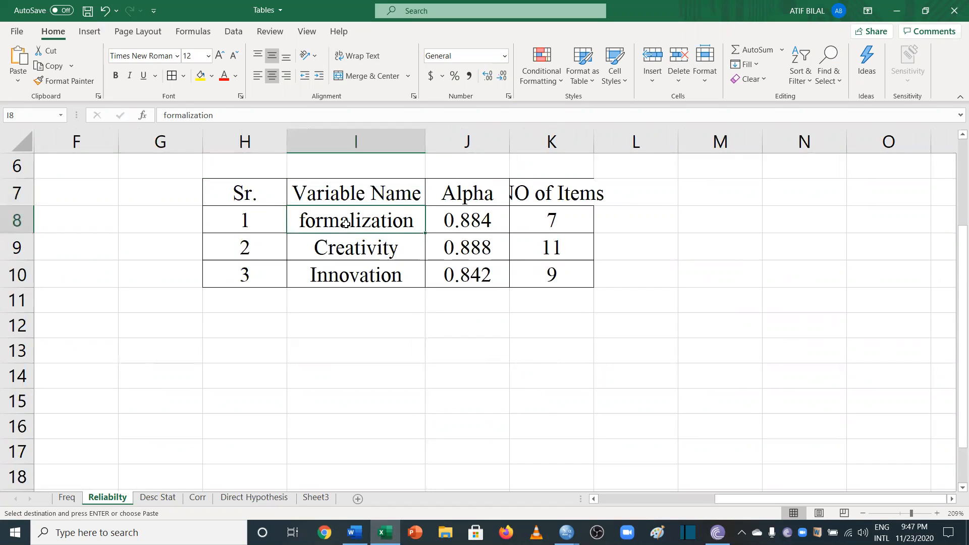
left_click(348, 255)
left_click(348, 273)
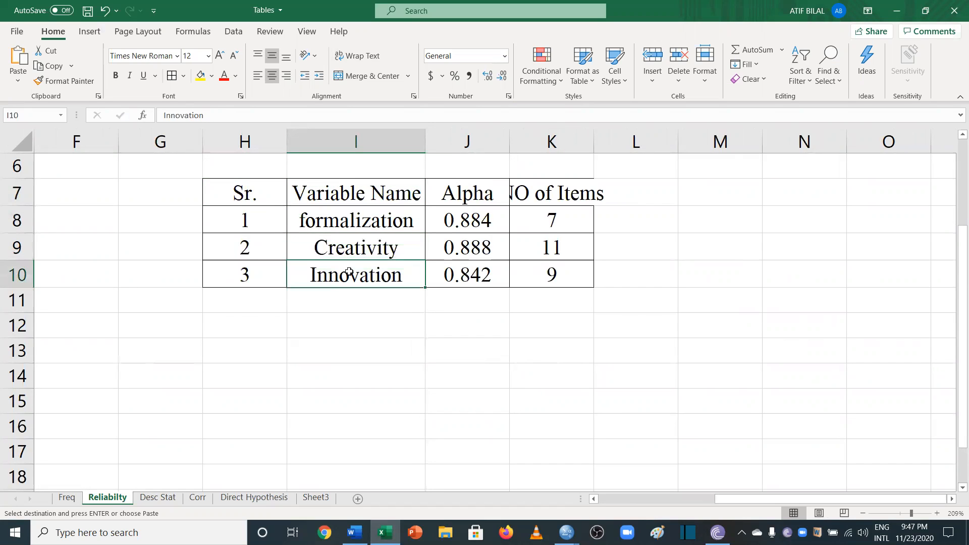
Step: Capitalize the first variable name in the reliability table so it reads Formalization
double_click(309, 222)
key("BackSpace")
type("F")
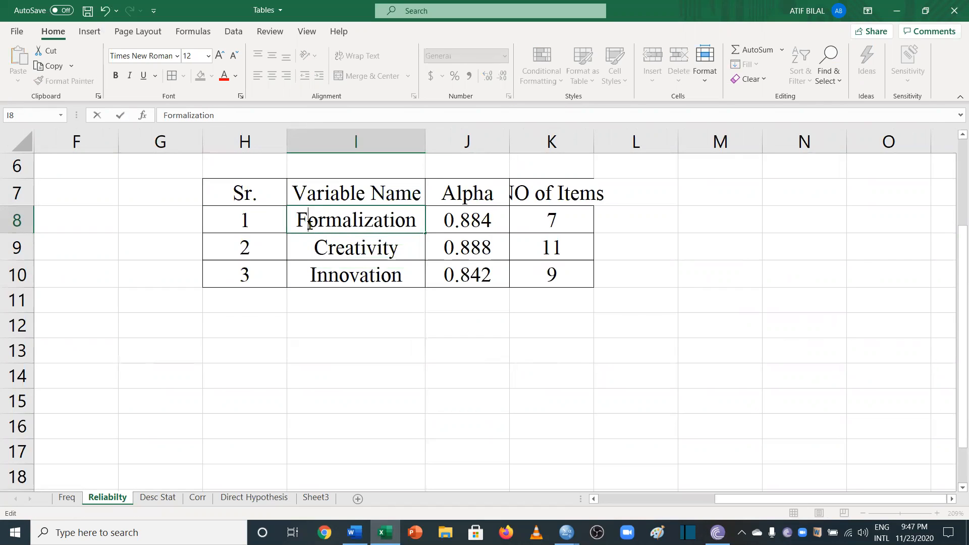
Step: Autofit the widths of the Alpha and NO of Items columns to their contents
left_click(510, 142)
double_click(509, 143)
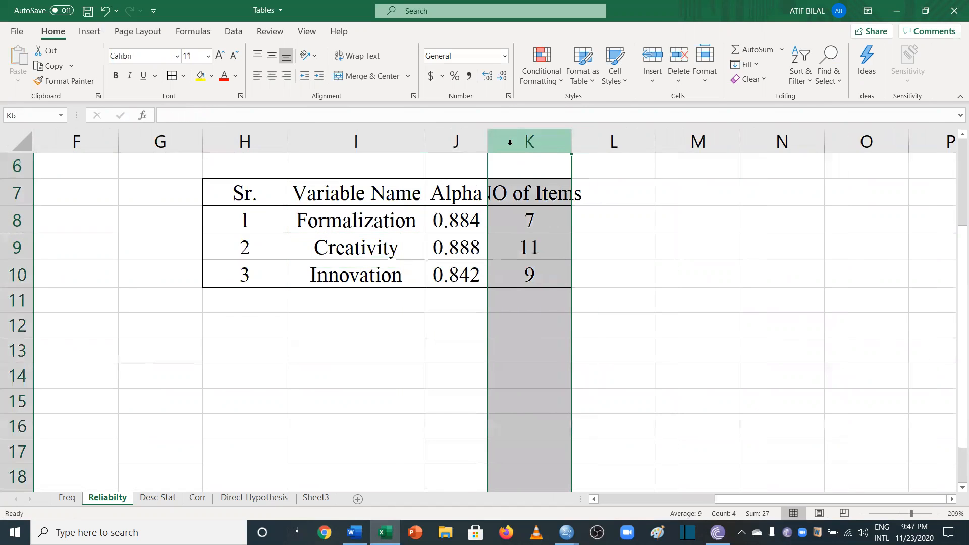
double_click(571, 143)
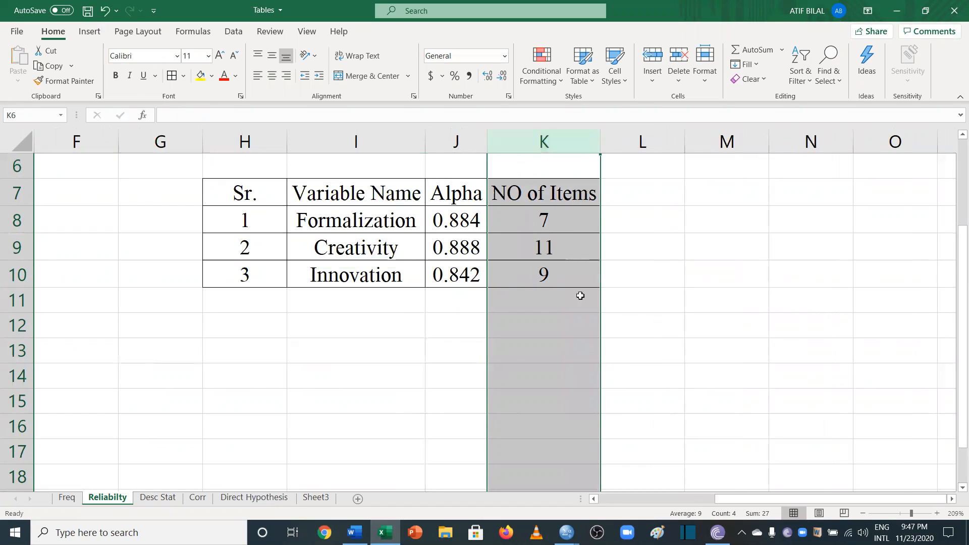
left_click(395, 222)
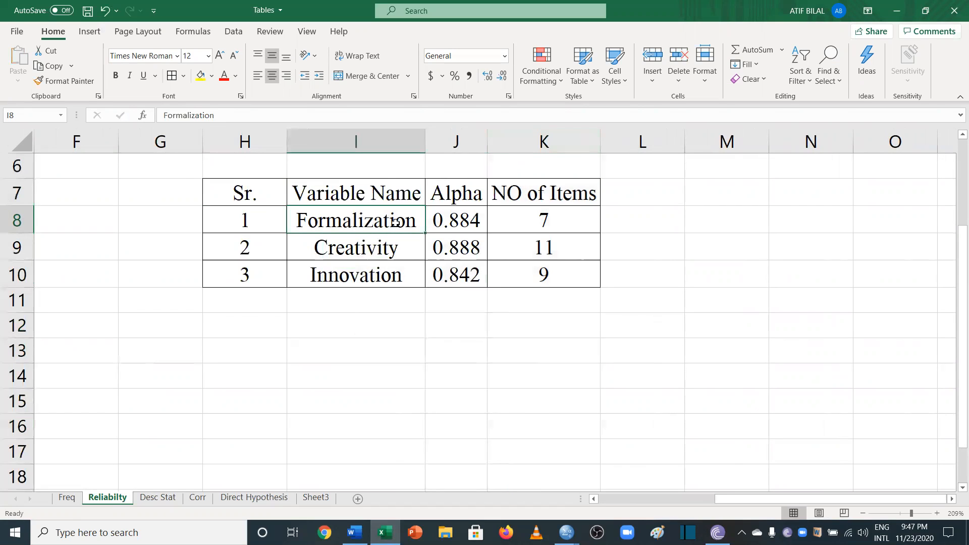
left_click(462, 223)
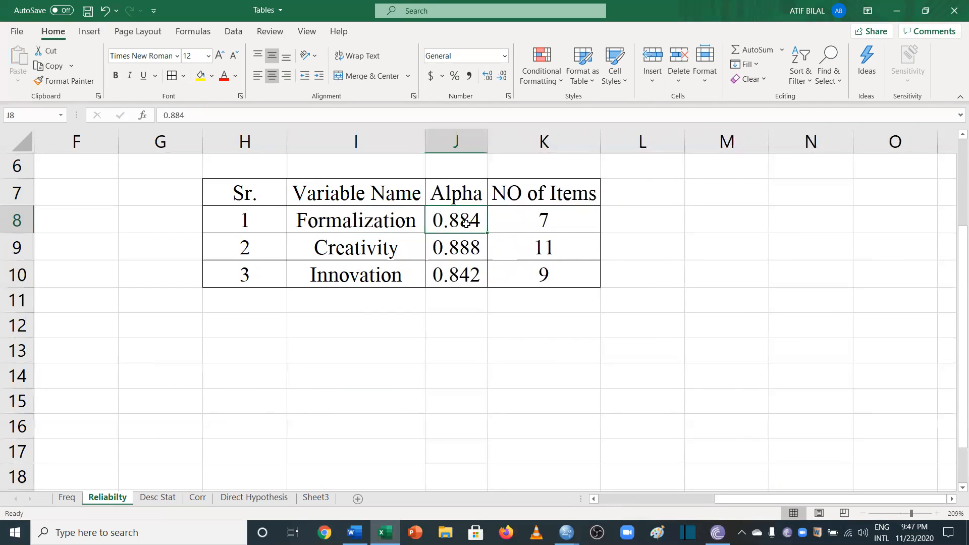
left_click(534, 225)
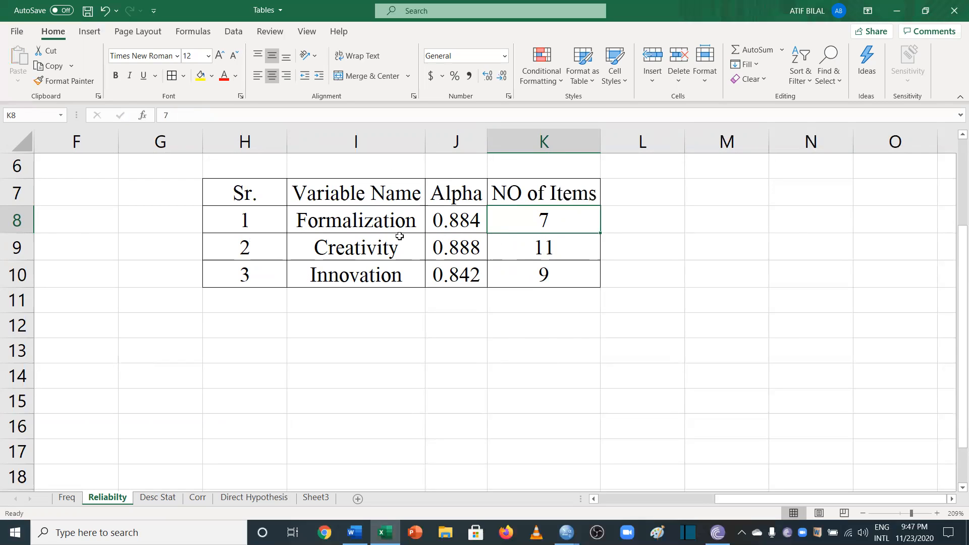
Step: Copy the whole reliability table, from the Sr. heading through the Innovation row's item count (H7:K10)
left_click(259, 194)
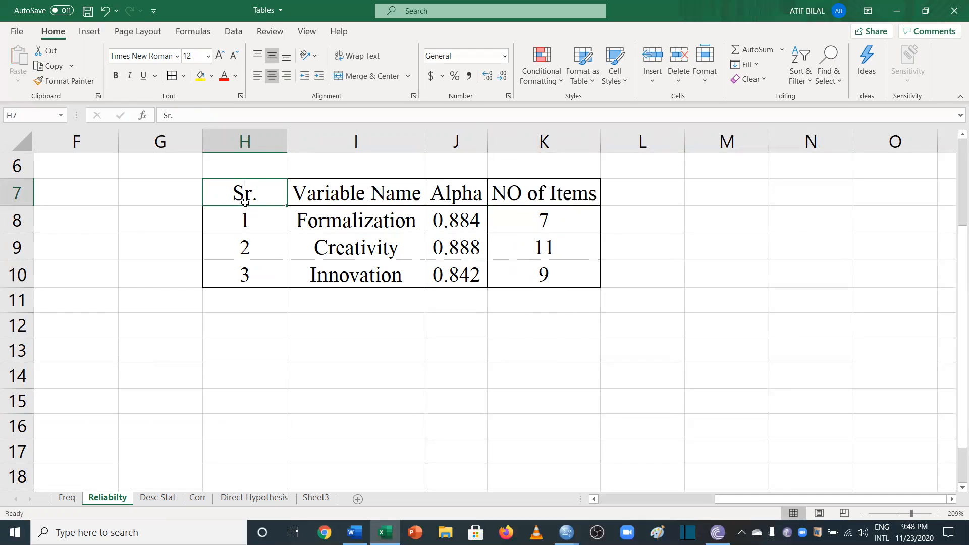
key("shift+Right")
key("shift+Right")
key("shift+Right")
key("shift+Down")
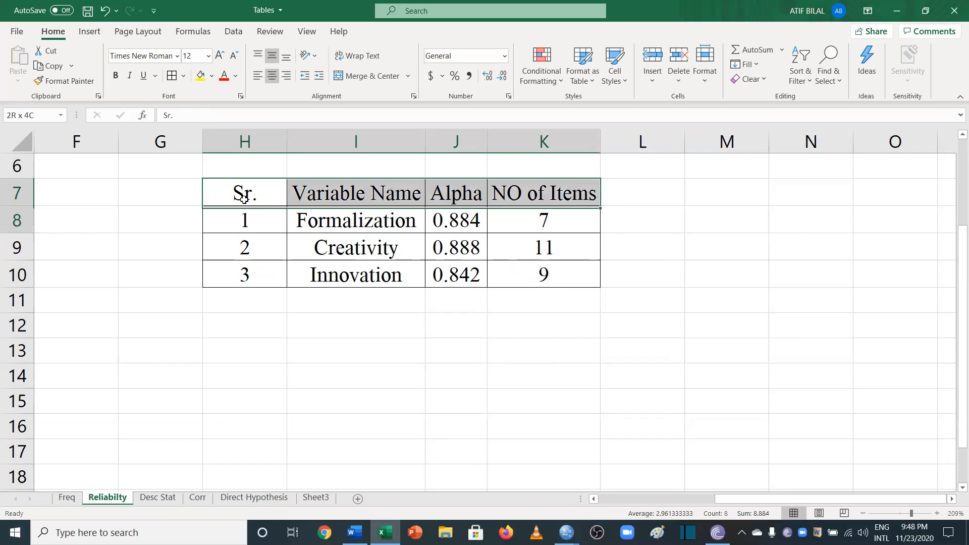
key("shift+Down")
key("shift+Down")
key("ctrl+c")
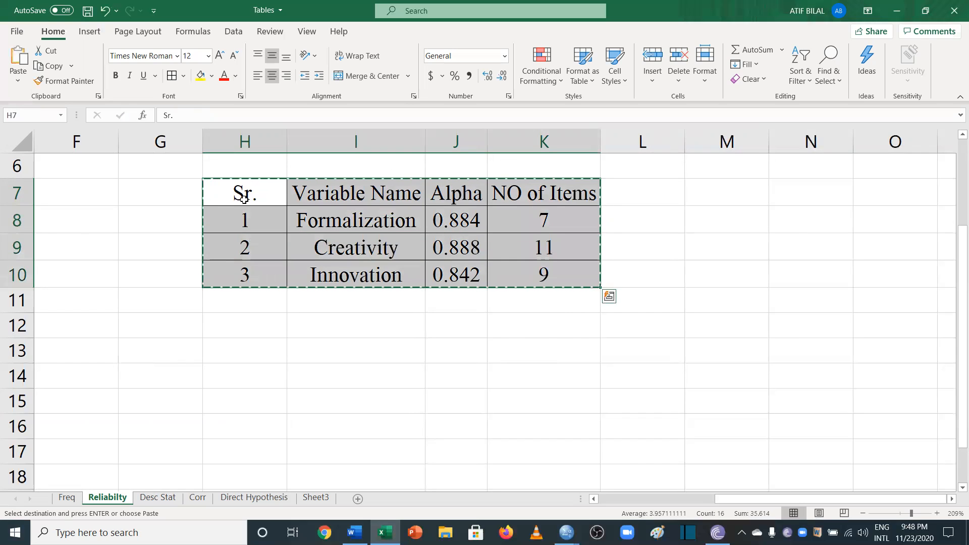
Step: Switch to the Chapter 4 document in Word and add the caption "Table 4.2: Reliability Analysis" below the frequency table, with correct spelling
left_click(354, 532)
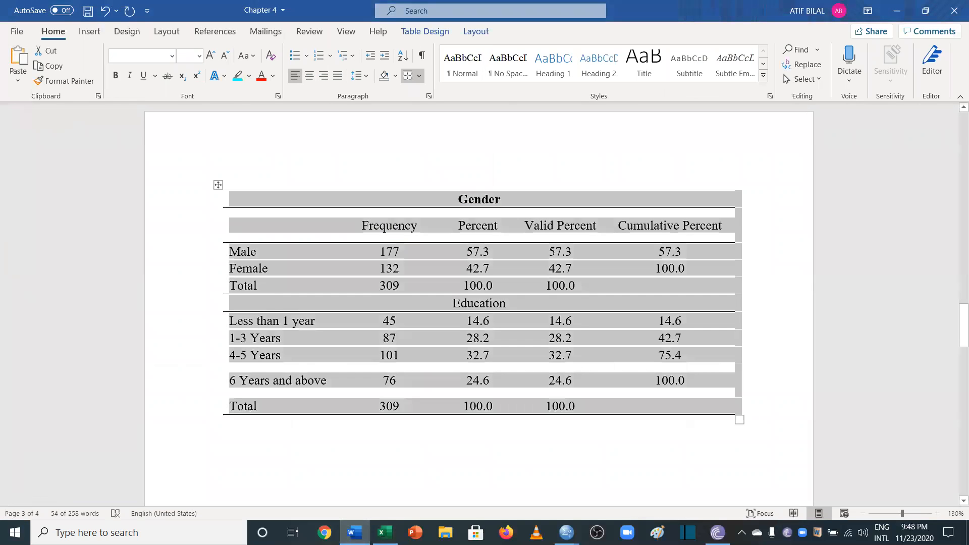
left_click(224, 423)
key("Return")
type("Table")
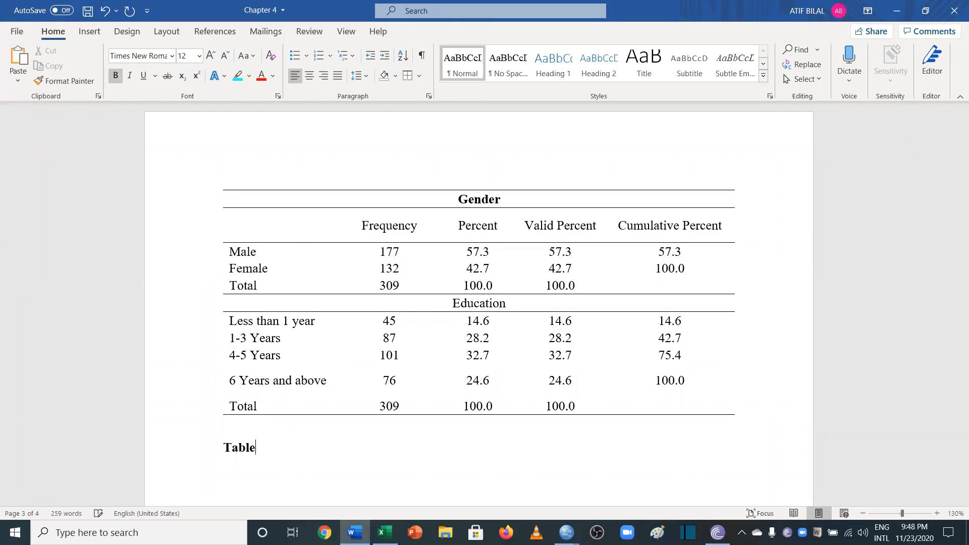
type(" 4.2: Reliabilty Analysis")
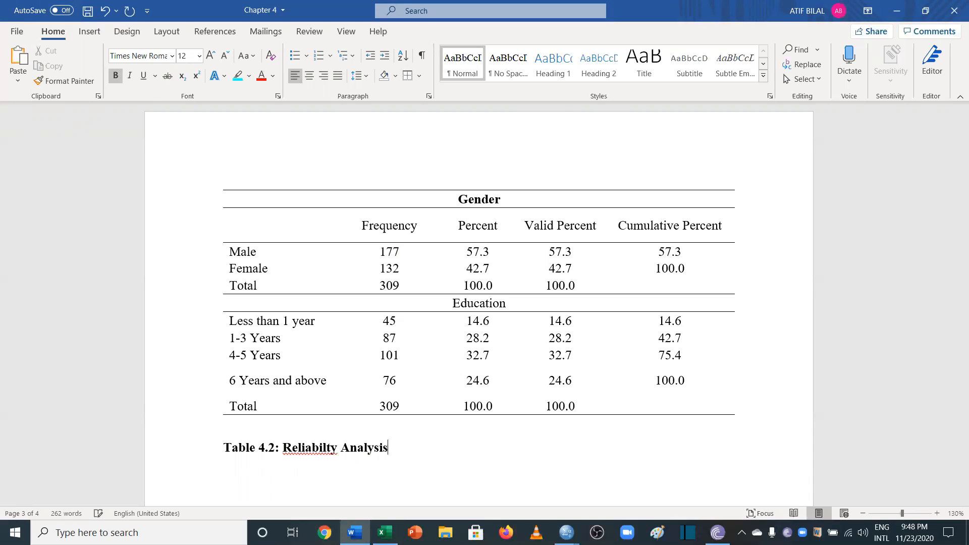
right_click(315, 449)
left_click(381, 274)
left_click(409, 452)
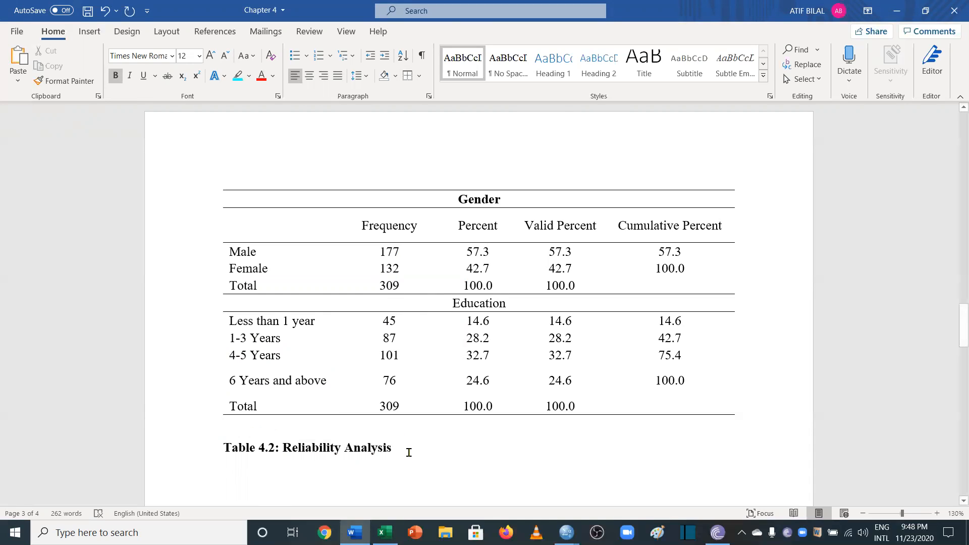
Step: Center the Table 4.2 caption and paste the copied reliability table on the line beneath it
key("shift+Up")
key("ctrl+e")
key("End")
key("Return")
key("ctrl+v")
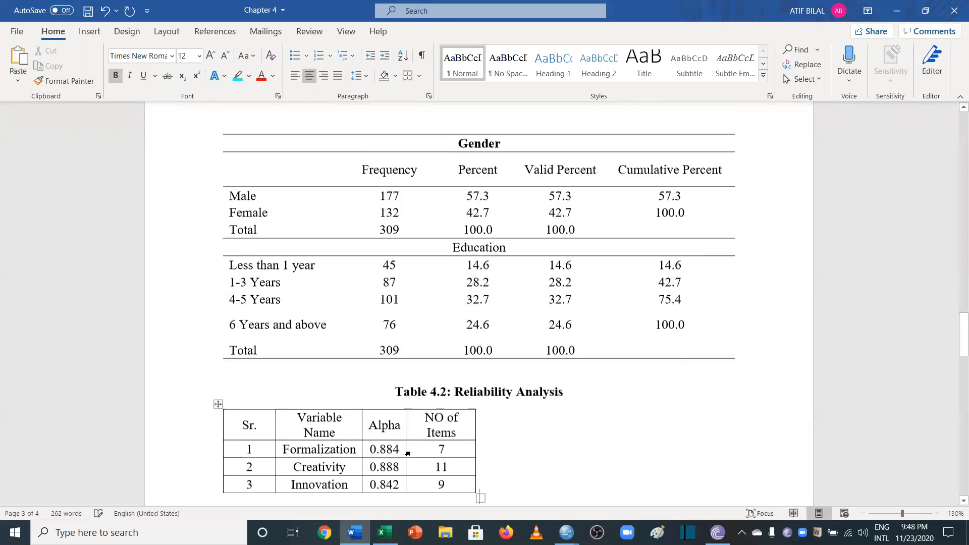
Step: AutoFit the pasted reliability table to the window so it spans the page's text width
scroll(408, 453, "down", 3)
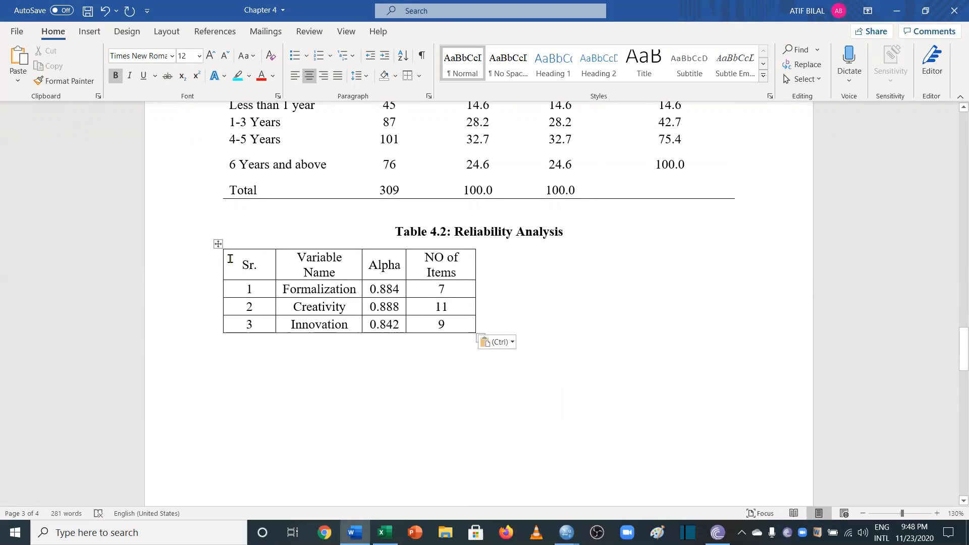
left_click(218, 245)
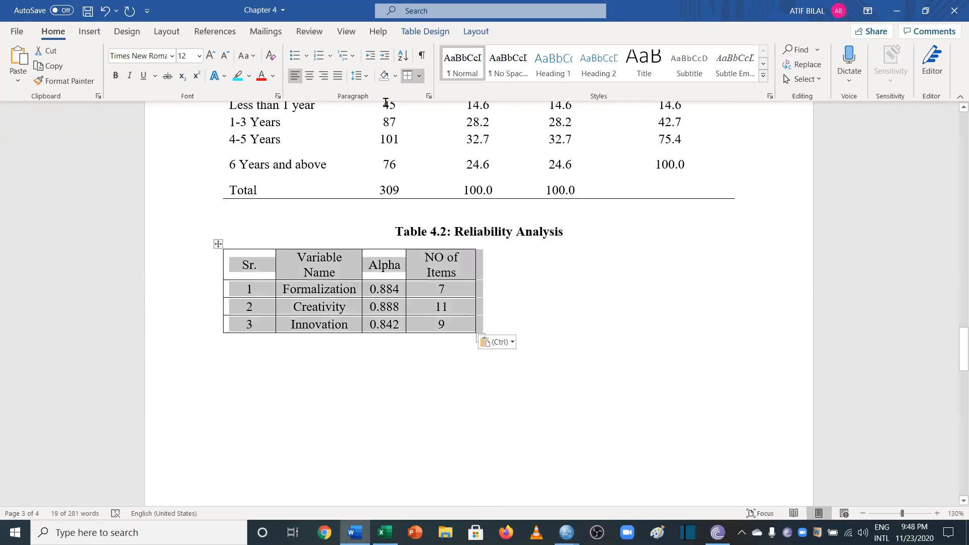
left_click(419, 77)
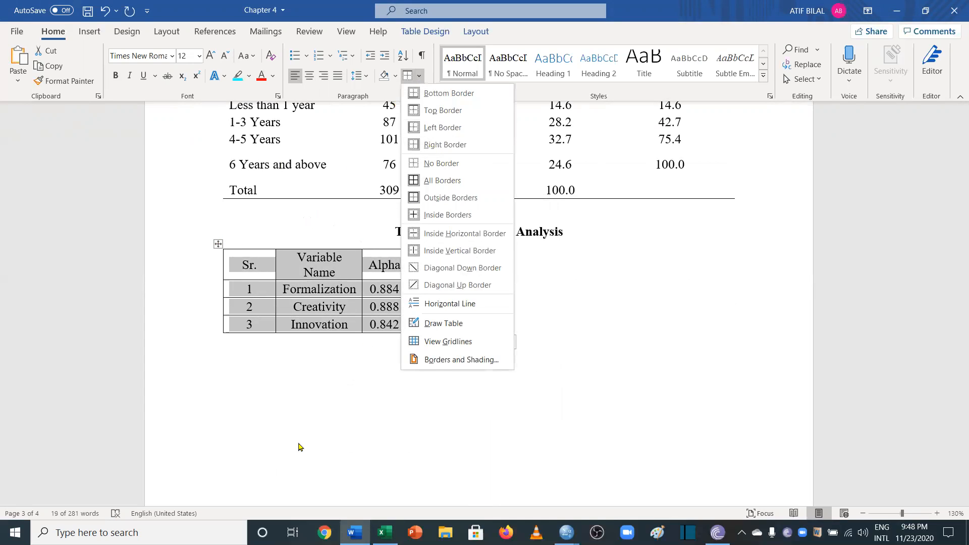
left_click(295, 406)
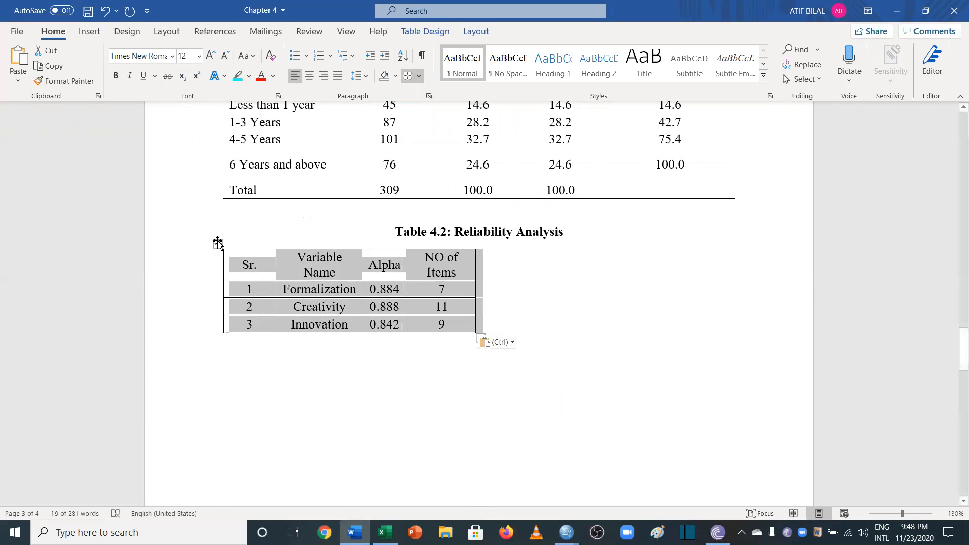
right_click(218, 244)
mouse_move(302, 422)
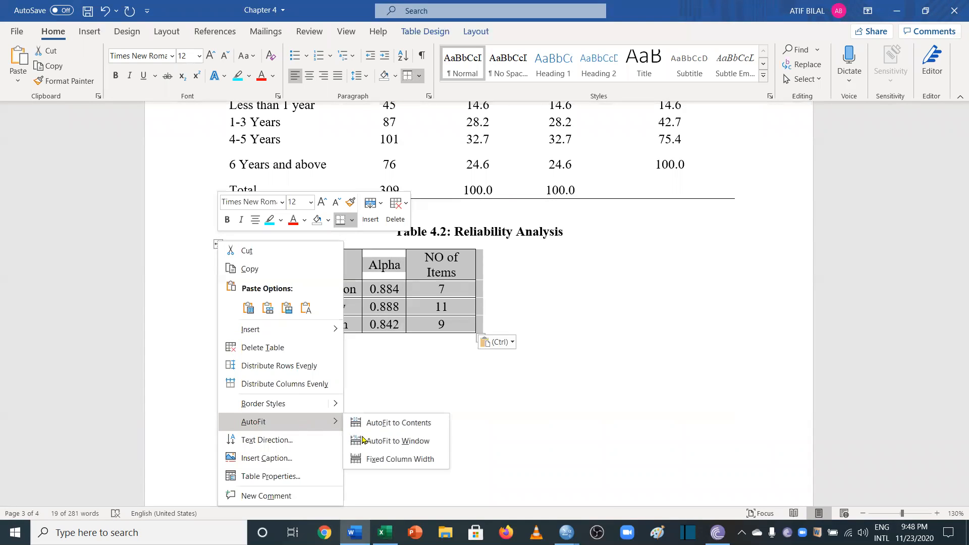
left_click(373, 440)
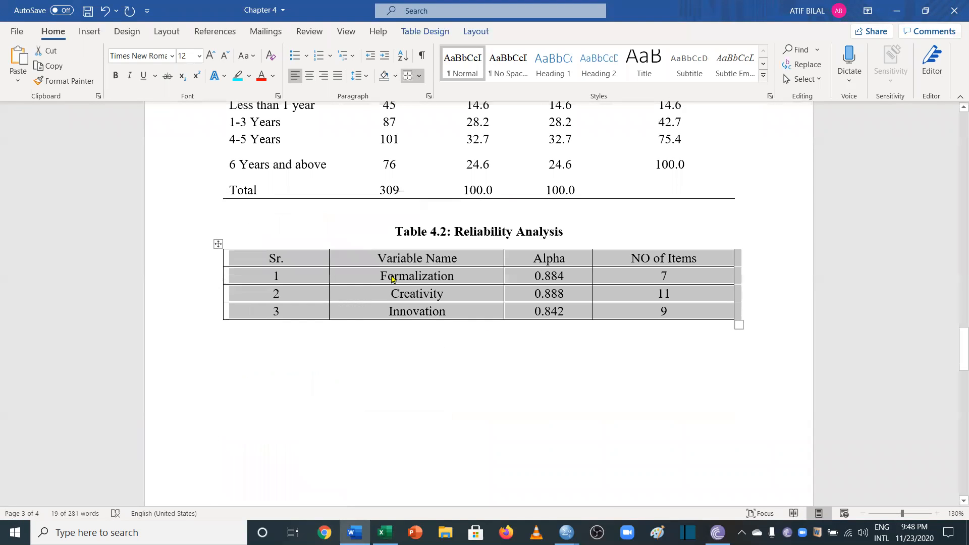
Step: Remove all borders from the reliability table
left_click(420, 76)
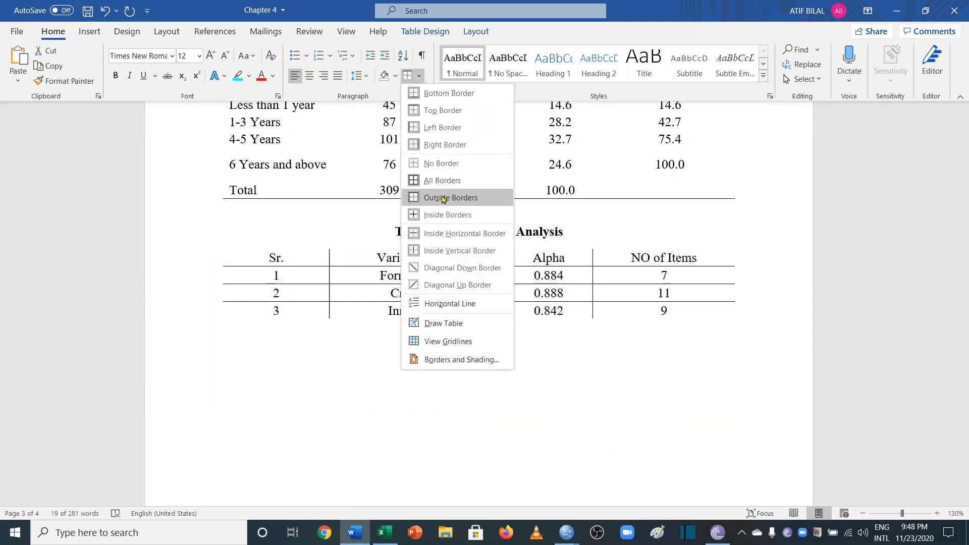
left_click(447, 164)
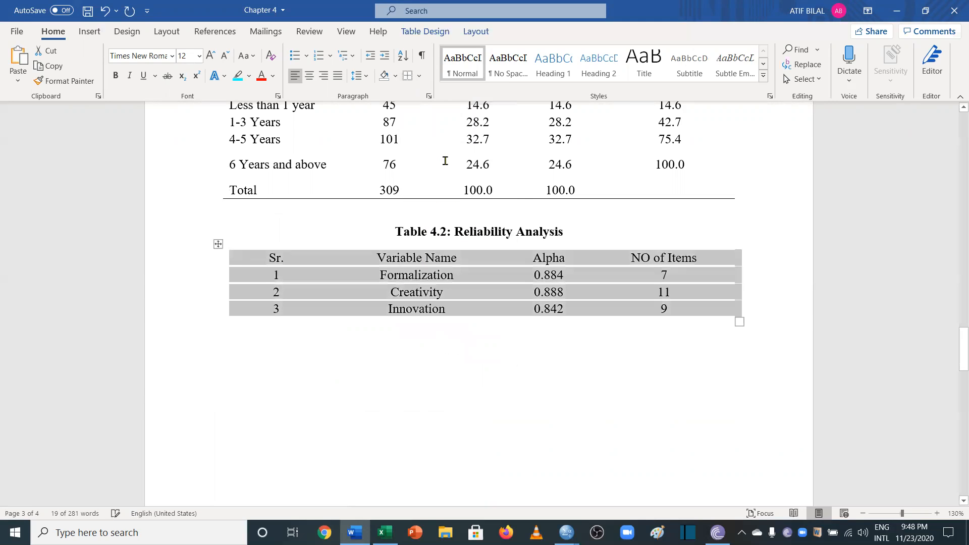
left_click(367, 273)
Step: Add bottom and top borders to the reliability table's header row, from Sr. through NO of Items
left_click_drag(265, 258, 668, 253)
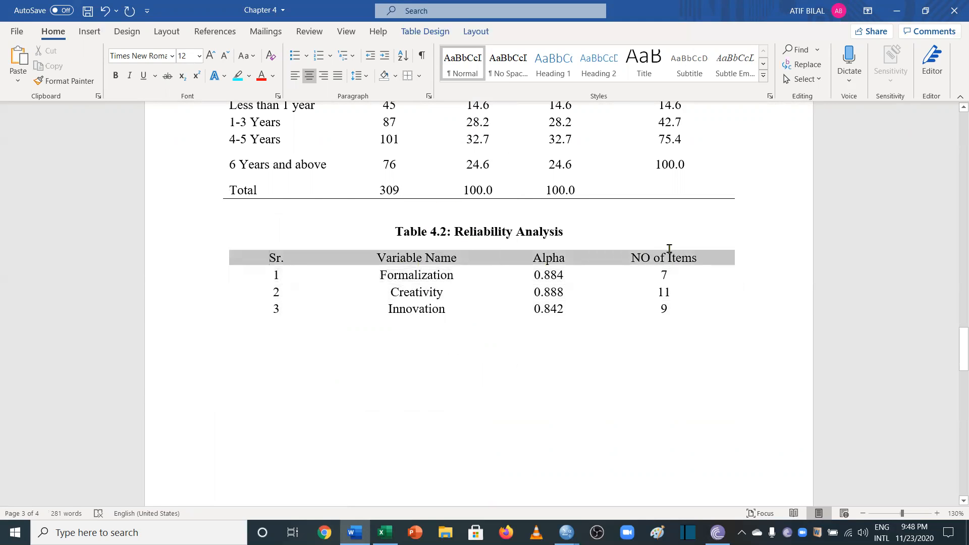
left_click(419, 76)
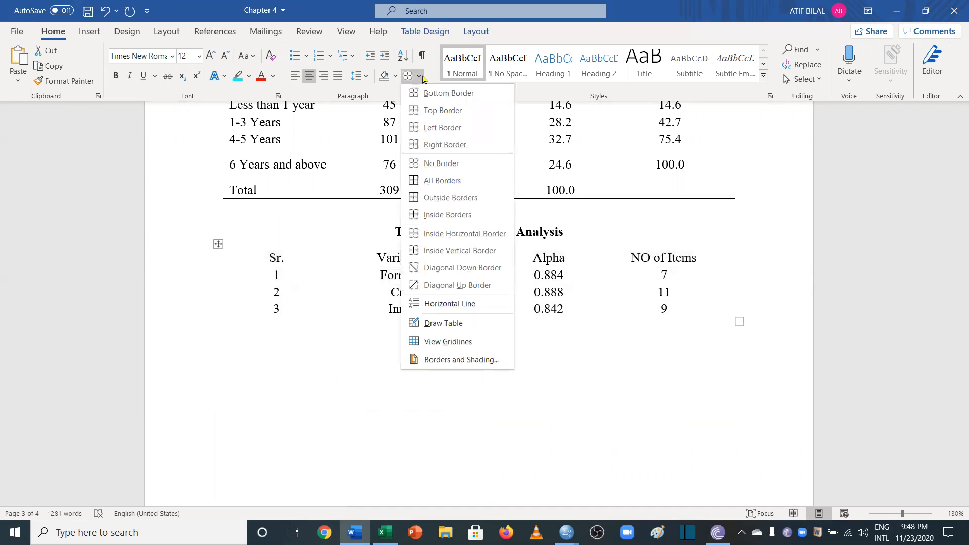
left_click(444, 93)
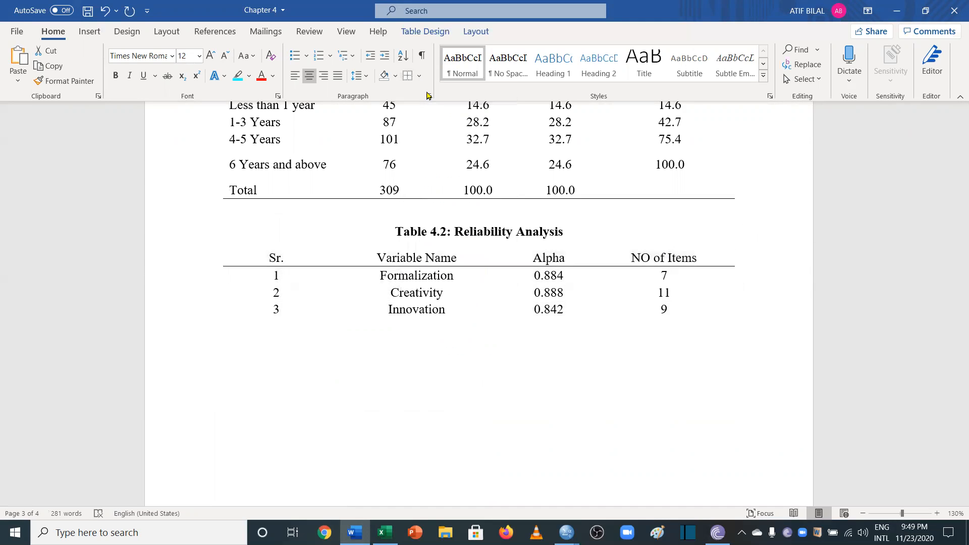
left_click(419, 76)
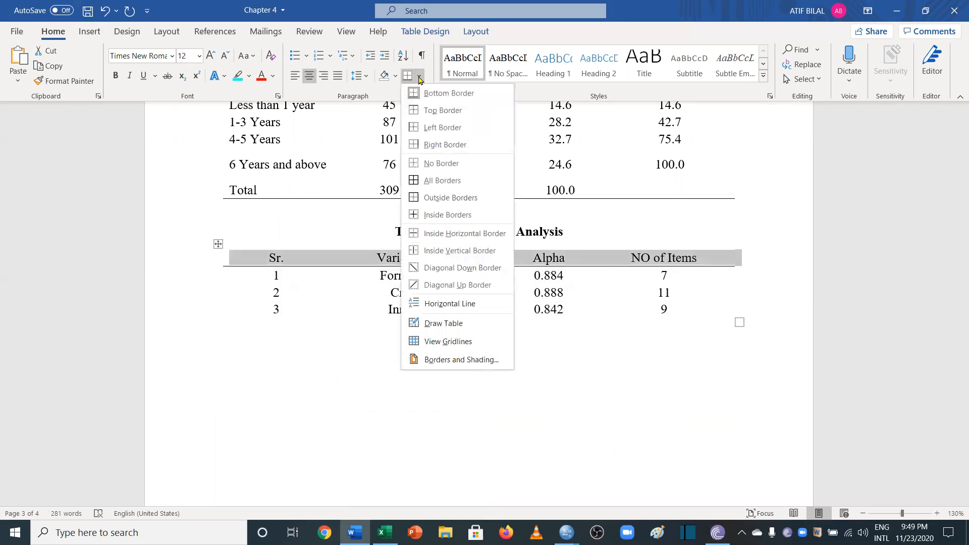
left_click(429, 112)
Step: Add a bottom border below the Innovation row to close off the reliability table
left_click_drag(249, 310, 628, 309)
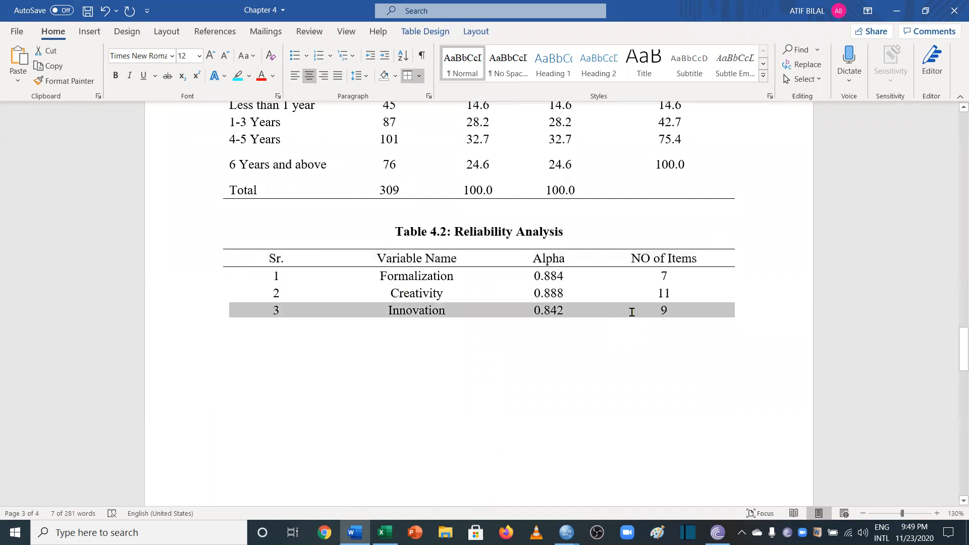
left_click(418, 76)
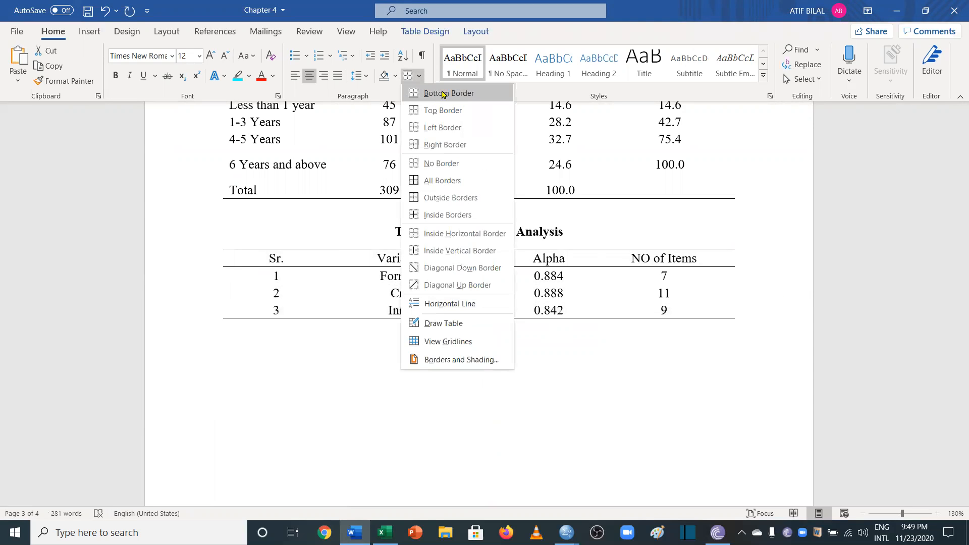
left_click(442, 95)
left_click(478, 326)
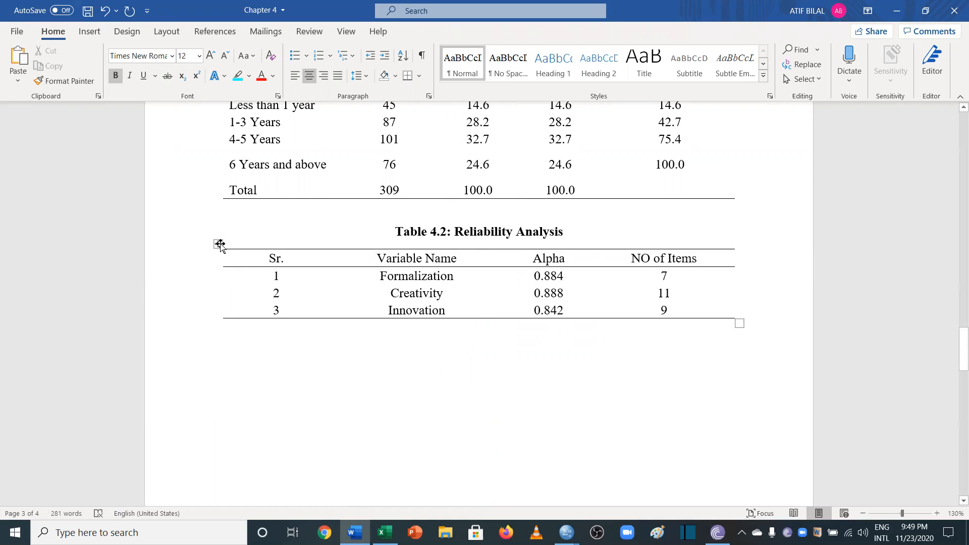
Step: Set the line spacing of the whole reliability table to 2.0
left_click(218, 244)
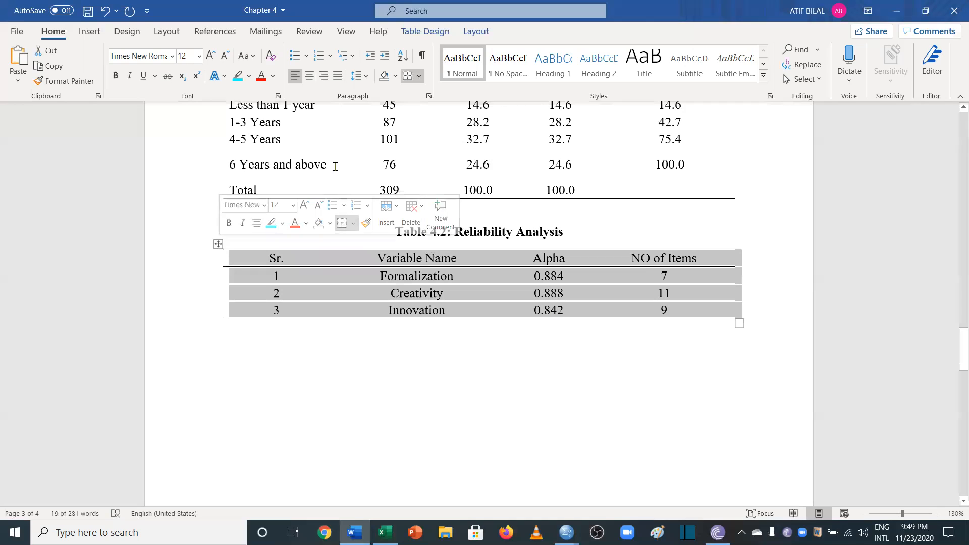
left_click(359, 77)
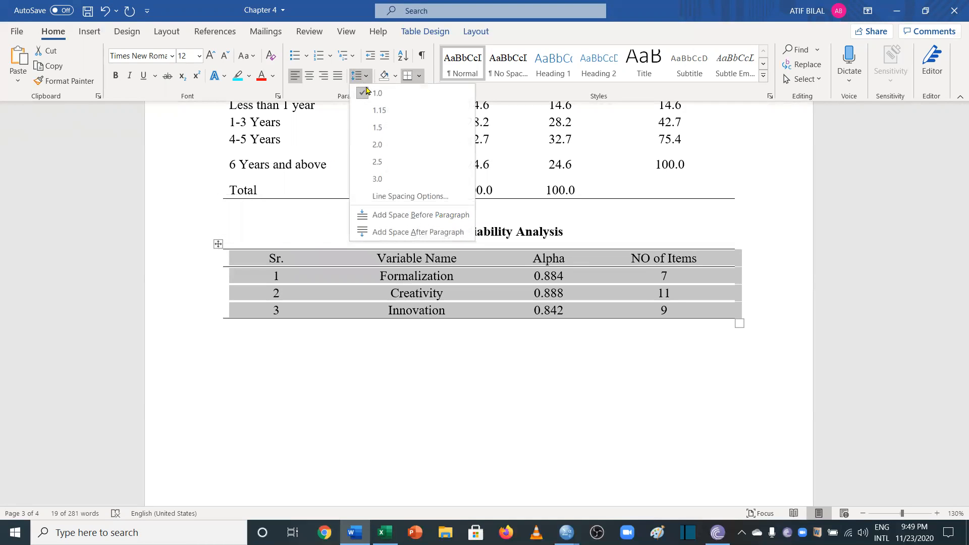
left_click(377, 145)
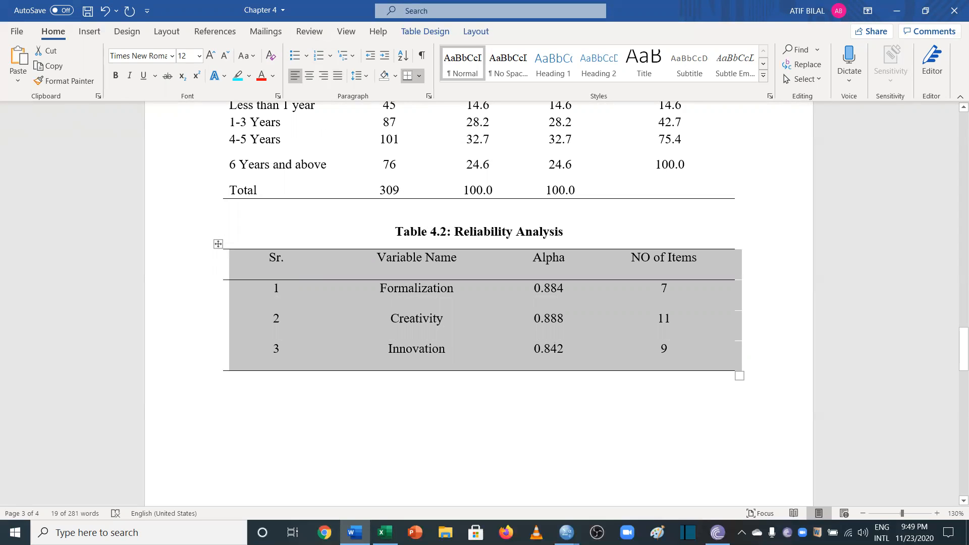
Step: Switch to the 309 sample.sav dataset in the SPSS Data Editor and open the Descriptives analysis
left_click(566, 532)
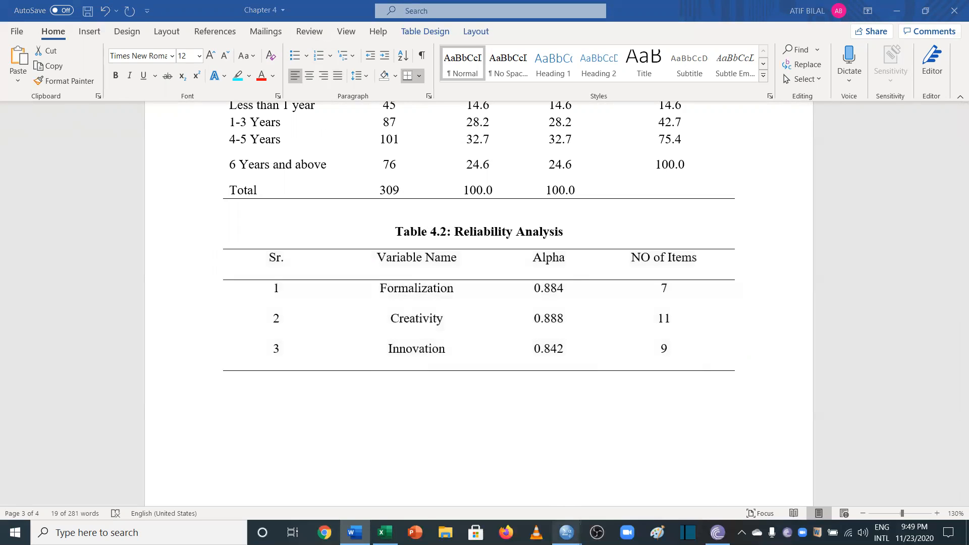
left_click(515, 479)
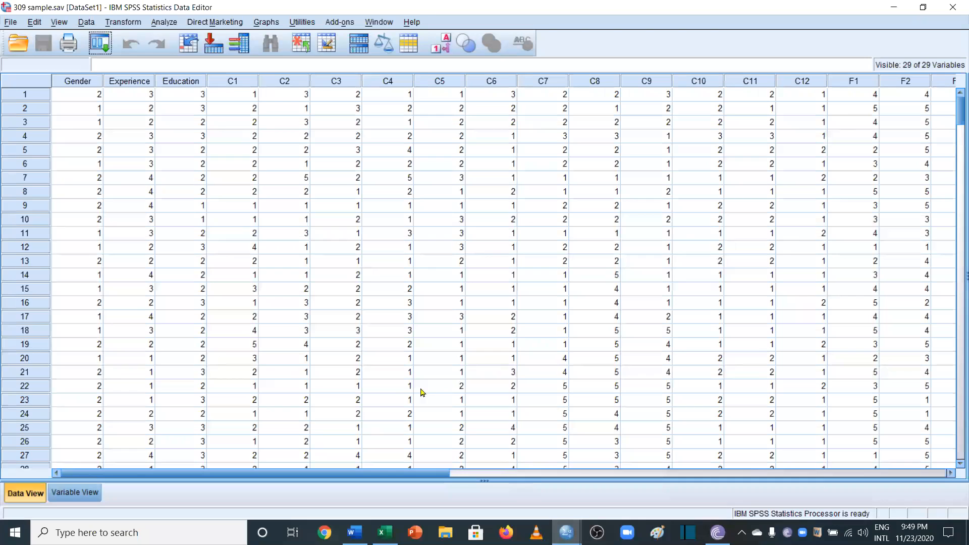
left_click(164, 22)
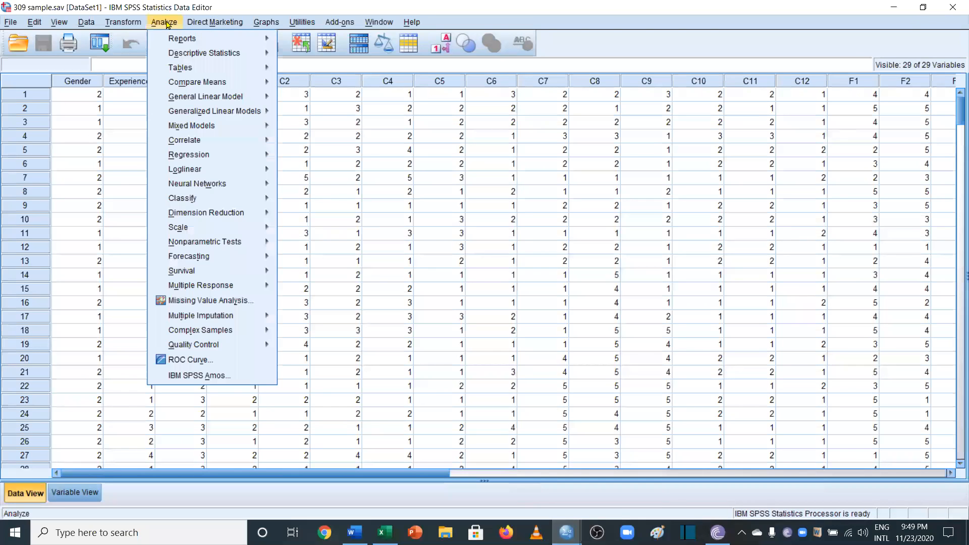
mouse_move(255, 60)
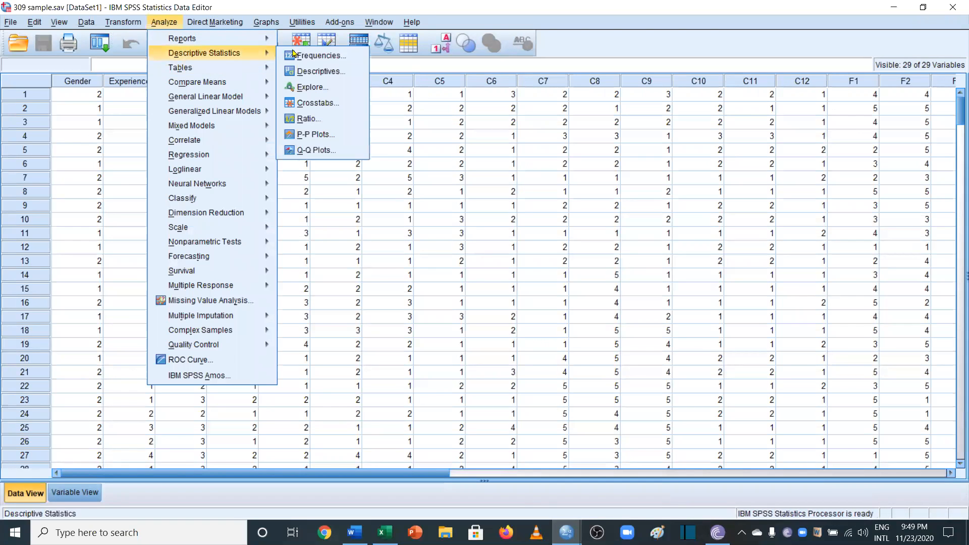
left_click(319, 72)
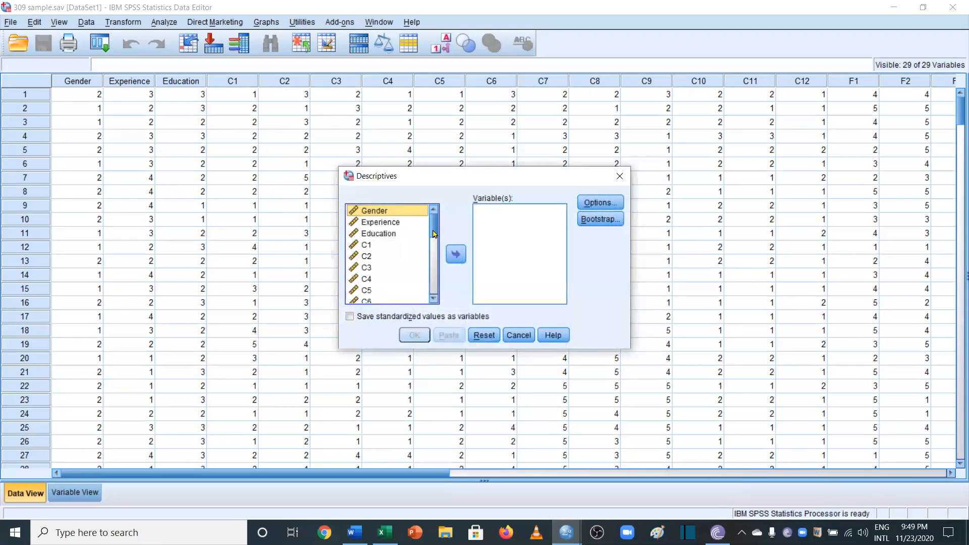
Step: Add Creativity, Formalization and Innovation as the variables of the Descriptives analysis
left_click_drag(435, 234, 431, 309)
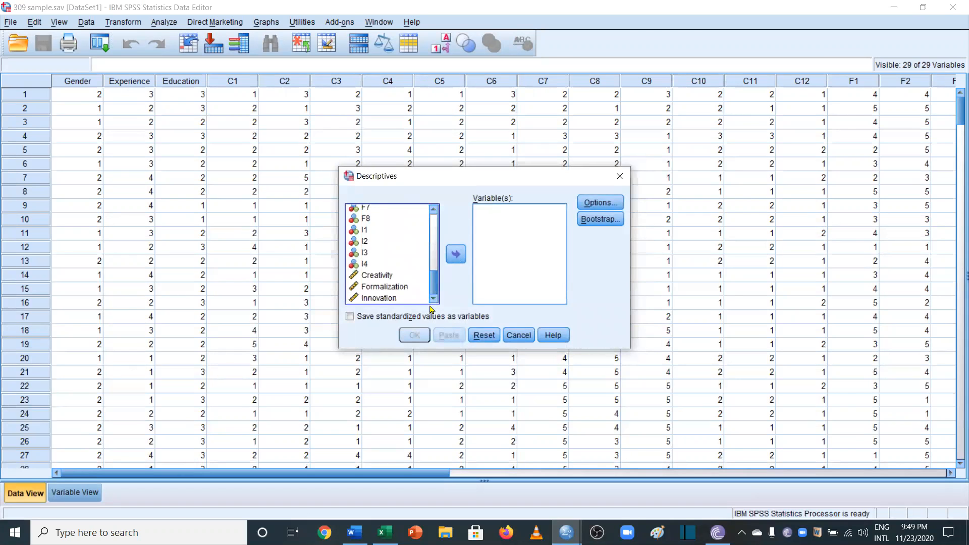
left_click(386, 276)
key("shift+Down")
key("shift+Down")
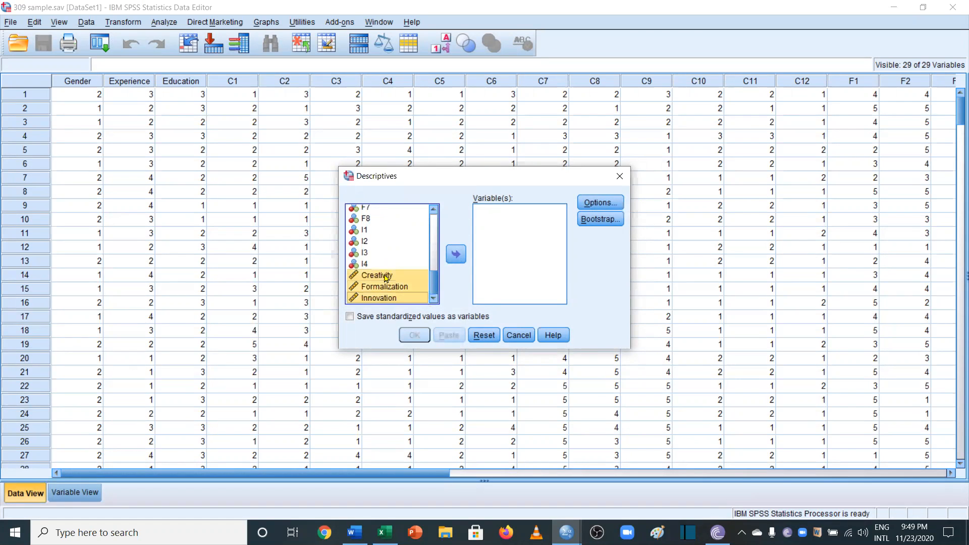
left_click(453, 255)
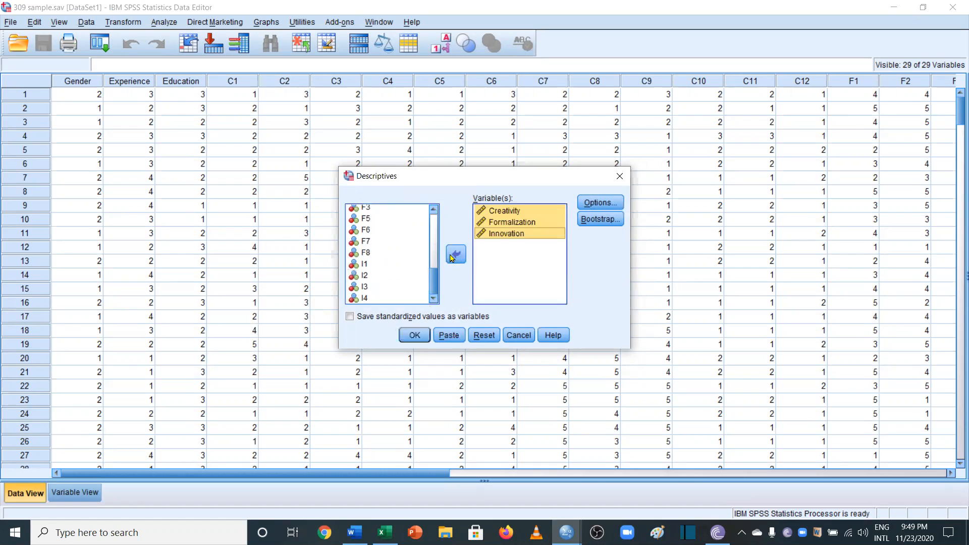
left_click(453, 257)
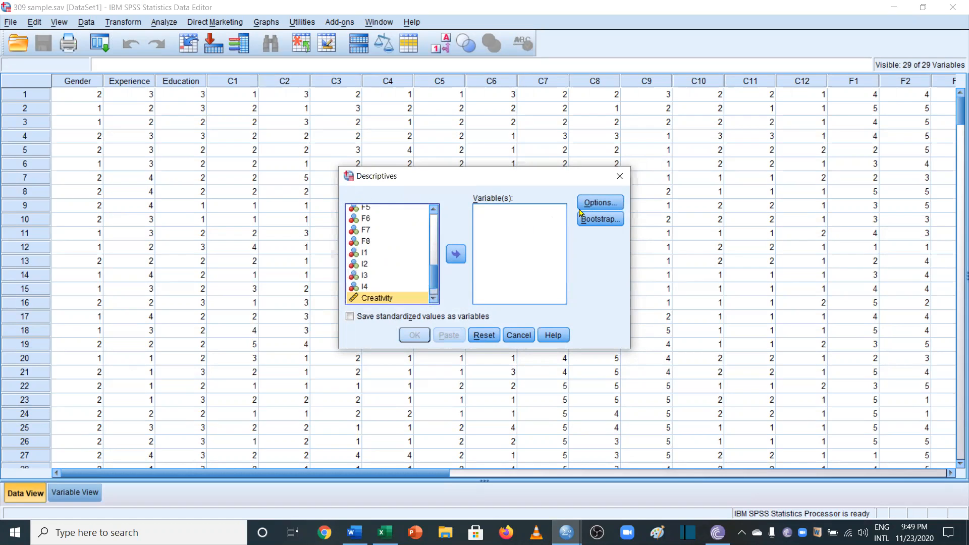
left_click(458, 256)
Step: Include skewness and kurtosis in the descriptives options, exclude the minimum, and run the analysis
left_click(597, 203)
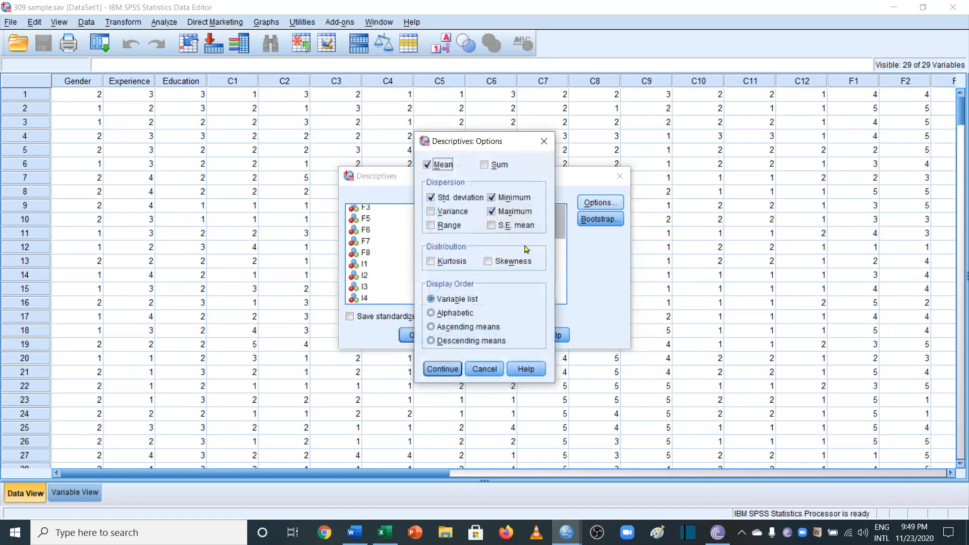
left_click(488, 261)
left_click(430, 261)
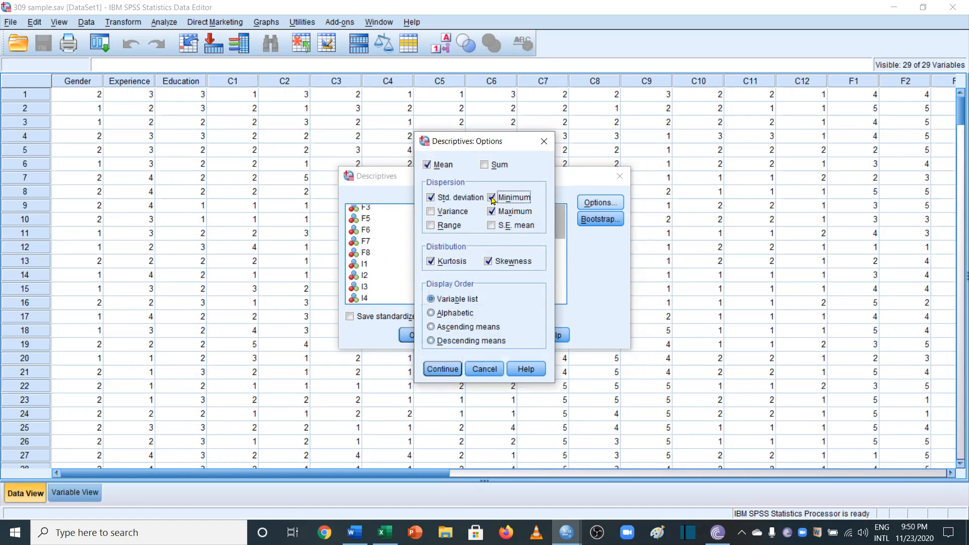
left_click(453, 371)
left_click(422, 340)
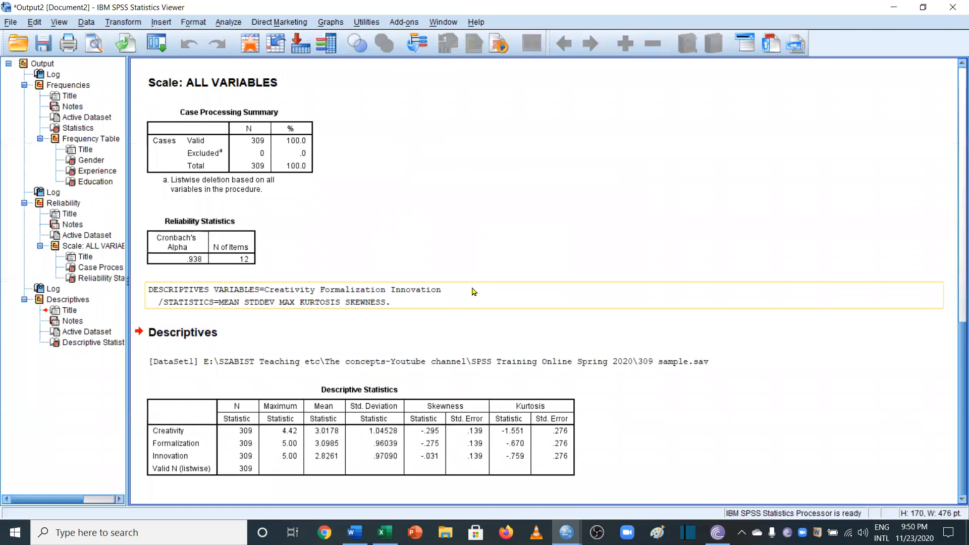
Step: Copy the Descriptive Statistics output table and paste it into the Desc Stat sheet of the Tables workbook in Excel, starting at cell G9
right_click(374, 451)
left_click(394, 456)
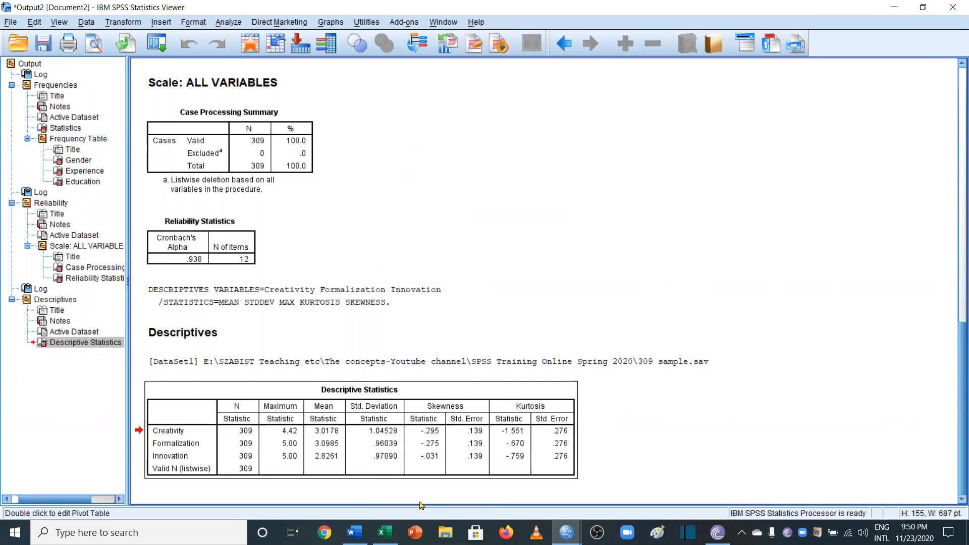
left_click(385, 532)
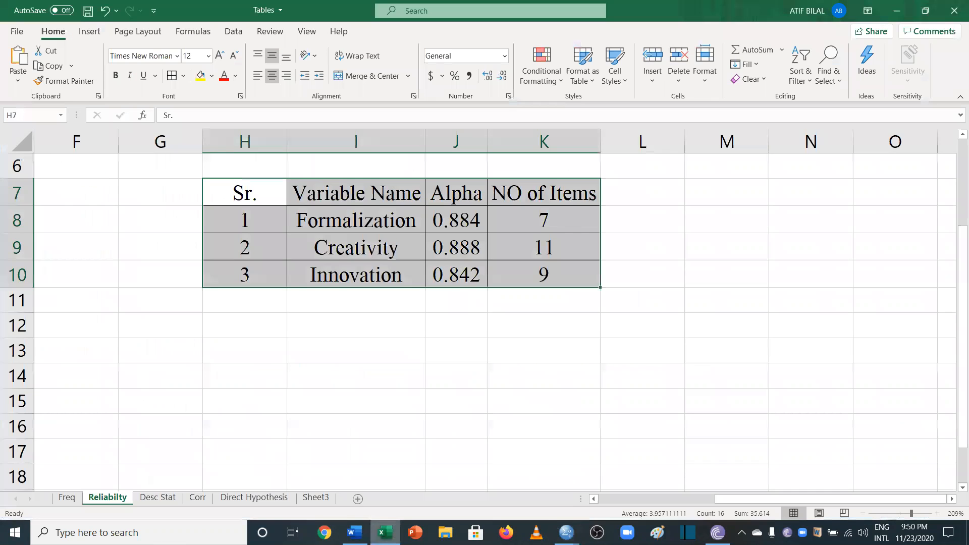
left_click(163, 490)
left_click(163, 499)
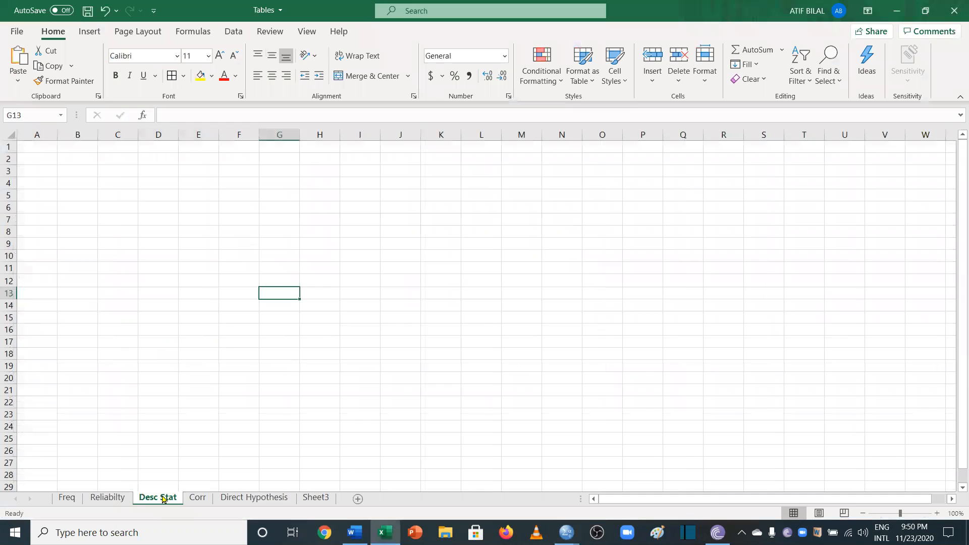
key("ctrl+v")
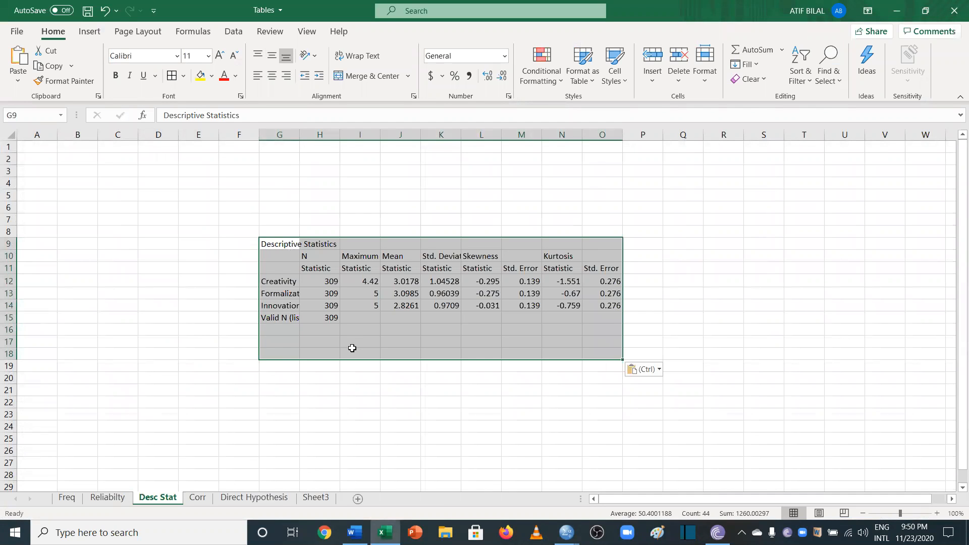
left_click(351, 348)
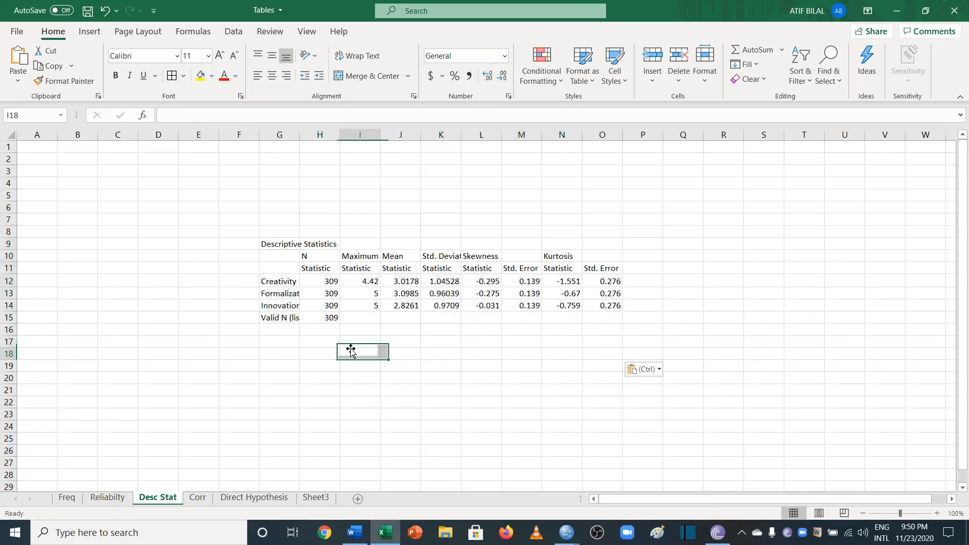
Step: Delete the N and Maximum columns from the Descriptive Statistics table on the Desc Stat sheet
right_click(321, 136)
left_click(356, 263)
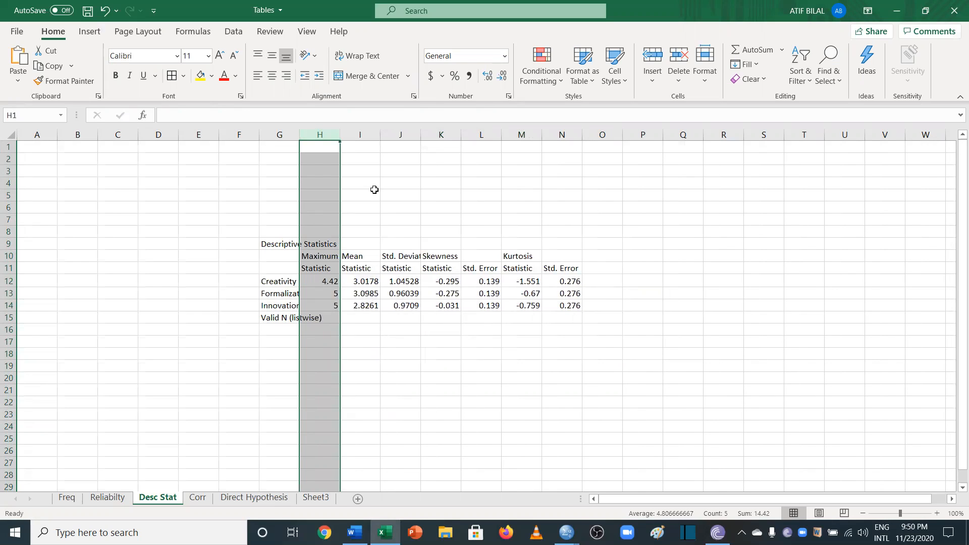
right_click(326, 135)
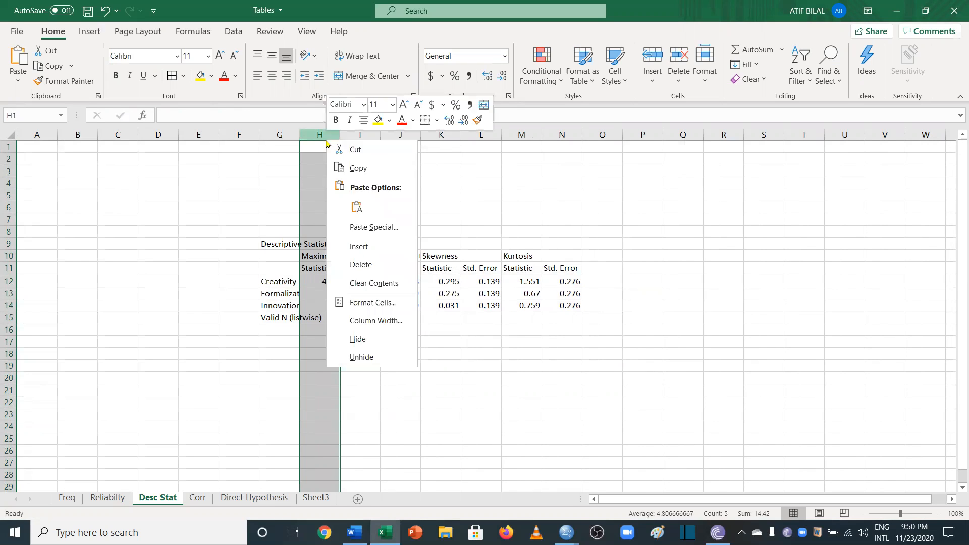
left_click(362, 265)
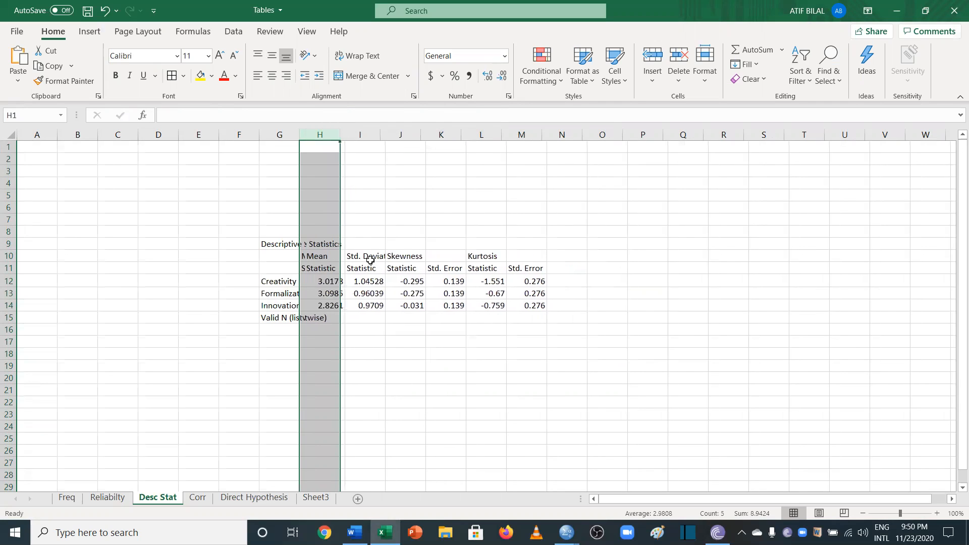
left_click(354, 365)
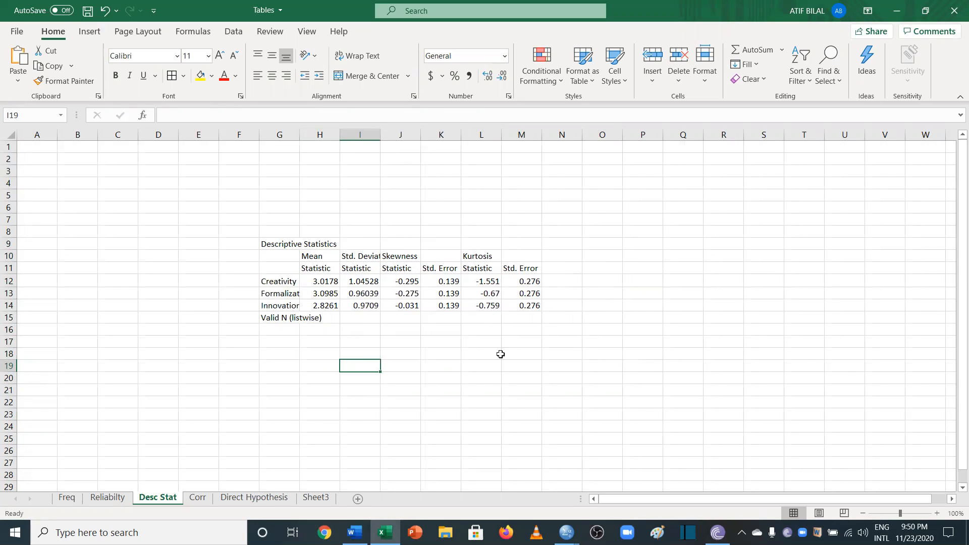
Step: Delete the Std. Error columns of Skewness and Kurtosis from the Descriptive Statistics table
left_click(441, 135)
right_click(442, 136)
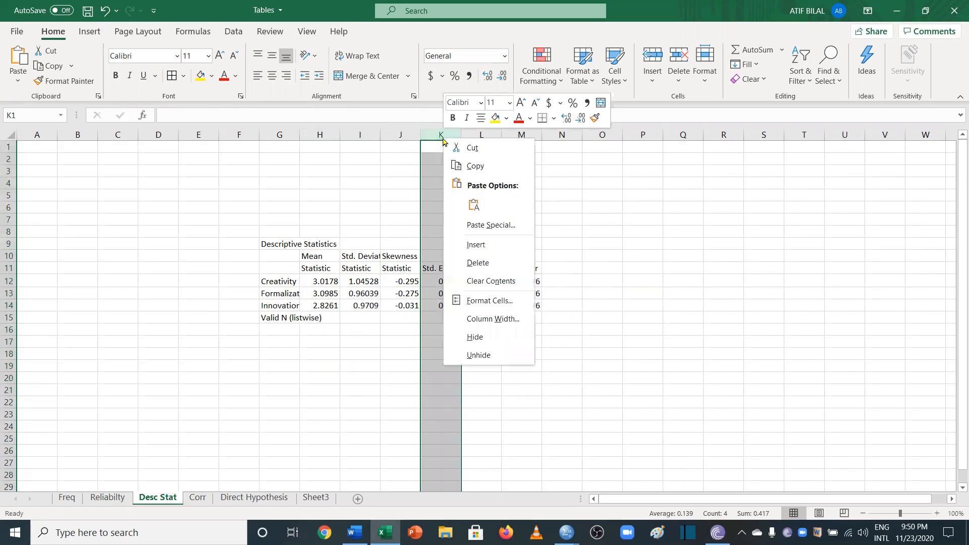
left_click(490, 263)
left_click(486, 136)
right_click(487, 137)
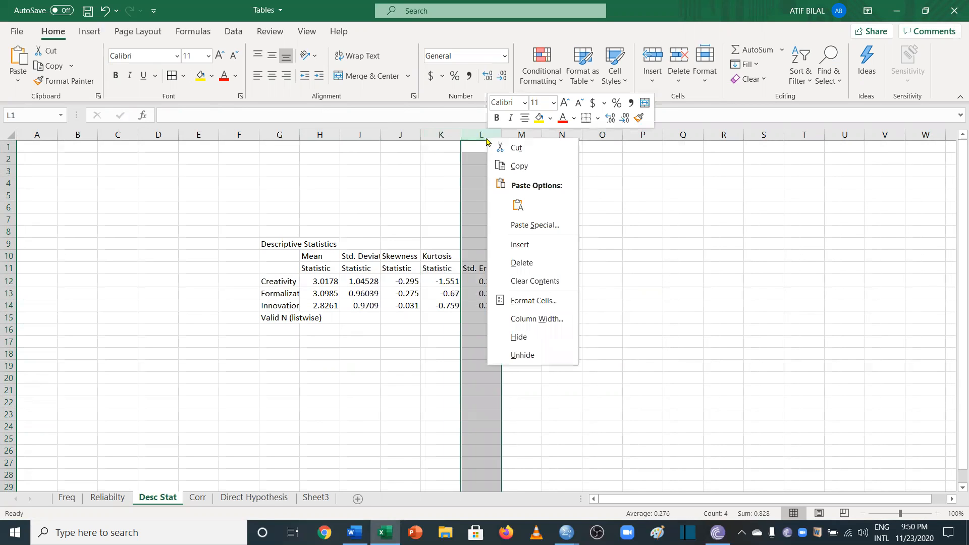
left_click(520, 263)
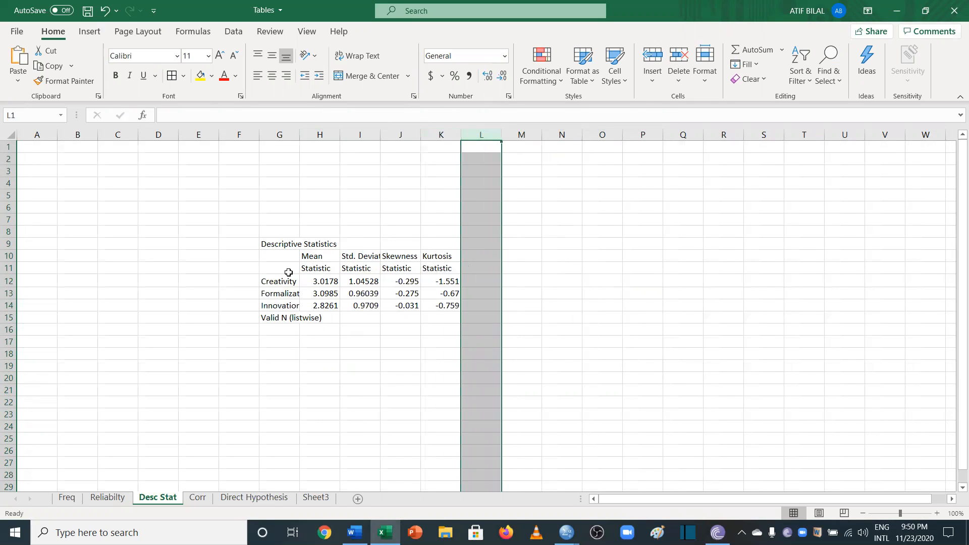
Step: Delete the Statistic sub-header row and merge and center the Descriptive Statistics title across G9:K9
left_click(7, 268)
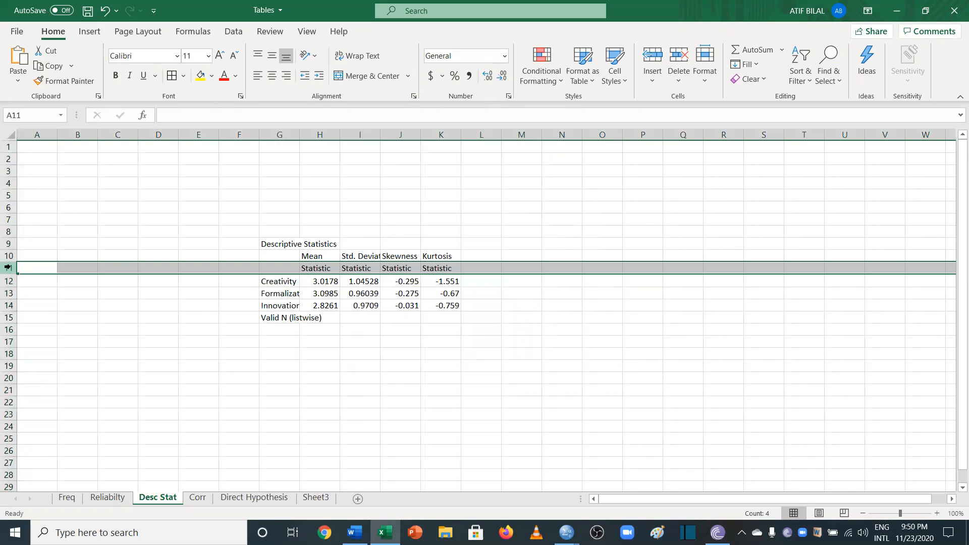
right_click(7, 268)
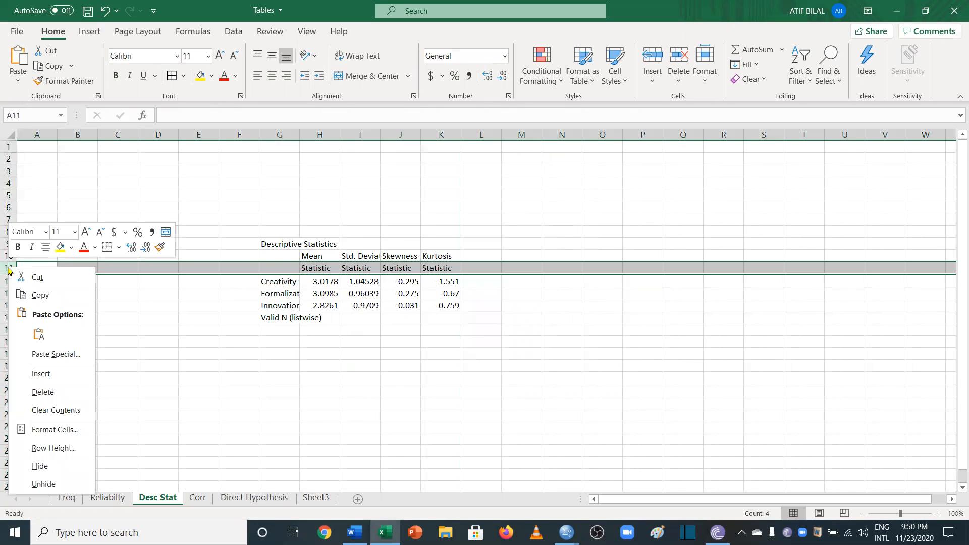
left_click(61, 399)
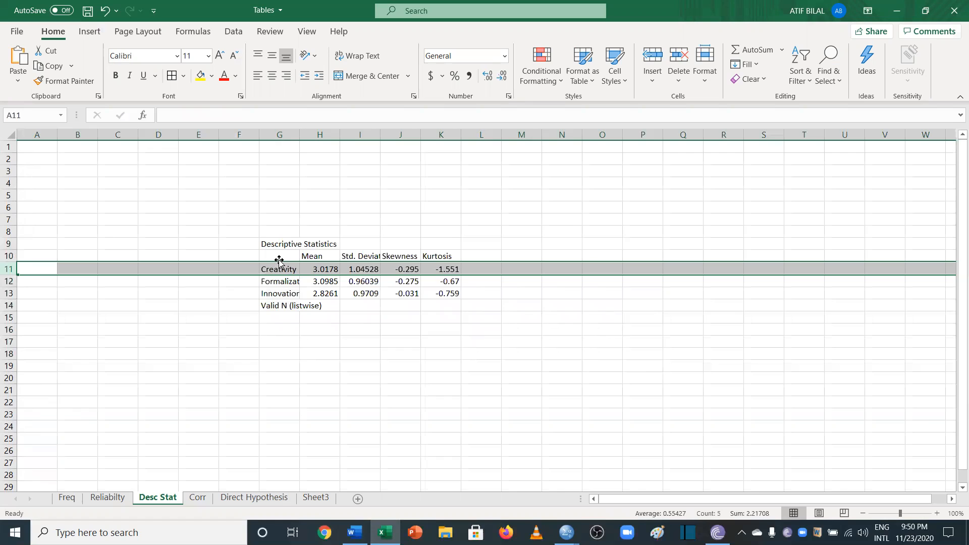
left_click_drag(290, 244, 442, 244)
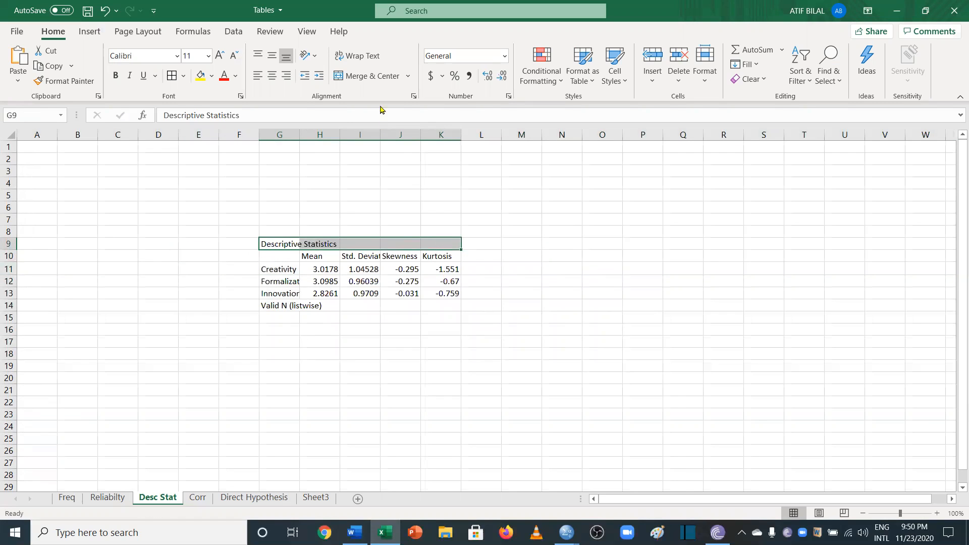
left_click(372, 76)
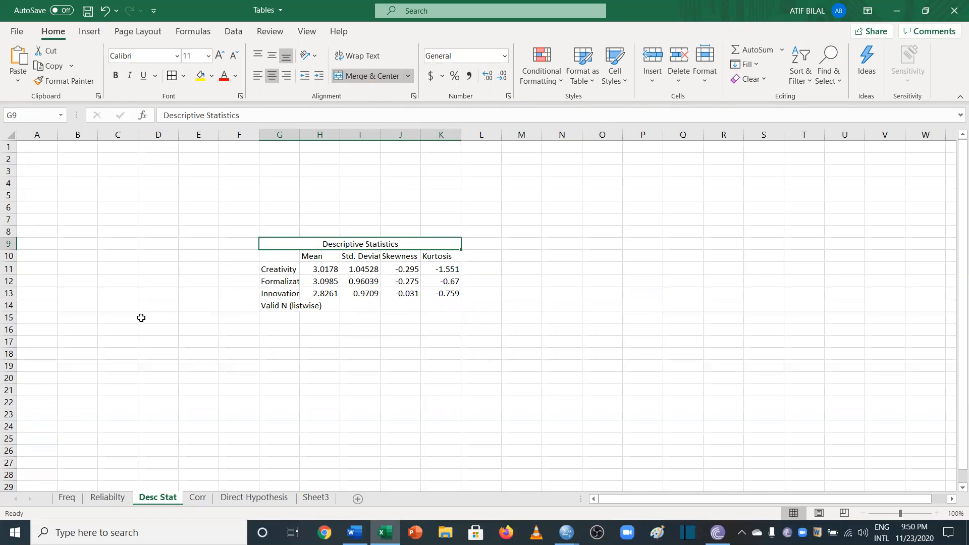
Step: Delete the Valid N (listwise) row and enter the header "Varibales" in cell G10
right_click(9, 305)
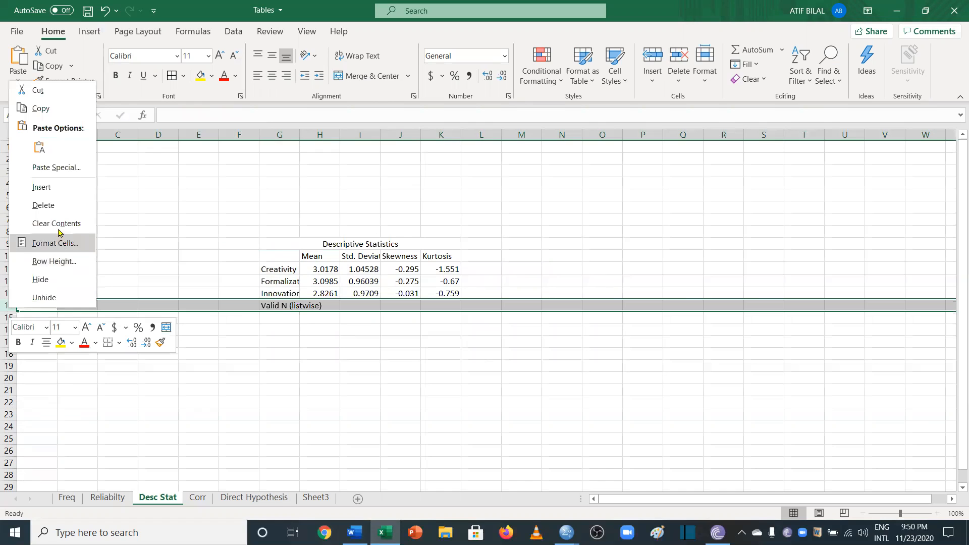
left_click(59, 208)
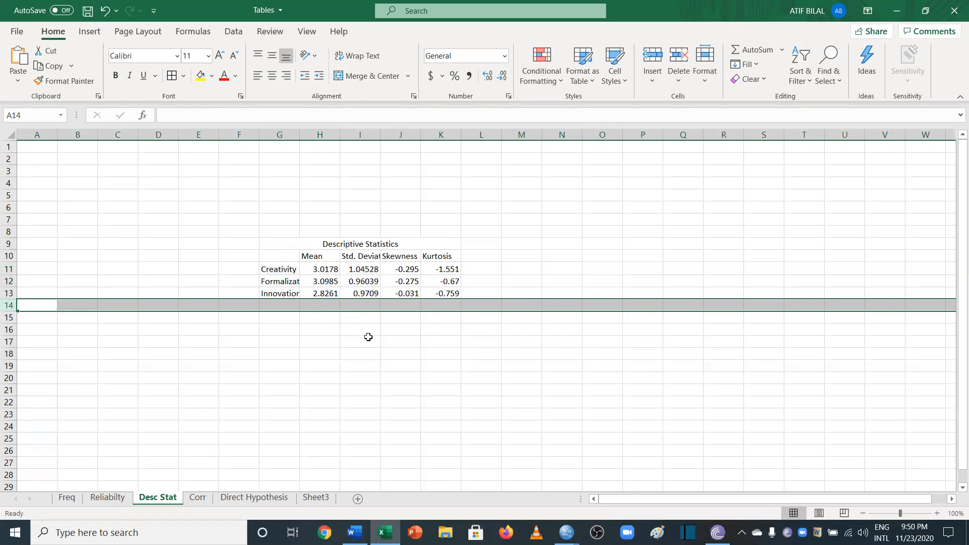
left_click(286, 254)
type("Variba")
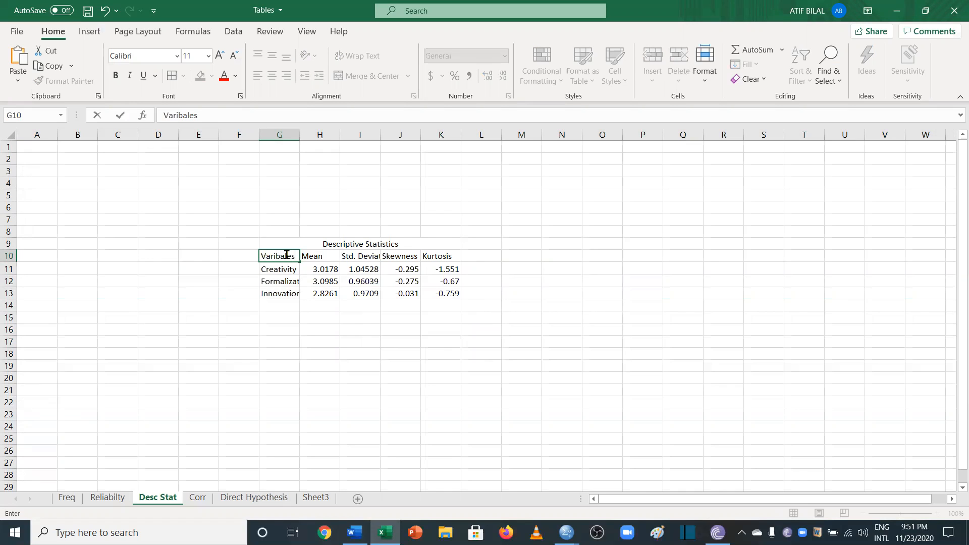
type("les")
Step: Set the font of the whole descriptive table, G9:K13, to Times New Roman, size 12
left_click_drag(303, 243, 406, 295)
scroll(406, 295, "up", 8, "ctrl")
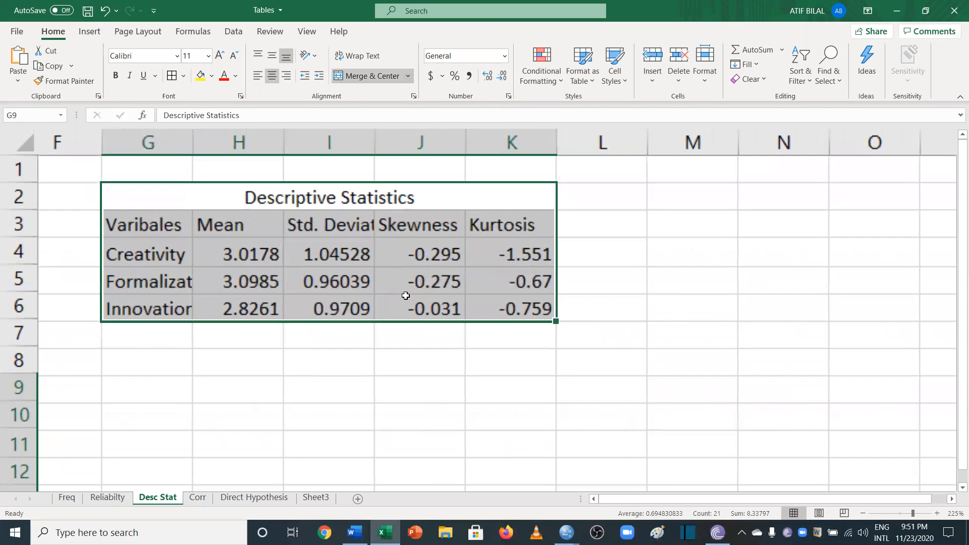
scroll(405, 295, "up", 1)
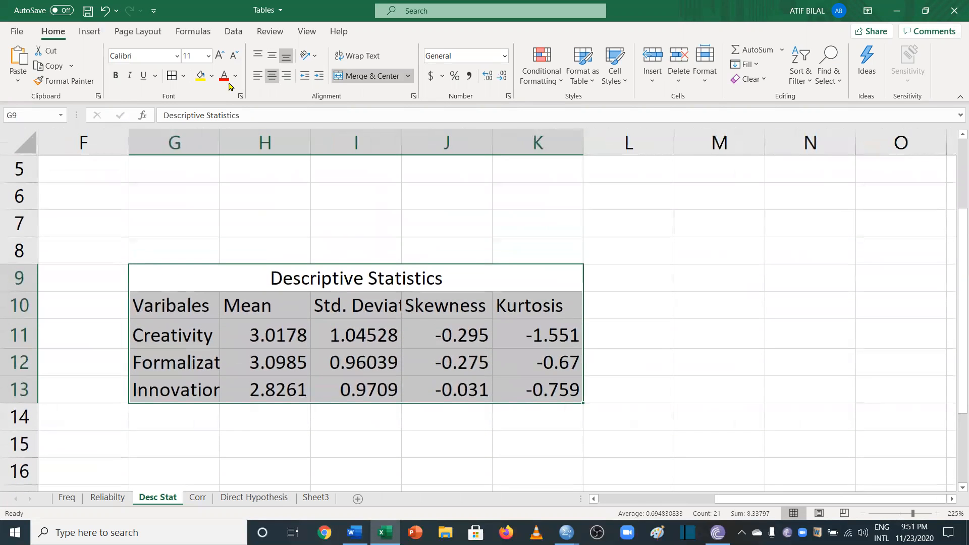
left_click(209, 56)
left_click(201, 133)
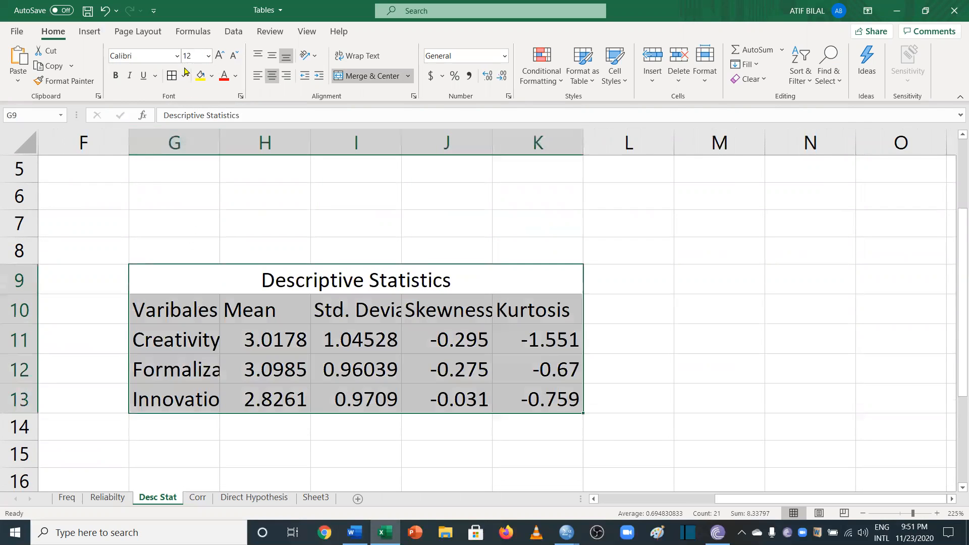
left_click(176, 56)
type("Times New Roman")
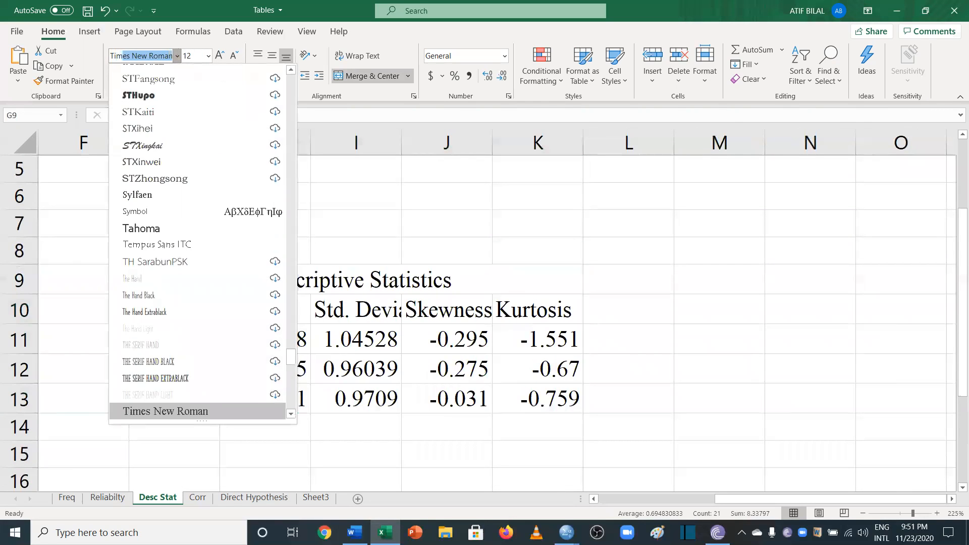
key("Return")
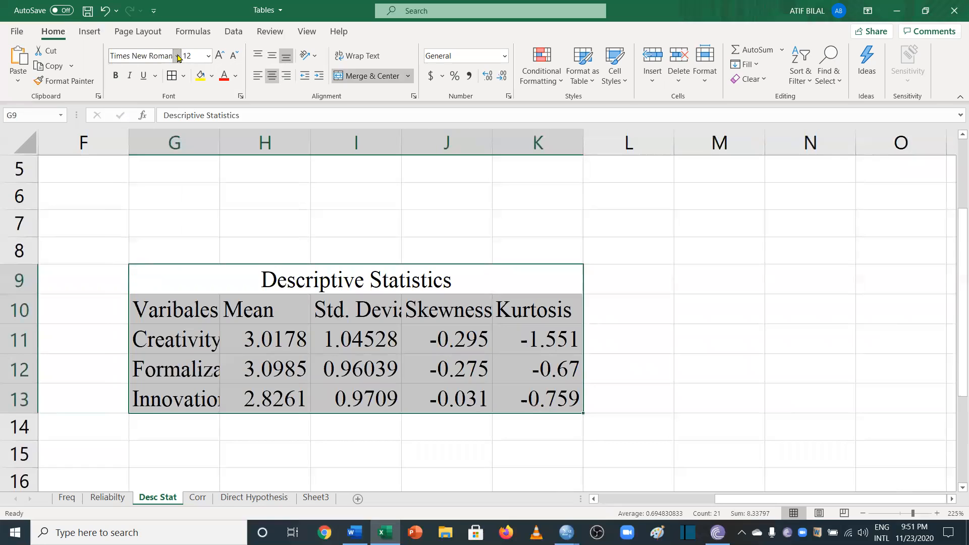
Step: Center the table's cells horizontally and vertically, and autofit all column widths of the sheet to their contents
left_click(274, 76)
left_click(275, 75)
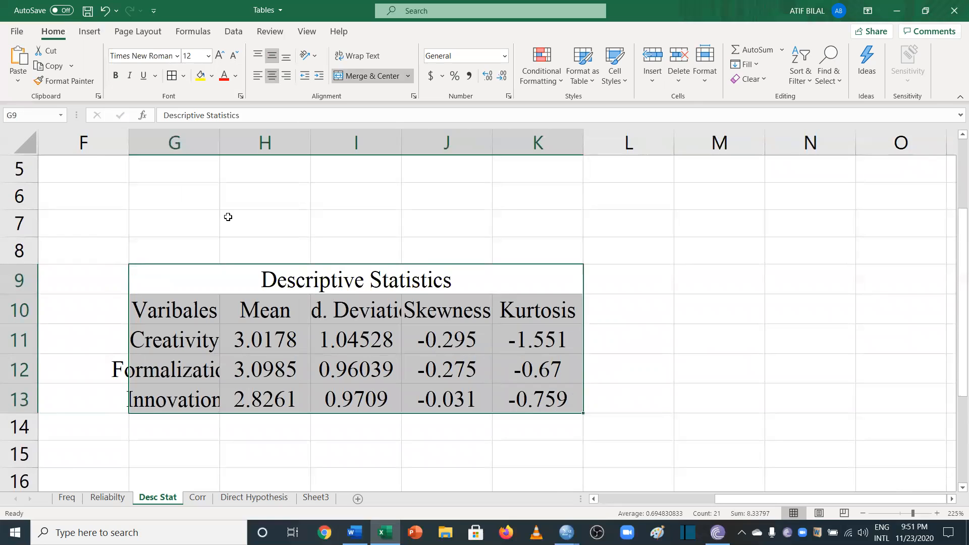
left_click(22, 139)
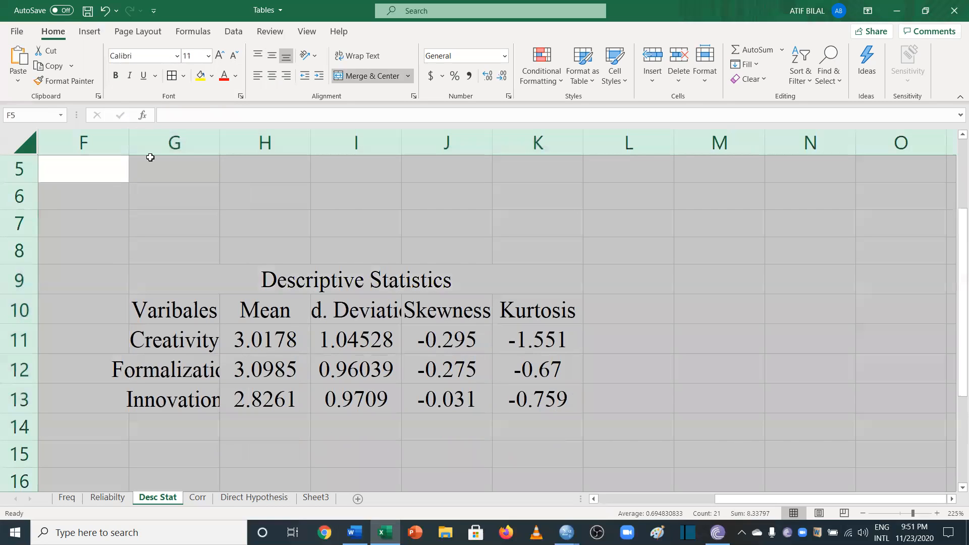
double_click(219, 145)
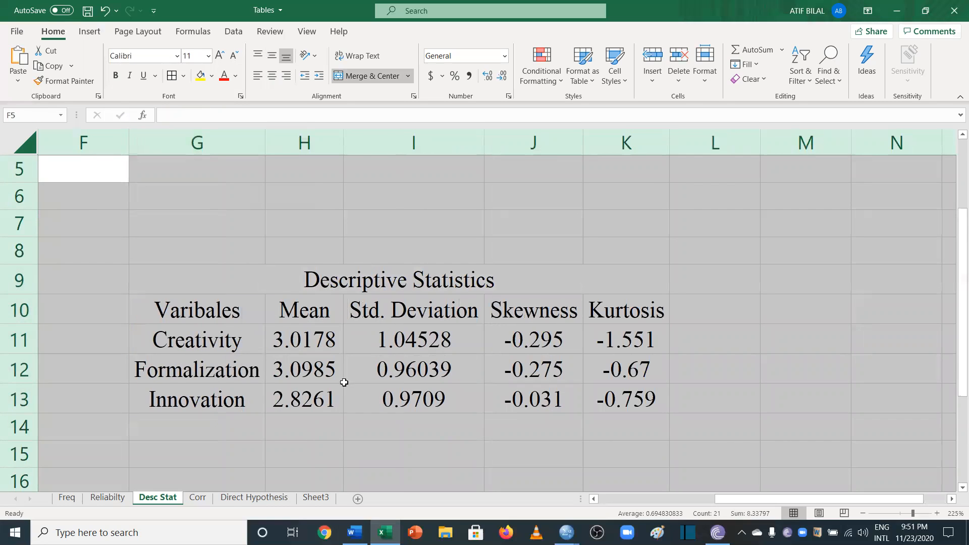
Step: Apply all borders to the descriptive table G9:K13 and copy it
left_click_drag(281, 291, 270, 402)
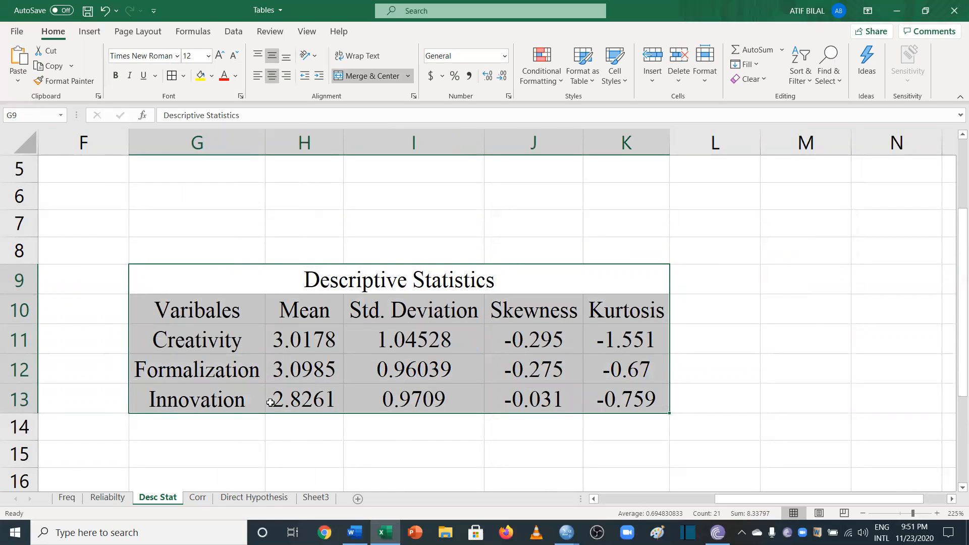
left_click(169, 77)
key("ctrl+c")
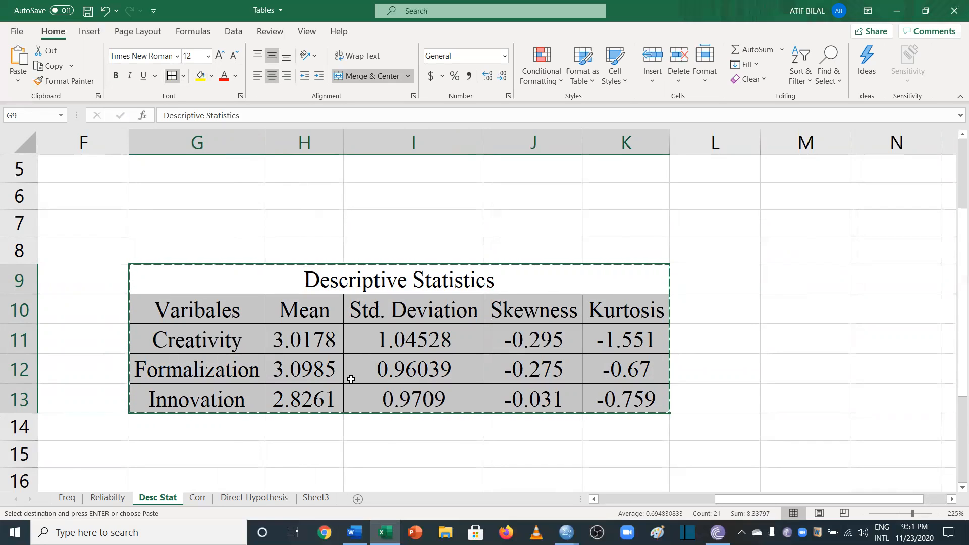
Step: Switch to the Chapter 4 document in Word and add the caption "Table 4.3: Descriptive Analysis" below the reliability table
left_click(354, 533)
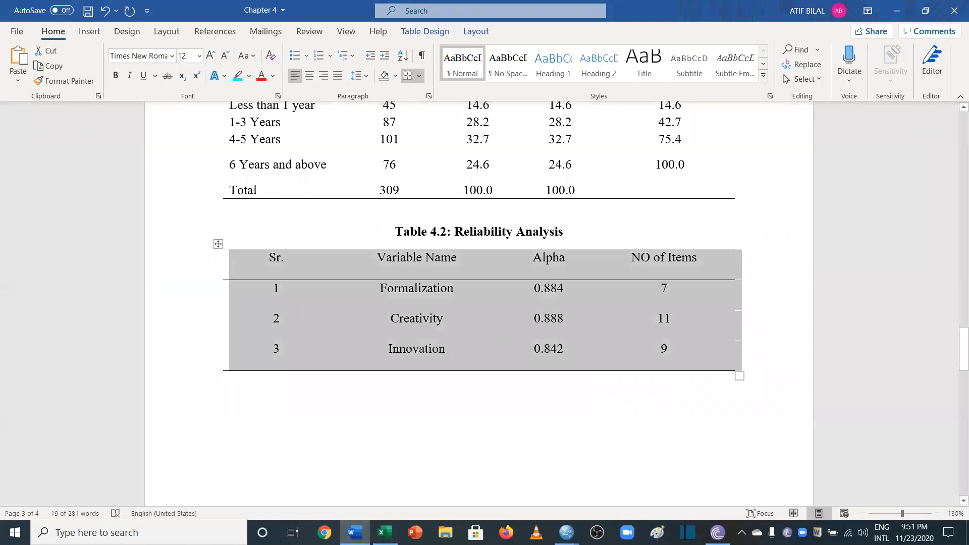
left_click(478, 379)
type("Th")
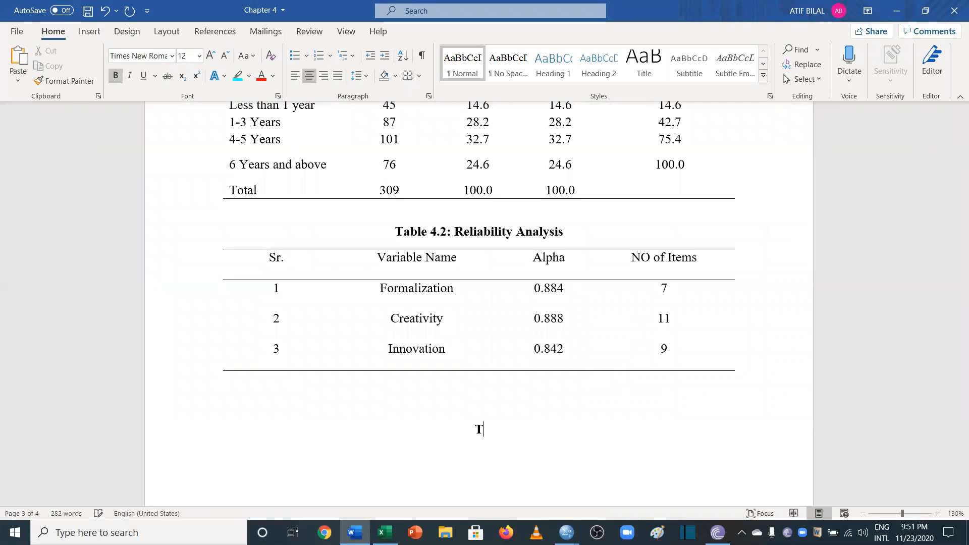
key("BackSpace")
type("able 4.3: Descriptive")
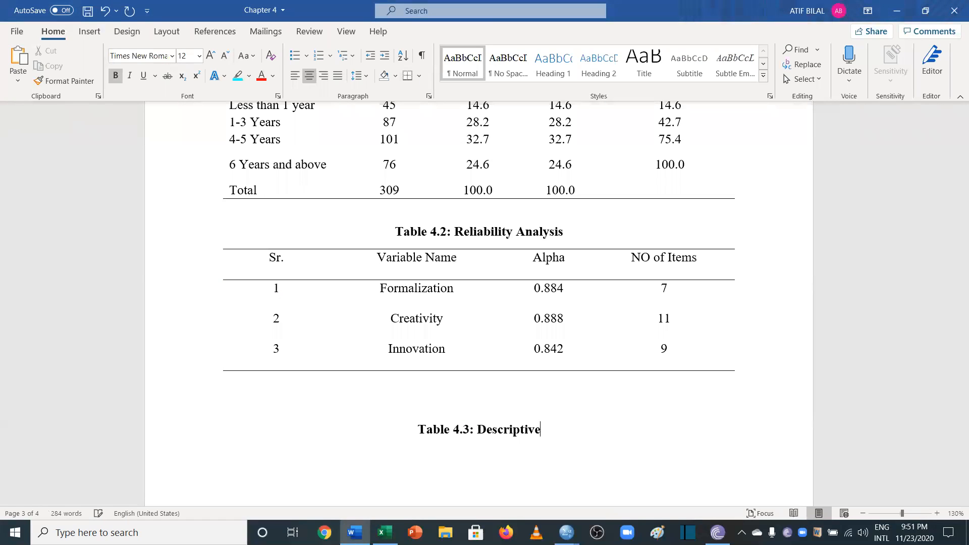
type(" Analysis")
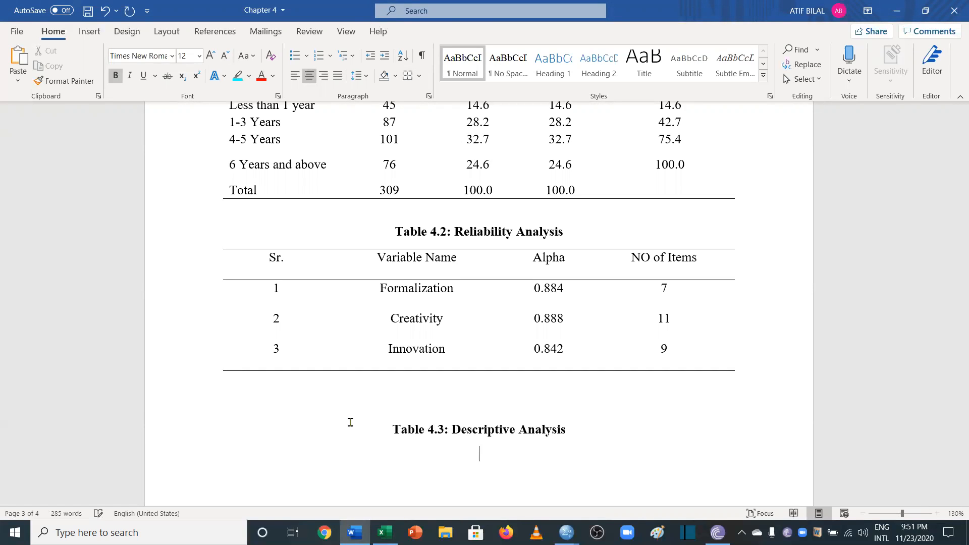
Step: Paste the copied descriptive table under the Table 4.3 caption and correct the misspelled header to "Variables"
key("ctrl+v")
scroll(349, 423, "down", 1)
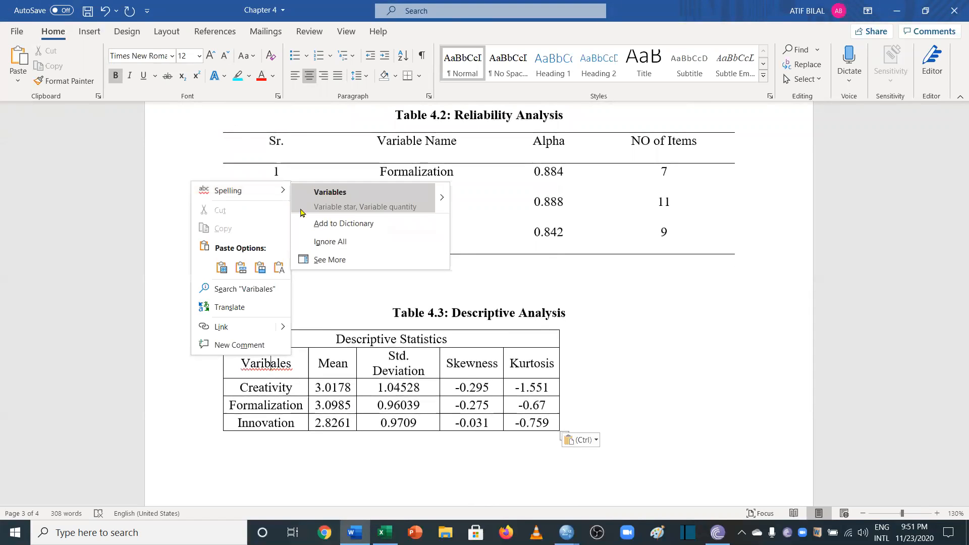
left_click(330, 192)
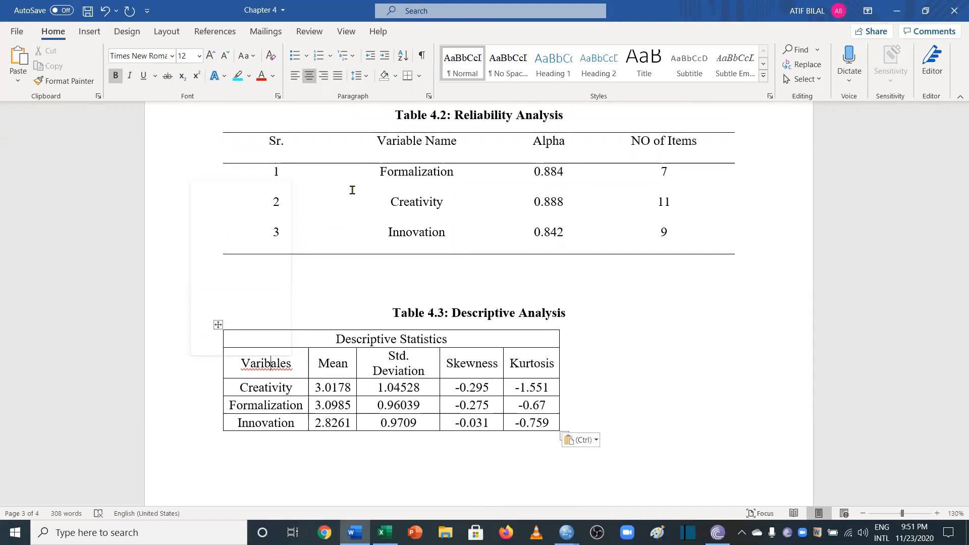
Step: AutoFit the pasted descriptive table to the window and increase the line spacing of its rows
right_click(220, 324)
mouse_move(302, 238)
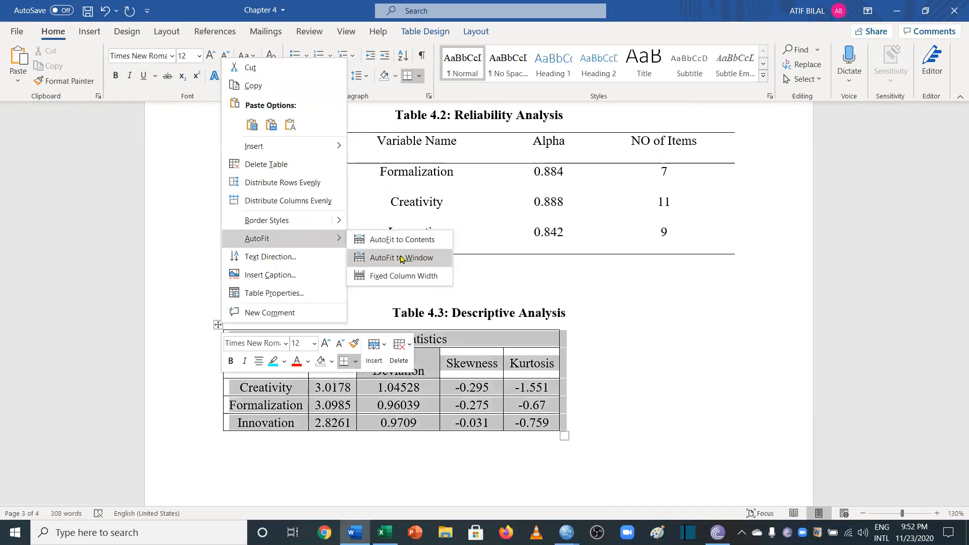
left_click(401, 259)
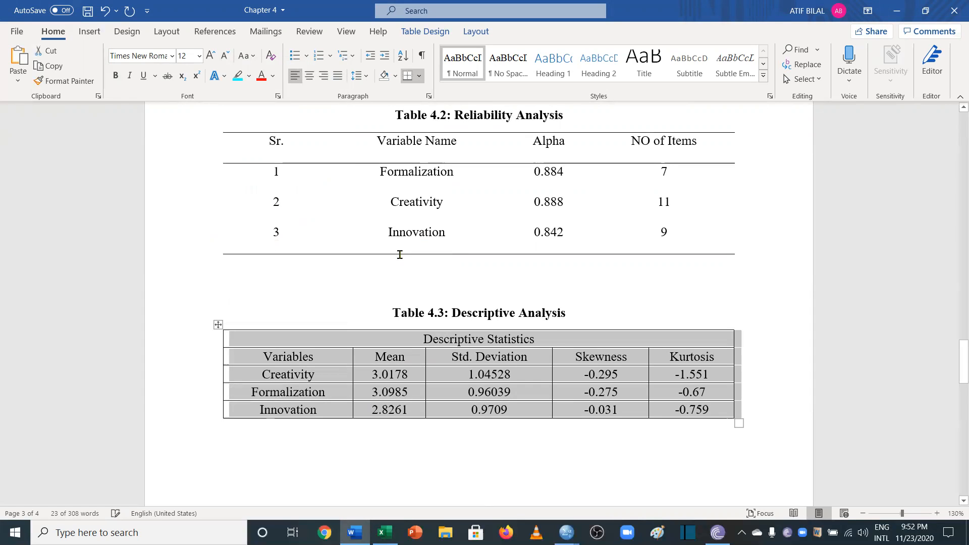
left_click(363, 77)
left_click(376, 142)
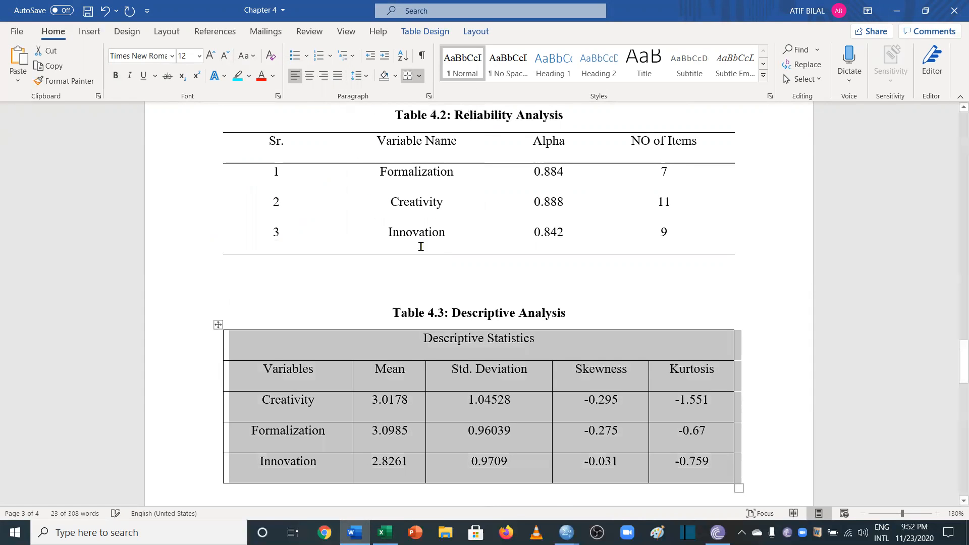
Step: Remove all borders from the descriptive table and give its header row a bottom and a top border
left_click(419, 75)
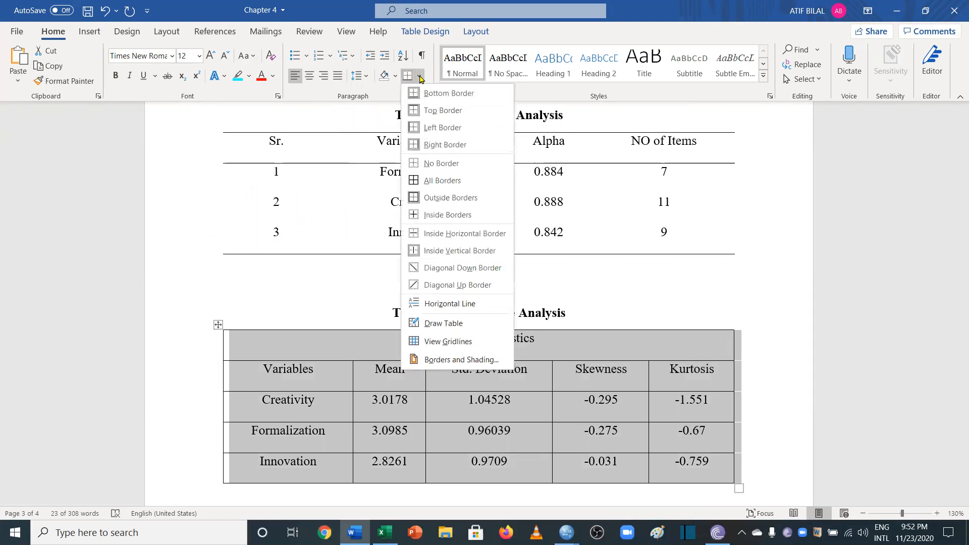
left_click(431, 164)
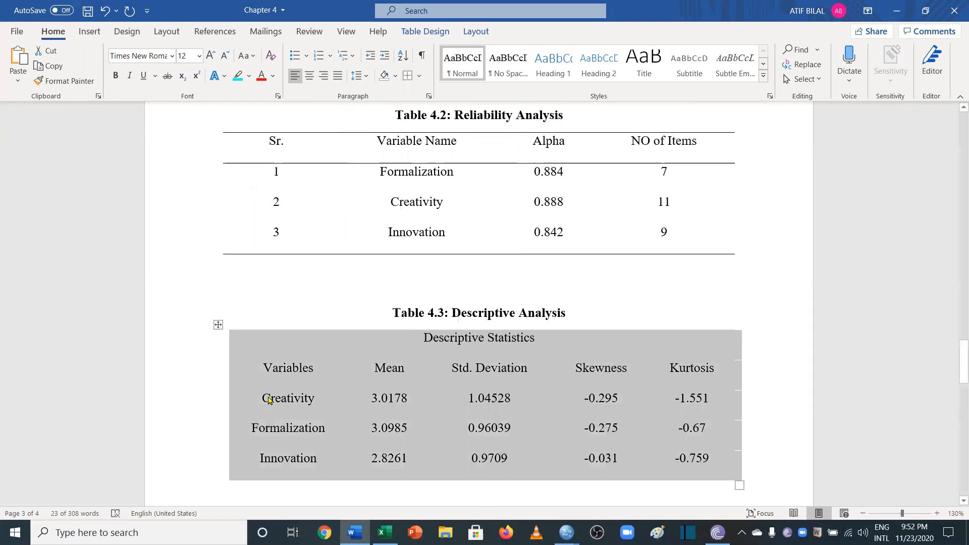
left_click(367, 355)
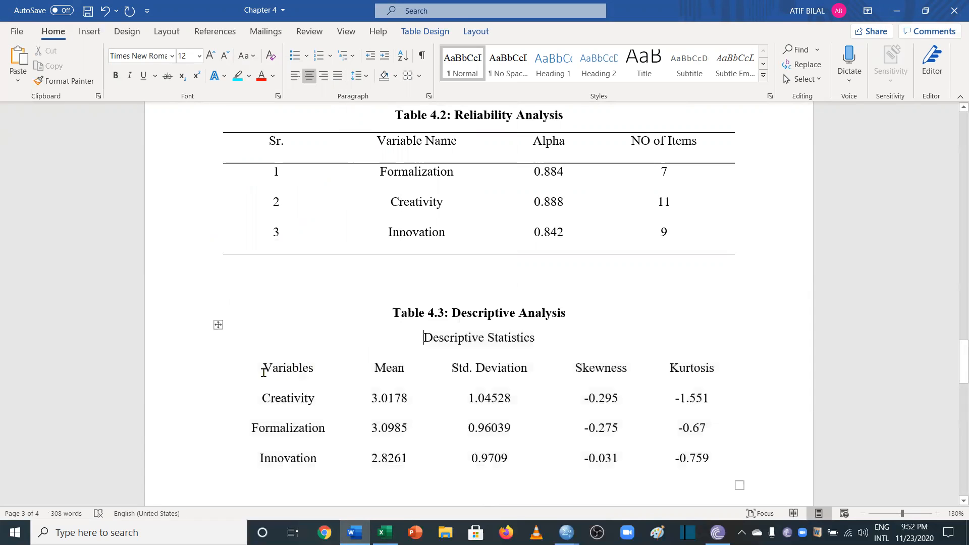
left_click_drag(286, 371, 722, 363)
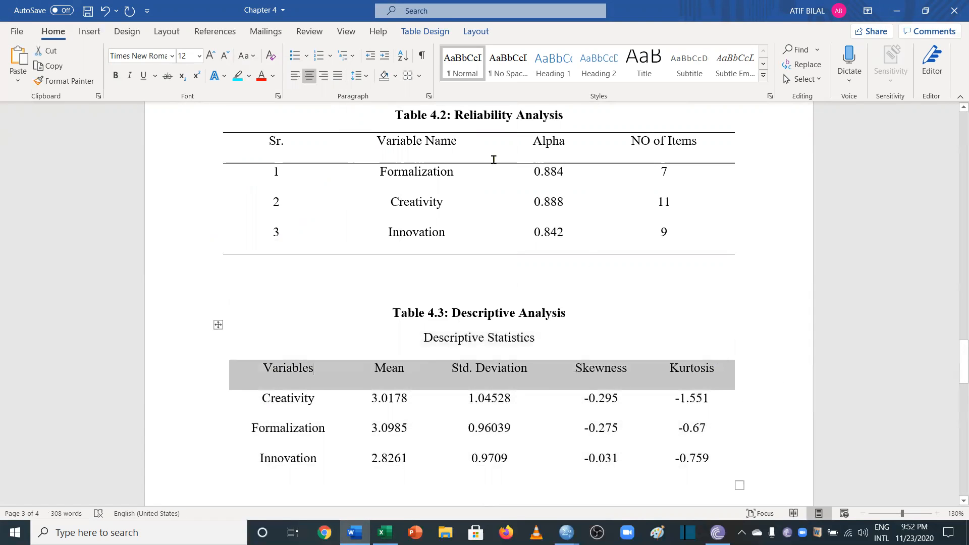
left_click(419, 76)
left_click(427, 93)
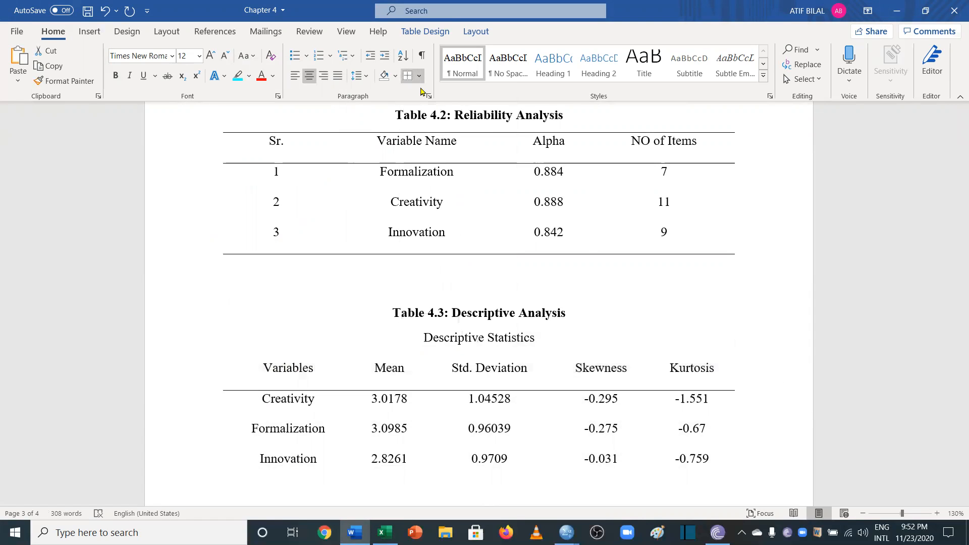
left_click(419, 76)
left_click(429, 111)
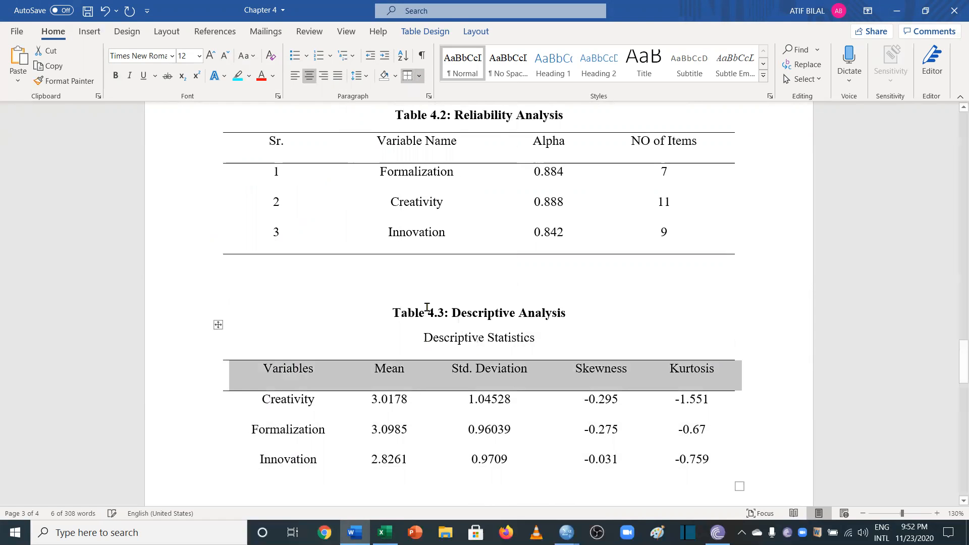
Step: Add a bottom border under the Innovation row of the descriptive table
scroll(411, 402, "down", 2)
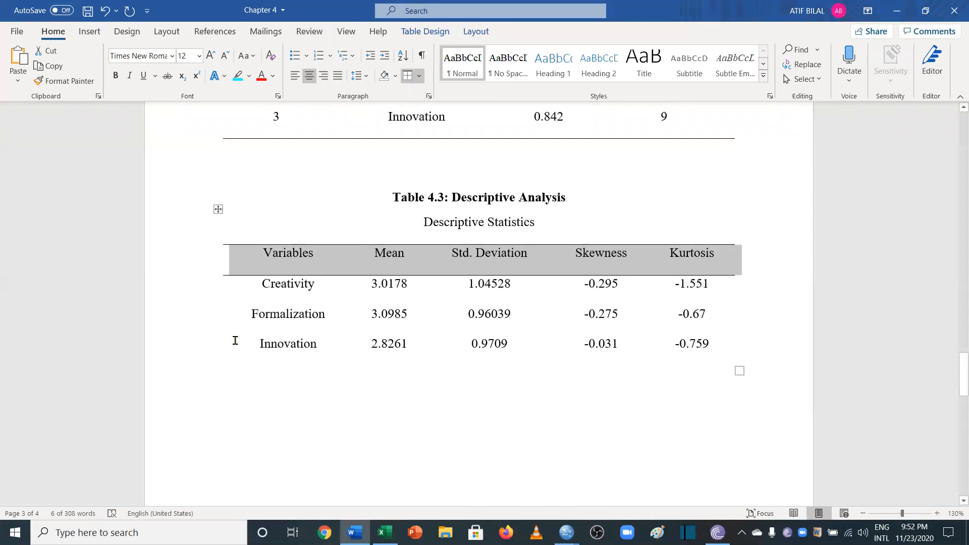
left_click_drag(236, 339, 318, 342)
left_click_drag(401, 344, 691, 341)
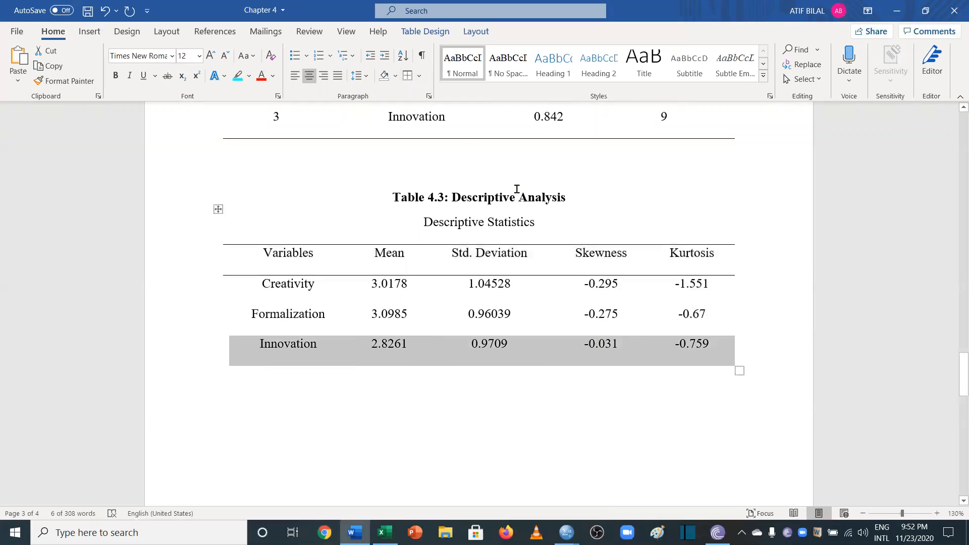
left_click(419, 76)
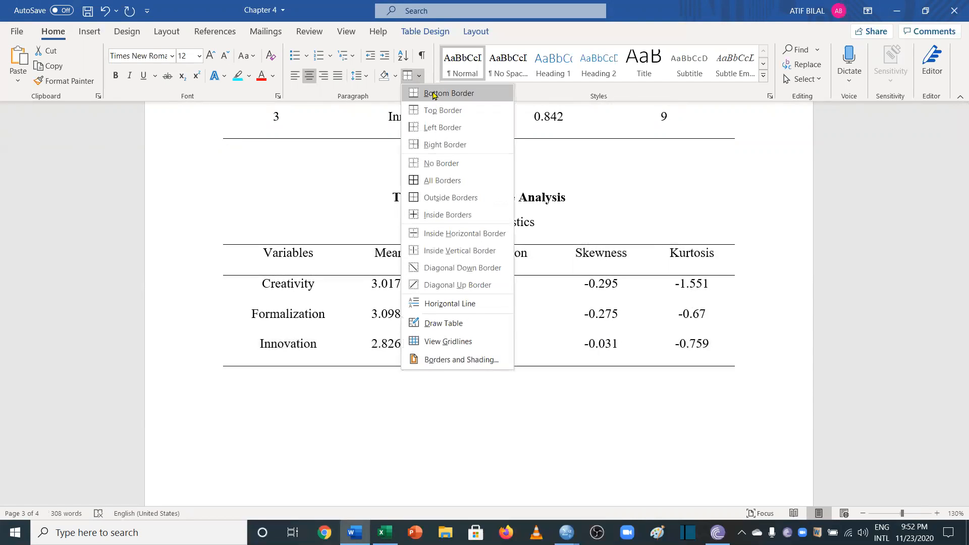
left_click(432, 95)
Step: Add the left-aligned note "N = 309" directly below the descriptive table
left_click(479, 374)
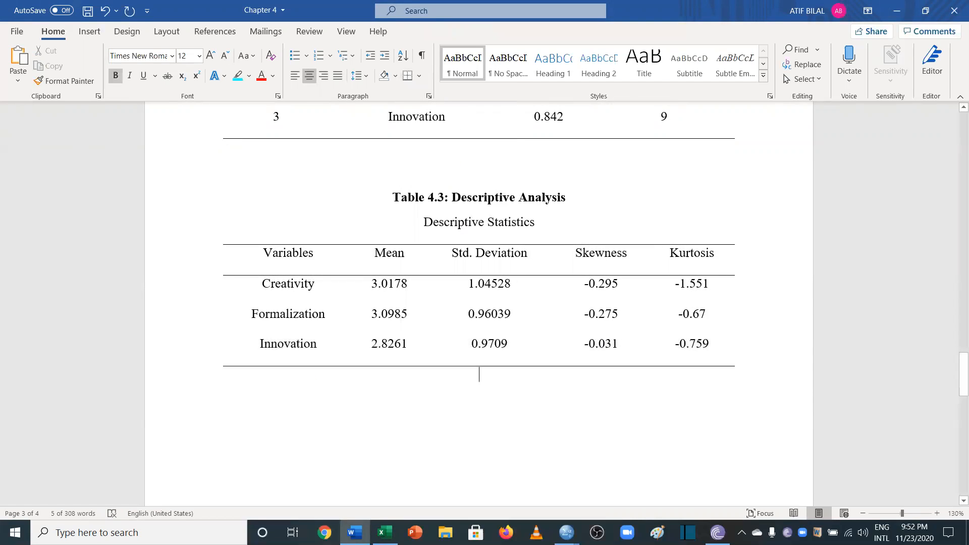
key("ctrl+l")
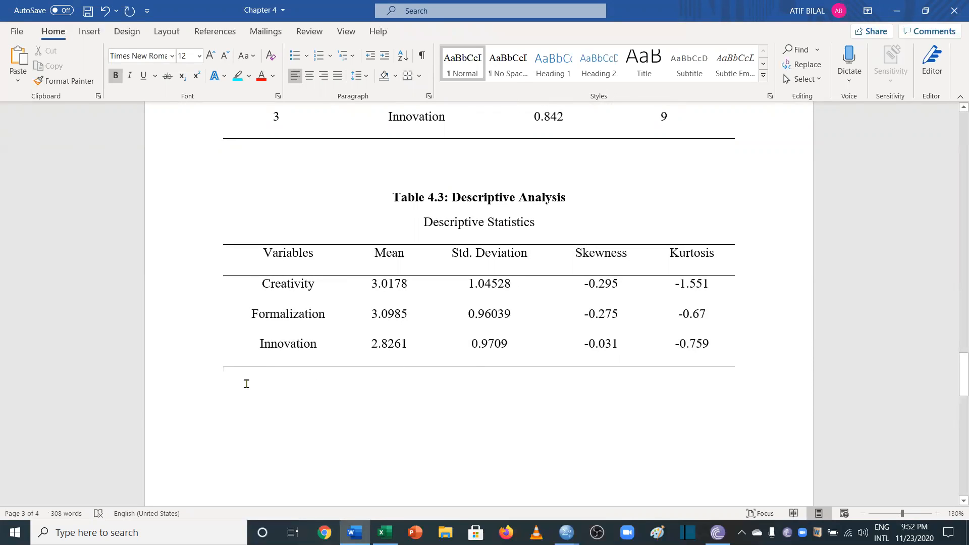
type("N")
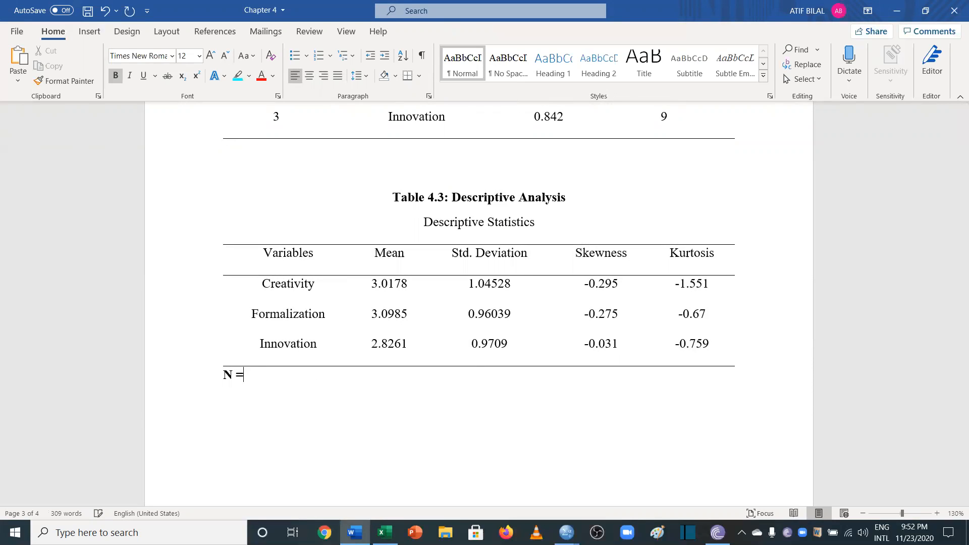
type(" = 309")
Step: Format the "N = 309" note as non-bold, italic text with font size 10
key("shift+Left")
key("shift+Left")
key("shift+Left")
key("shift+Left")
key("shift+Left")
key("shift+Left")
key("shift+Left")
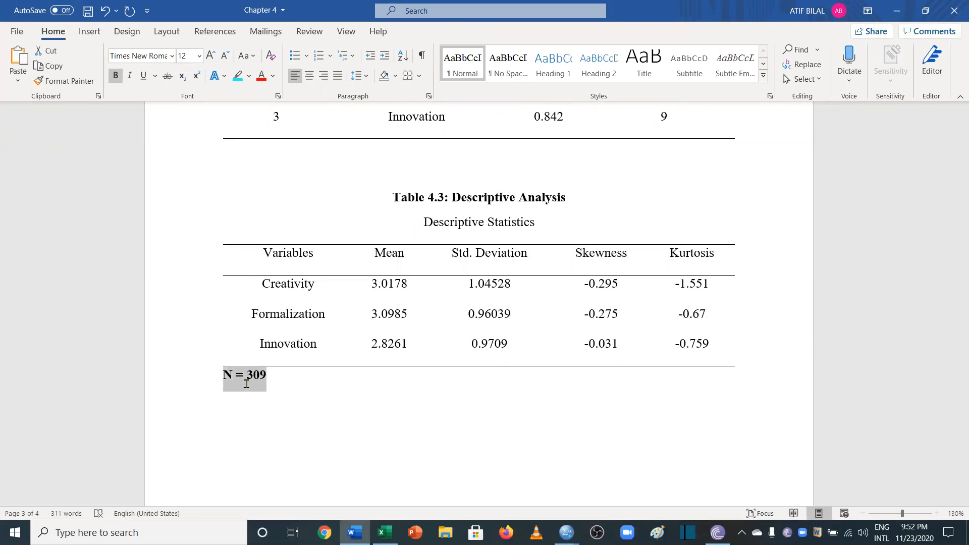
left_click(115, 77)
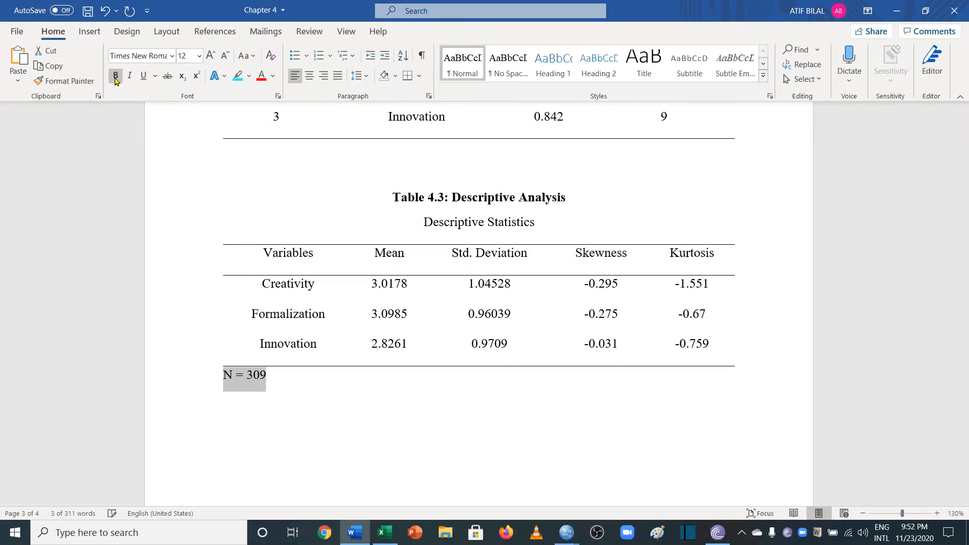
left_click(199, 56)
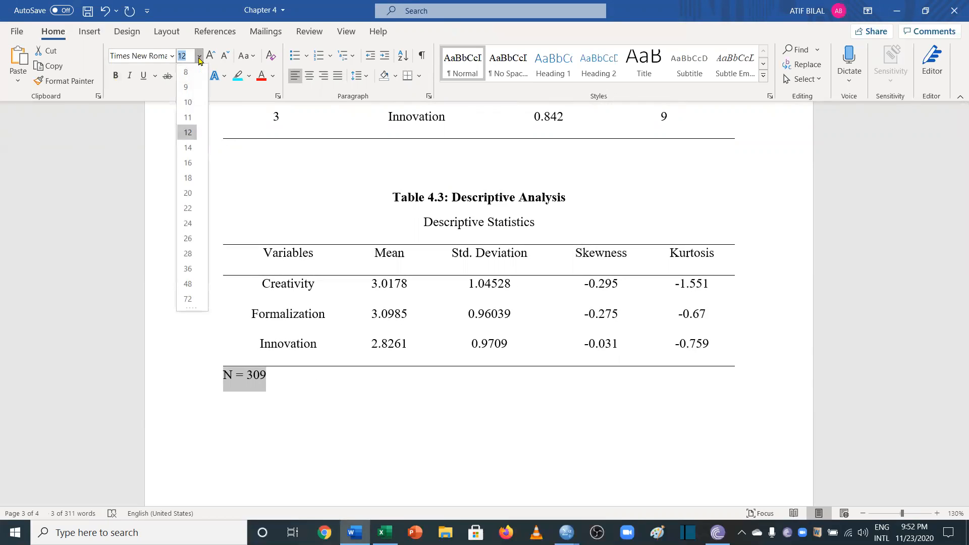
left_click(194, 107)
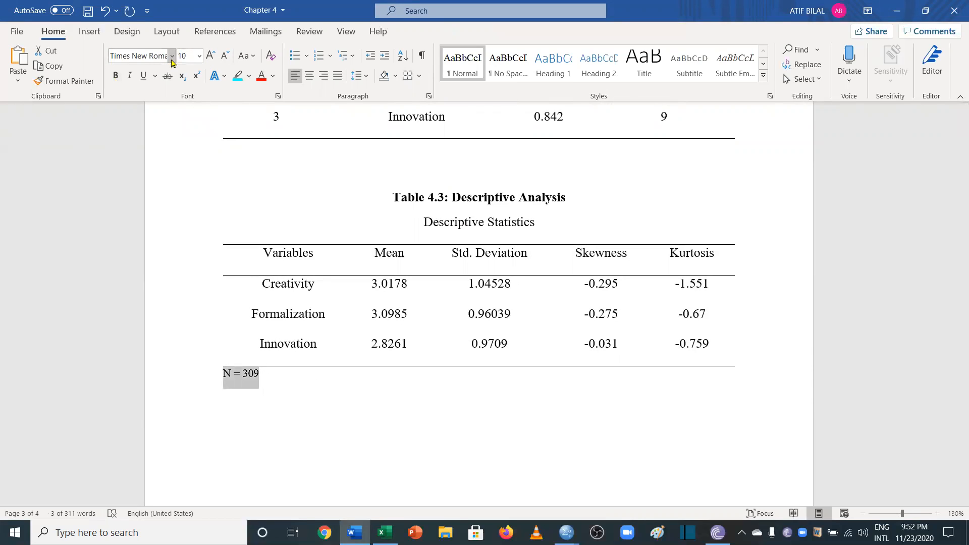
left_click(130, 76)
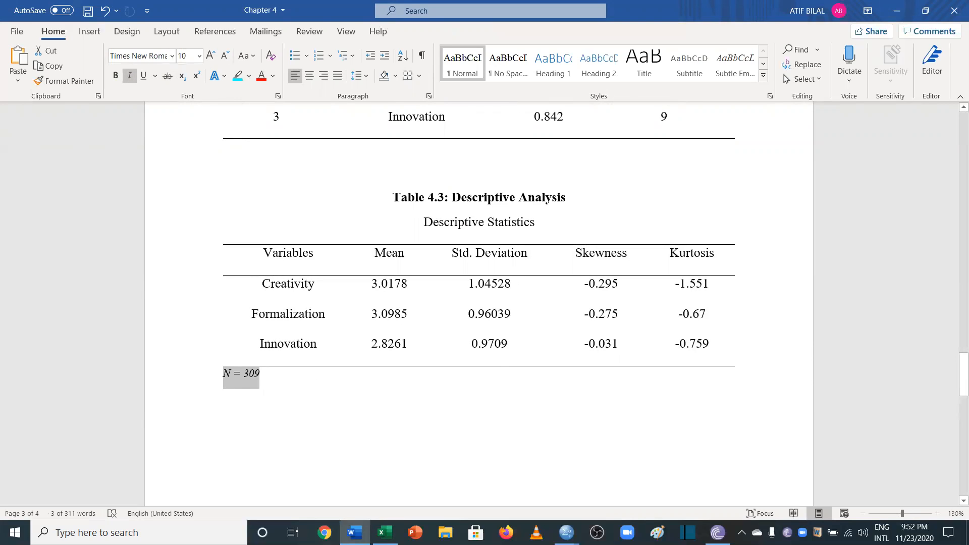
Step: Delete the "Descriptive Statistics" title text from the table's first row and left-align the emptied cell
left_click_drag(407, 228, 567, 223)
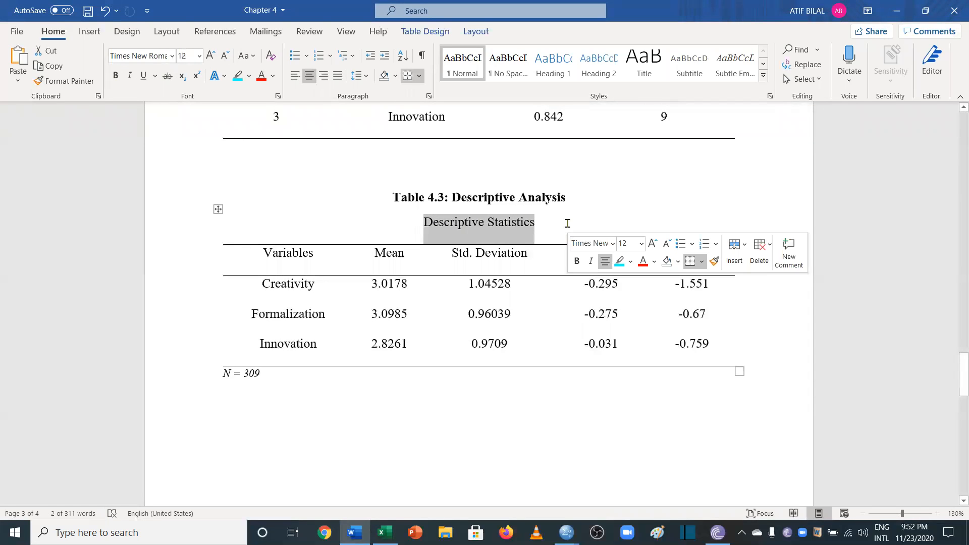
key("Delete")
key("ctrl+l")
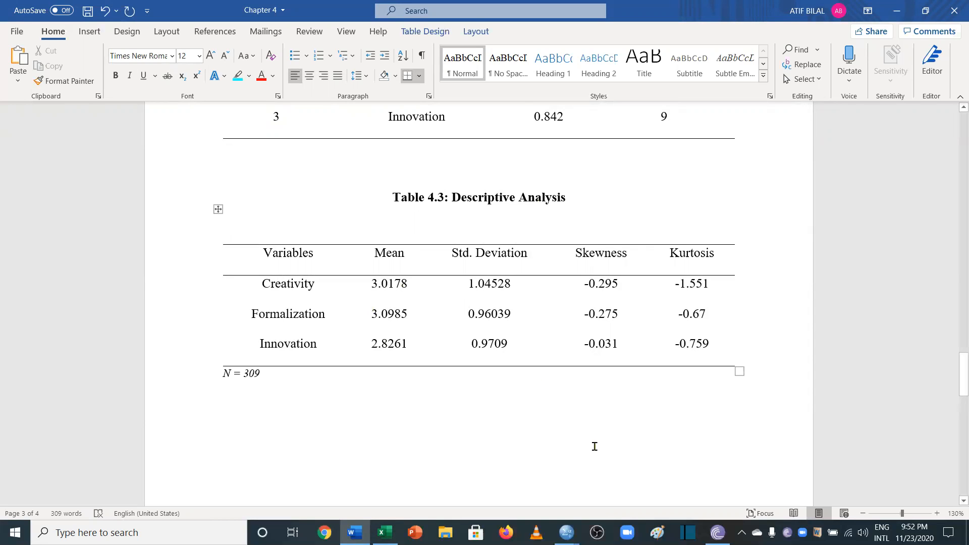
Step: Switch to the 309 sample.sav data set in SPSS and open the Bivariate Correlations analysis
mouse_move(566, 533)
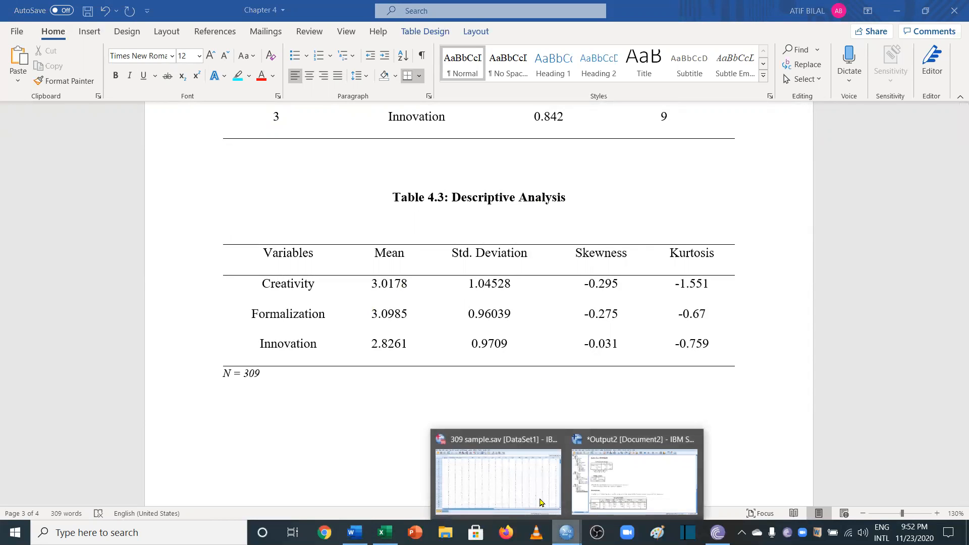
left_click(512, 478)
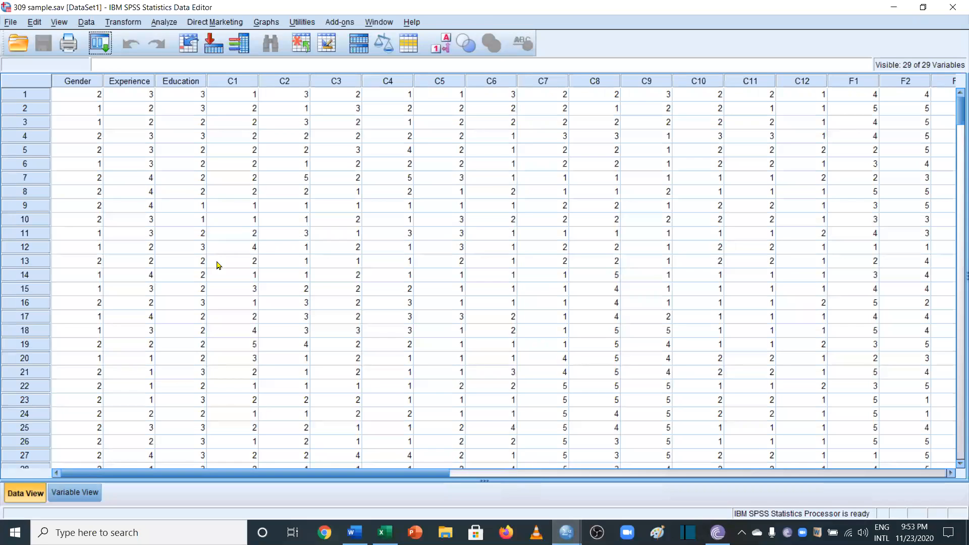
left_click(165, 22)
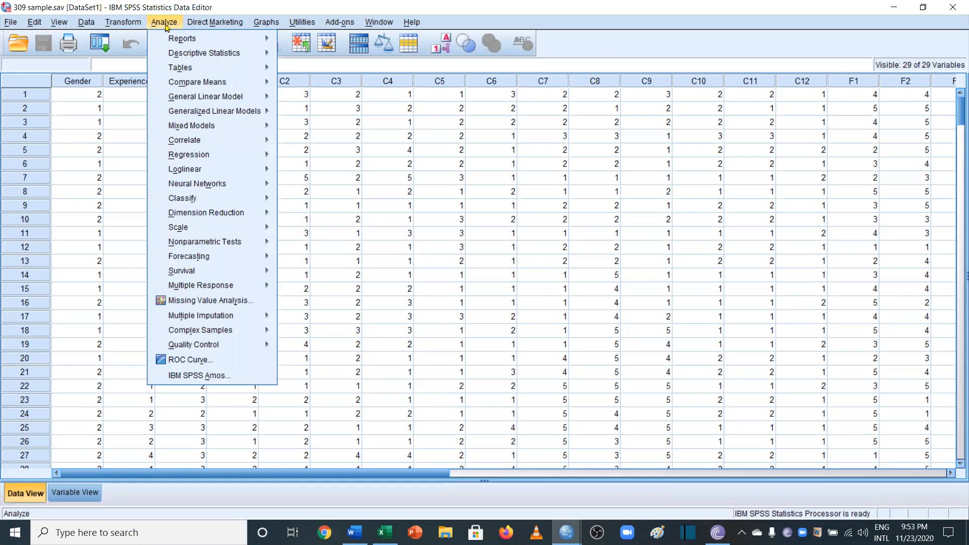
mouse_move(223, 232)
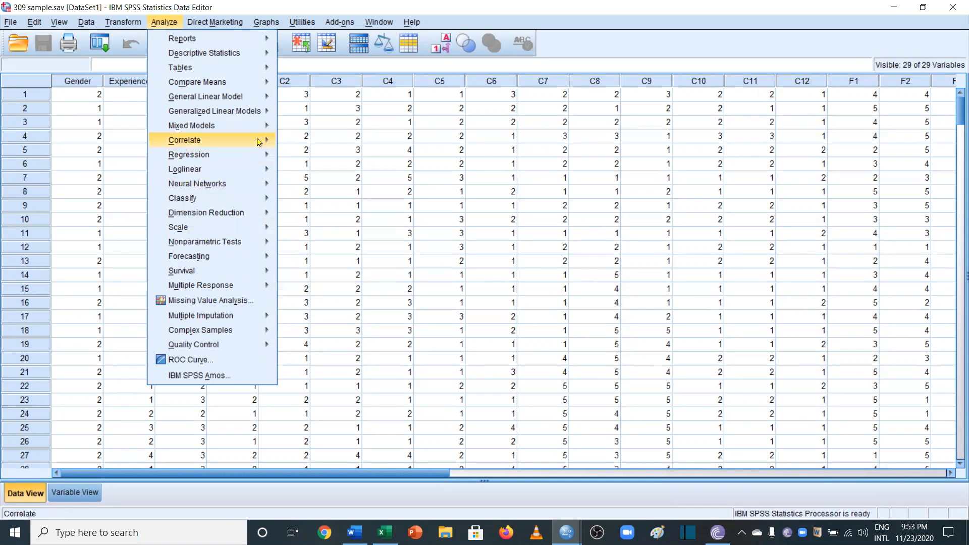
mouse_move(258, 141)
left_click(292, 143)
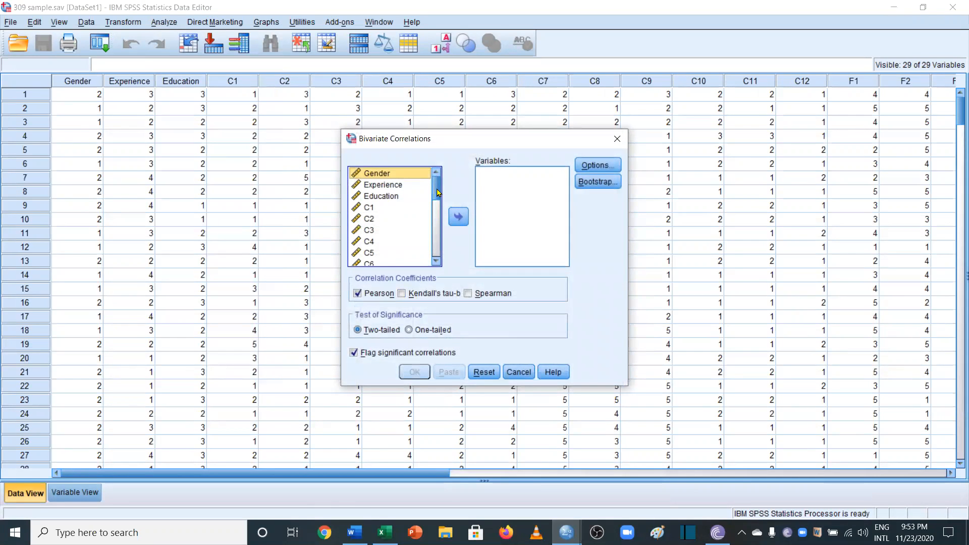
Step: Add Gender, Experience and Education to the variables of the bivariate correlation
left_click_drag(437, 193, 434, 254)
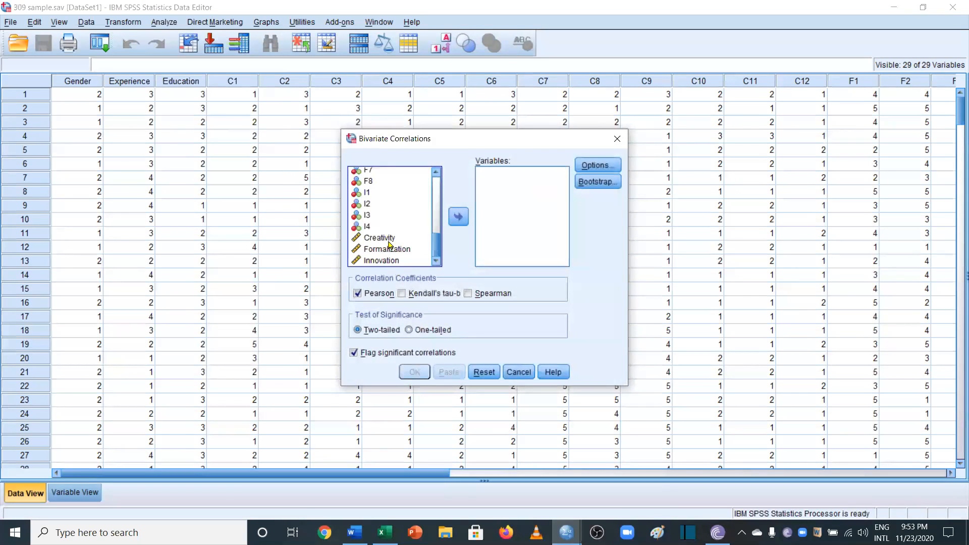
left_click_drag(437, 247, 435, 187)
key("shift+Down")
key("shift+Down")
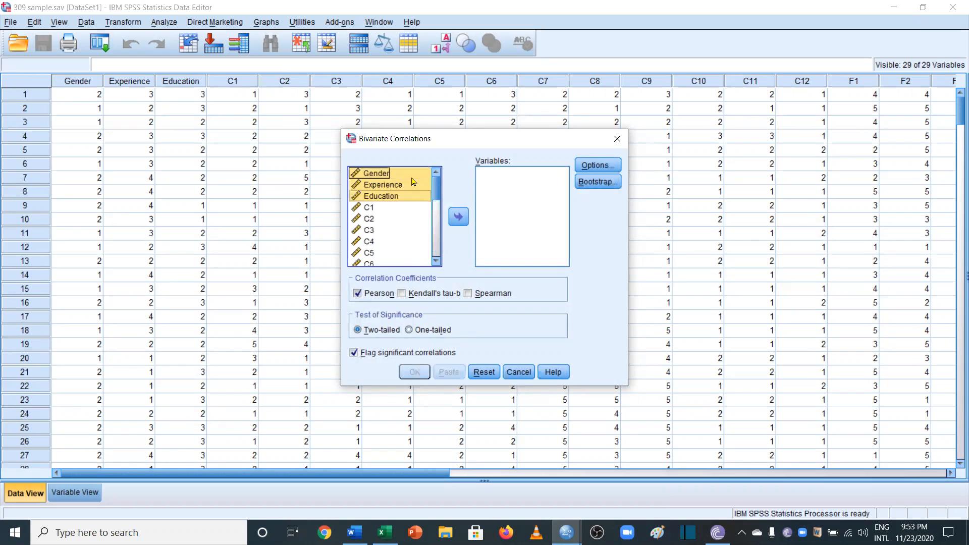
left_click(459, 217)
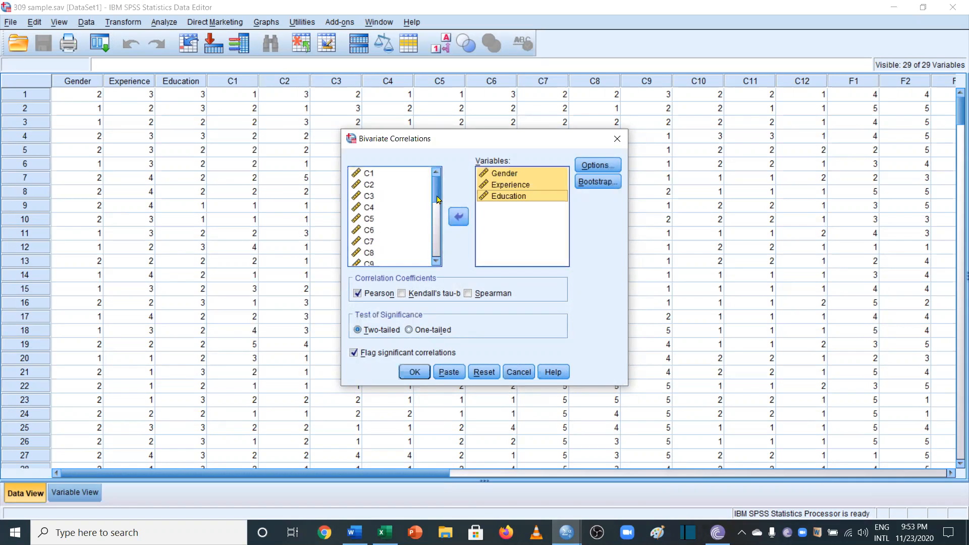
Step: Add Creativity, Formalization and Innovation to the correlation variables and run the two-tailed Pearson analysis
left_click_drag(437, 198, 437, 254)
left_click(389, 239)
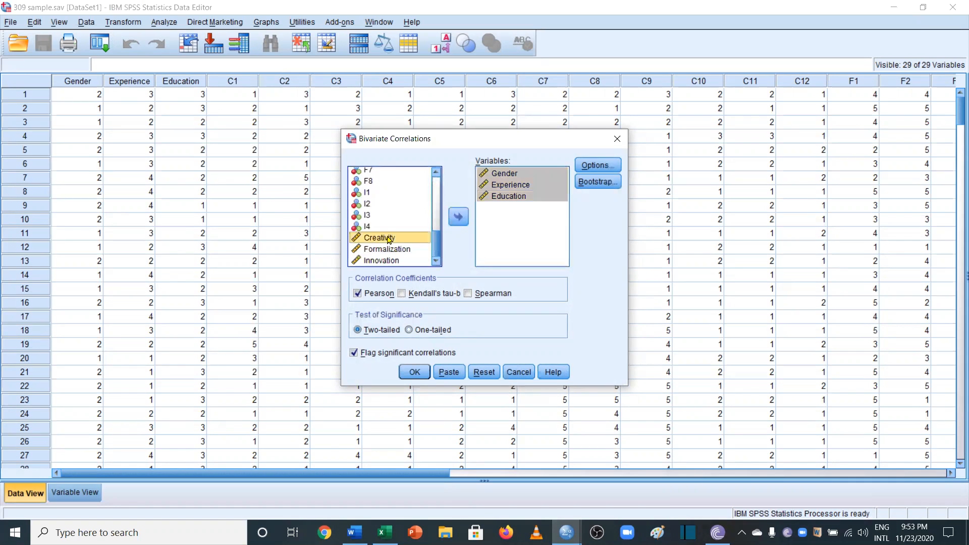
key("shift+Down")
key("shift+Down")
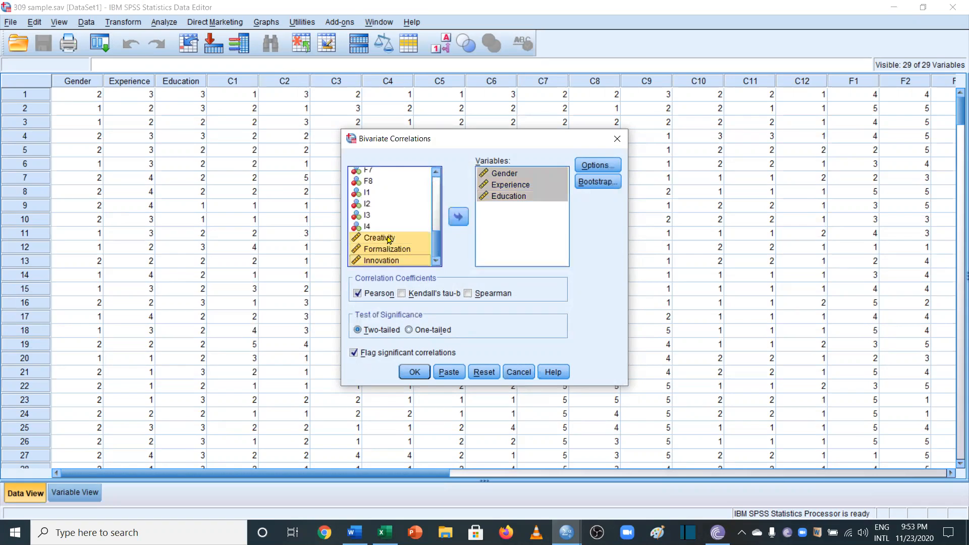
left_click(457, 222)
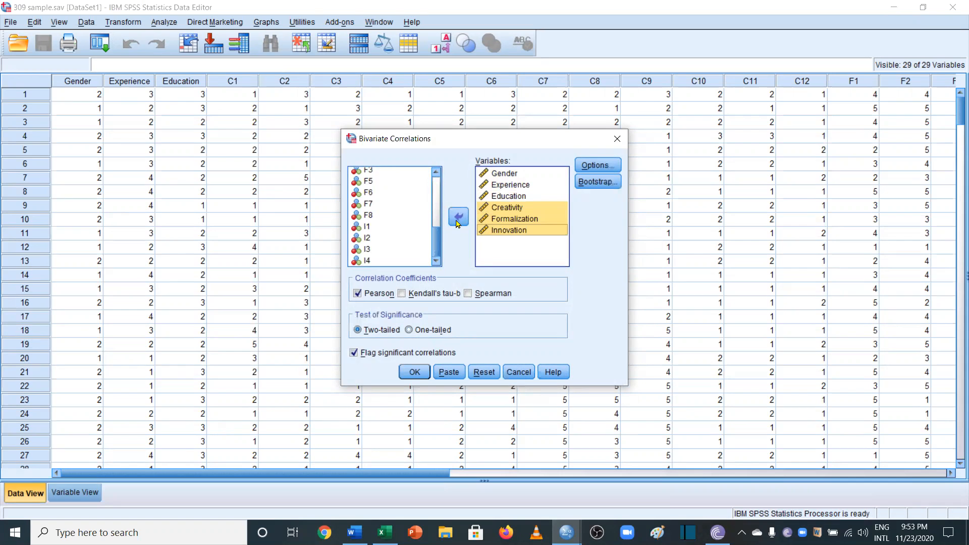
left_click(414, 371)
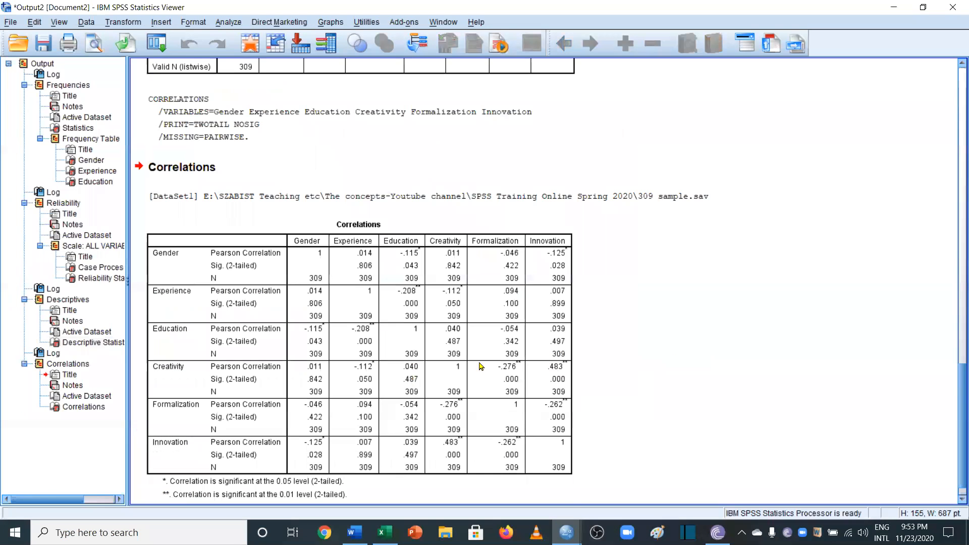
Step: Copy the Correlations output table and switch to the Tables workbook in Excel
scroll(584, 362, "down", 1)
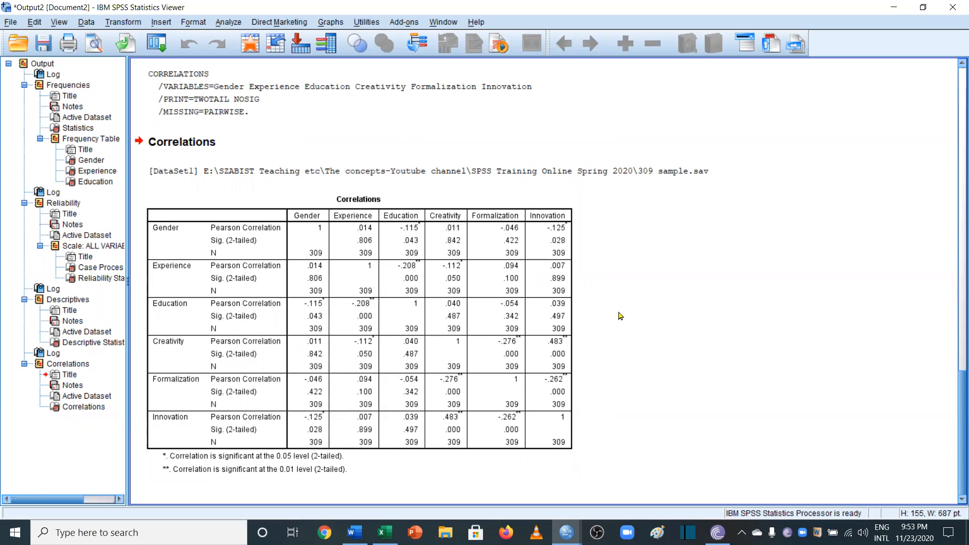
left_click(367, 311)
right_click(366, 310)
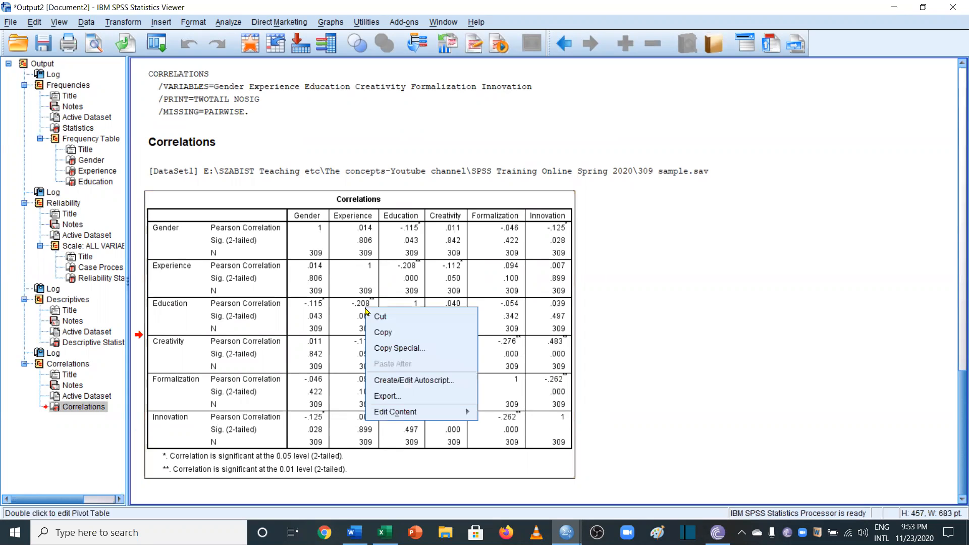
left_click(382, 331)
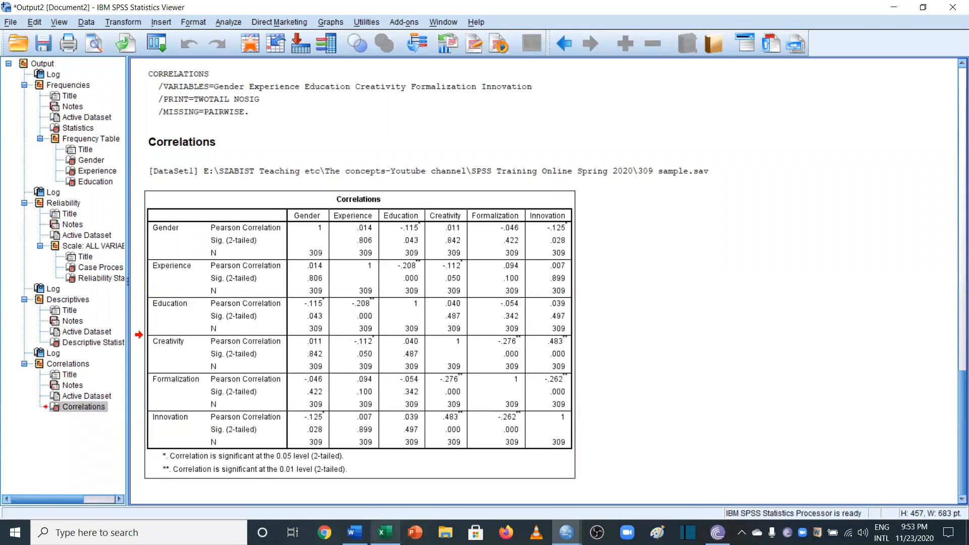
left_click(384, 532)
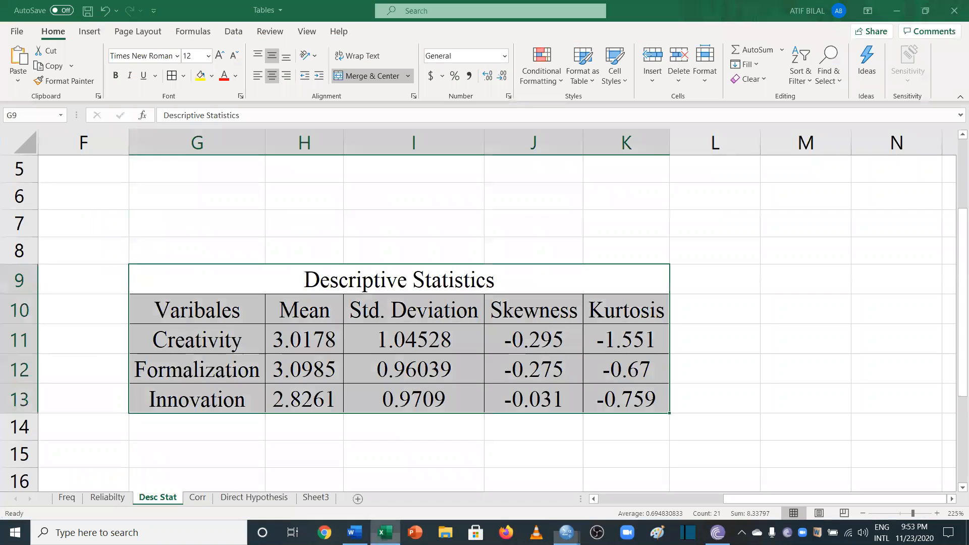
Step: Paste the copied Correlations table into the Corr sheet starting at cell I8
left_click(198, 497)
left_click(349, 233)
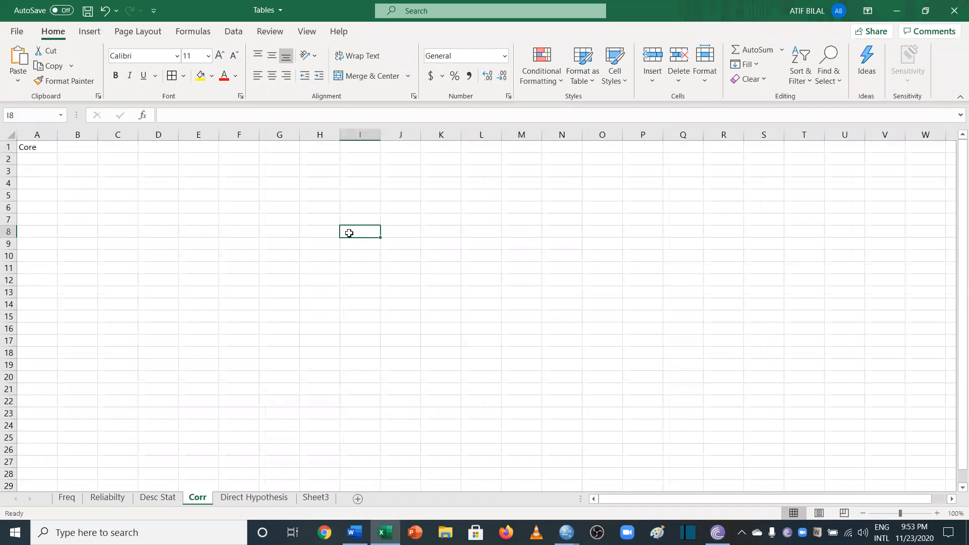
key("ctrl+v")
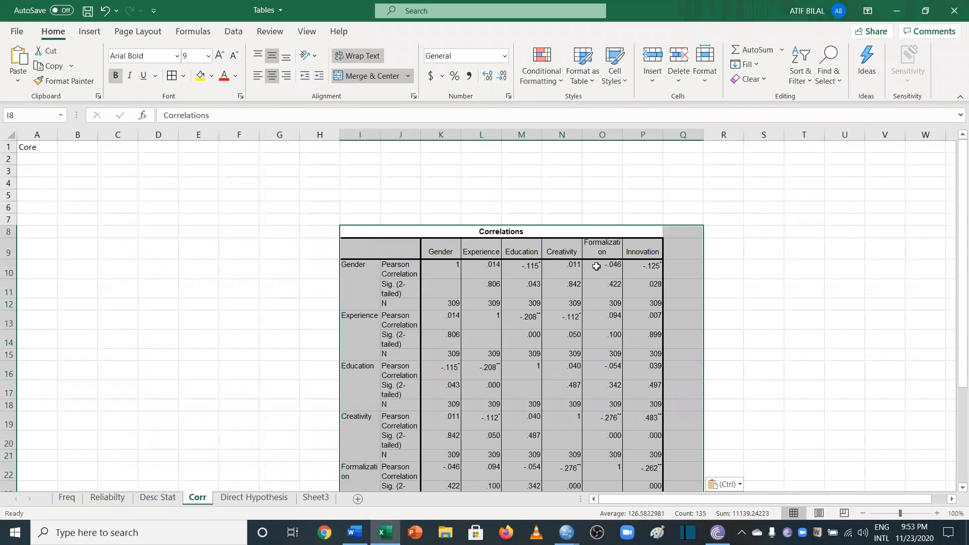
scroll(596, 266, "down", 2)
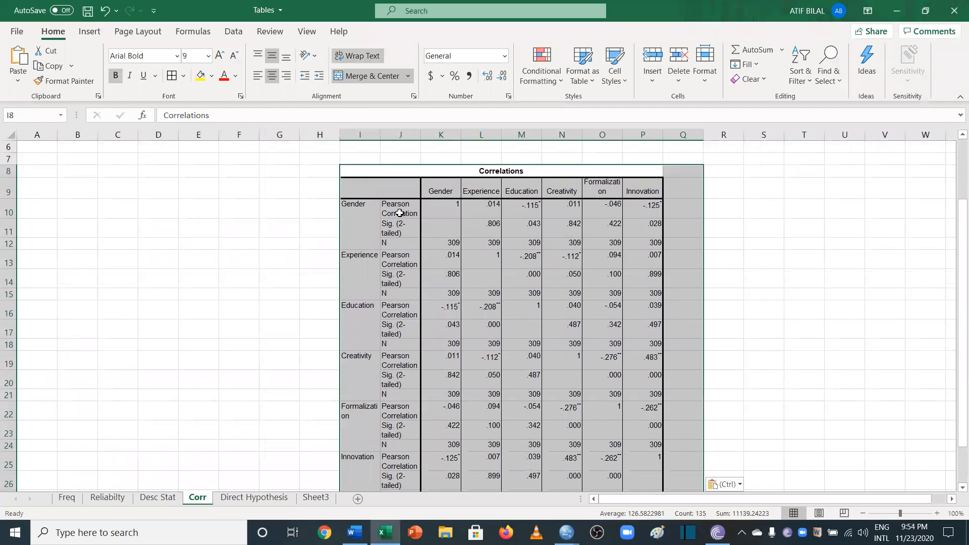
Step: Try deleting the statistic-label column J from the Correlations table, and undo the deletion
left_click(401, 134)
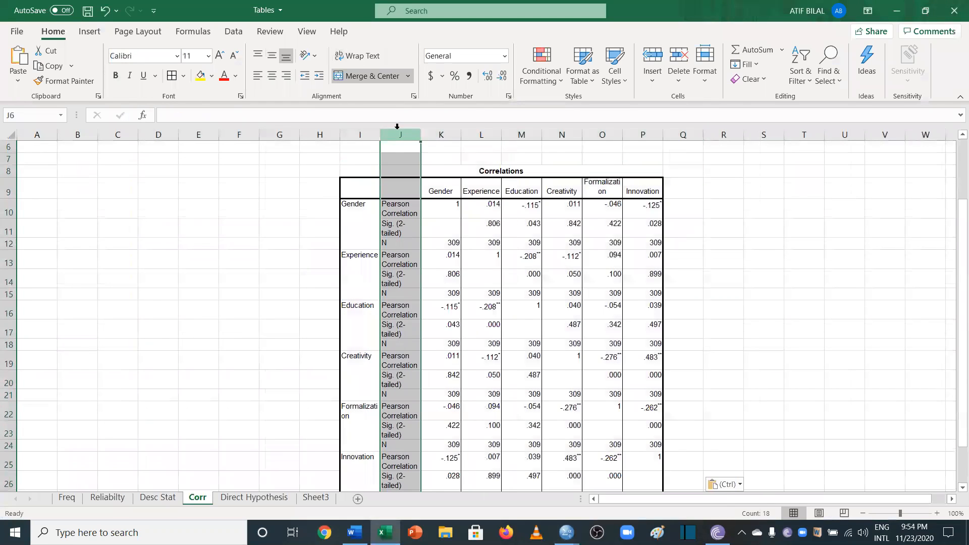
right_click(397, 127)
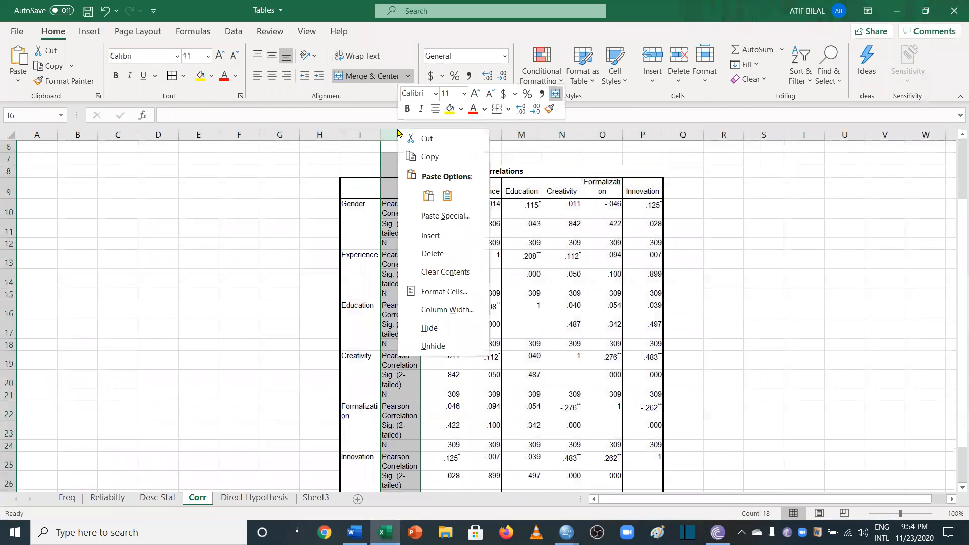
left_click(431, 252)
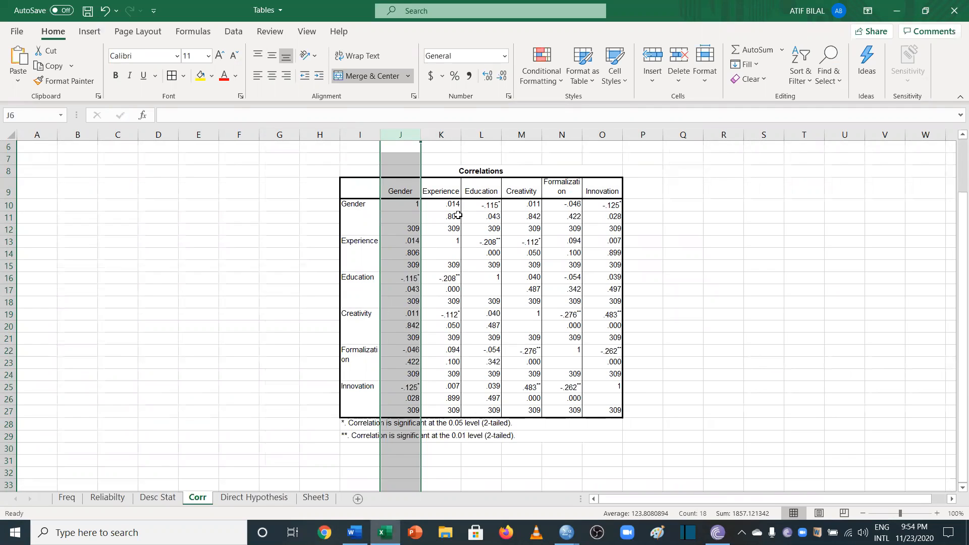
left_click(437, 243)
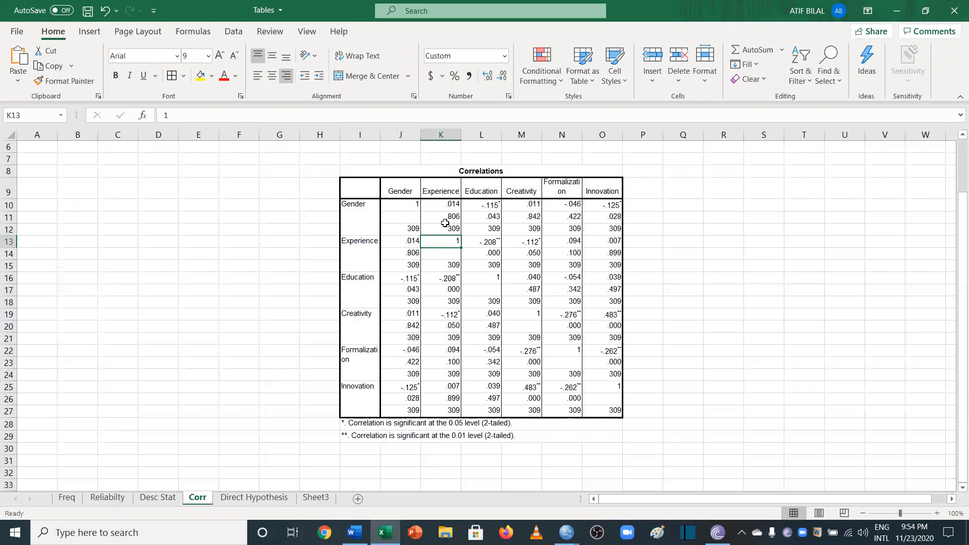
left_click(448, 204)
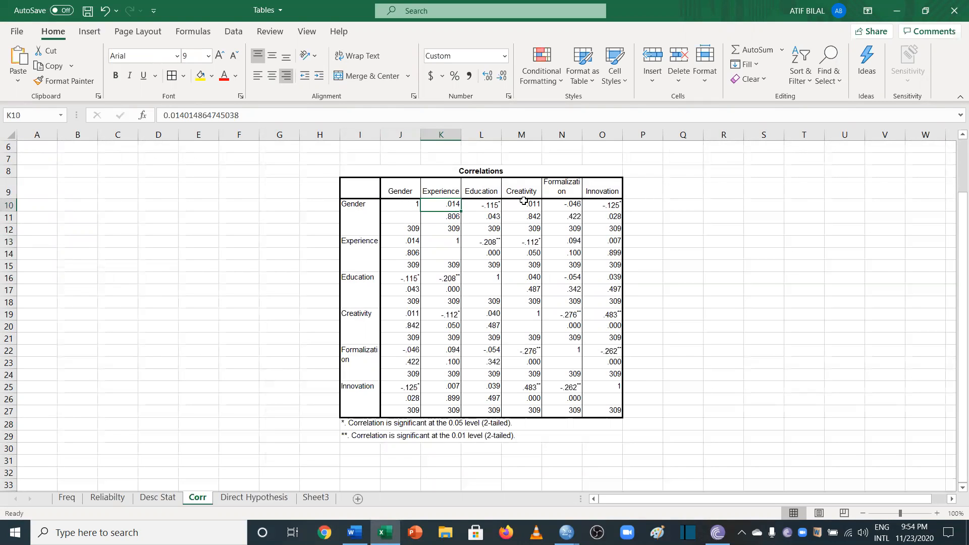
scroll(523, 201, "up", 6, "ctrl")
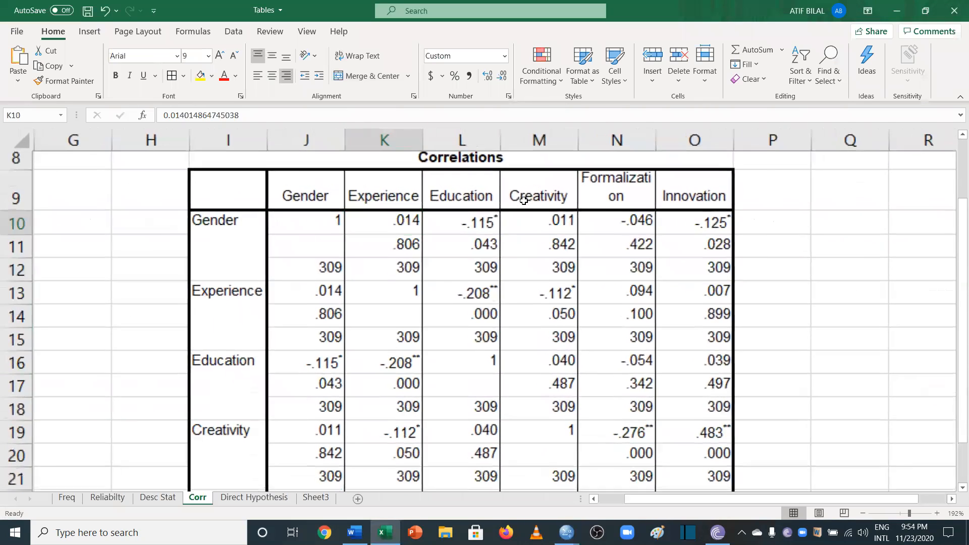
scroll(358, 228, "down", 6, "ctrl")
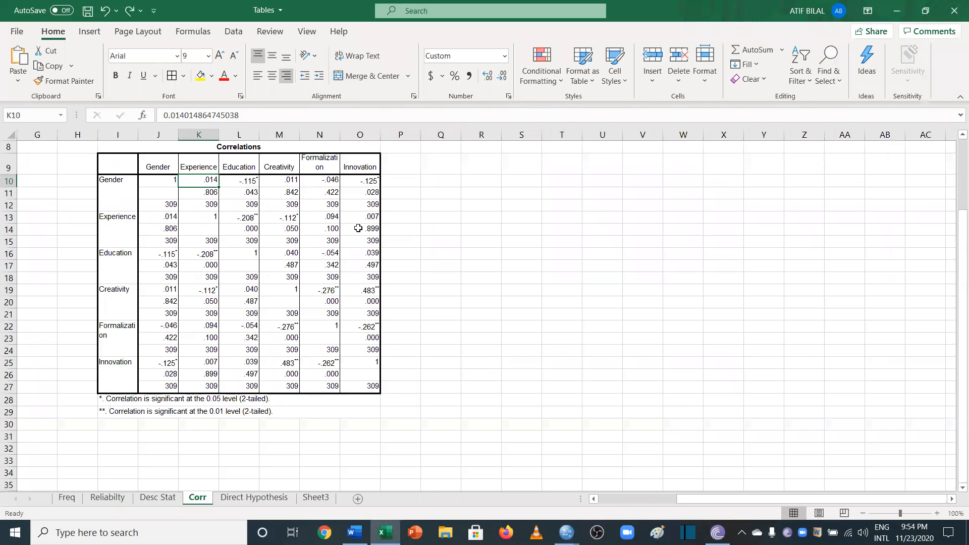
key("ctrl+z")
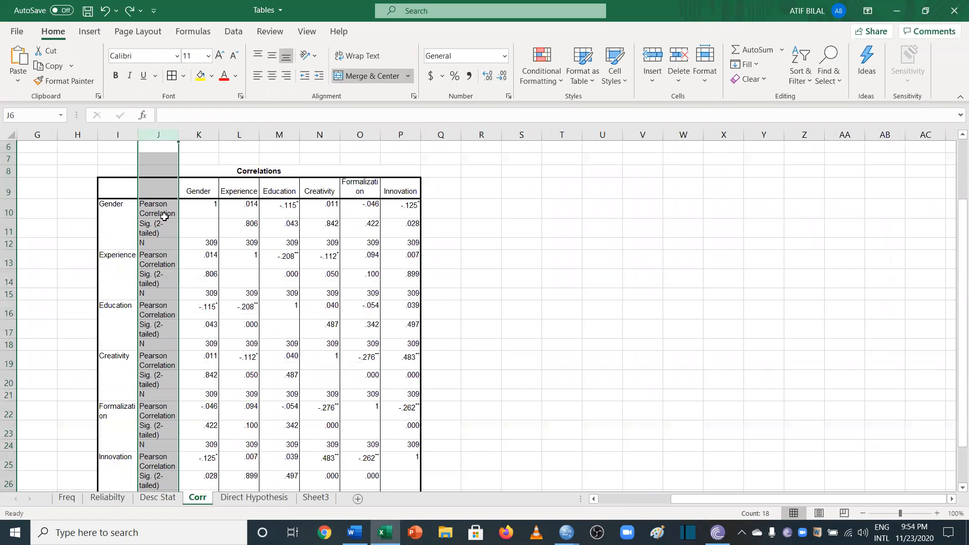
Step: Delete the Sig. (2-tailed) and N rows under Gender in the Correlations table
scroll(165, 216, "up", 5, "ctrl")
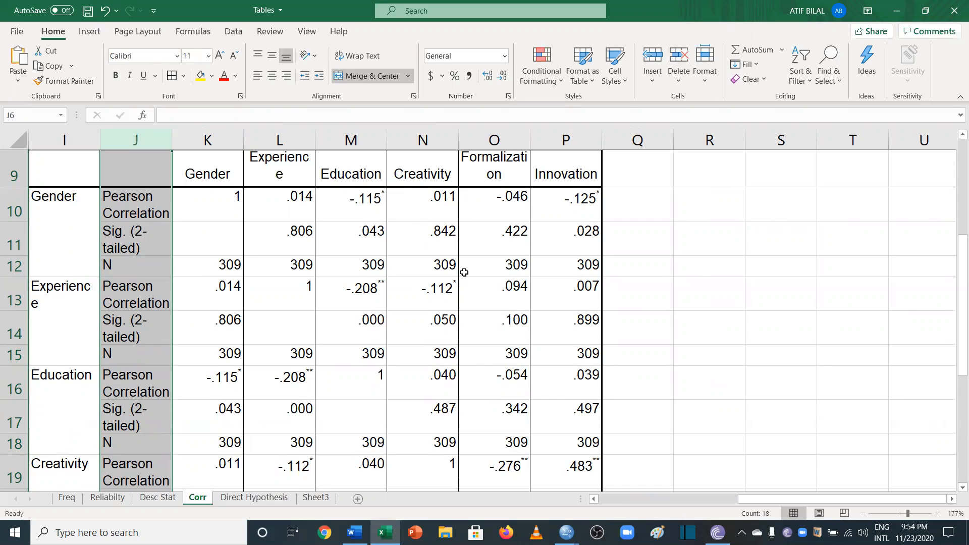
left_click(26, 238)
left_click_drag(26, 237, 23, 265)
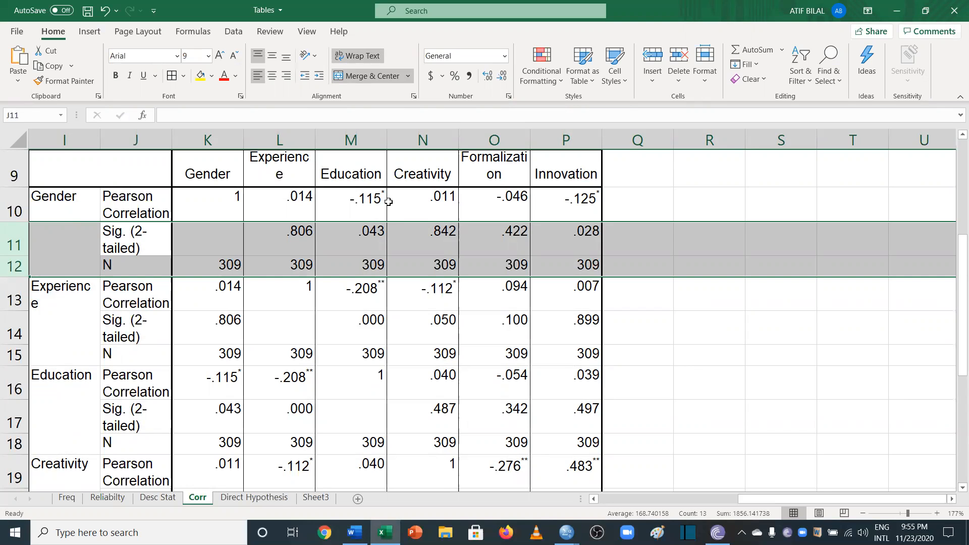
scroll(335, 301, "down", 3)
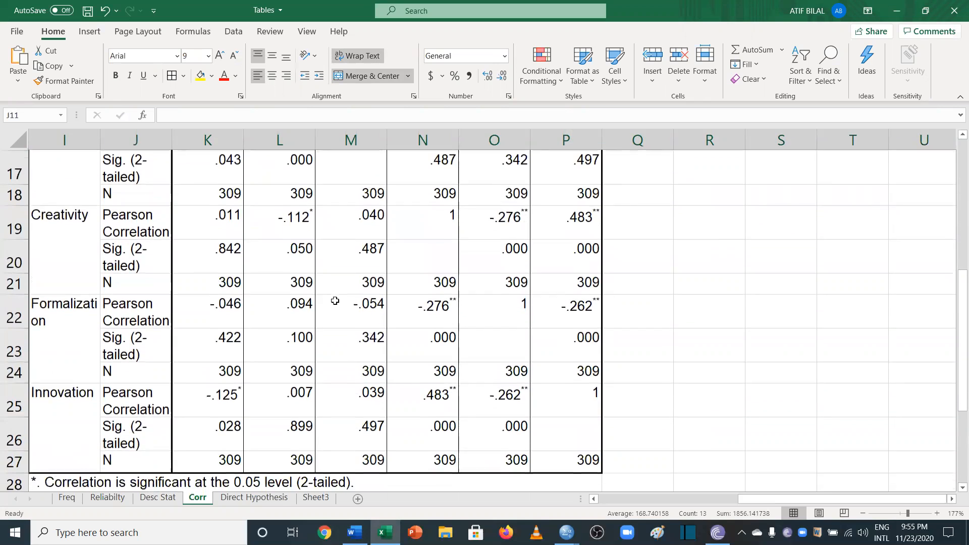
scroll(335, 301, "down", 2)
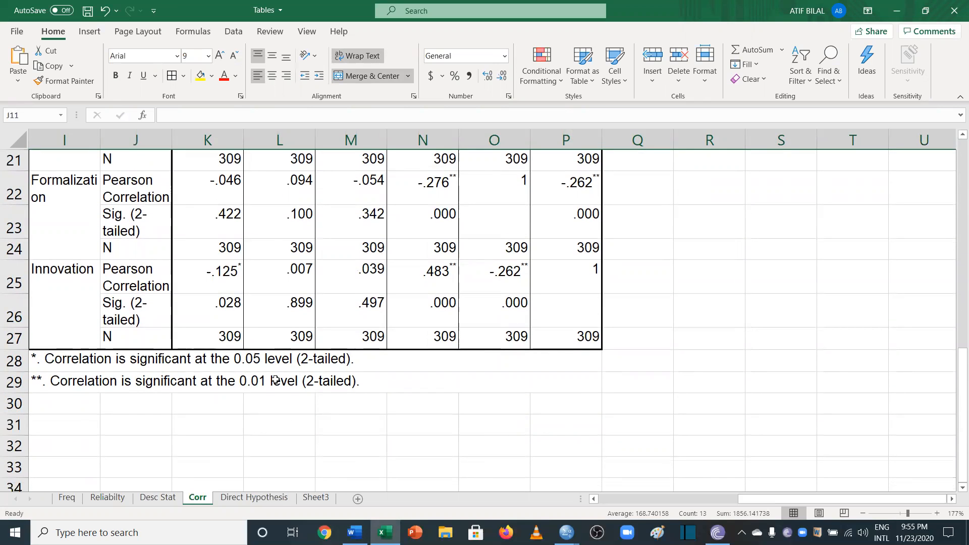
scroll(275, 379, "up", 5)
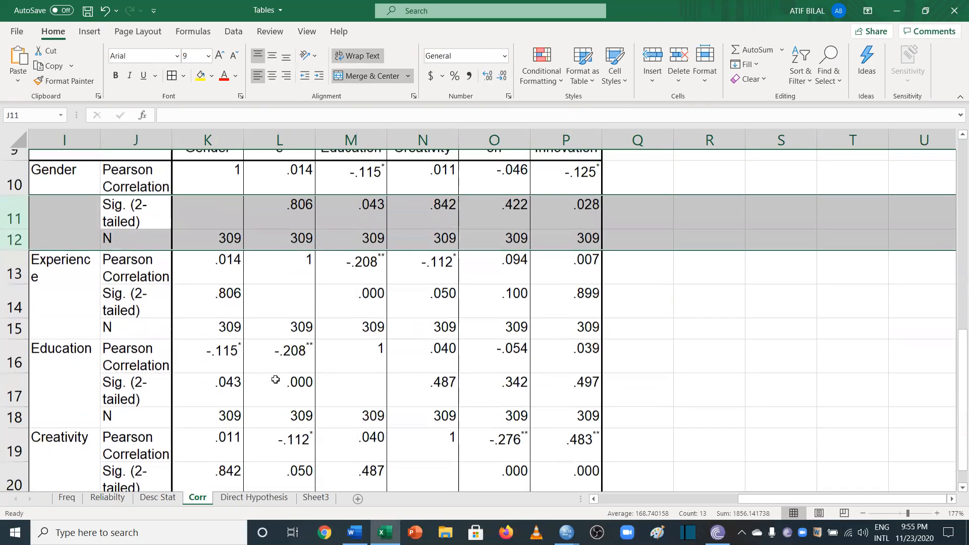
right_click(13, 206)
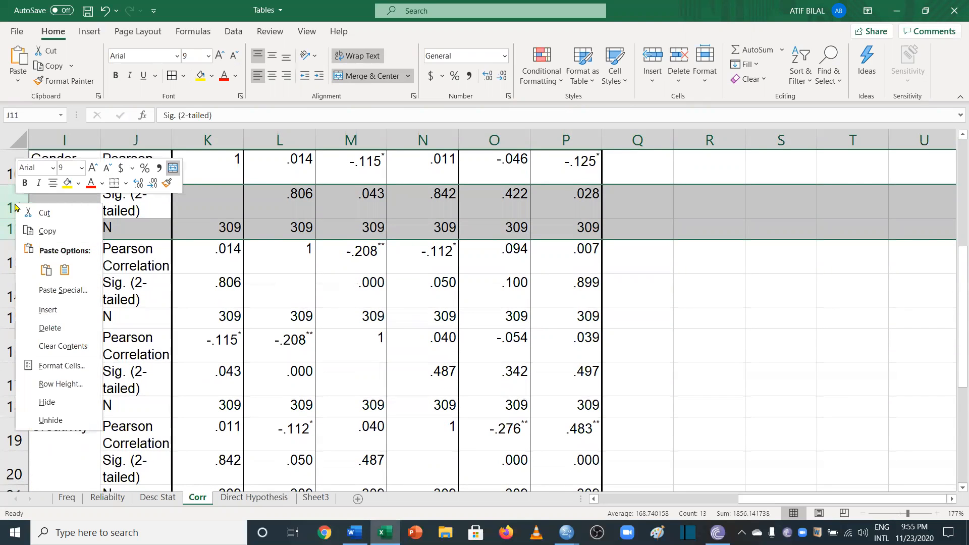
left_click(52, 328)
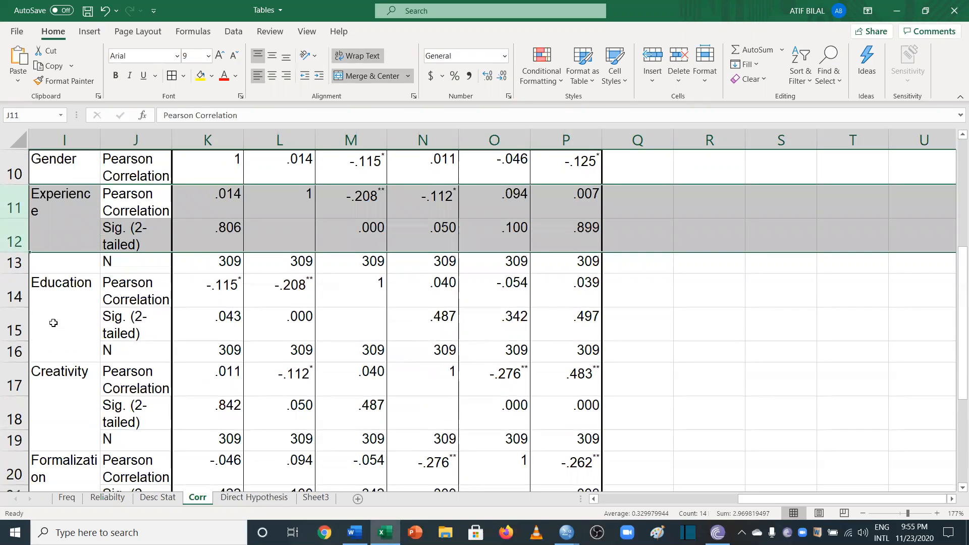
Step: Delete the Sig. (2-tailed) and N rows under Experience and Education
left_click(7, 241)
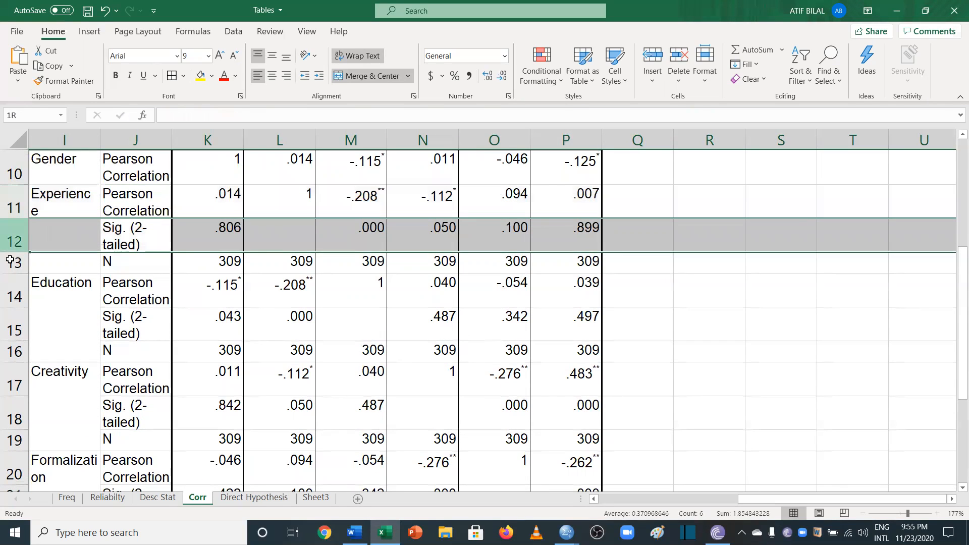
left_click(10, 260, "shift")
right_click(11, 267)
left_click(53, 383)
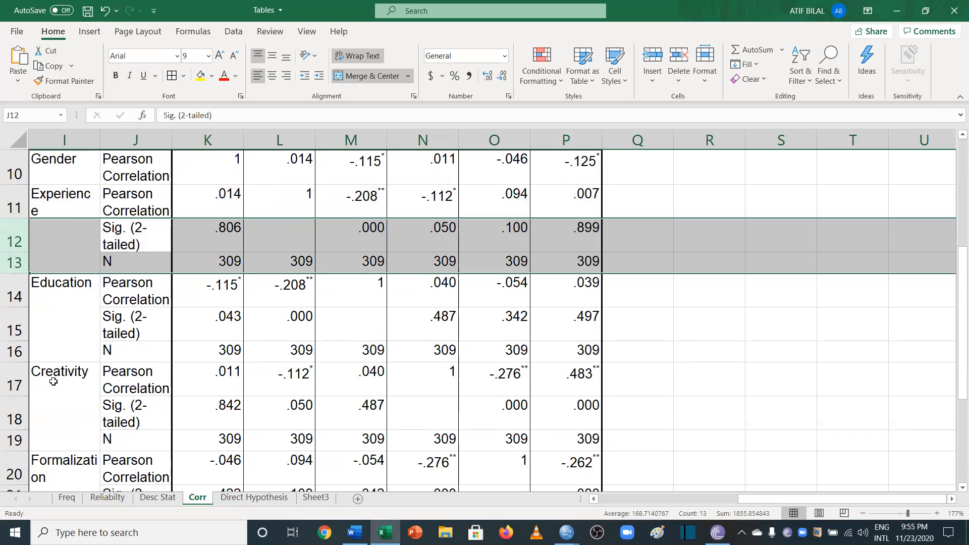
left_click(11, 270)
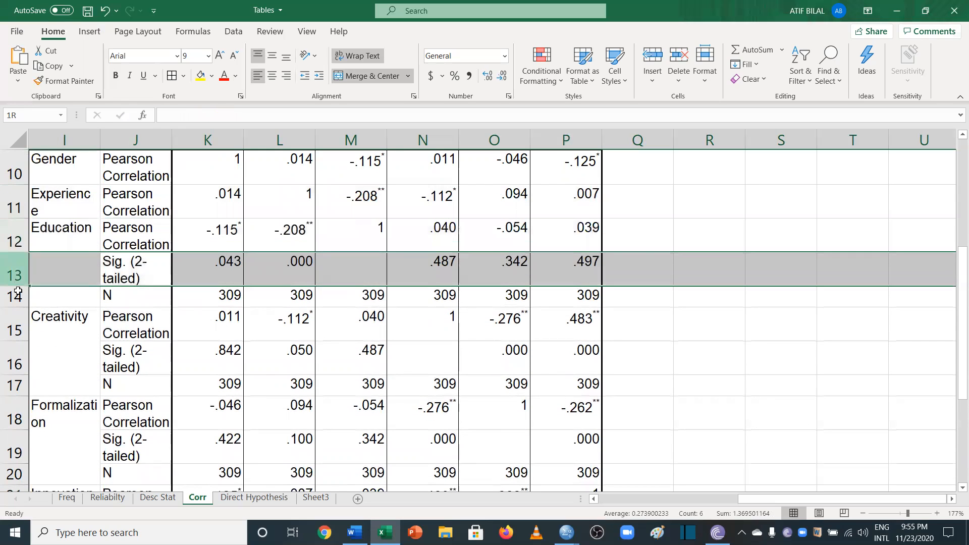
left_click(16, 296, "shift")
right_click(19, 301)
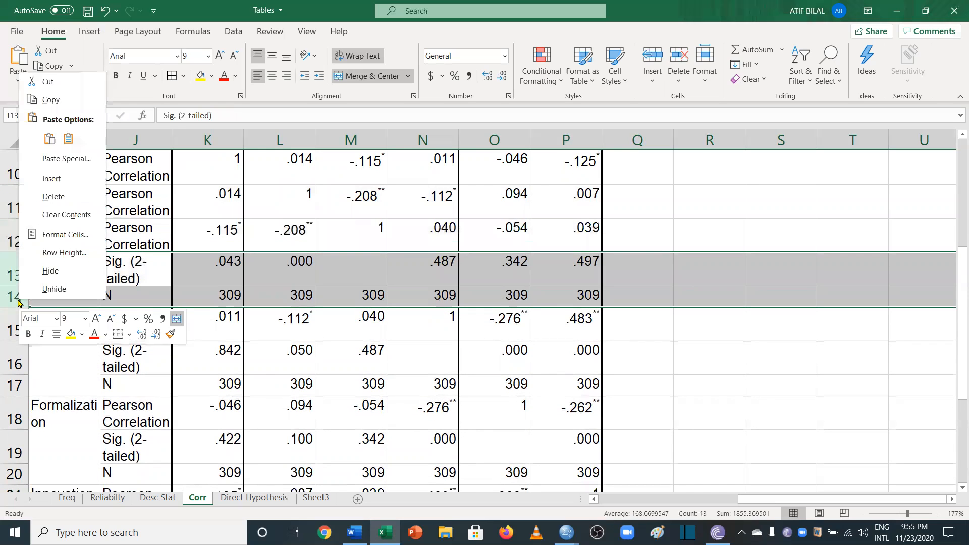
left_click(69, 196)
Step: Delete the Sig. (2-tailed) and N rows under Creativity and Formalization
left_click(14, 303)
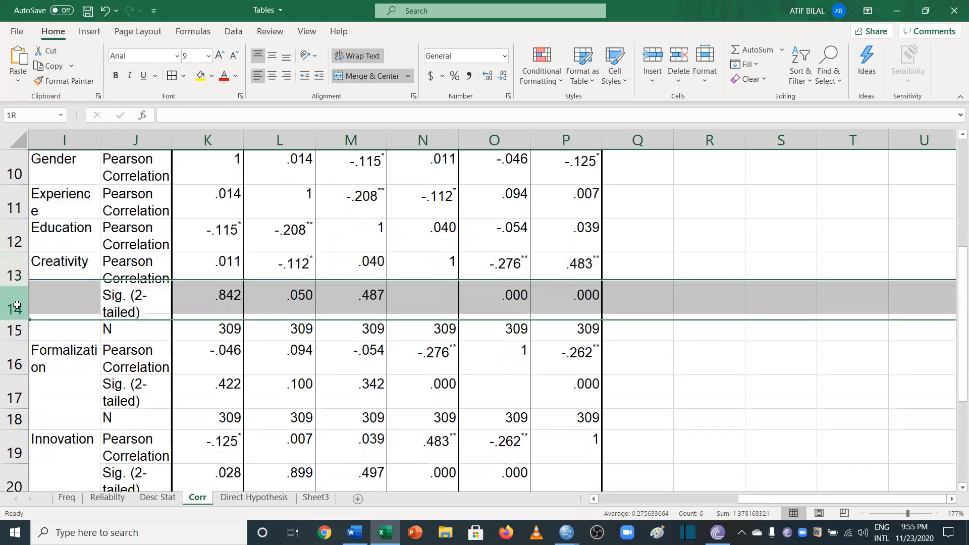
left_click(15, 331, "shift")
right_click(17, 332)
left_click(52, 228)
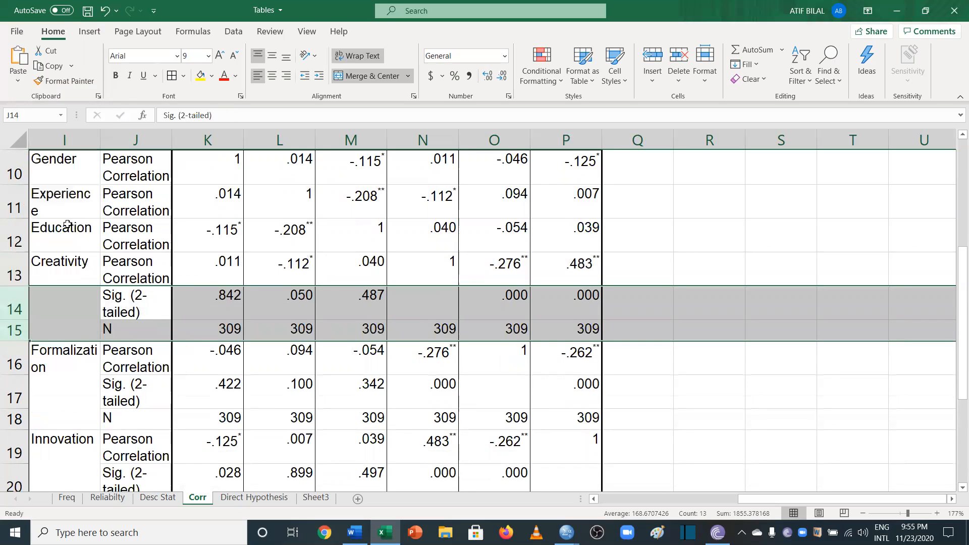
left_click_drag(16, 335, 16, 379)
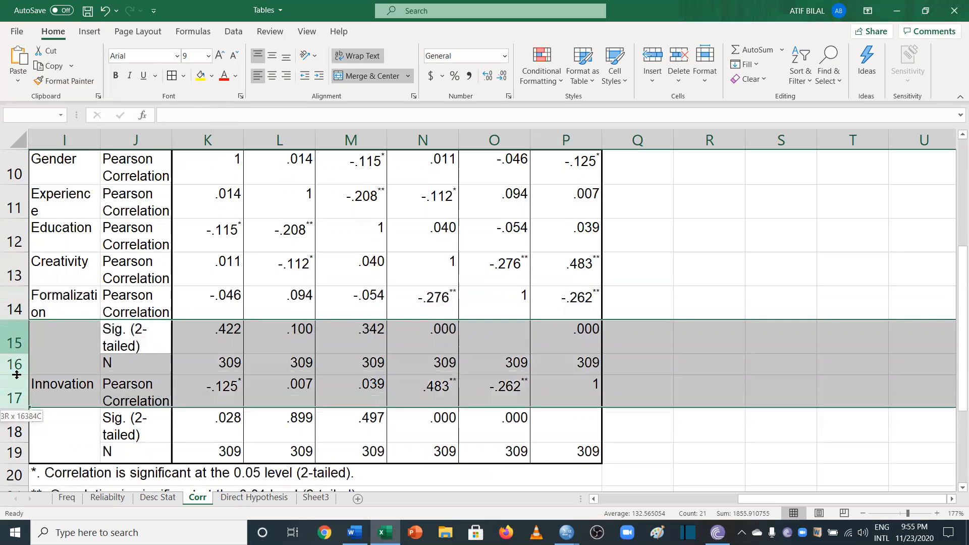
right_click(16, 379)
key("Escape")
left_click_drag(11, 341, 11, 362)
right_click(11, 363)
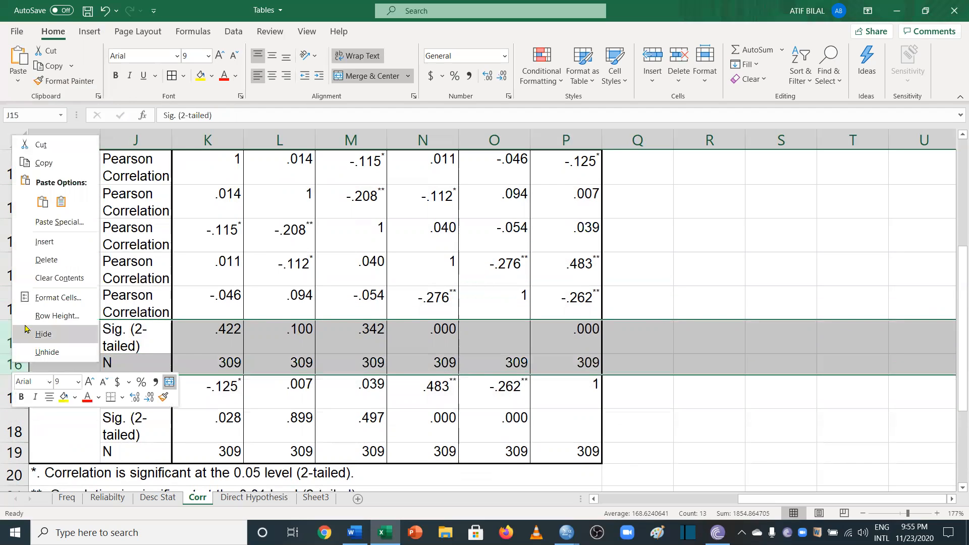
left_click(51, 255)
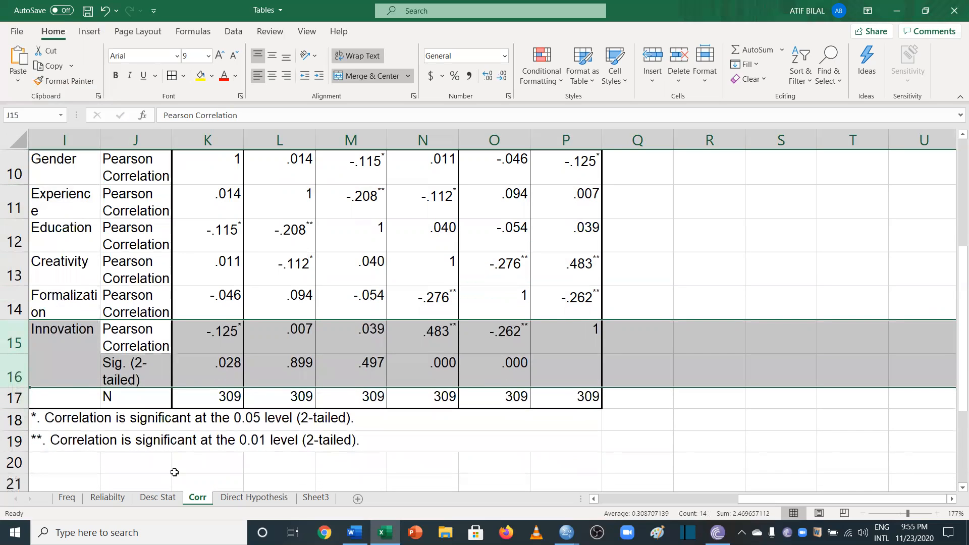
Step: Delete the Sig. (2-tailed) and N rows under Innovation, keeping the two significance notes below the table
left_click_drag(15, 374, 18, 398)
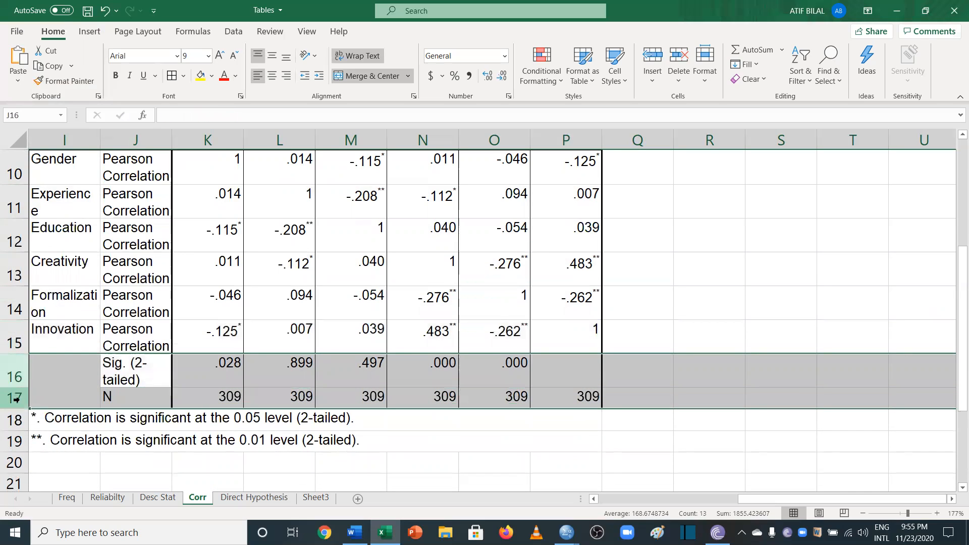
right_click(19, 401)
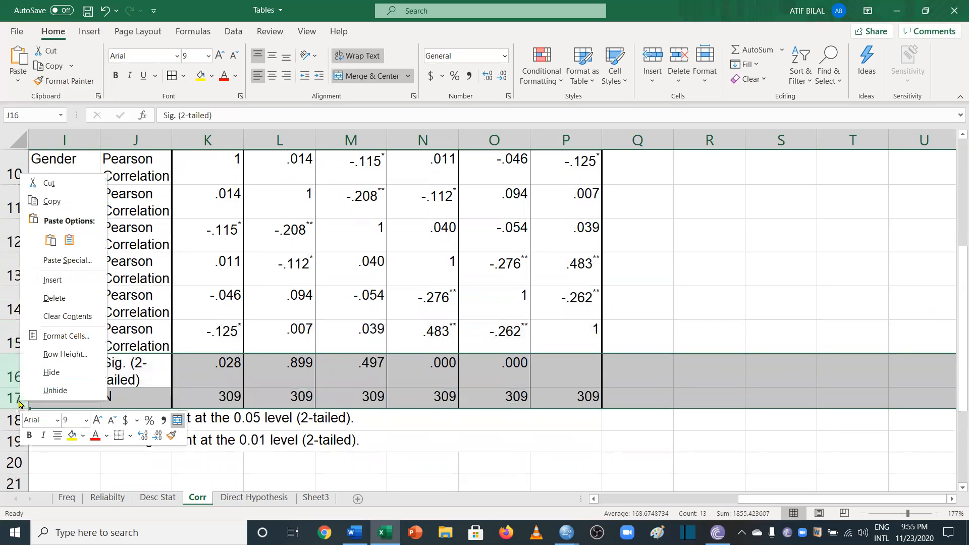
left_click(54, 298)
scroll(401, 404, "up", 2)
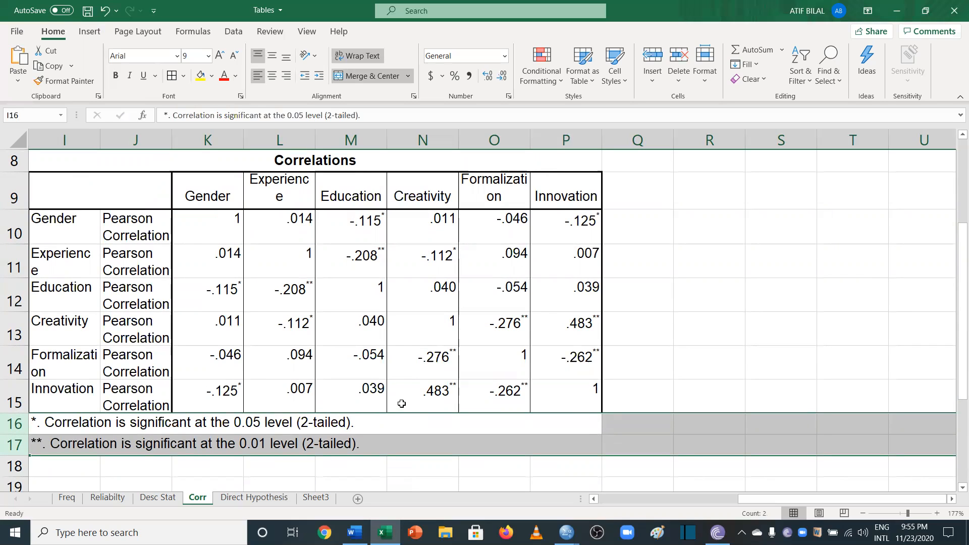
left_click_drag(298, 230, 445, 233)
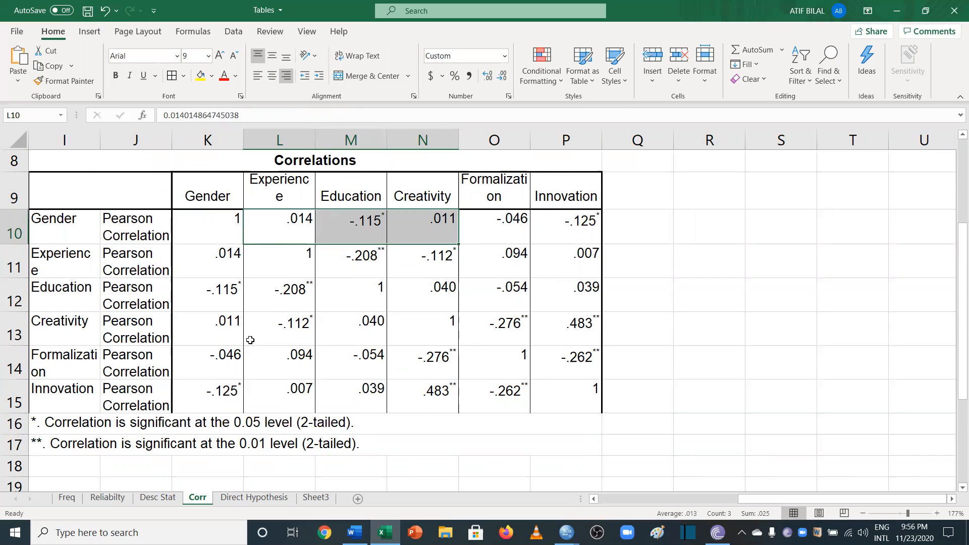
left_click(207, 405)
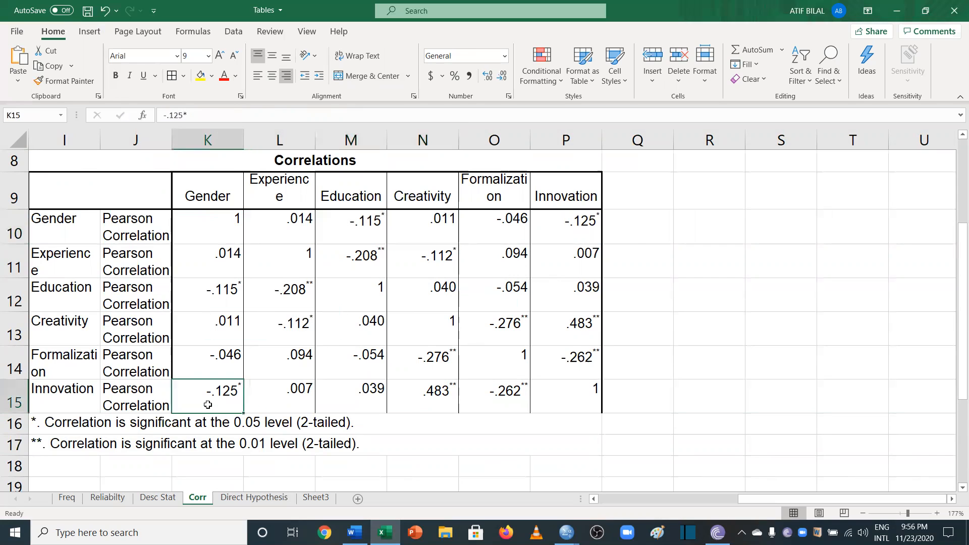
left_click(587, 232)
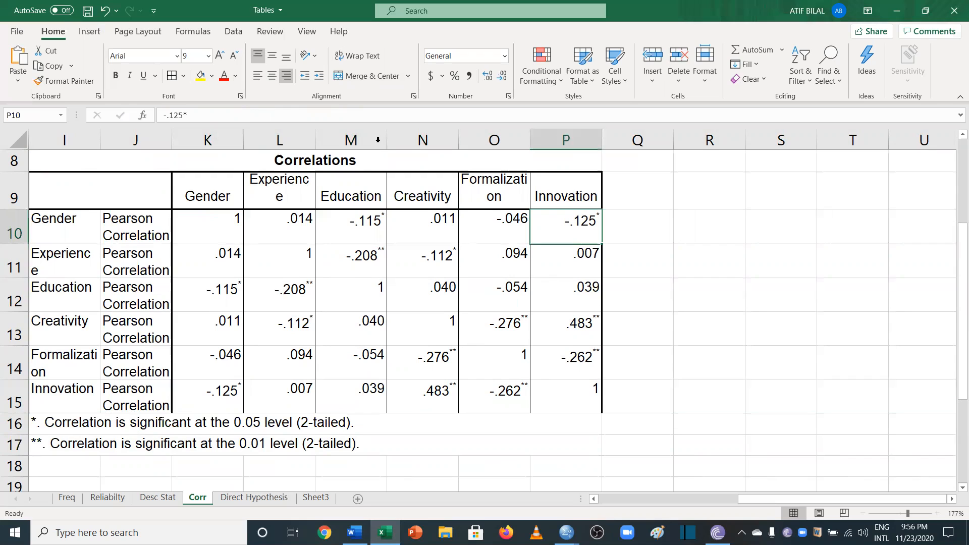
Step: Insert an empty column between the variable names and the Pearson Correlation labels
left_click(149, 144)
right_click(149, 145)
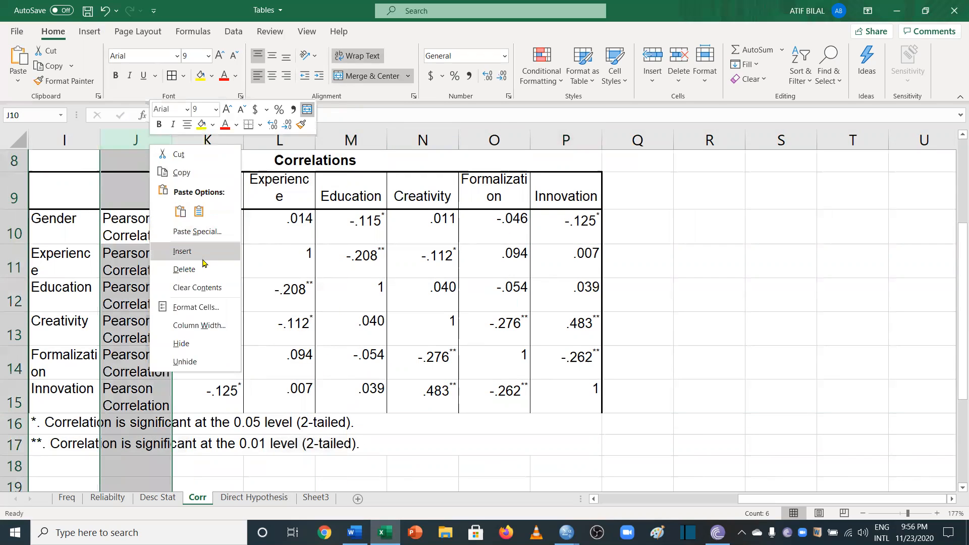
left_click(202, 260)
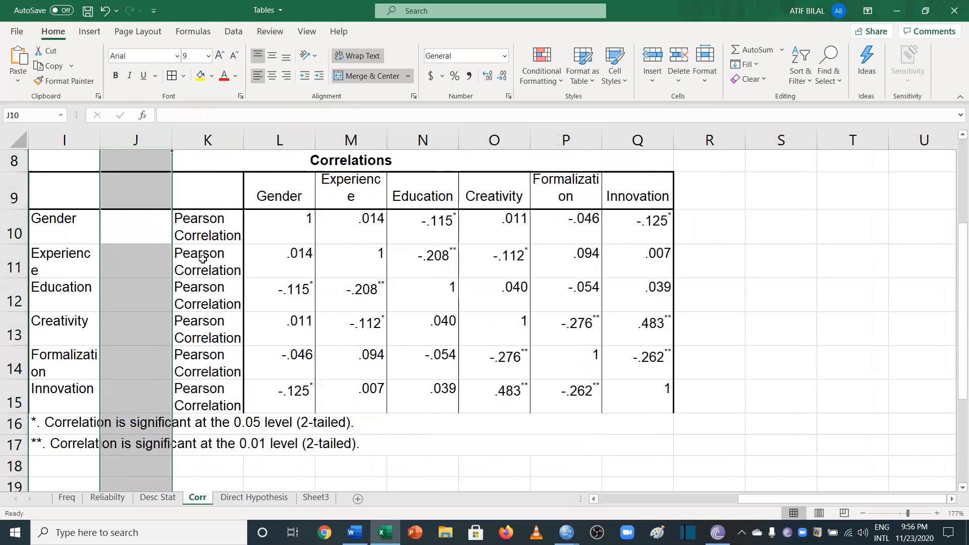
Step: Undo the inserted empty column and delete the column of Pearson Correlation labels from the correlation table
key("ctrl+z")
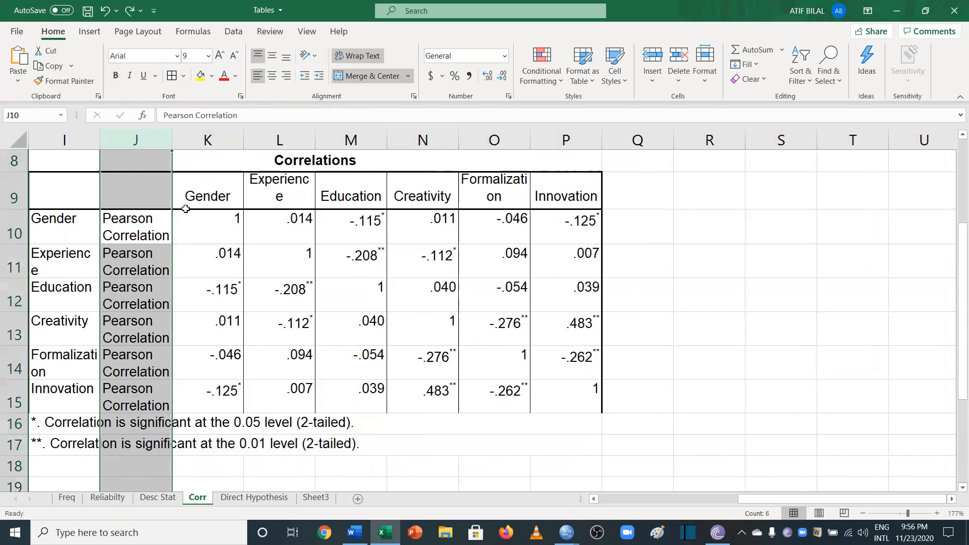
right_click(155, 141)
key("Escape")
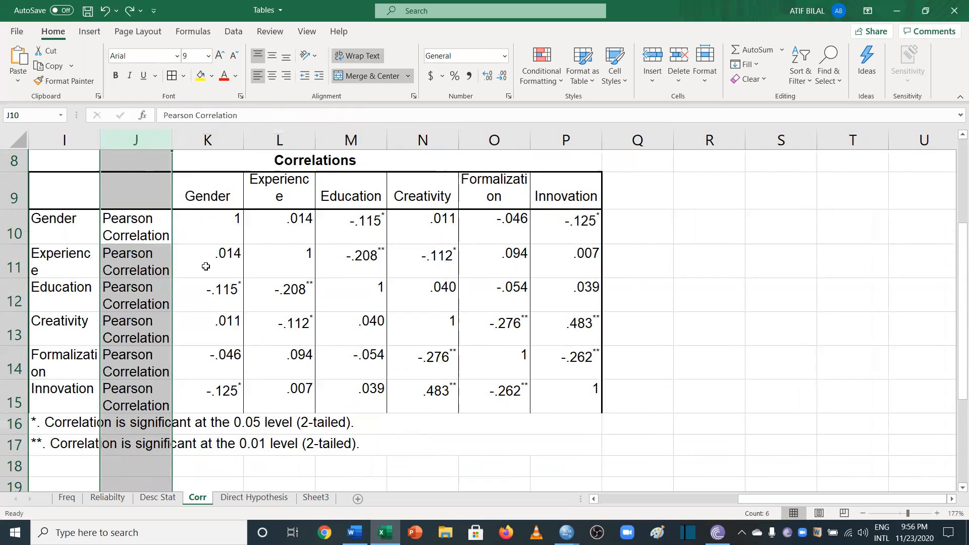
key("ctrl+minus")
Step: Clear the correlation values above the diagonal in the Gender, Experience and Education rows
left_click_drag(295, 222, 487, 220)
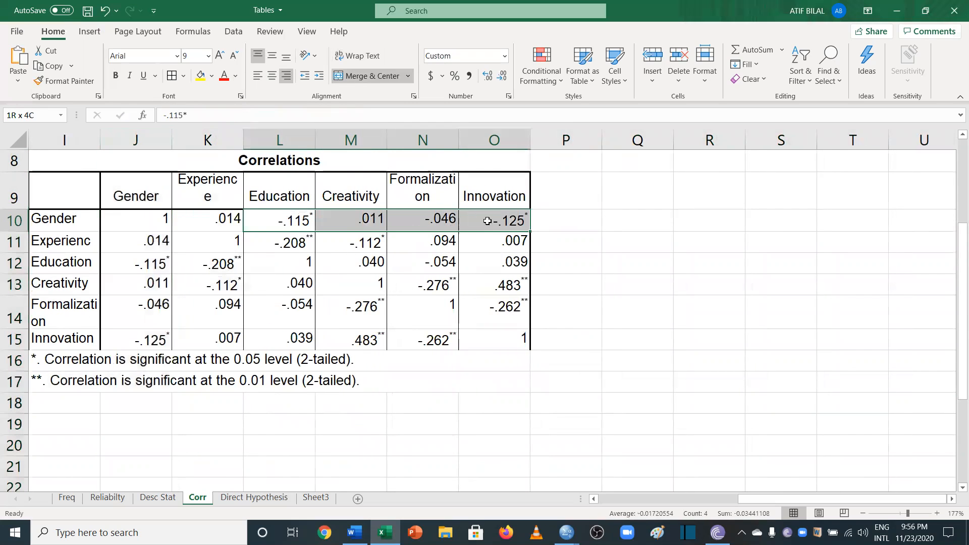
left_click_drag(226, 217, 488, 212)
key("Delete")
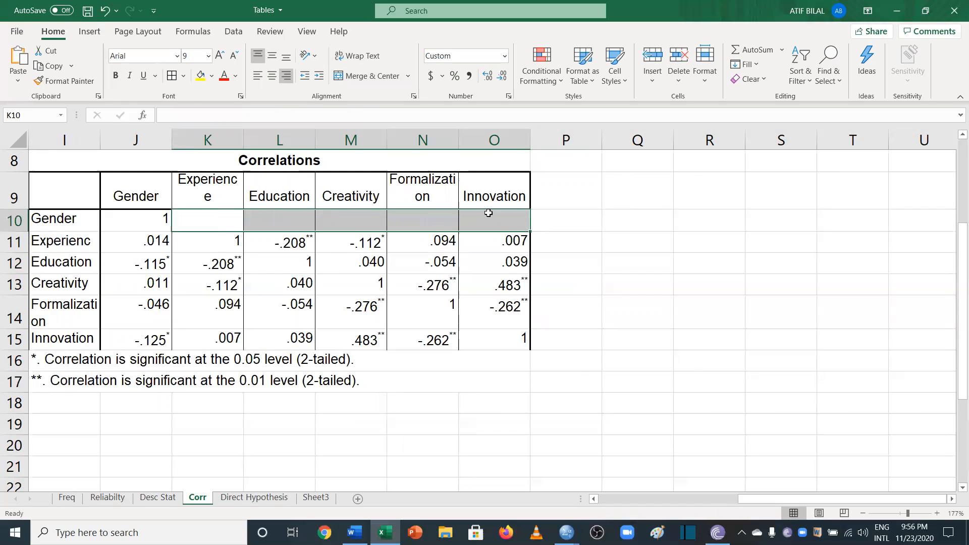
left_click_drag(305, 238, 487, 238)
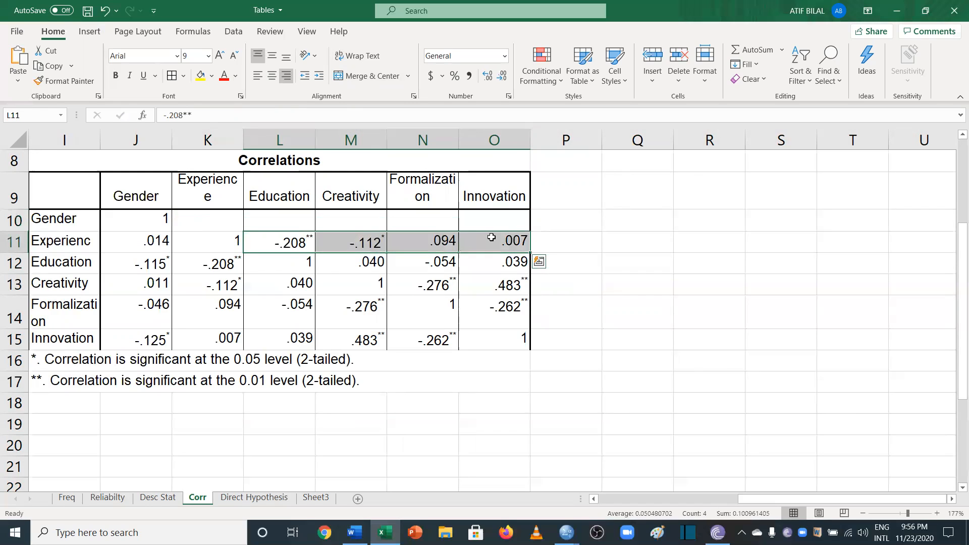
key("Delete")
left_click(371, 261)
left_click_drag(419, 259, 479, 261)
key("Delete")
key("Left")
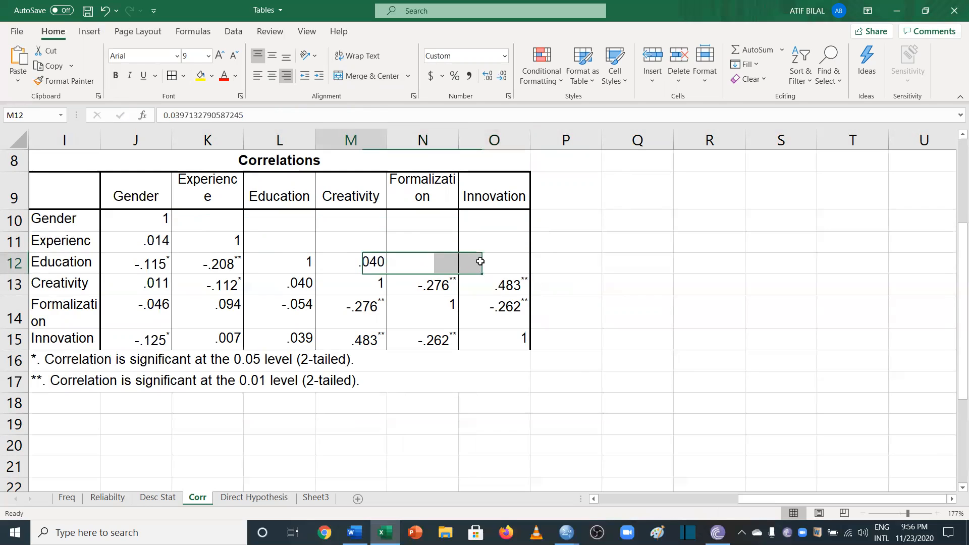
key("Delete")
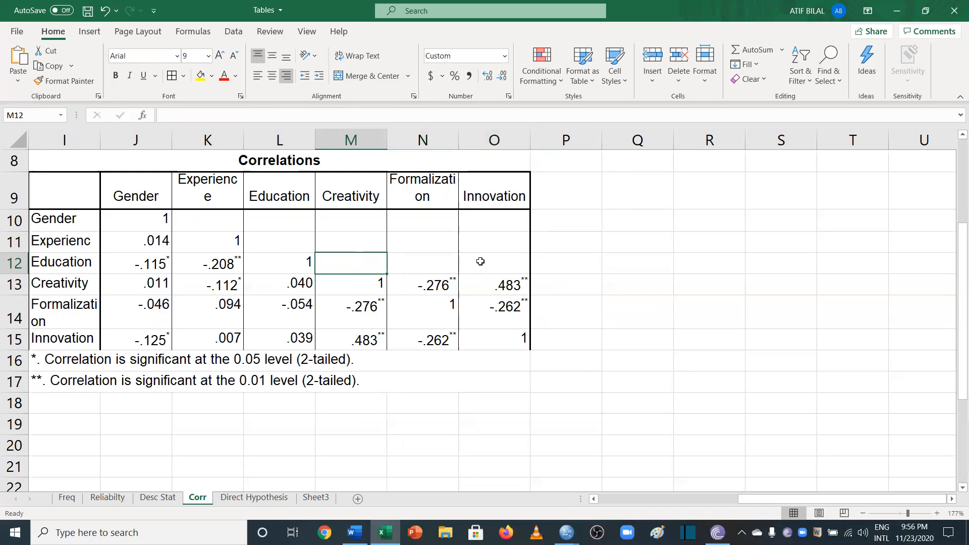
Step: Clear the correlation values above the diagonal in the Creativity and Formalization rows
key("Down")
key("Right")
key("shift+Right")
key("Delete")
key("Down")
key("Right")
key("Delete")
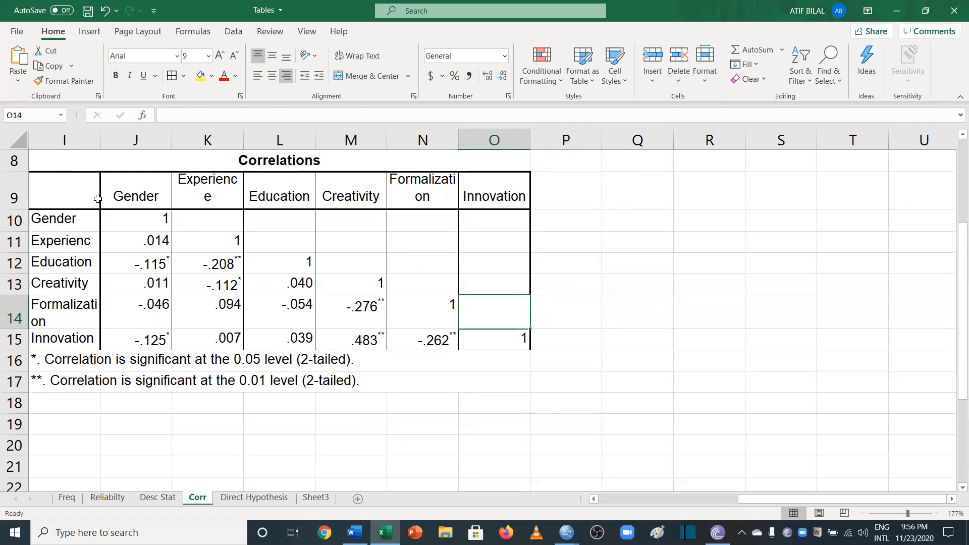
Step: Set the whole correlation table, including its title and notes, to 12-point Times New Roman
double_click(115, 164)
left_click_drag(115, 162, 252, 262)
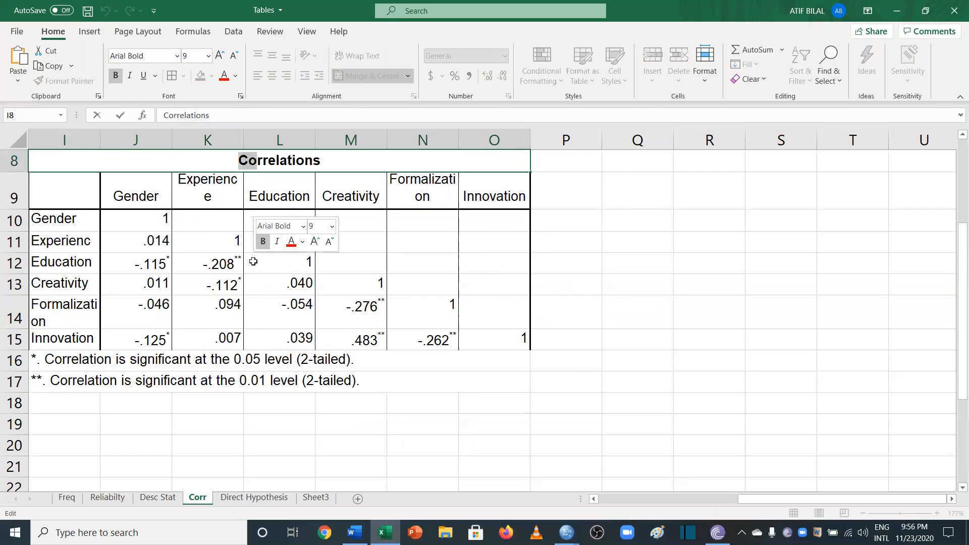
left_click(221, 306)
left_click_drag(135, 160, 156, 384)
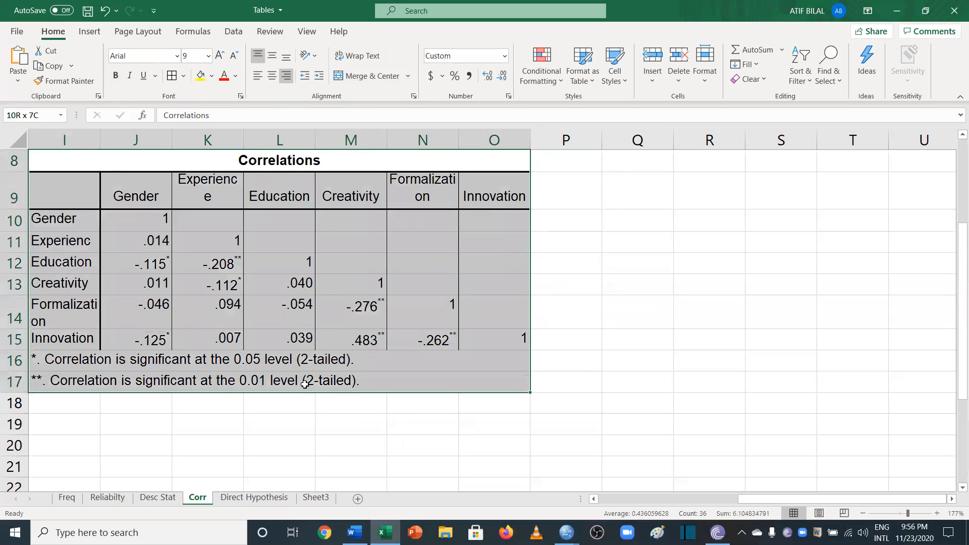
left_click(208, 57)
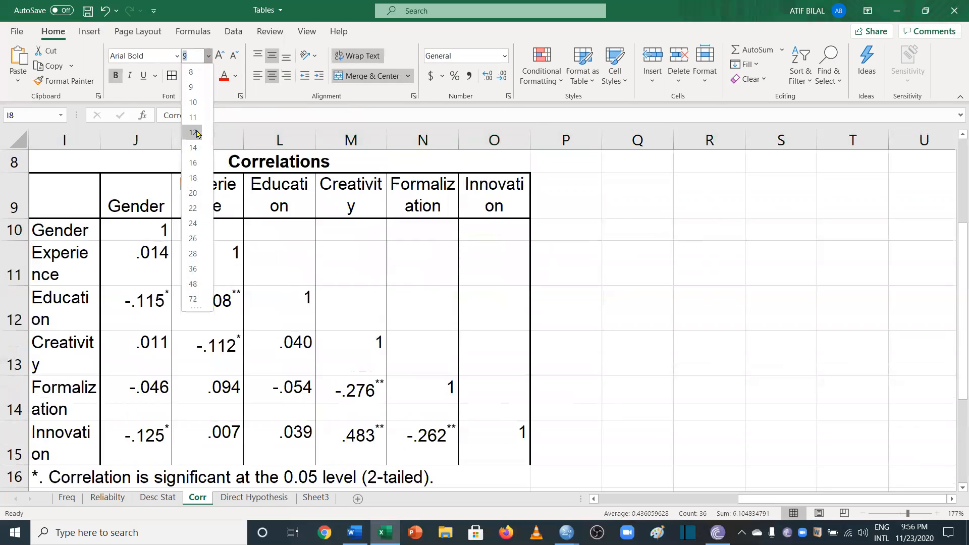
left_click(192, 138)
left_click(178, 57)
type("Times New Roman")
key("Return")
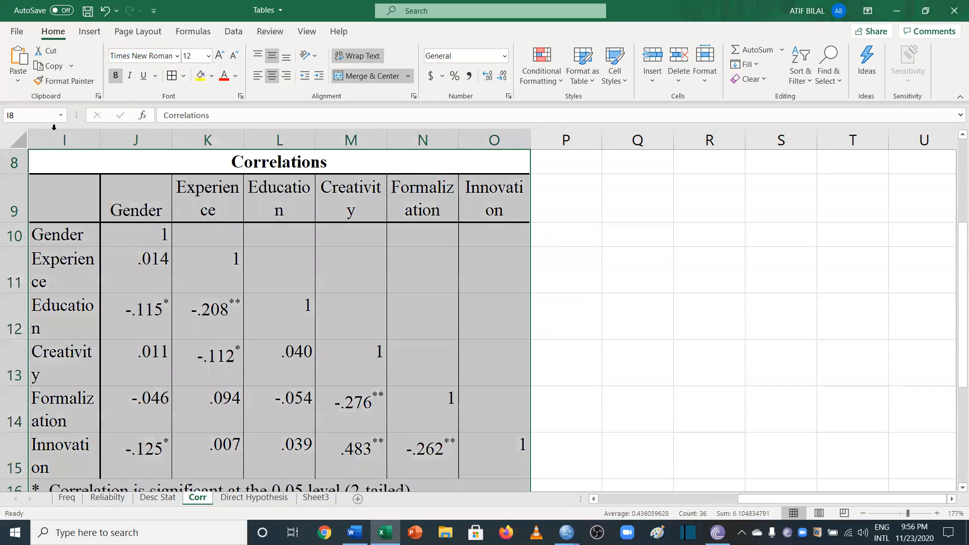
Step: Auto-fit the column widths and row heights of the Corr sheet to their contents
left_click_drag(99, 143, 218, 159)
left_click(177, 291)
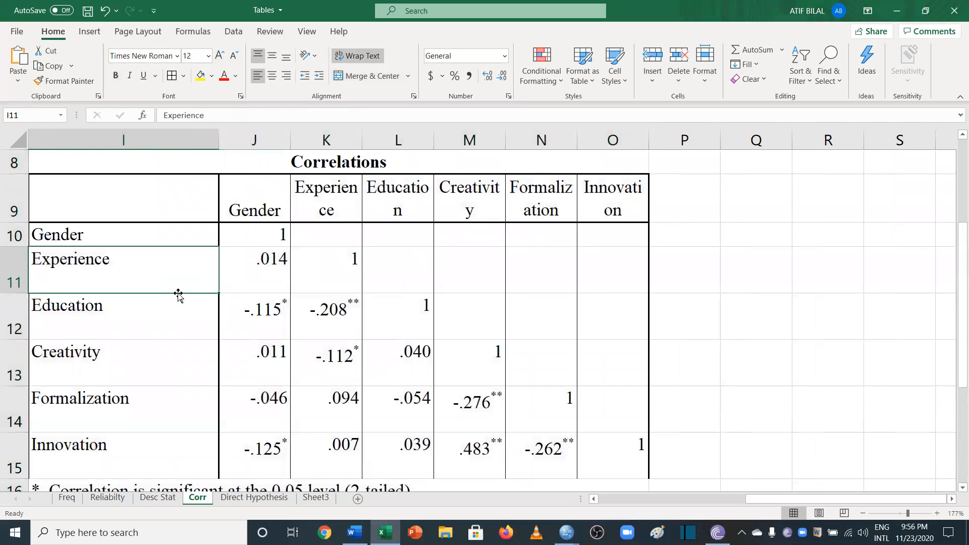
left_click(19, 141)
double_click(217, 140)
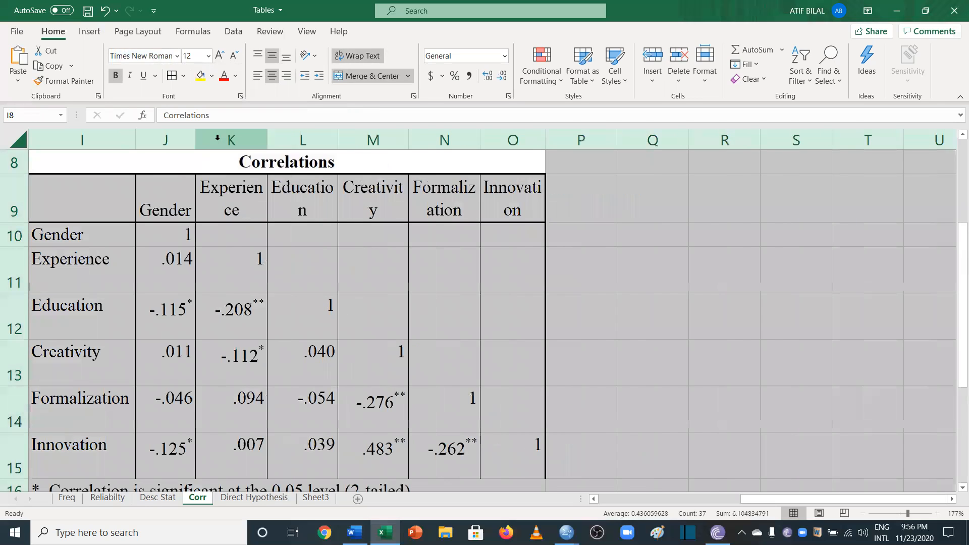
double_click(26, 247)
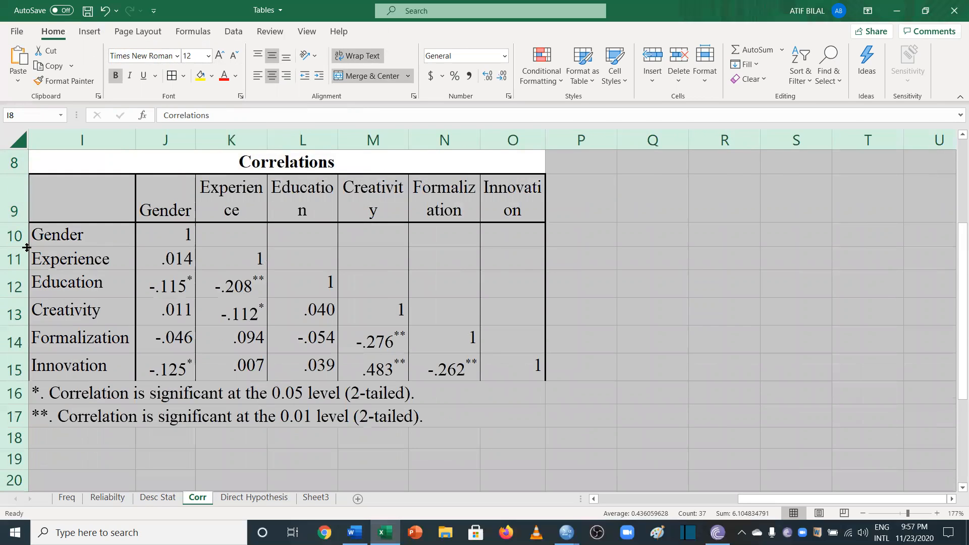
left_click(460, 409)
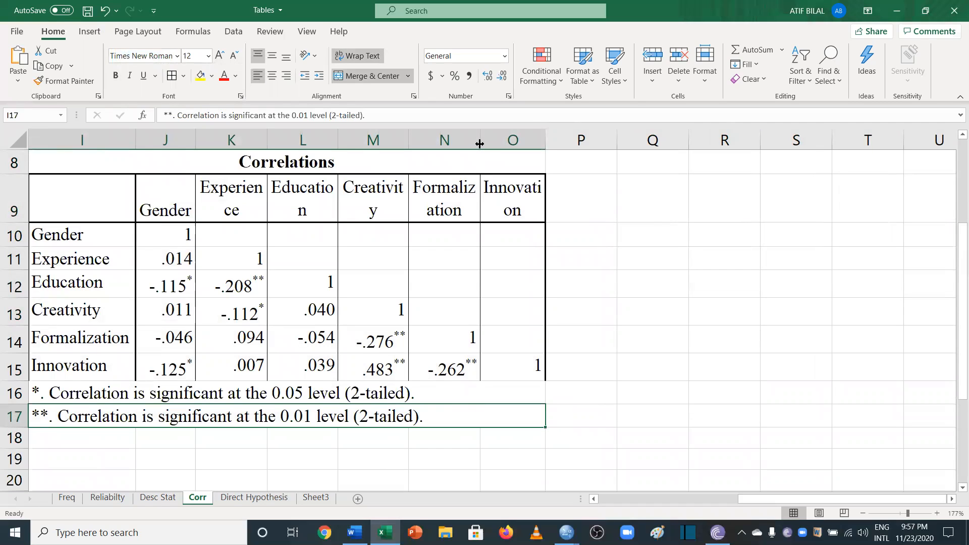
Step: Apply all borders to the correlation table from its title to the significance notes and copy it
left_click_drag(134, 170, 239, 420)
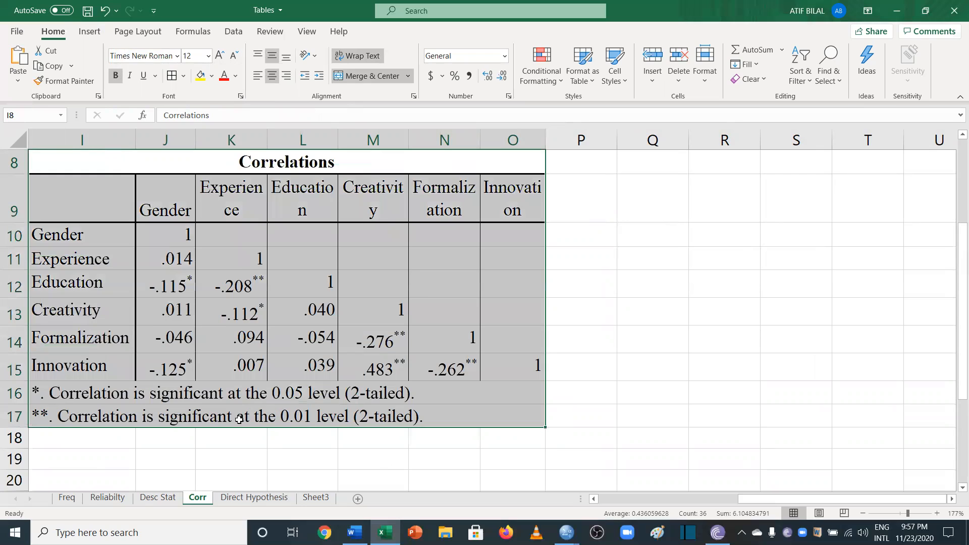
left_click(173, 76)
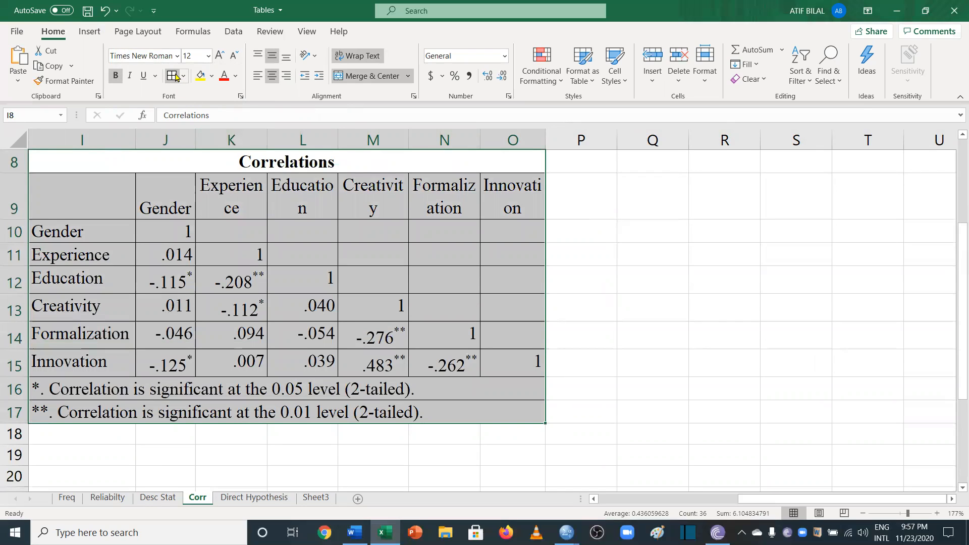
key("ctrl+c")
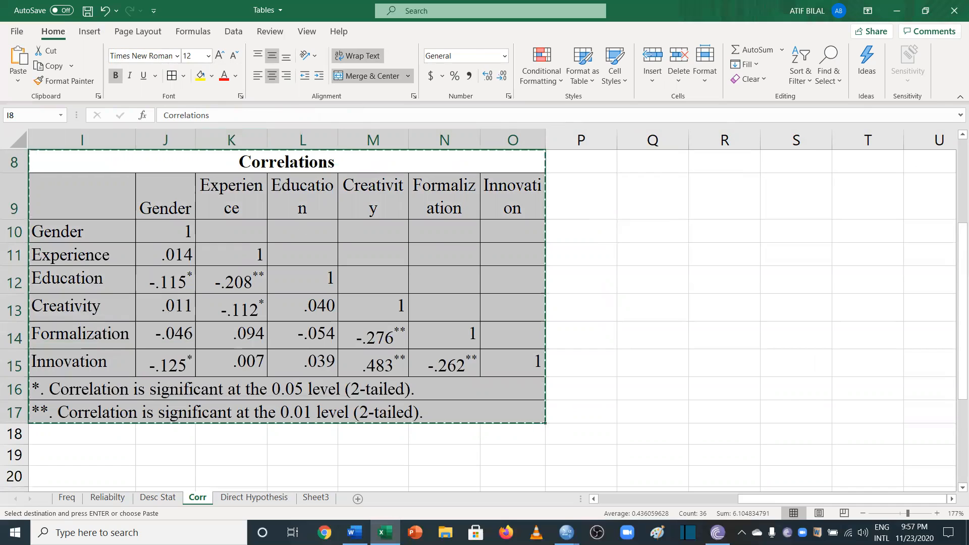
Step: Switch to the Chapter 4 document in Word and paste the correlation table below the N = 309 note, leaving blank space between
left_click(355, 532)
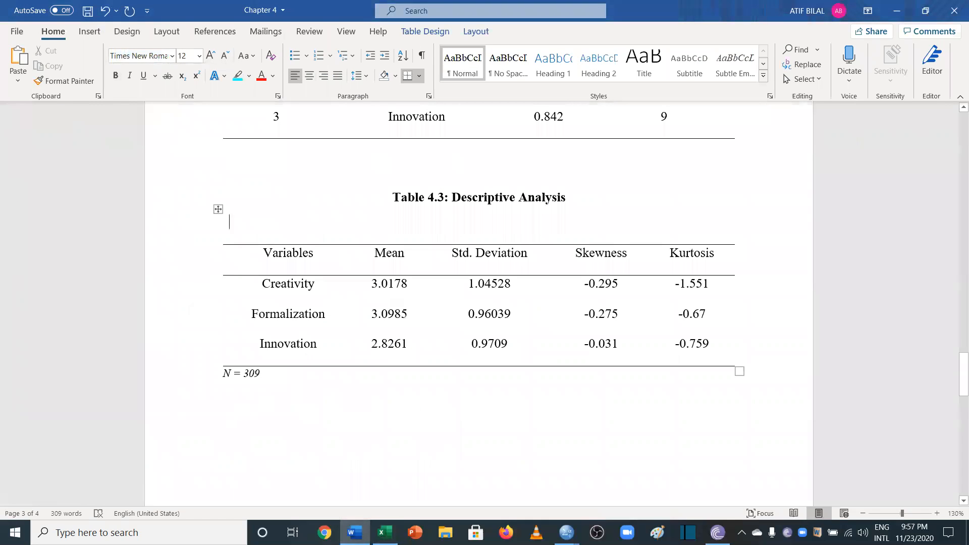
left_click(230, 372)
key("Return")
key("Return")
key("ctrl+v")
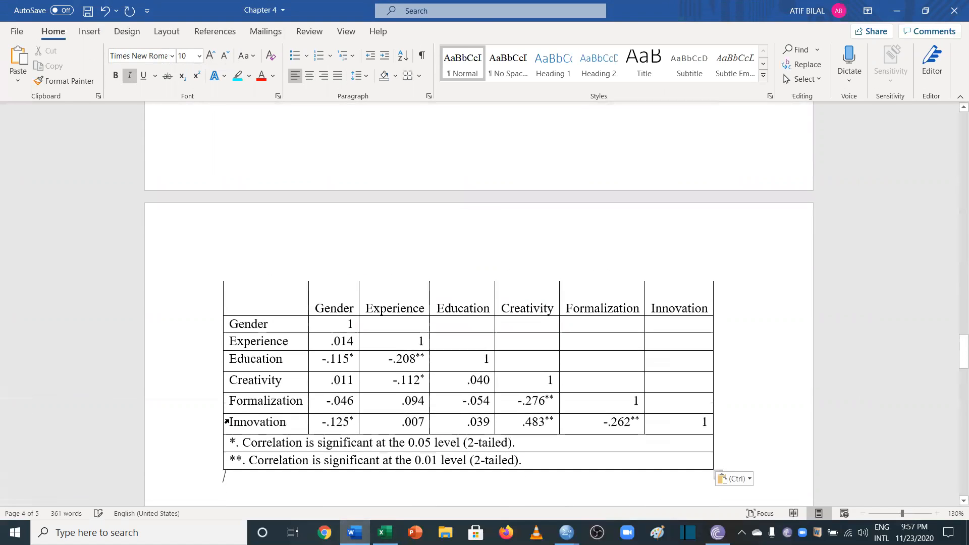
Step: Insert three blank lines above the pasted correlation table to move all of it onto the following page
scroll(277, 379, "down", 2)
scroll(335, 346, "up", 4)
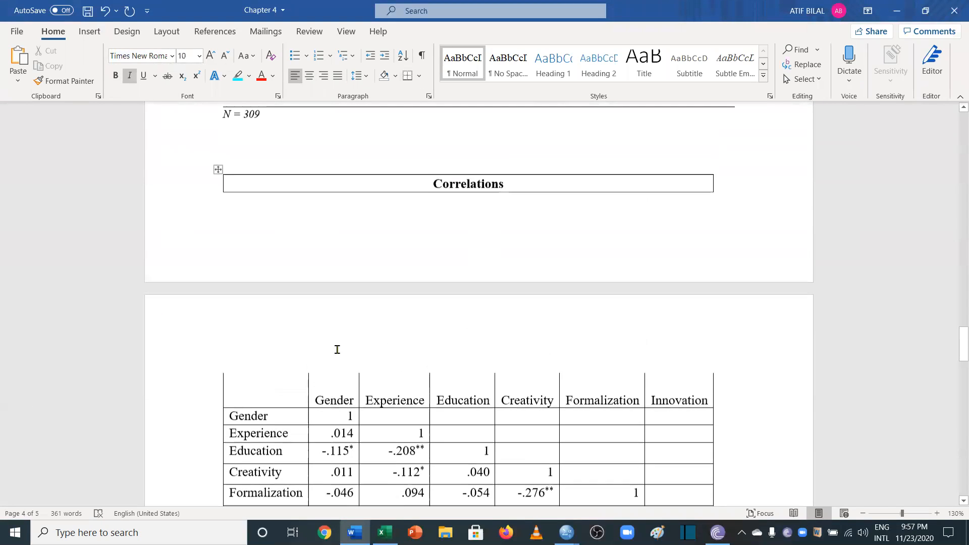
left_click(225, 167)
key("Return")
key("Return")
key("Return")
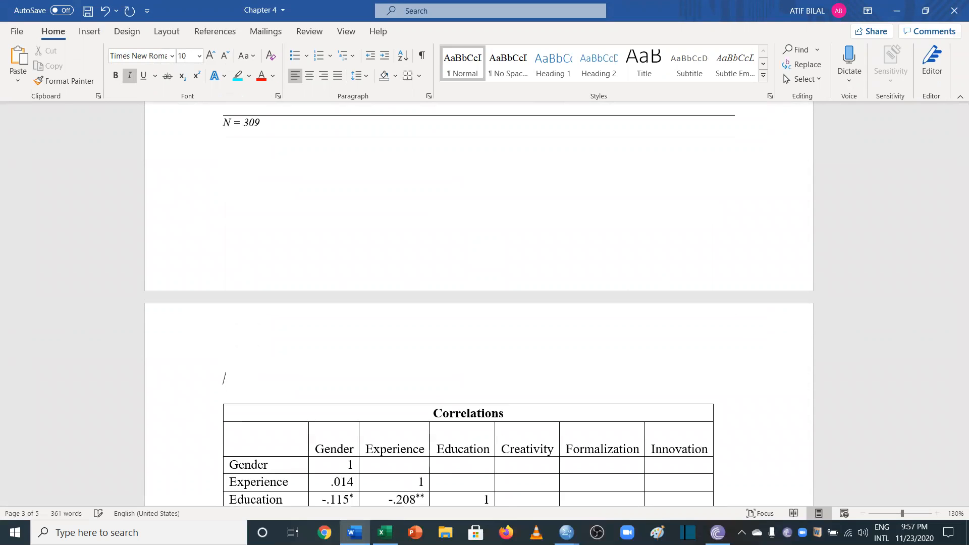
Step: Add "Table 4.4:" before the Correlations title in the table's first row
left_click(433, 435)
scroll(479, 303, "down", 15)
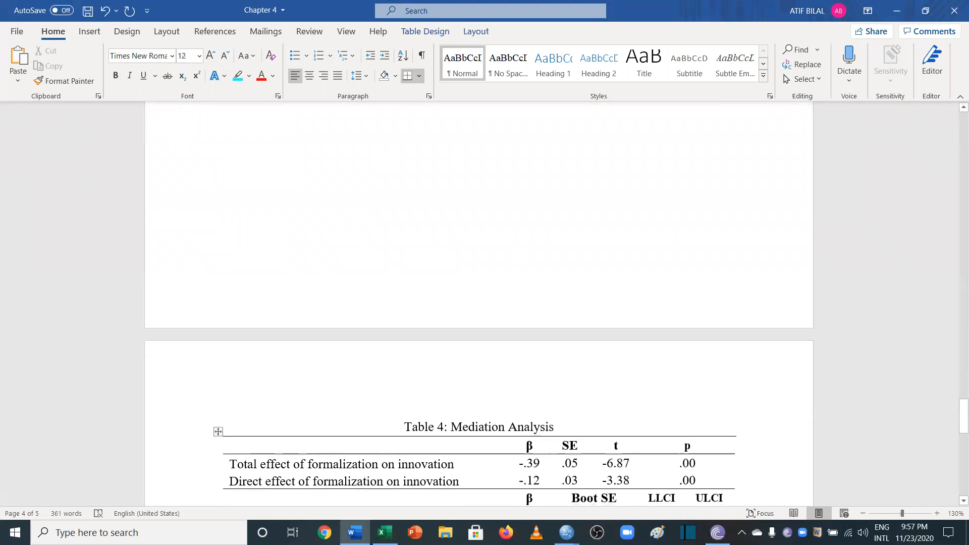
scroll(269, 162, "up", 15)
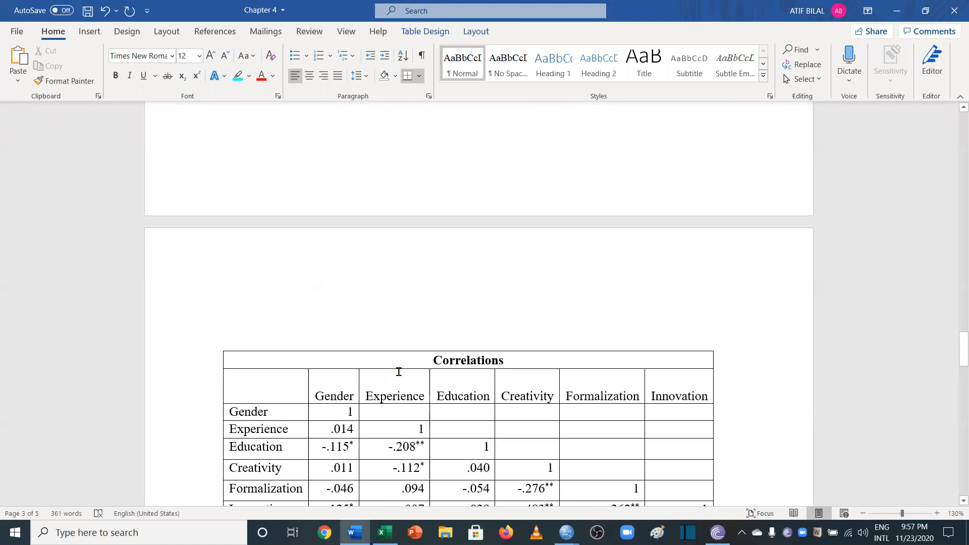
left_click(417, 359)
type("Table ")
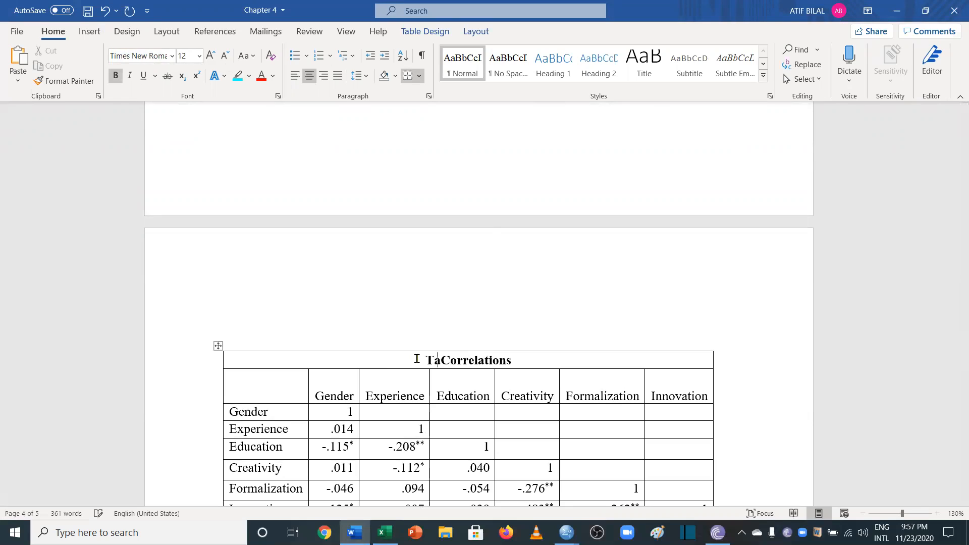
type("4.4:")
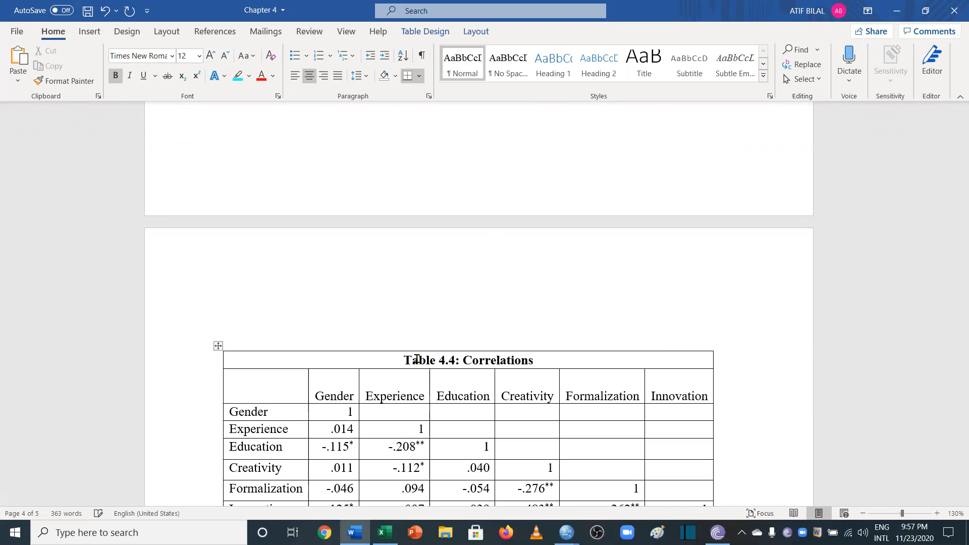
Step: Fit the correlation table to the window width and remove all of its borders
scroll(417, 358, "down", 3)
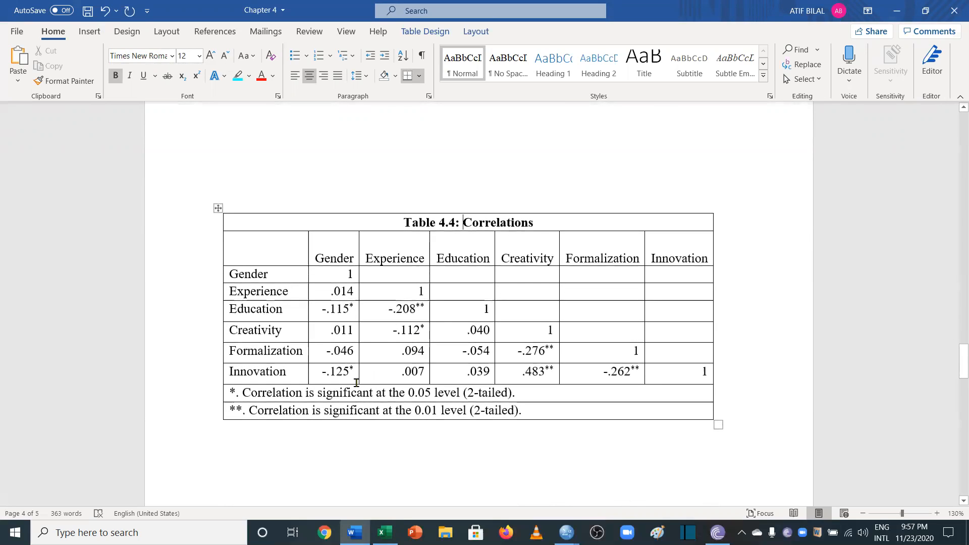
left_click(218, 208)
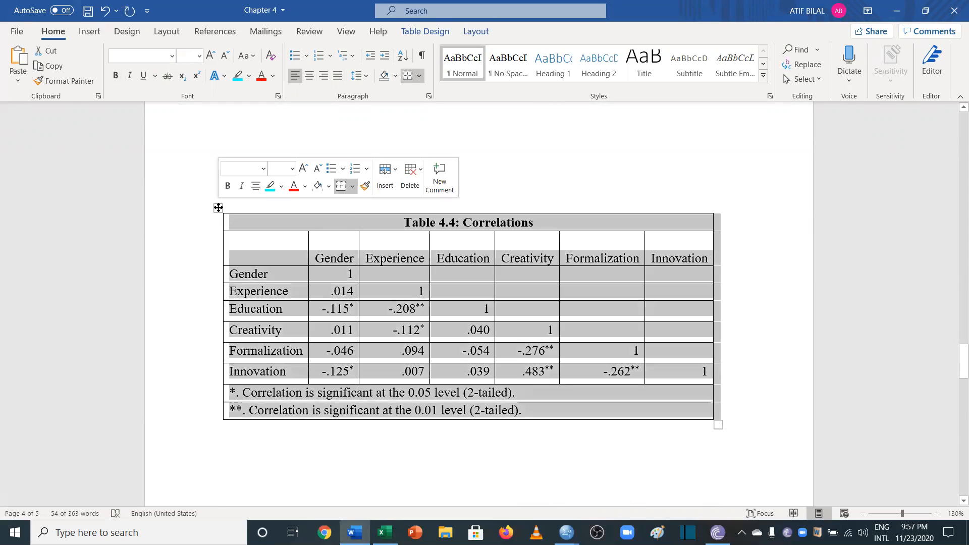
right_click(218, 207)
mouse_move(321, 390)
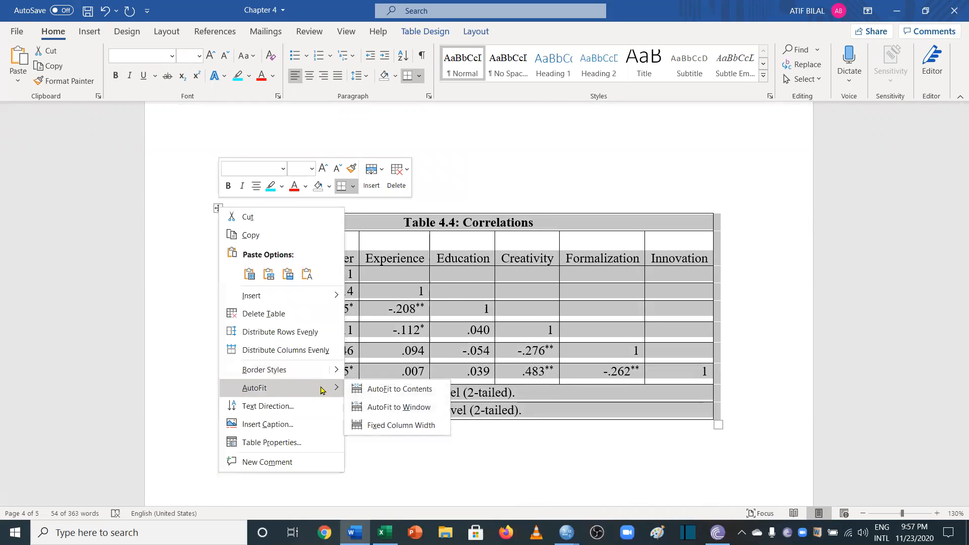
left_click(382, 408)
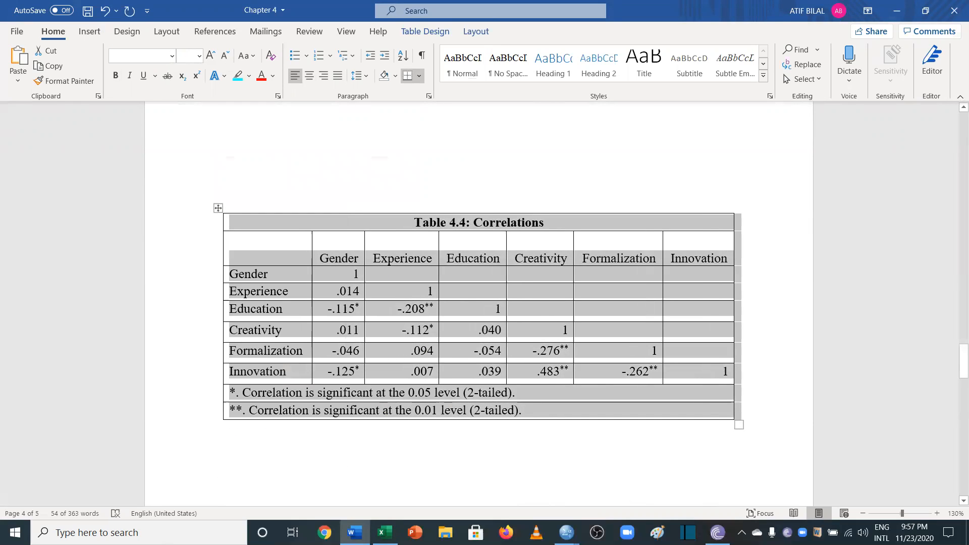
left_click(418, 76)
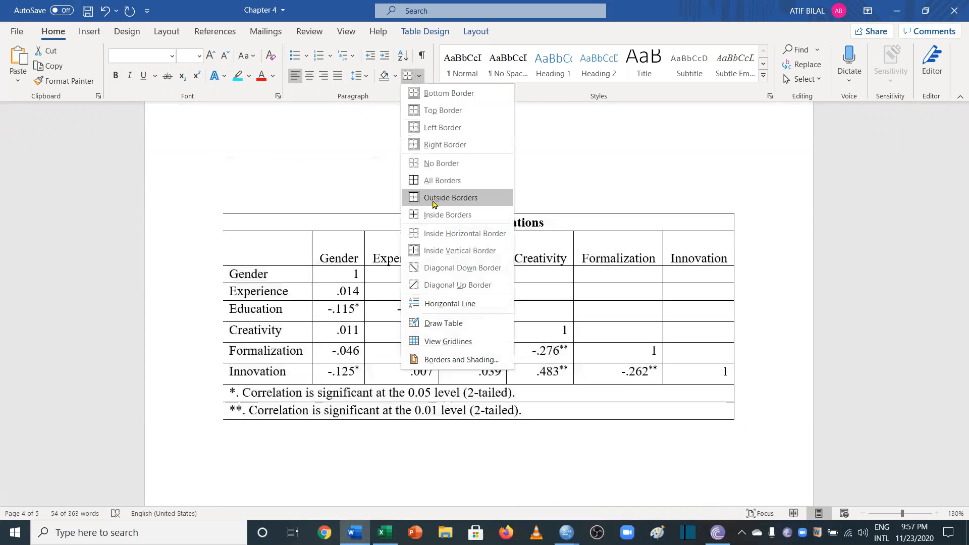
left_click(447, 162)
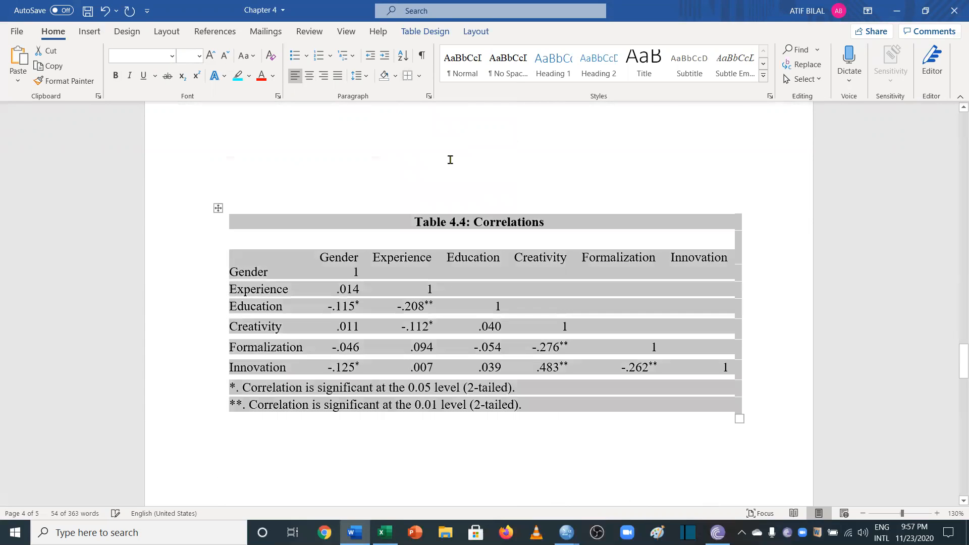
Step: Add bottom and top borders to the variable heading row of the Table 4.4 correlation table
left_click(357, 273)
mouse_move(236, 253)
left_mouse_down()
mouse_move(592, 248)
mouse_move(714, 259)
left_mouse_up()
left_click(420, 80)
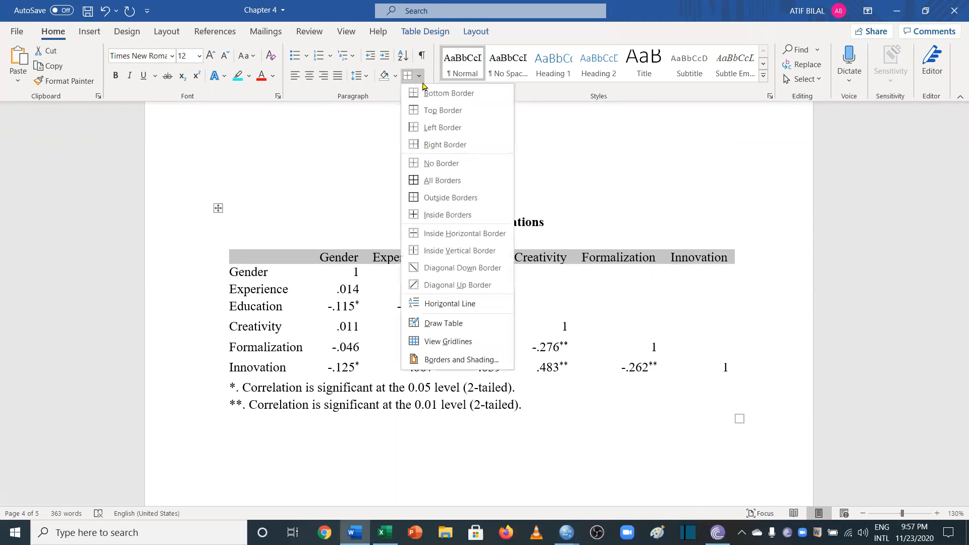
left_click(444, 93)
left_click(419, 78)
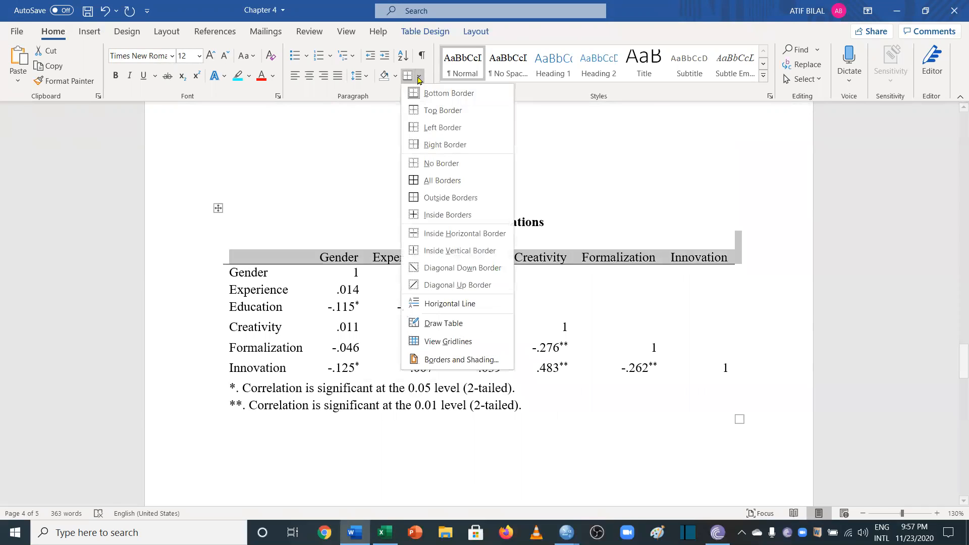
left_click(437, 110)
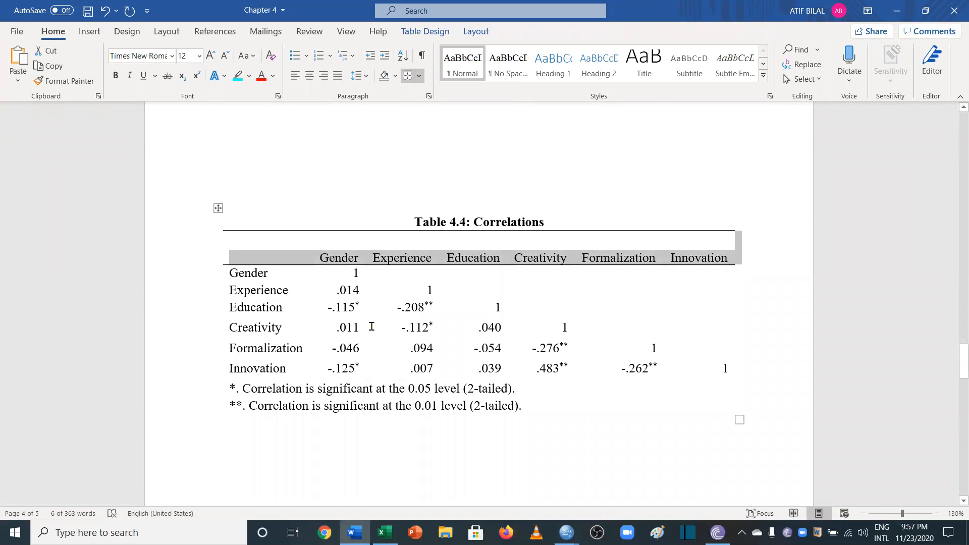
Step: Add a bottom border beneath the Innovation row of the correlation table
left_click_drag(230, 368, 738, 369)
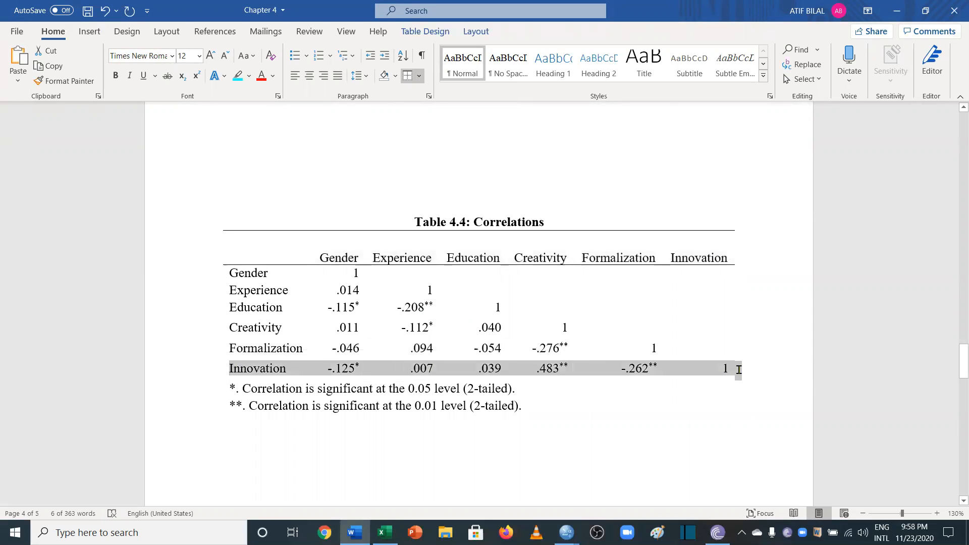
left_click(419, 76)
left_click(429, 93)
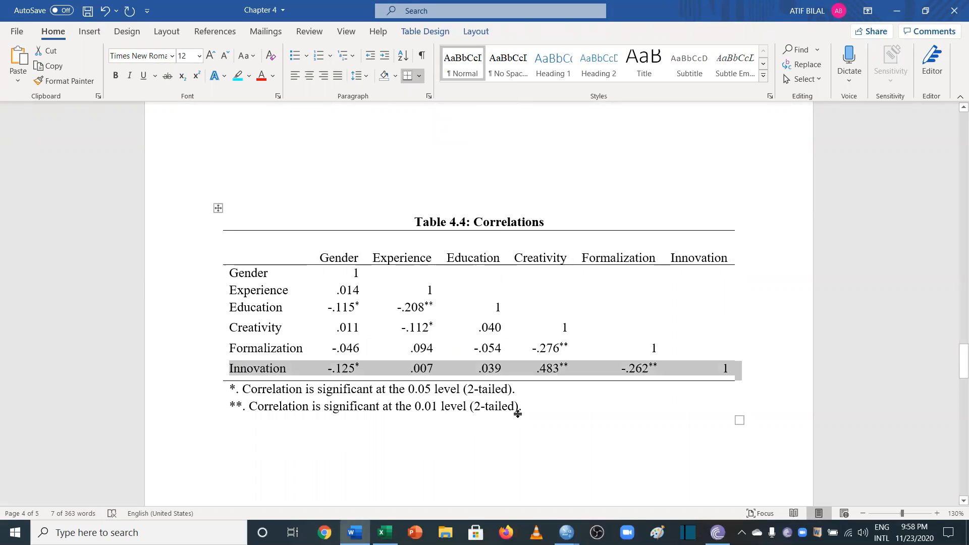
Step: Set the two significance notes below the correlation table to font size 10 and italic
left_click_drag(486, 396, 228, 393)
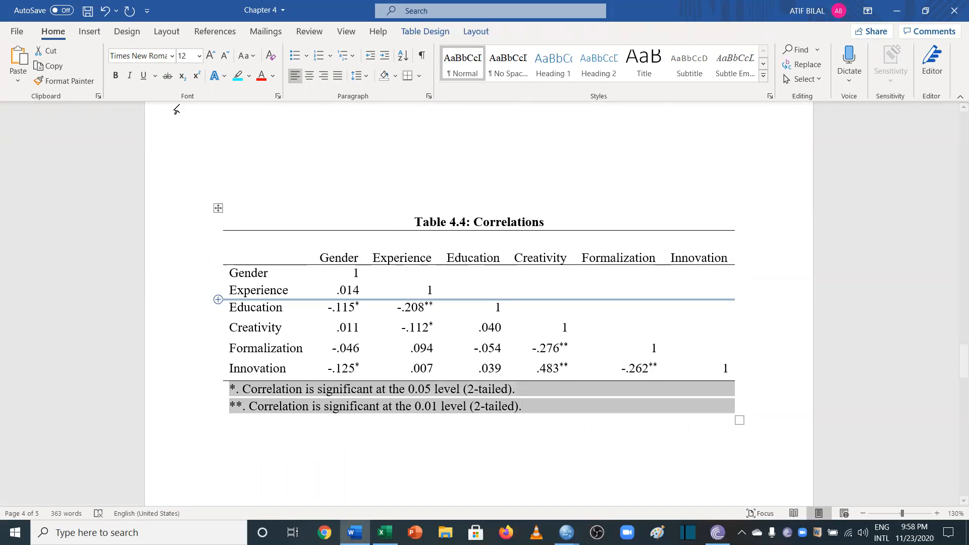
left_click(200, 56)
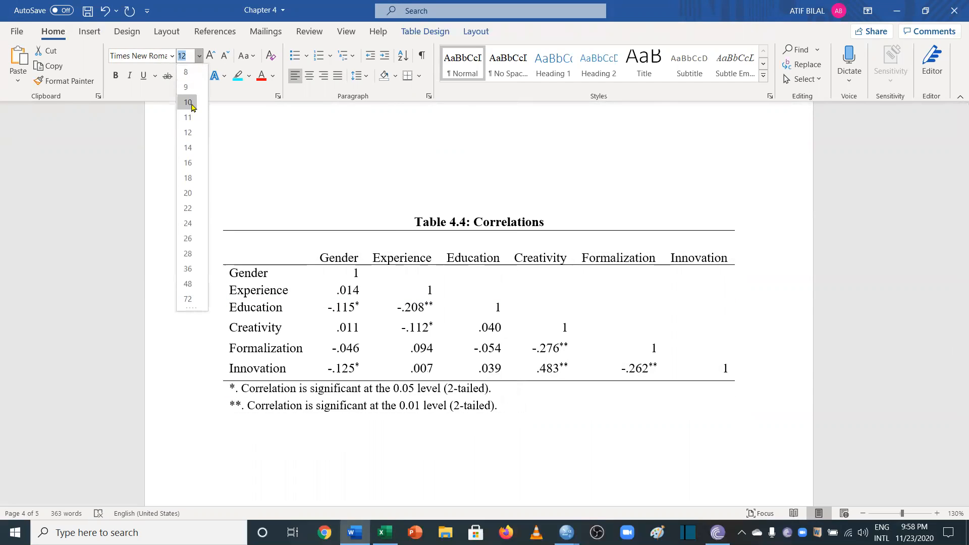
left_click(188, 102)
left_click(129, 78)
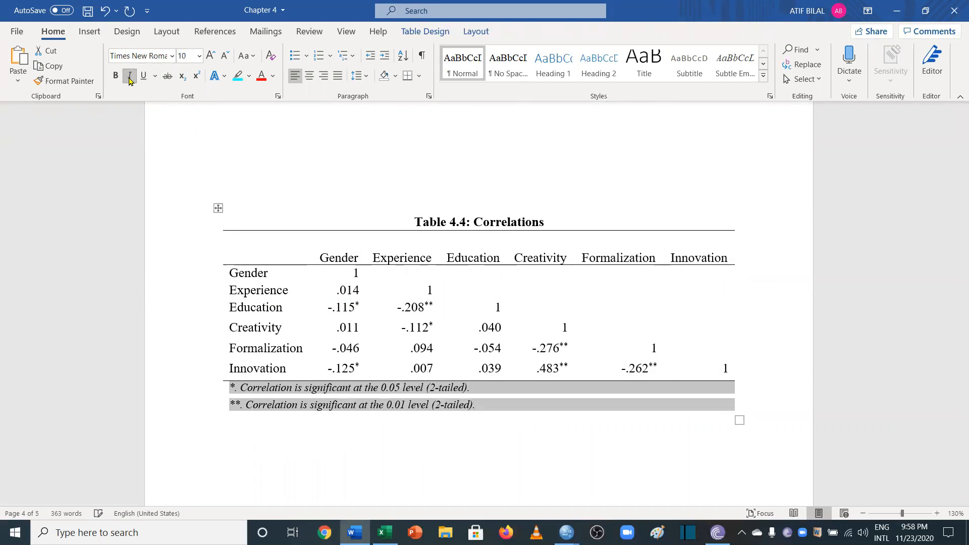
left_click(382, 422)
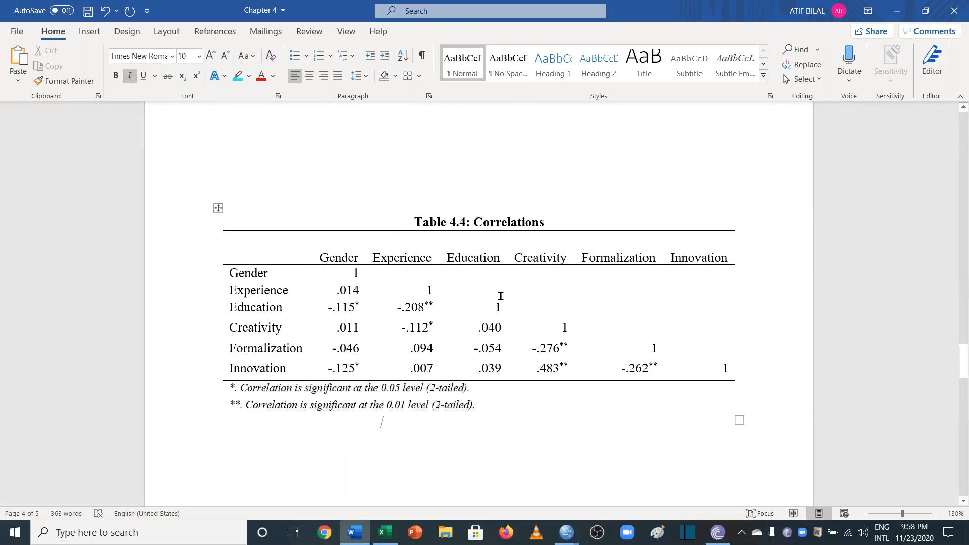
Step: Try bold formatting on the variable names in the correlation table's heading row
left_click_drag(321, 254, 731, 257)
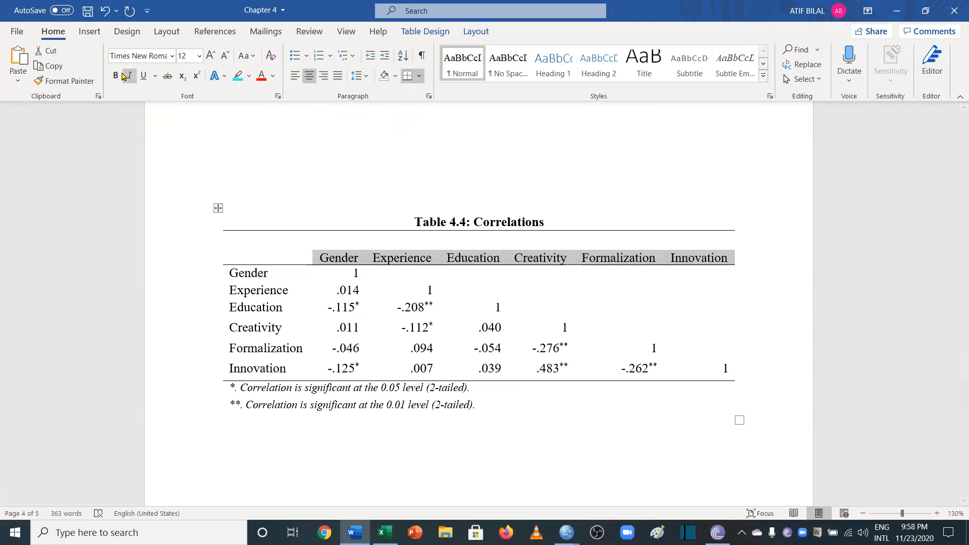
key("ctrl+b")
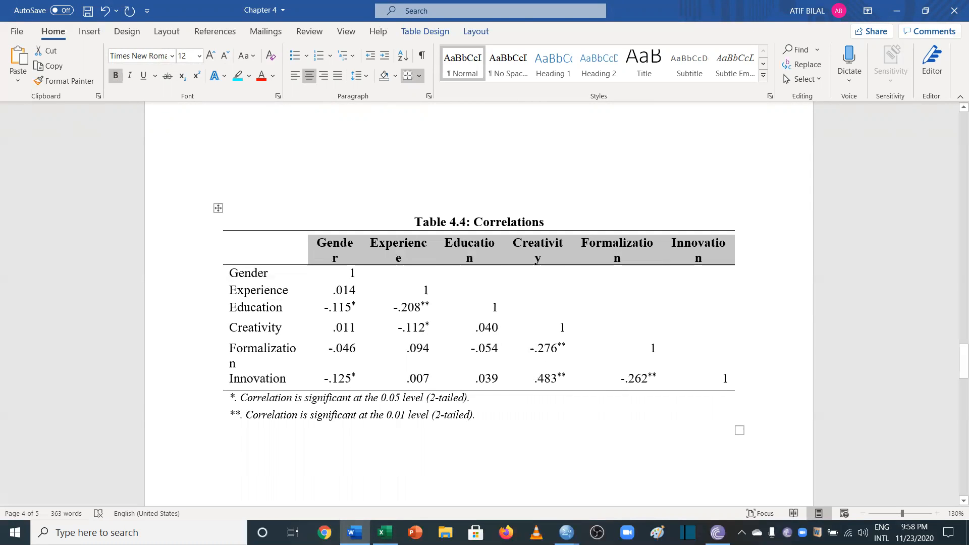
left_click(116, 75)
left_click(382, 422)
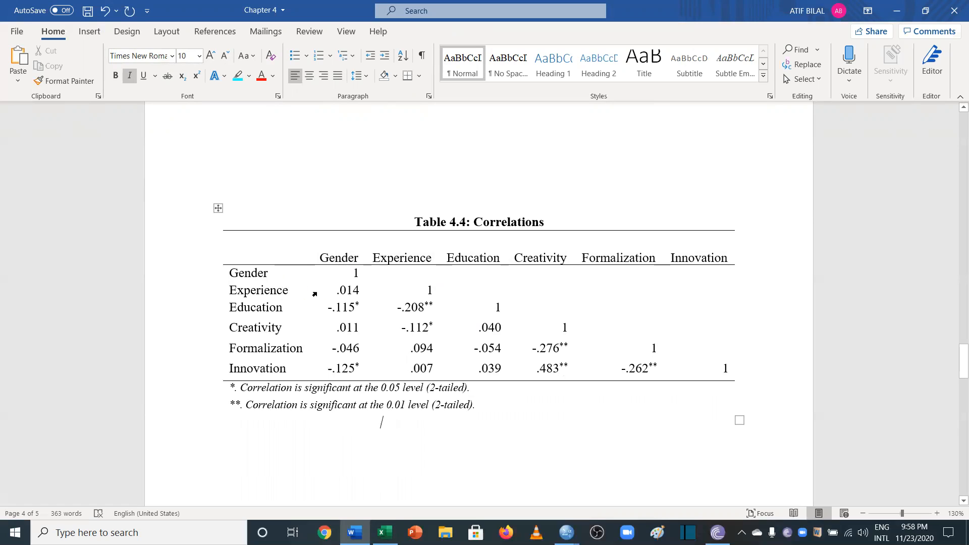
Step: Center all the correlation coefficients in the rows from Gender to Innovation
left_click_drag(578, 352, 727, 368)
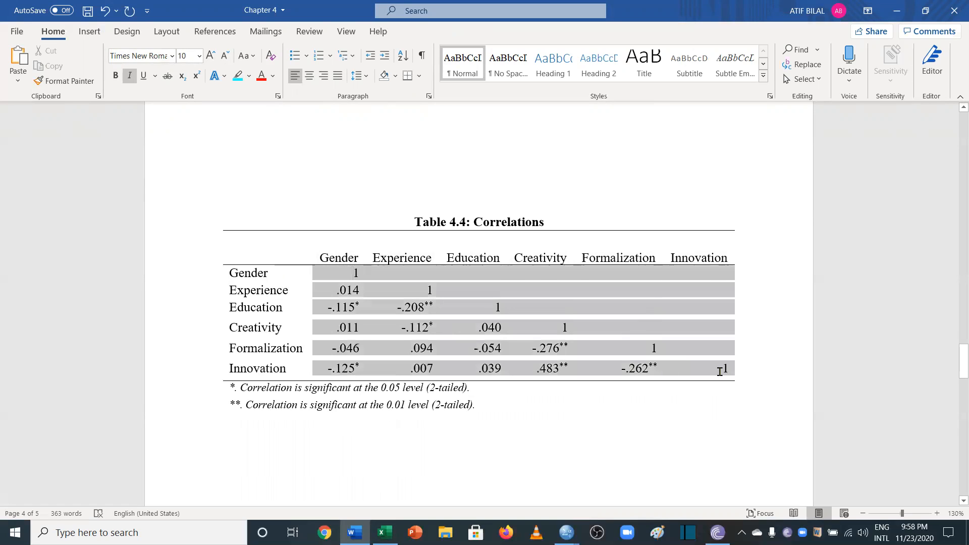
left_click(309, 77)
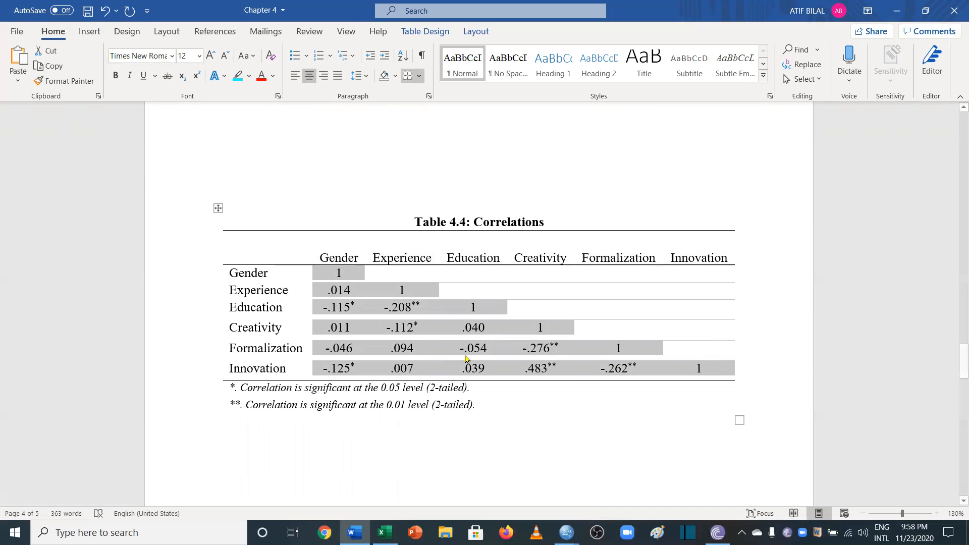
left_click(405, 237)
key("Up")
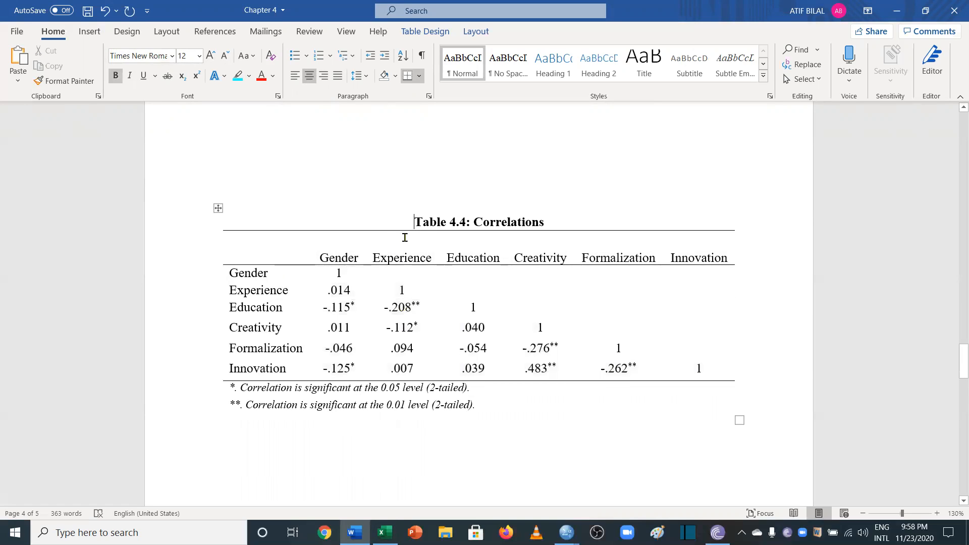
left_click(719, 238)
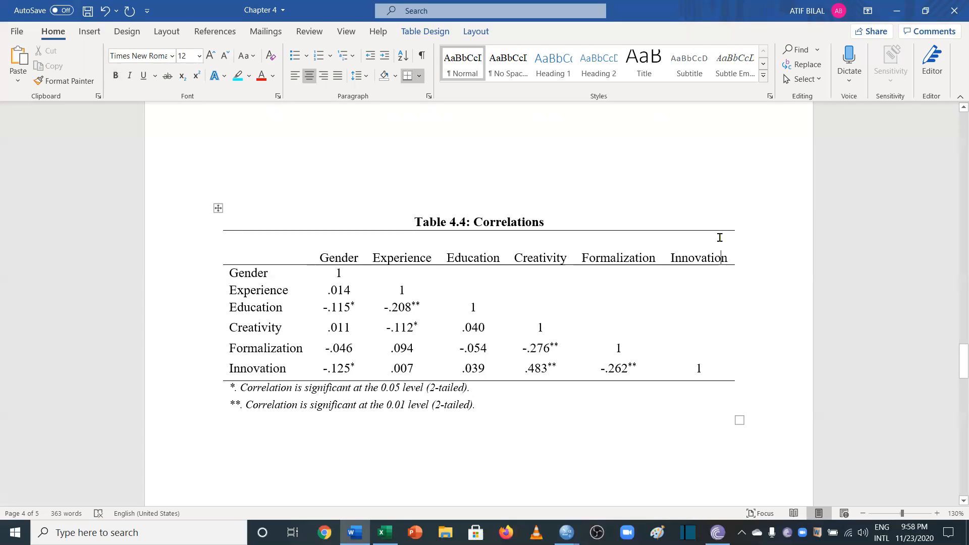
key("Up")
key("Right")
Step: Switch to the SPSS output window and run a linear regression with Creativity as dependent and Formalization as independent variable
mouse_move(566, 532)
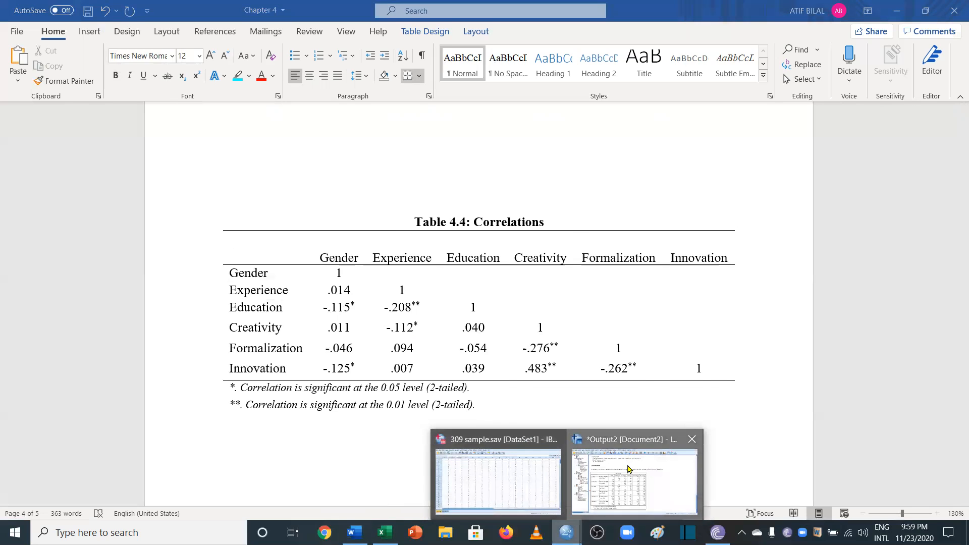
left_click(631, 482)
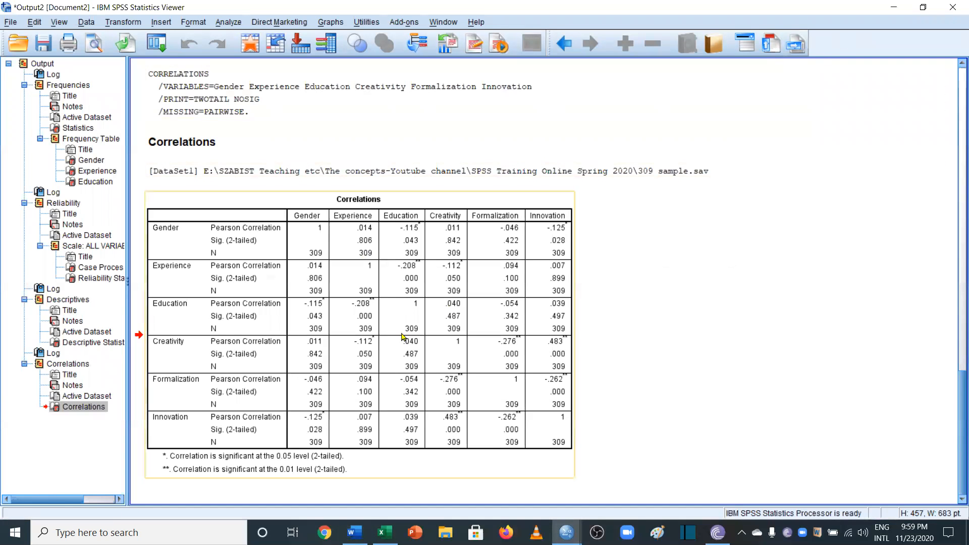
left_click(221, 24)
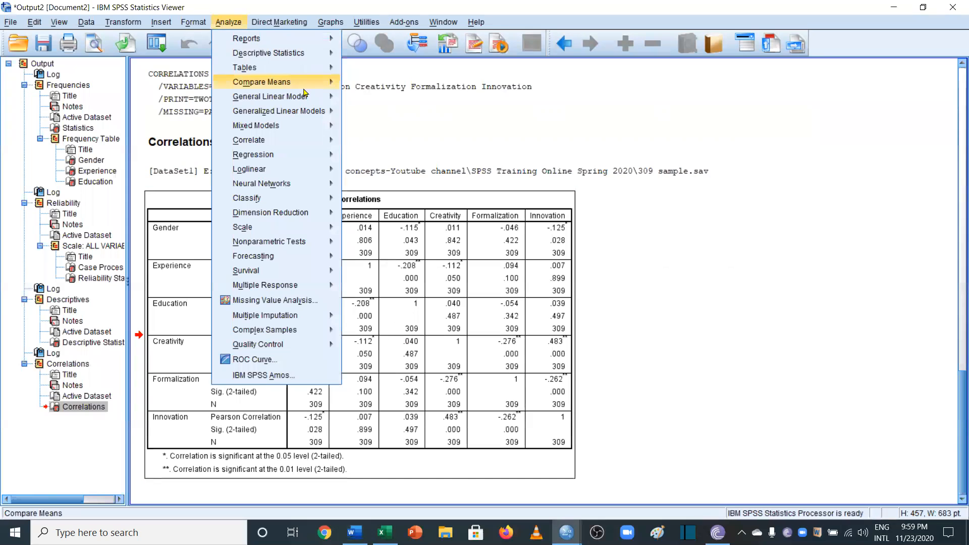
mouse_move(309, 141)
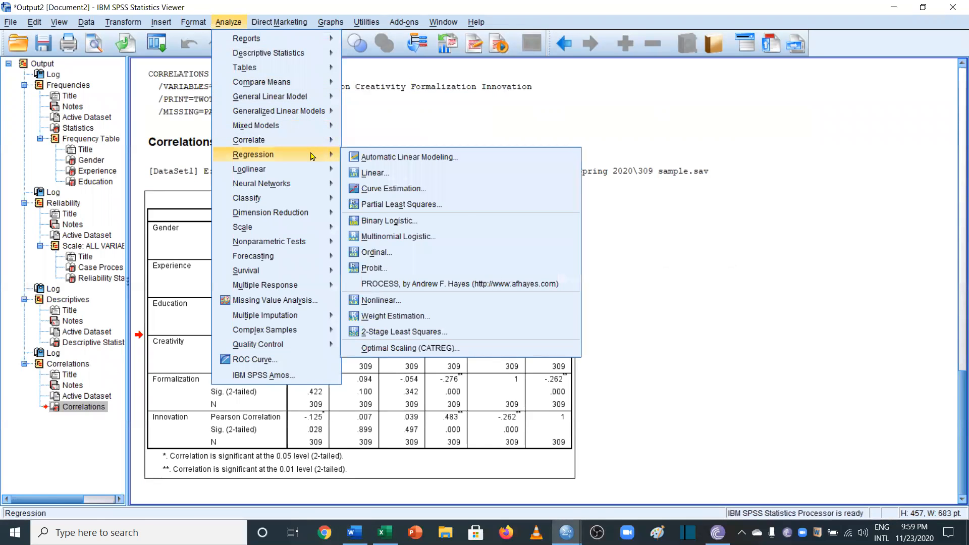
left_click(375, 173)
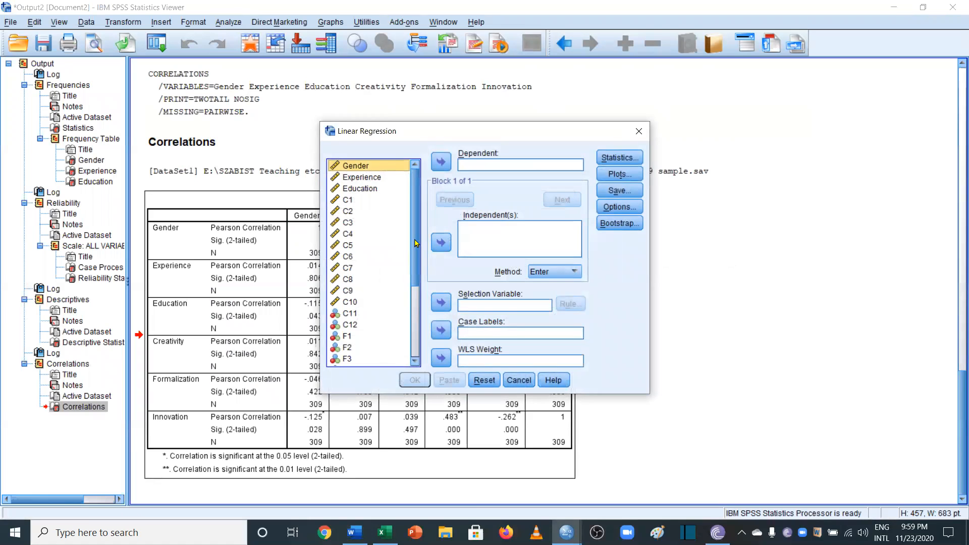
left_click_drag(416, 243, 413, 332)
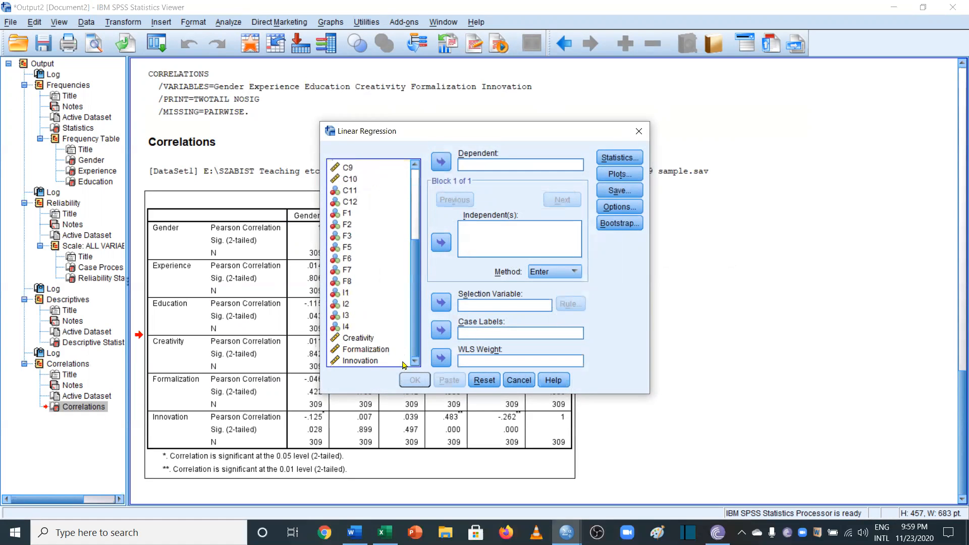
left_click(378, 349)
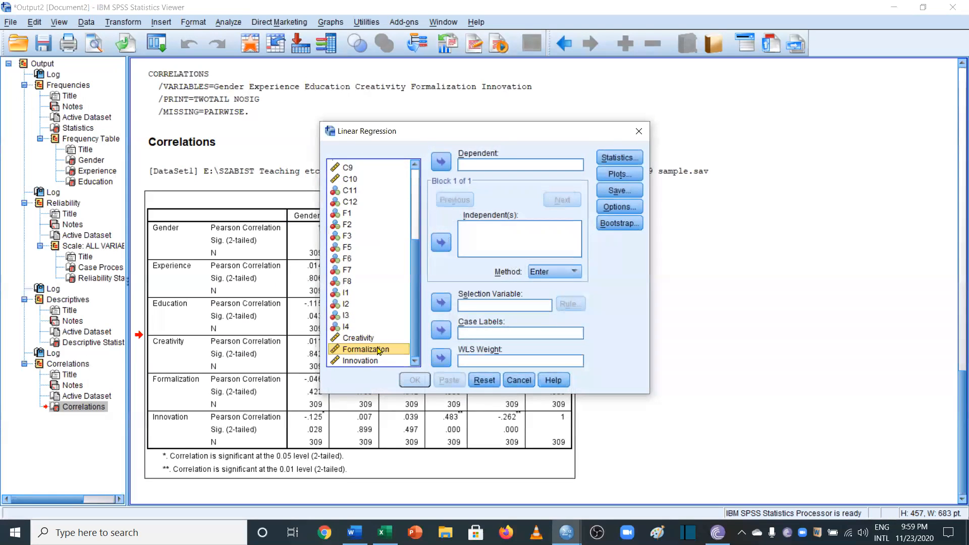
left_click(442, 245)
left_click(358, 338)
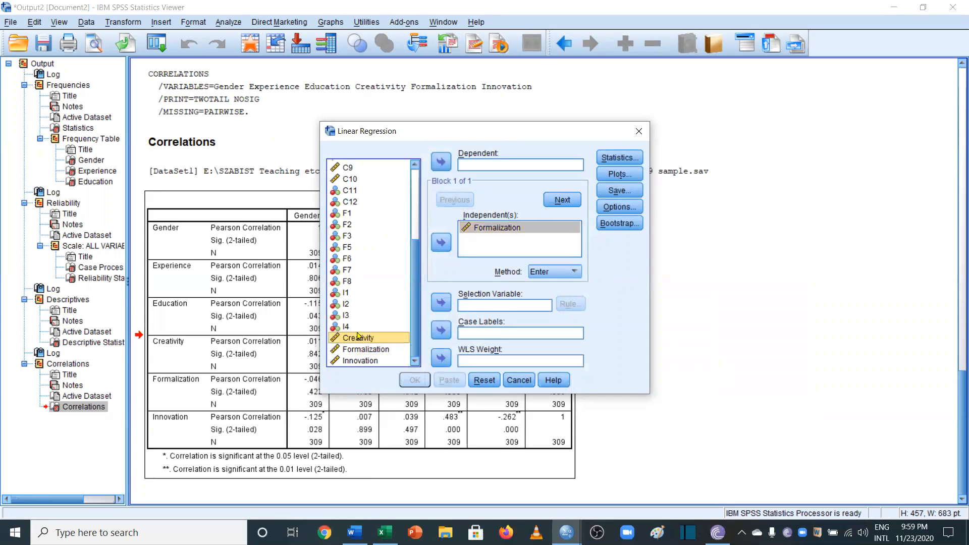
left_click(442, 162)
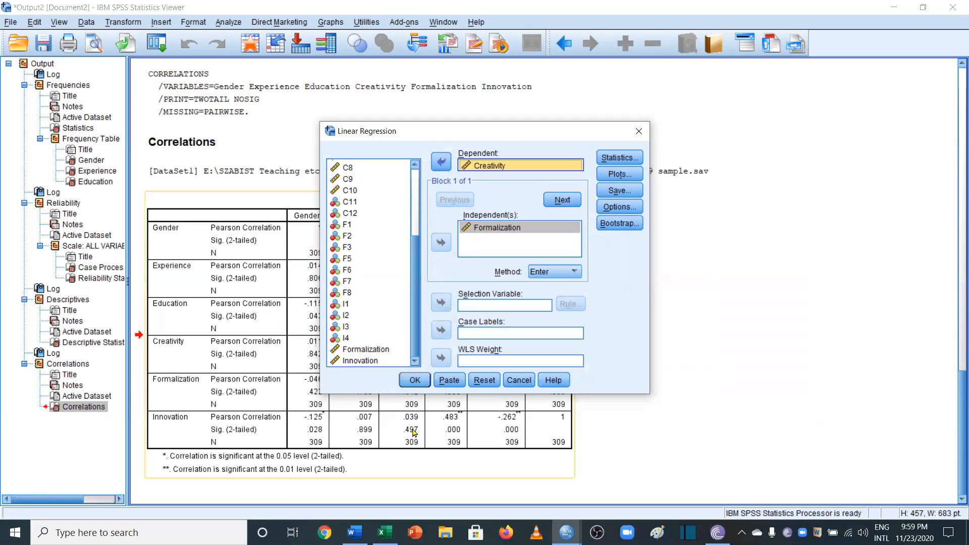
left_click(414, 382)
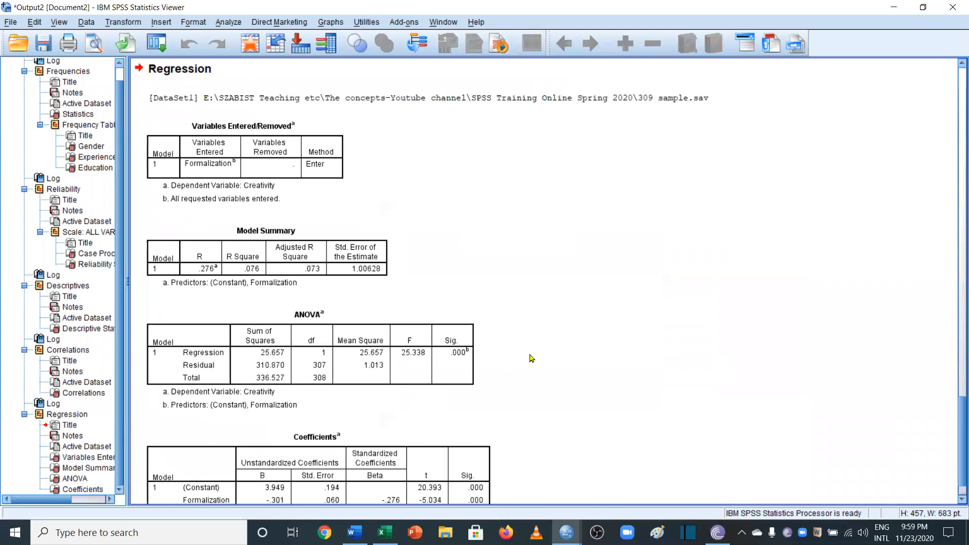
Step: Examine the regression output's Variables Entered, Model Summary, ANOVA and Coefficients tables
scroll(531, 359, "down", 2)
left_click(286, 117)
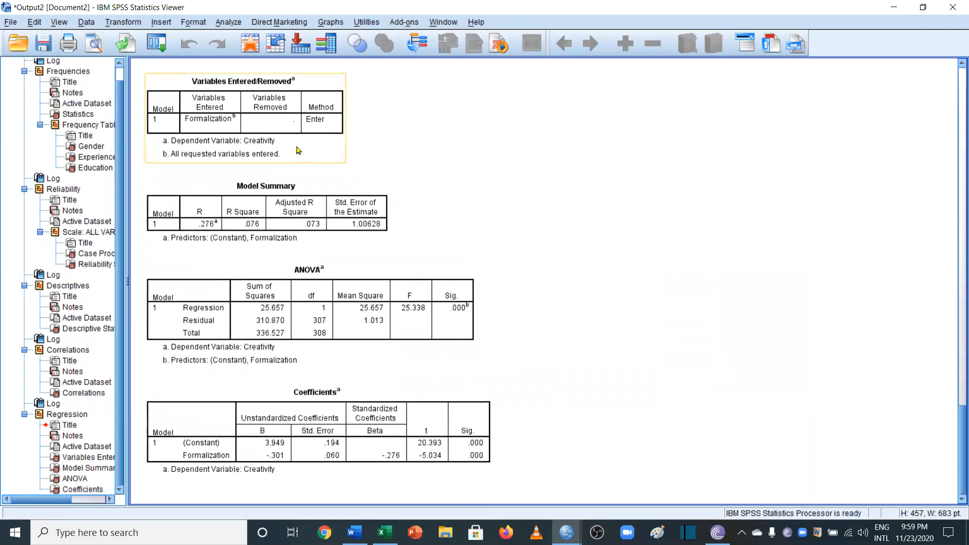
left_click(321, 224)
left_click(333, 398)
left_click(244, 318)
left_click(320, 412)
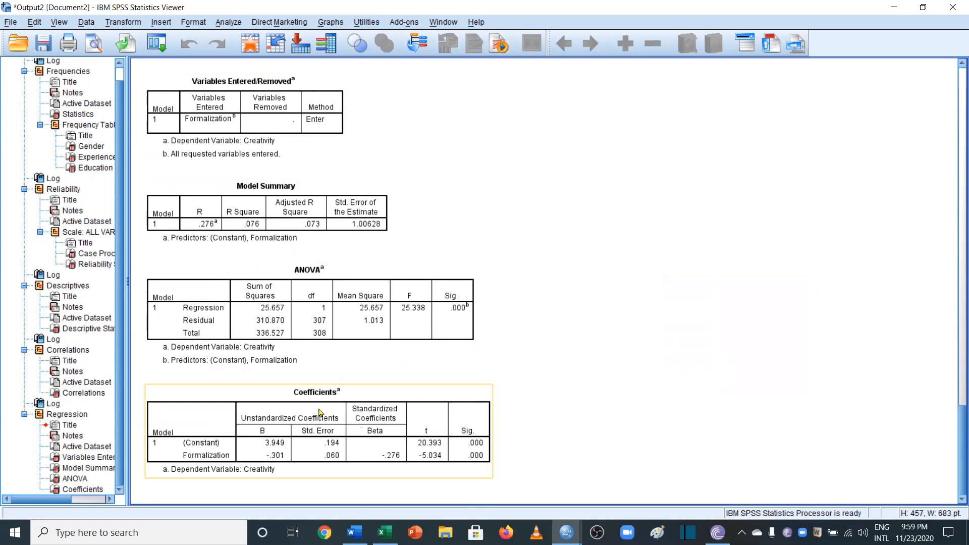
scroll(319, 412, "up", 5)
left_click(319, 412)
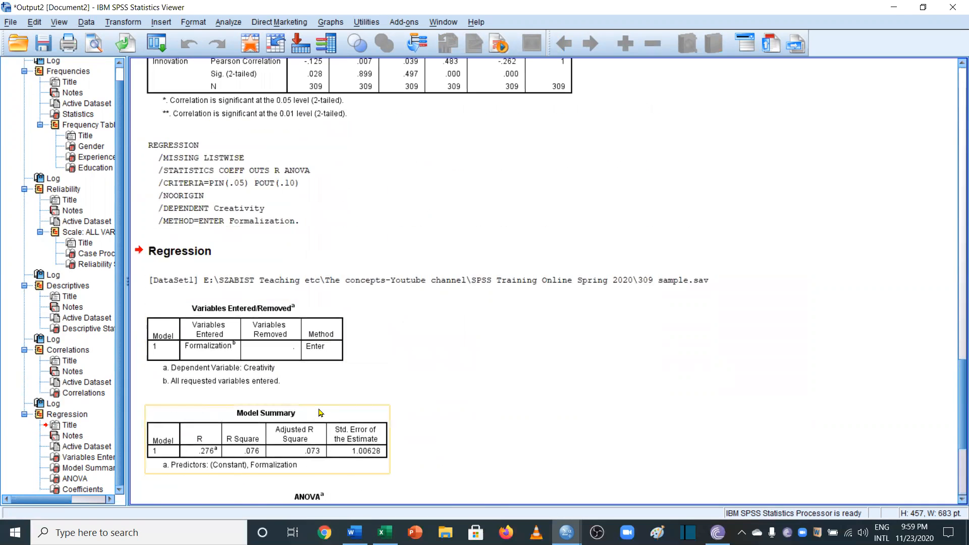
scroll(319, 413, "down", 5)
left_click(319, 413)
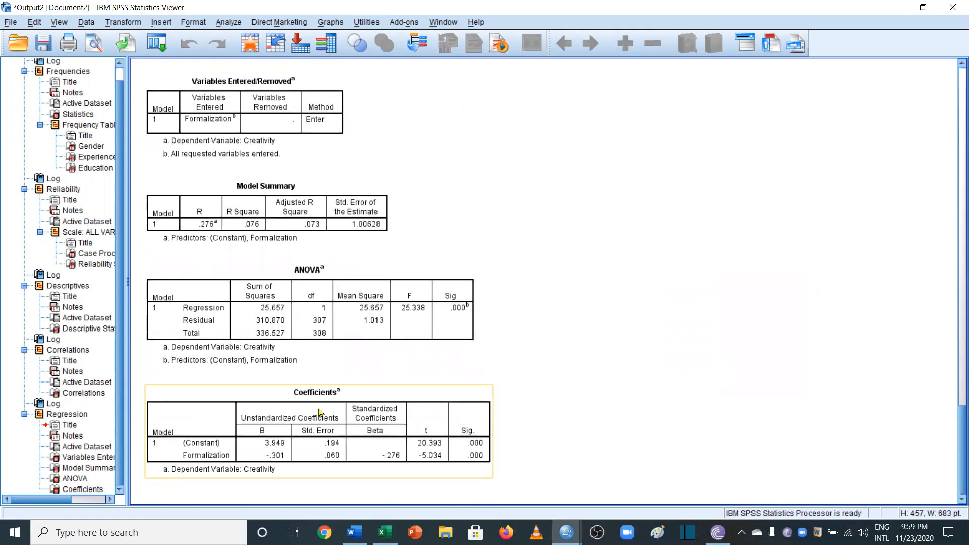
left_click(277, 312)
left_click(244, 236)
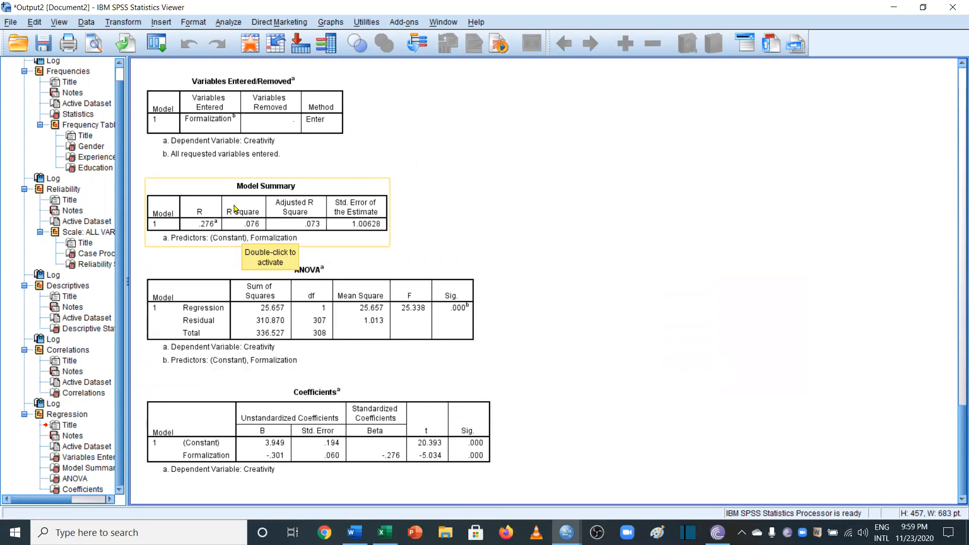
left_click(383, 315)
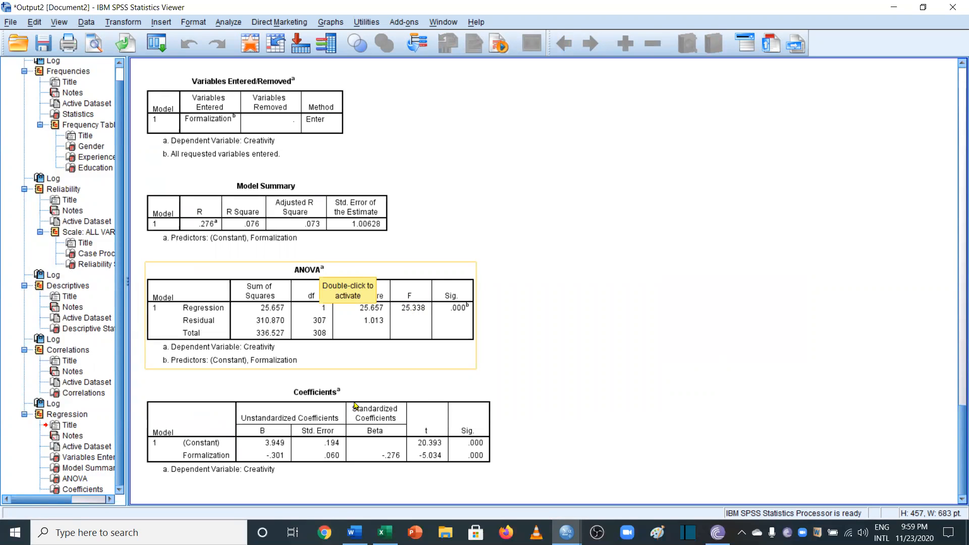
left_click(355, 406)
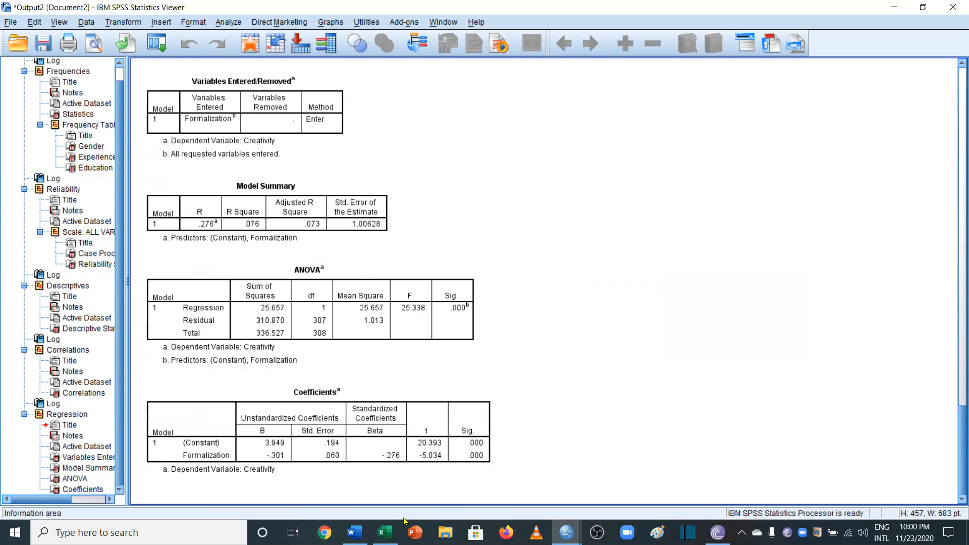
Step: Switch to the Tables workbook in Excel and open the Direct Hypothesis sheet
left_click(384, 533)
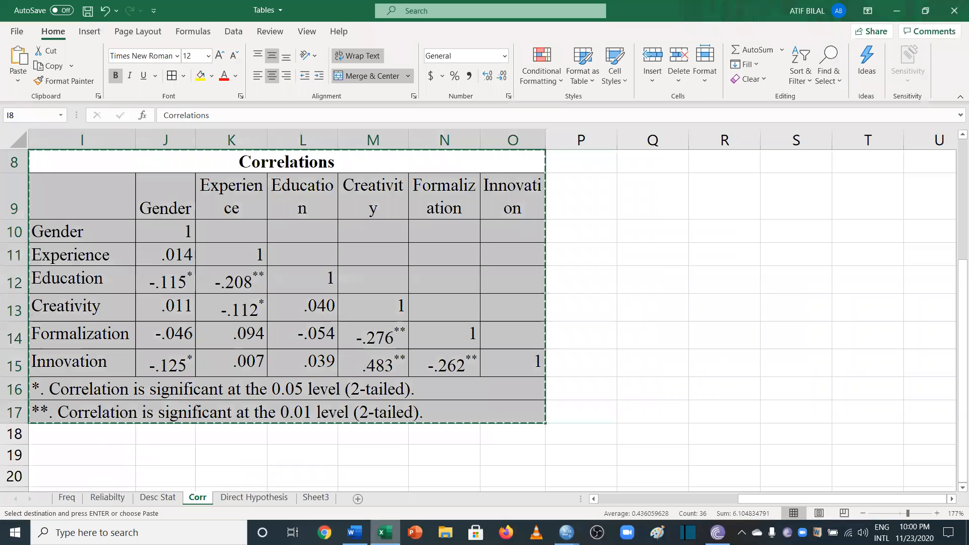
left_click(253, 497)
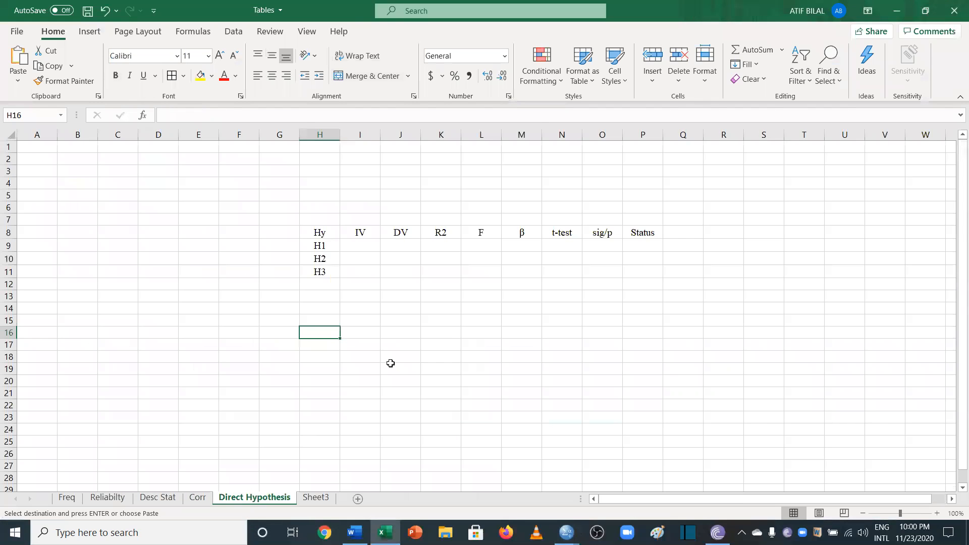
left_click(423, 324)
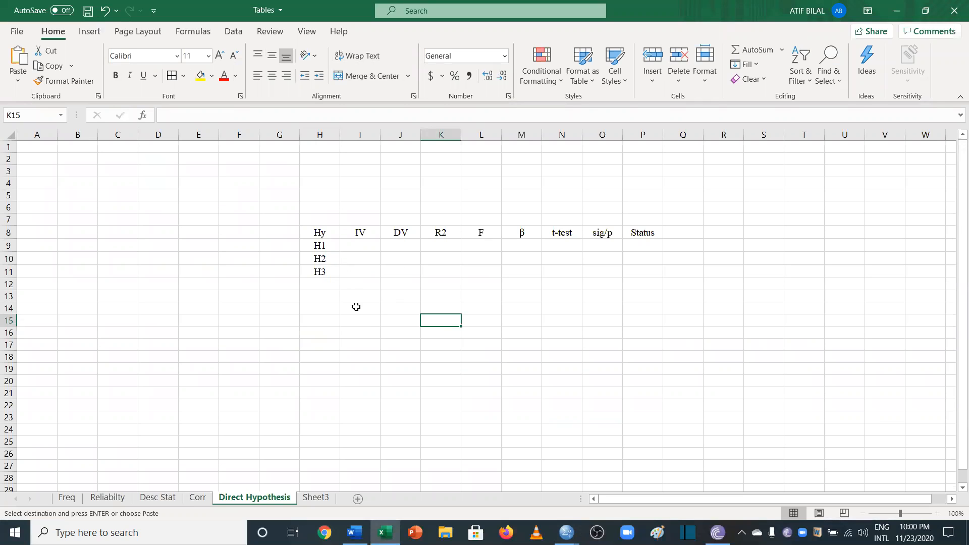
left_click(330, 232)
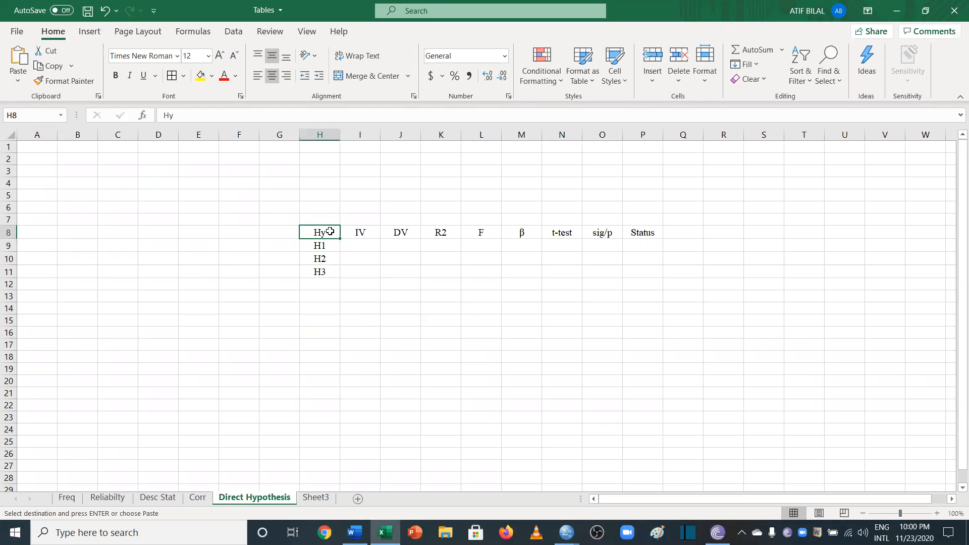
left_click(374, 234)
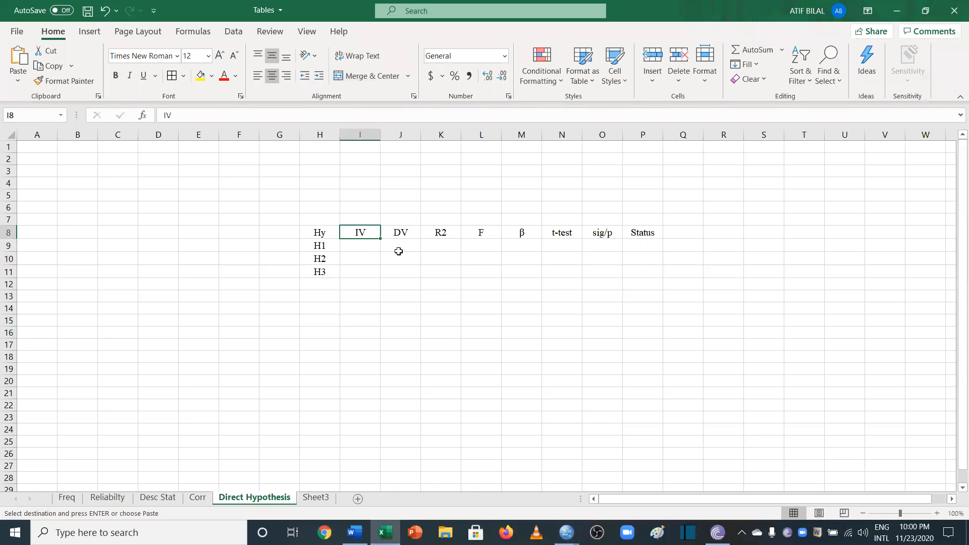
left_click(452, 233)
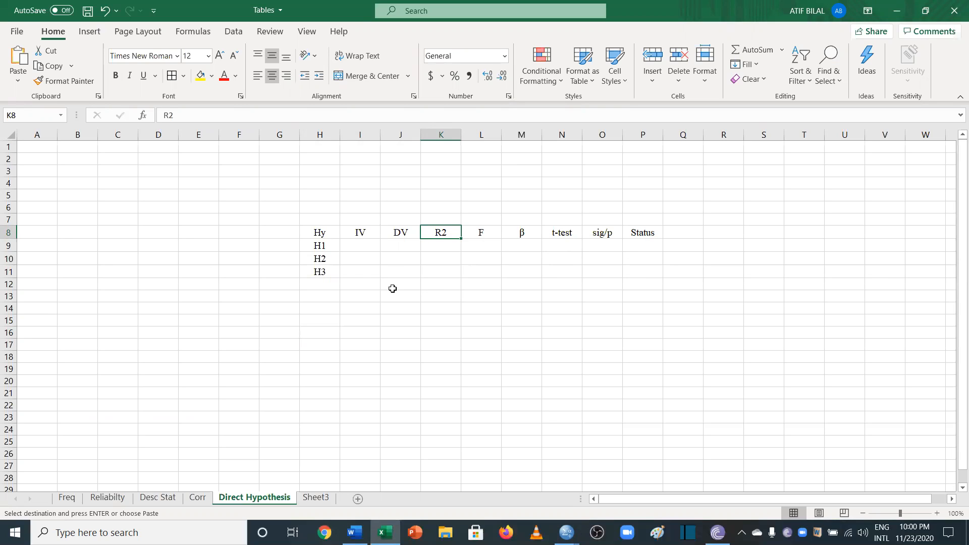
Step: Enter Formalization as the IV and Creativity as the DV in the H1 row
left_click(326, 247)
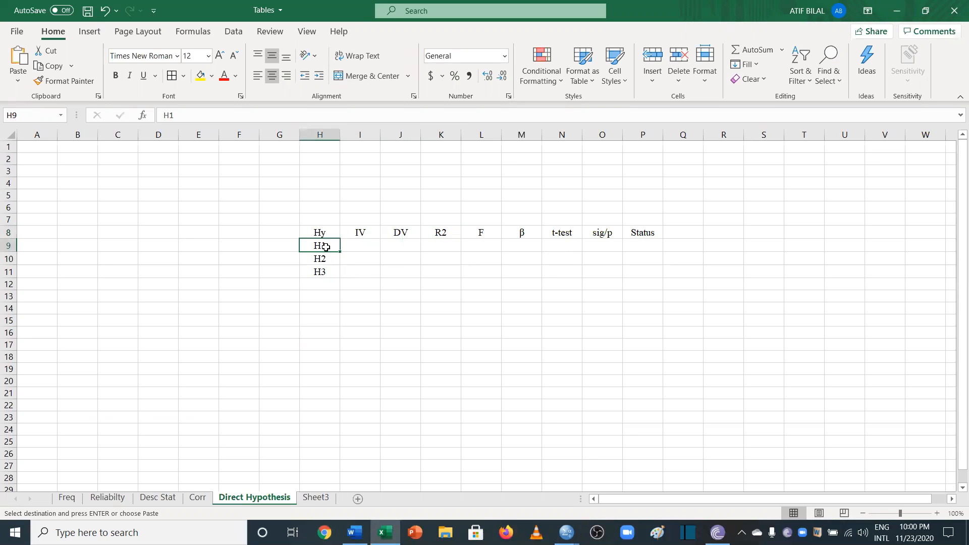
left_click(367, 246)
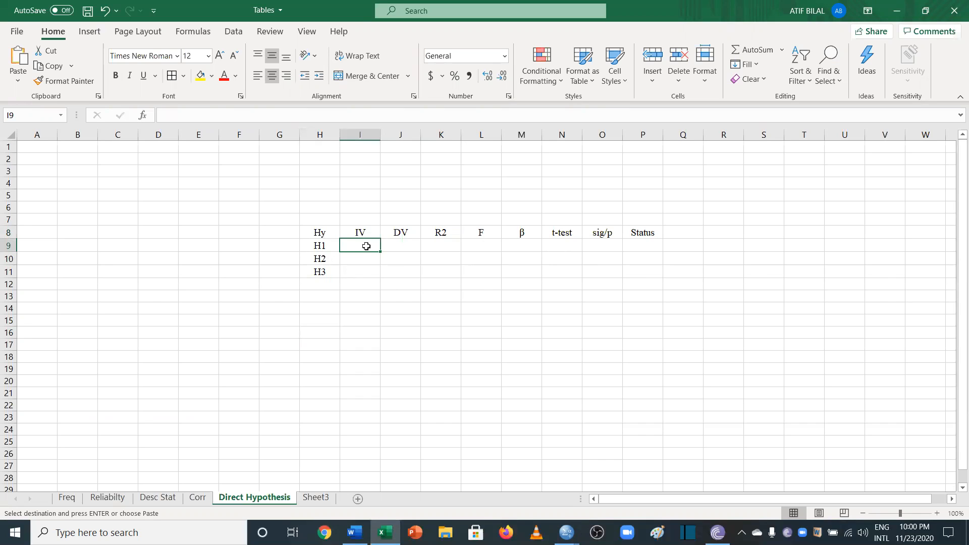
type("Formalization")
key("Tab")
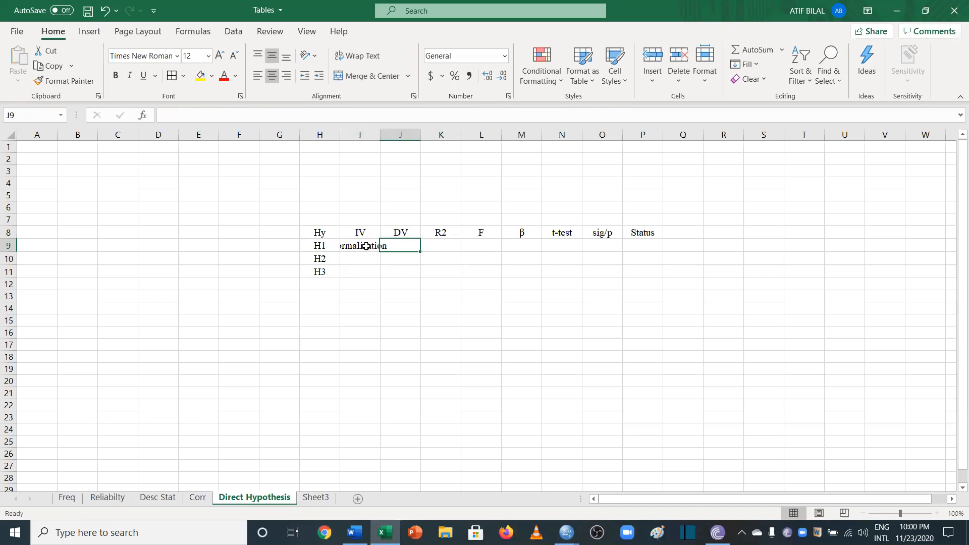
type("Creativity")
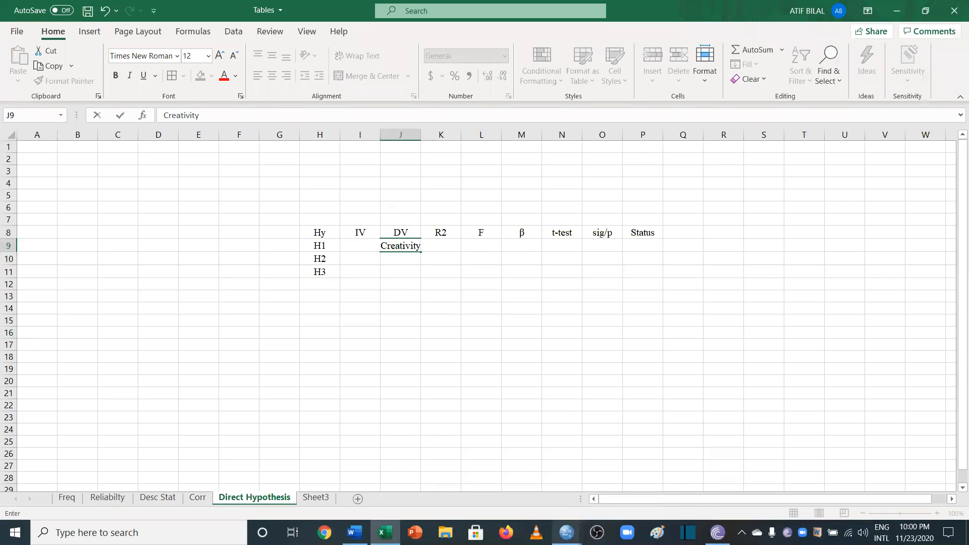
Step: Look up R Square and F in the SPSS regression output and enter .076 and 25.33 in the Excel table's H1 row
mouse_move(566, 532)
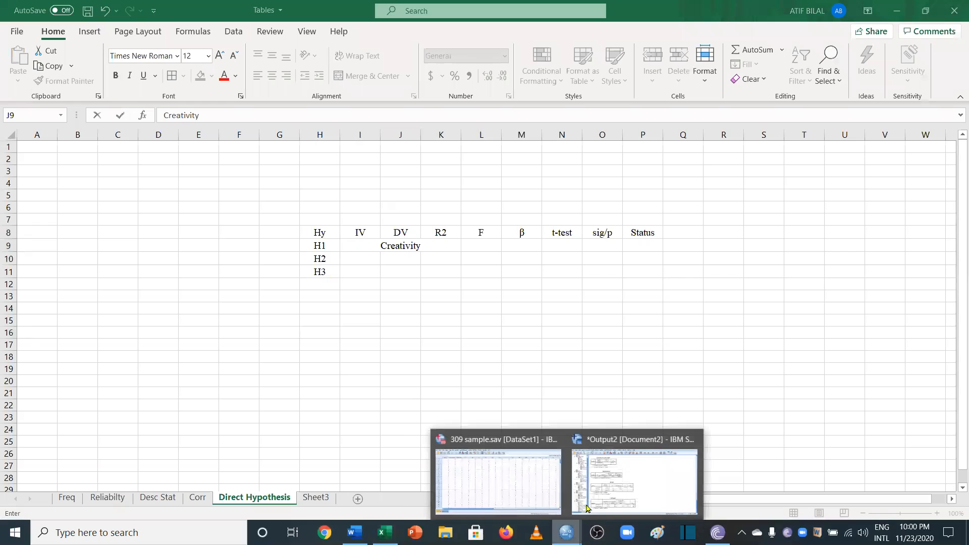
left_click(619, 480)
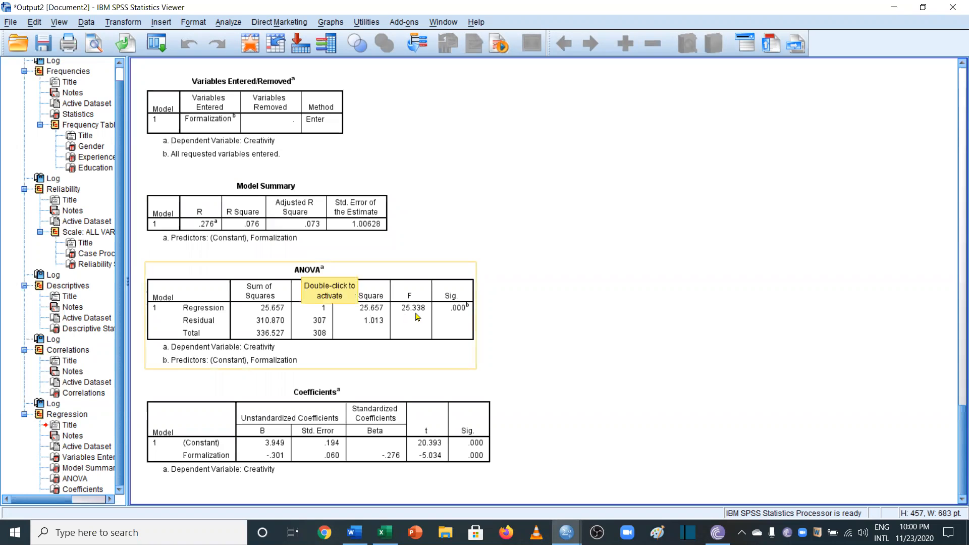
left_click(384, 532)
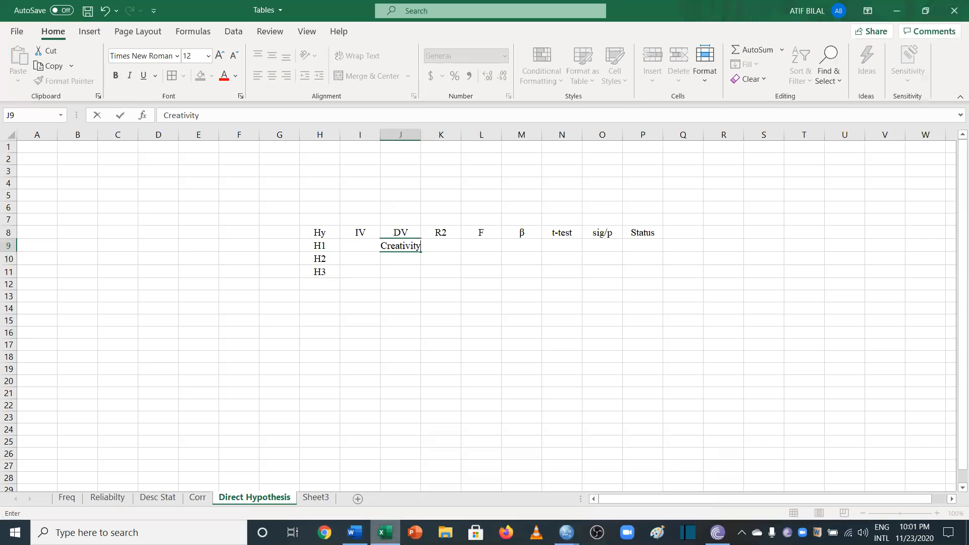
left_click(451, 246)
left_click(443, 269)
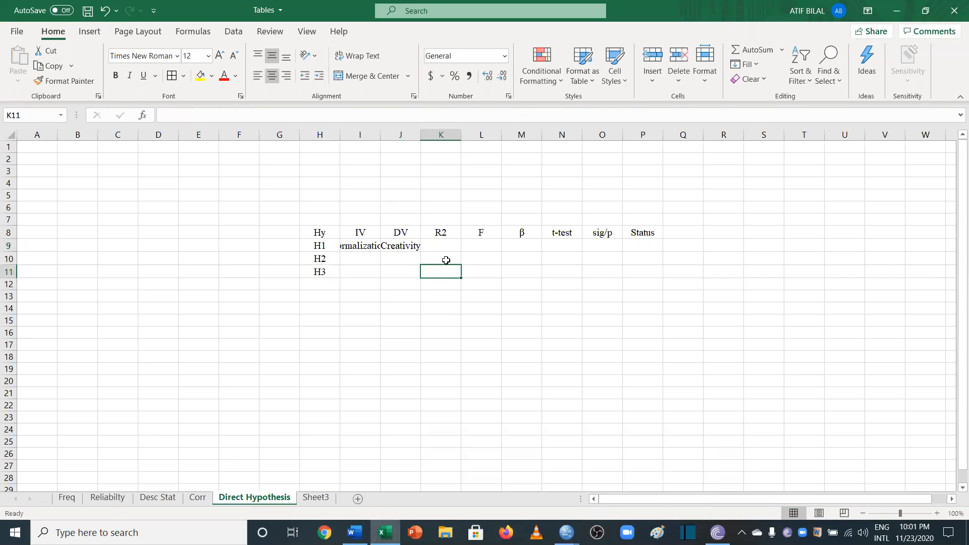
left_click(446, 244)
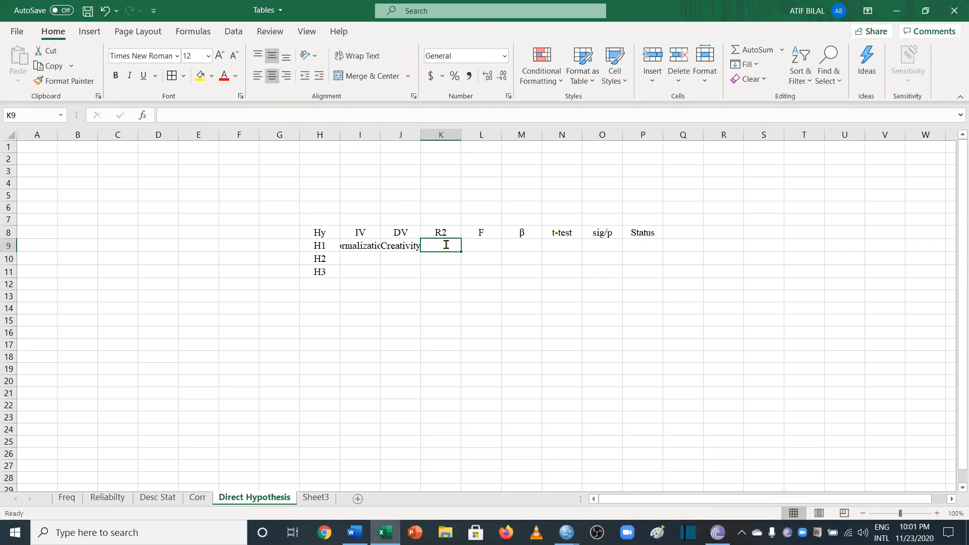
type(".076")
key("Tab")
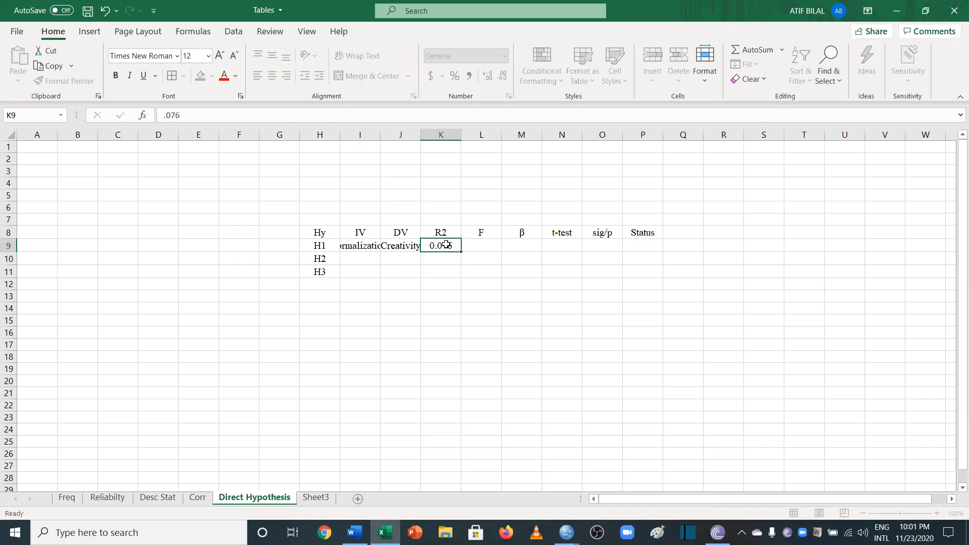
type("25.33")
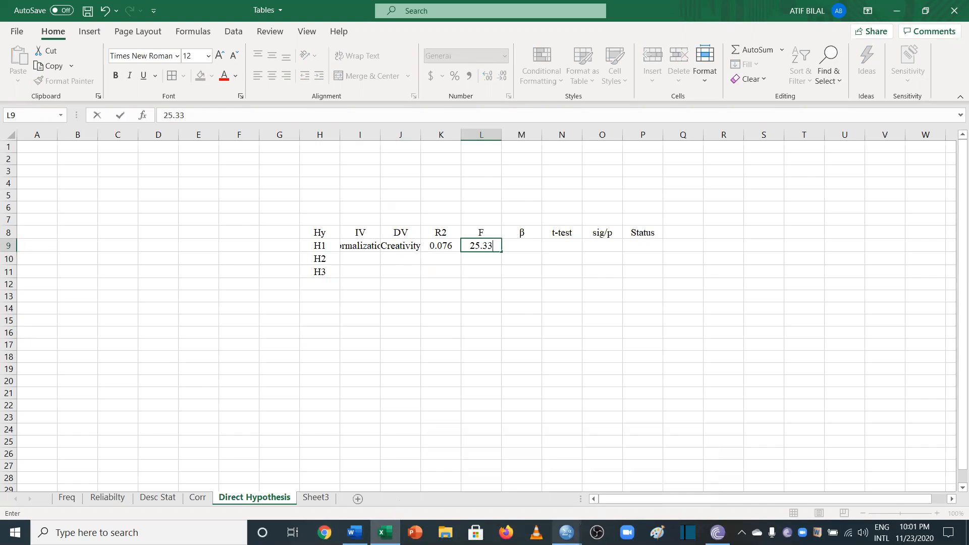
Step: Check the Coefficients table in the SPSS output and enter -.301 as H1's β in the Excel table
left_click(576, 521)
left_click(601, 494)
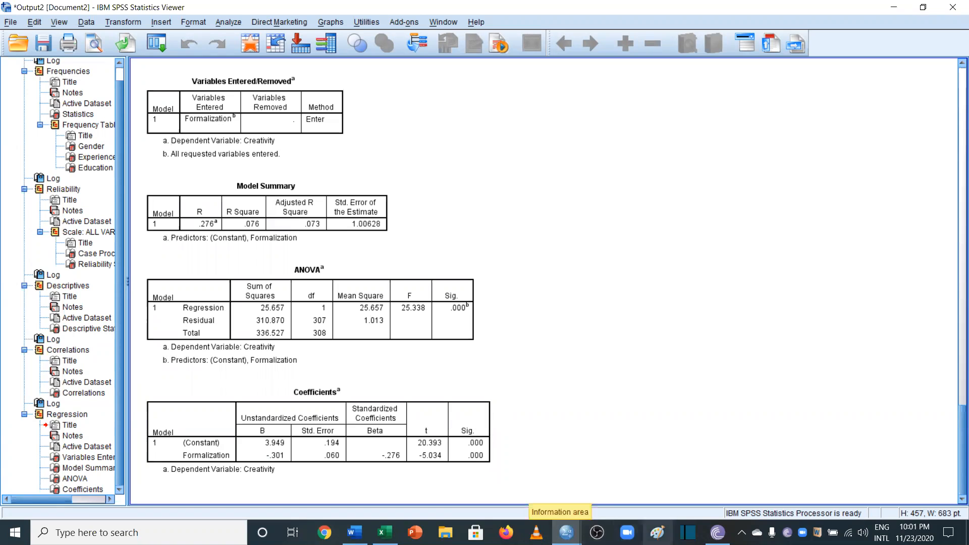
left_click(385, 532)
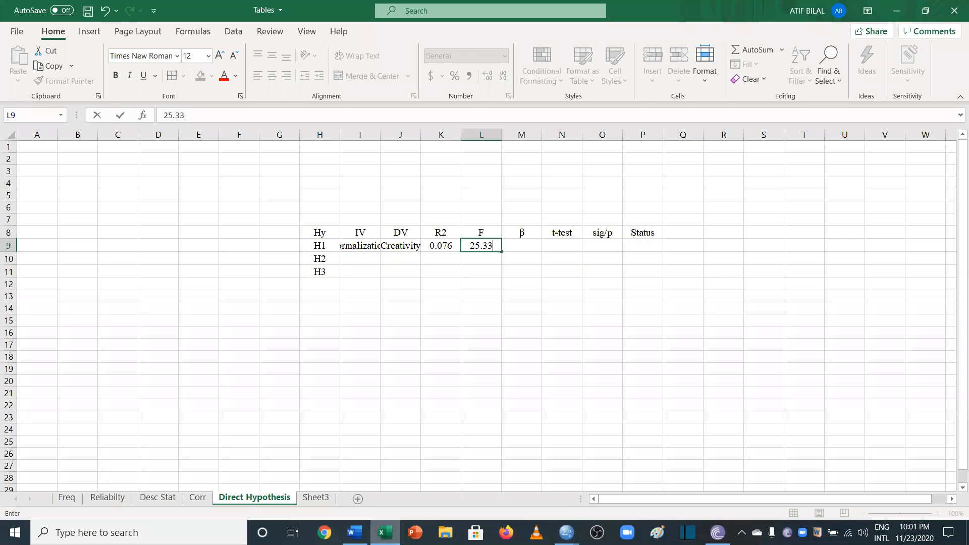
left_click(532, 244)
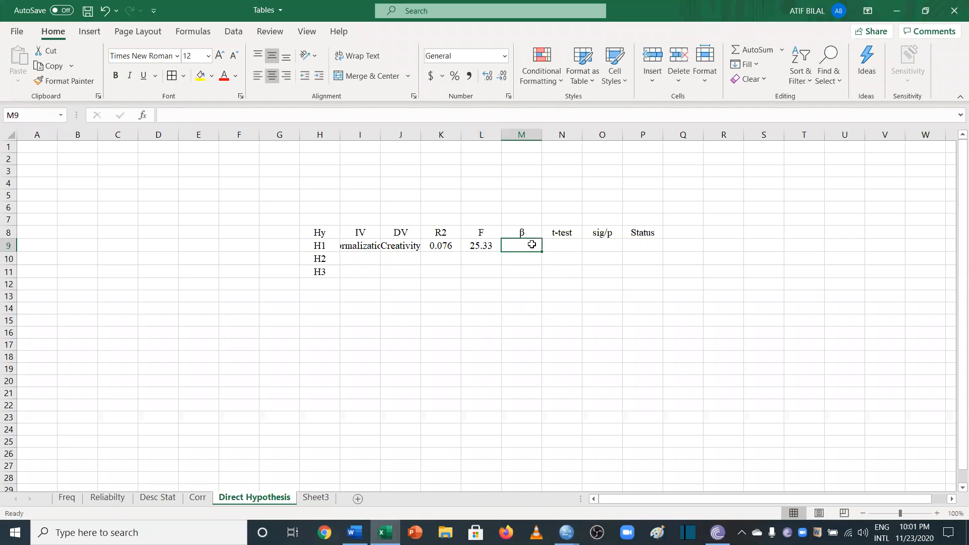
type("-.301")
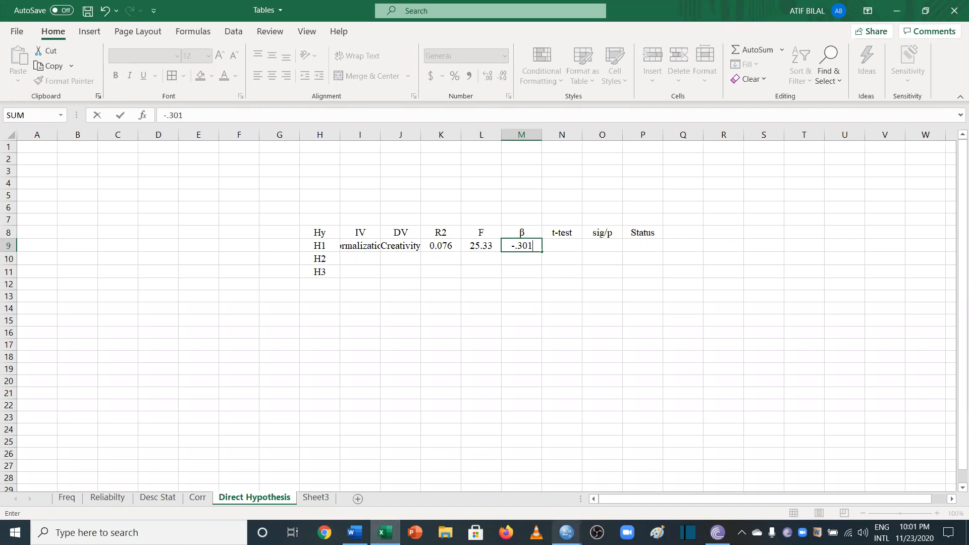
Step: Read the t and significance values in the SPSS output and enter -5.033 and 0.000 for H1 in the Excel table
mouse_move(566, 532)
left_click(634, 496)
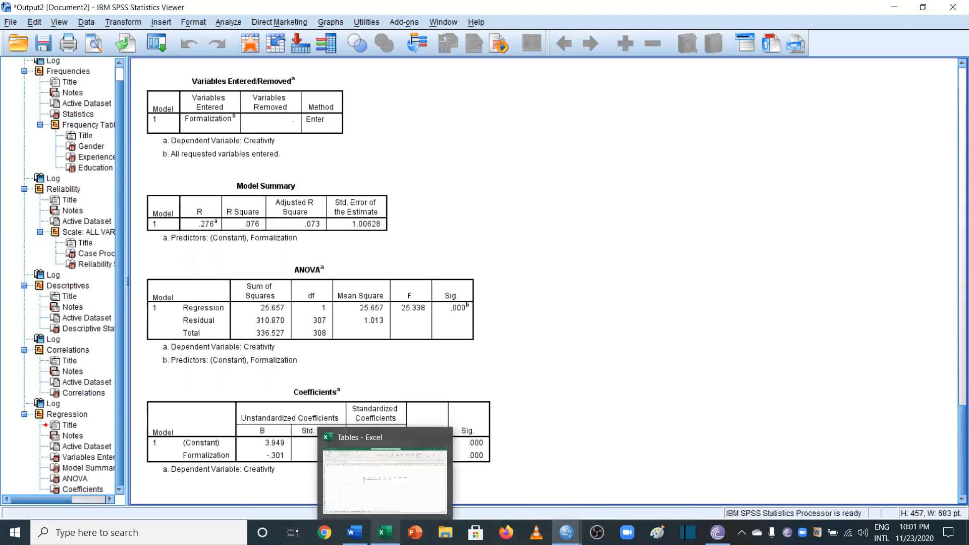
left_click(385, 532)
key("Tab")
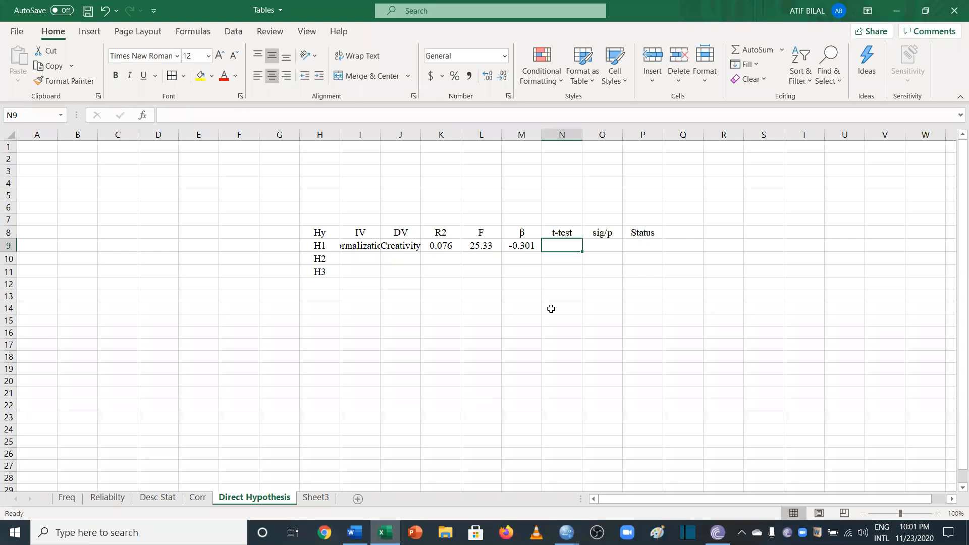
type("-")
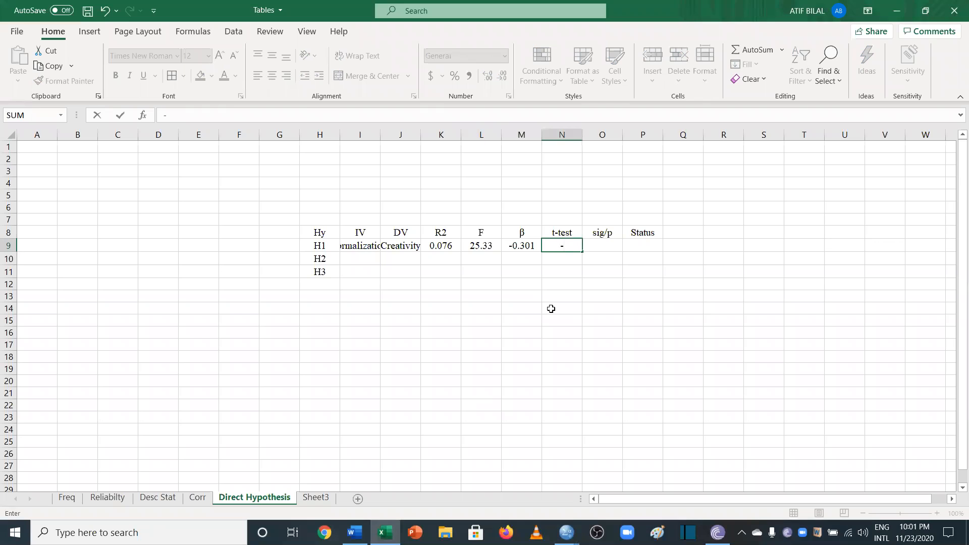
type("5.033")
left_click(614, 246)
type("0.000")
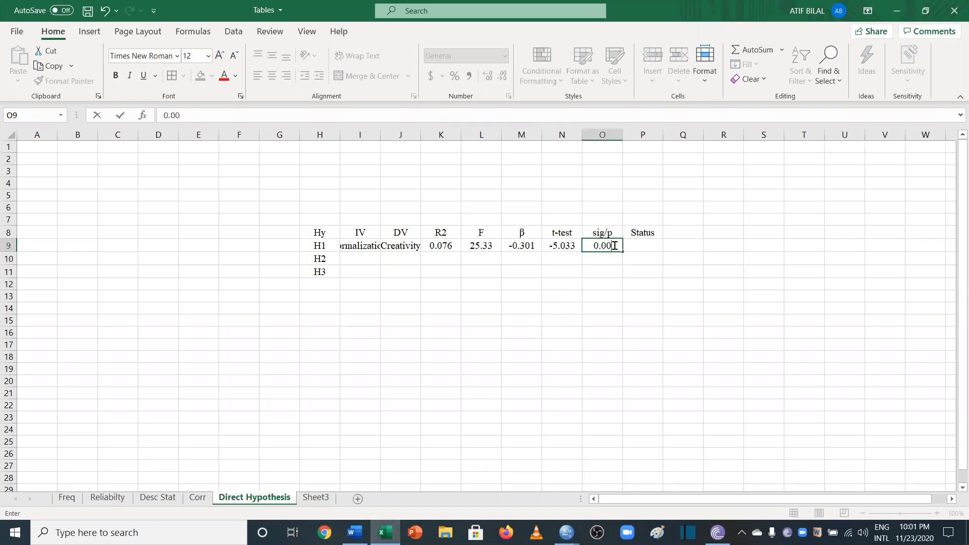
left_click(647, 247)
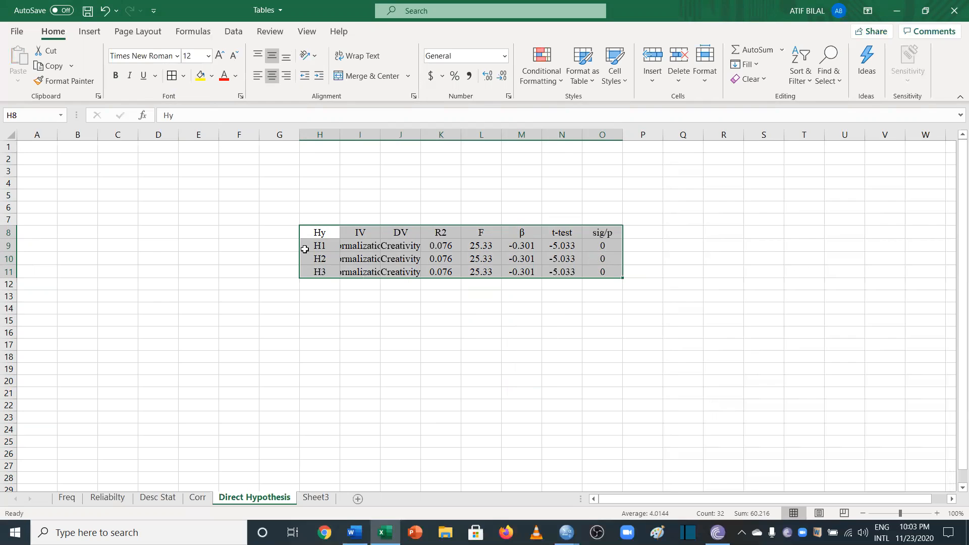
Step: Apply all borders to the hypothesis table H8:O11 and copy it into the Chapter 4 Word document below the existing tables
left_click(172, 76)
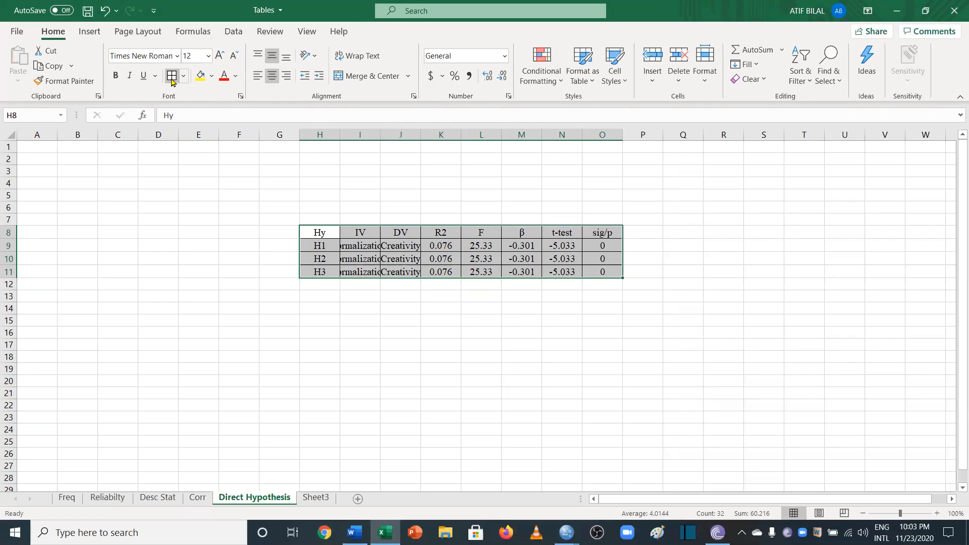
key("ctrl+c")
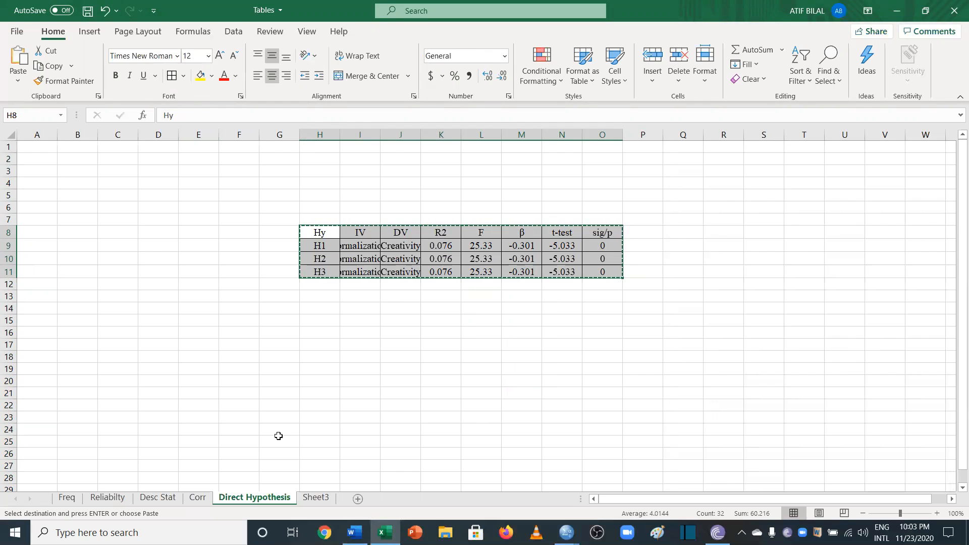
left_click(355, 533)
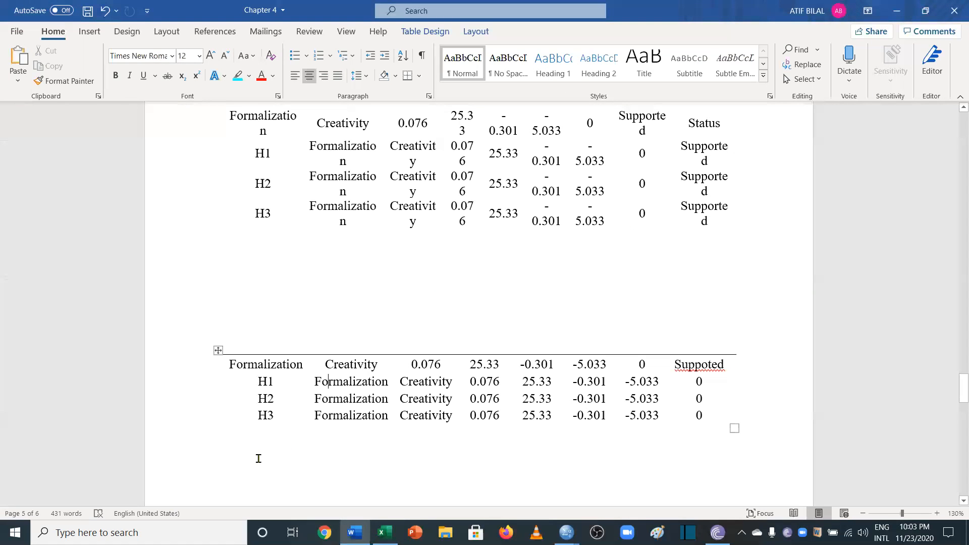
scroll(258, 458, "down", 4)
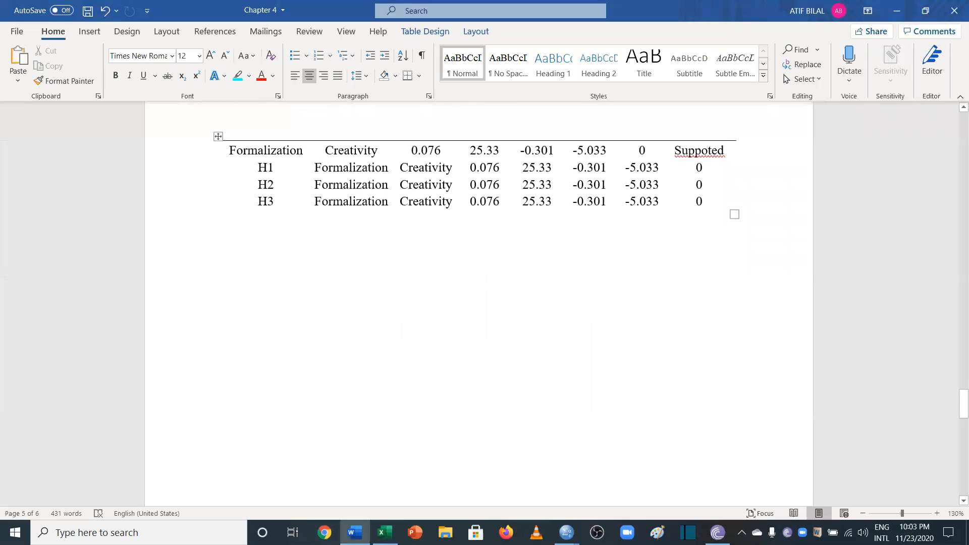
left_click(479, 304)
key("ctrl+v")
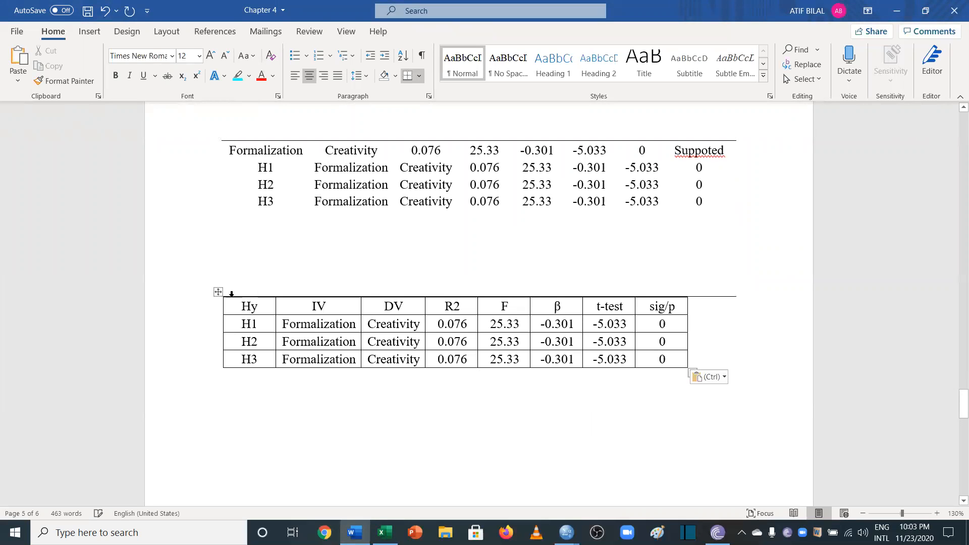
Step: AutoFit the pasted hypothesis table to the window and set its line spacing to 2.0
scroll(231, 295, "down", 2)
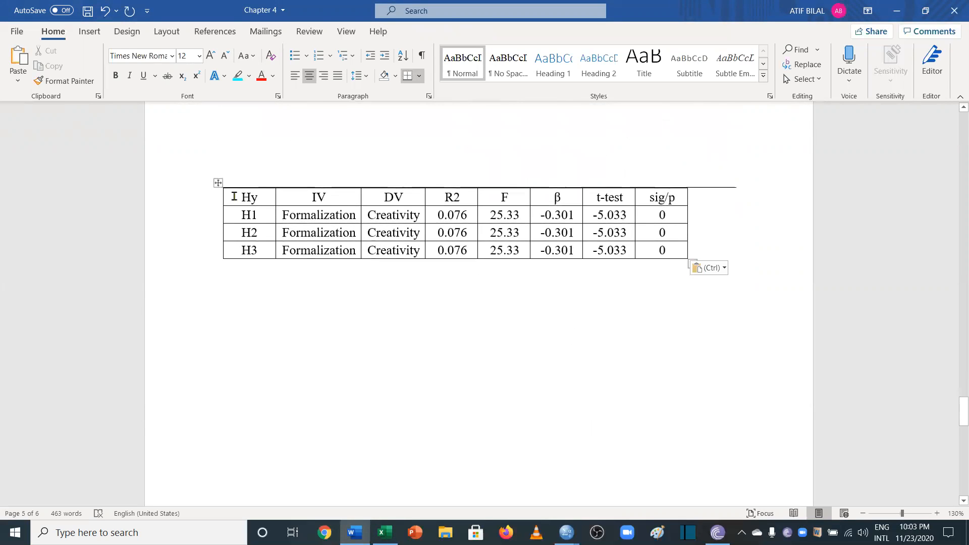
left_click(218, 183)
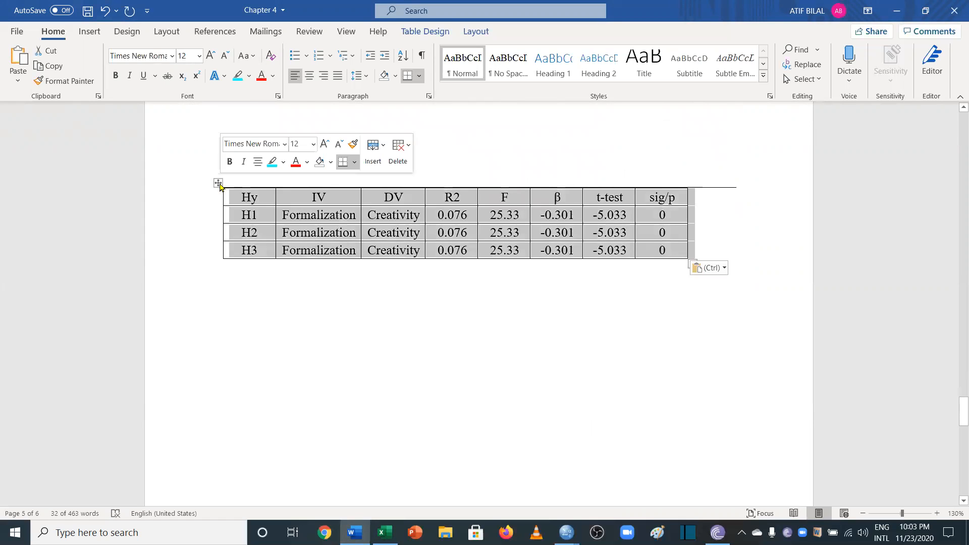
right_click(219, 183)
mouse_move(305, 369)
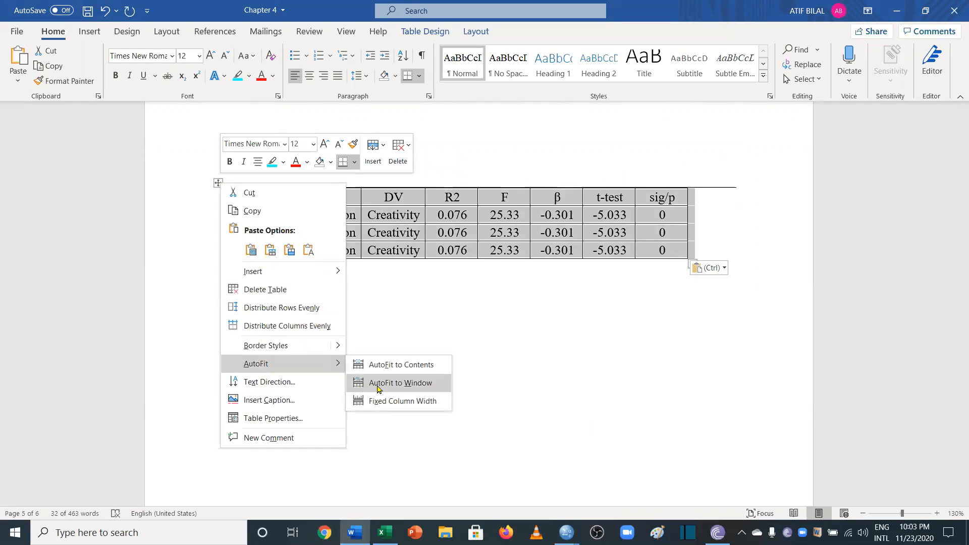
left_click(379, 385)
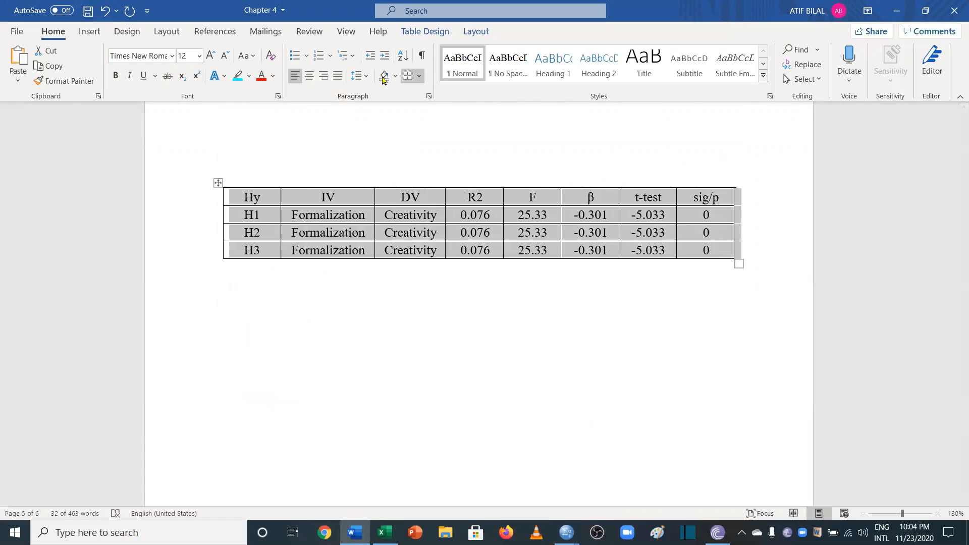
left_click(366, 77)
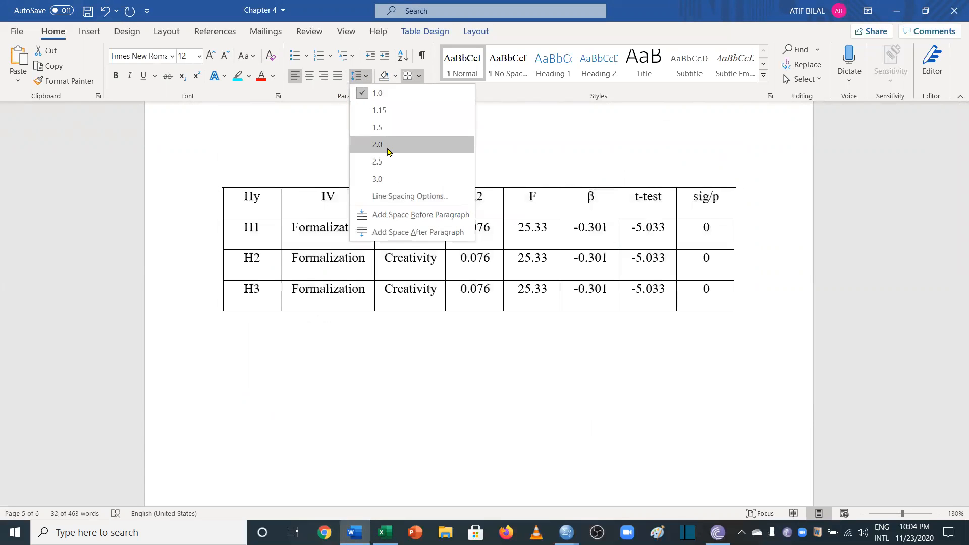
left_click(376, 144)
Step: Remove all borders from the selected hypothesis table
left_click(418, 76)
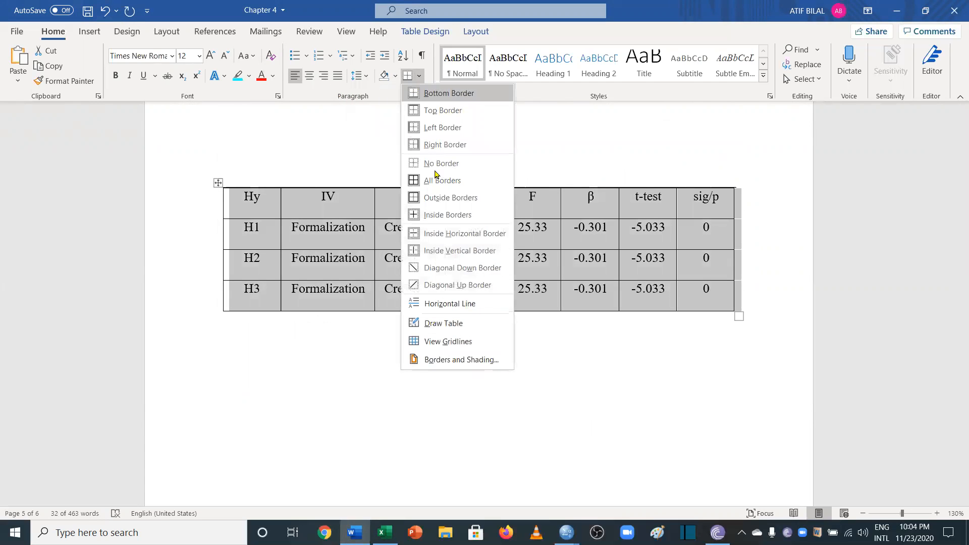
left_click(444, 163)
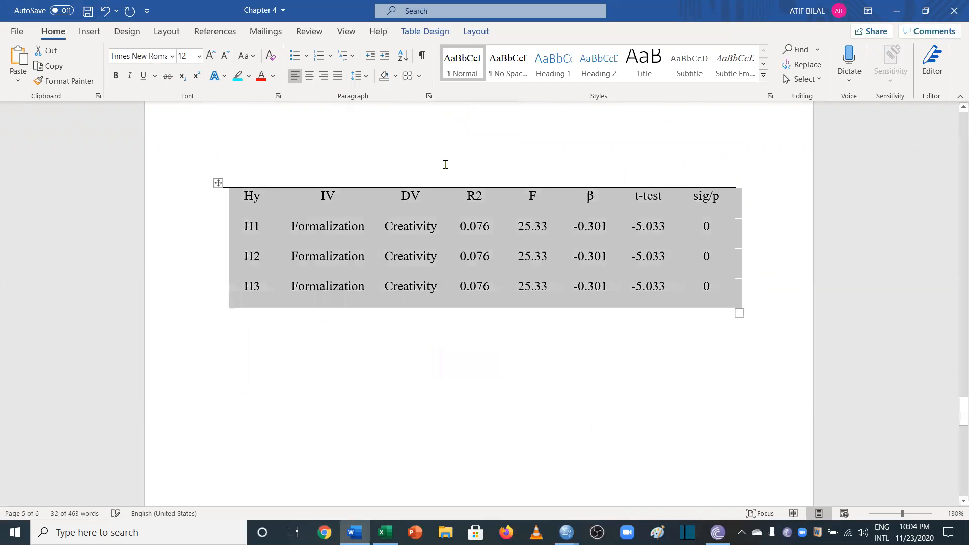
left_click(366, 322)
Step: Add a bottom border to the hypothesis table's header row and to its last row, H3
left_click_drag(236, 200, 699, 206)
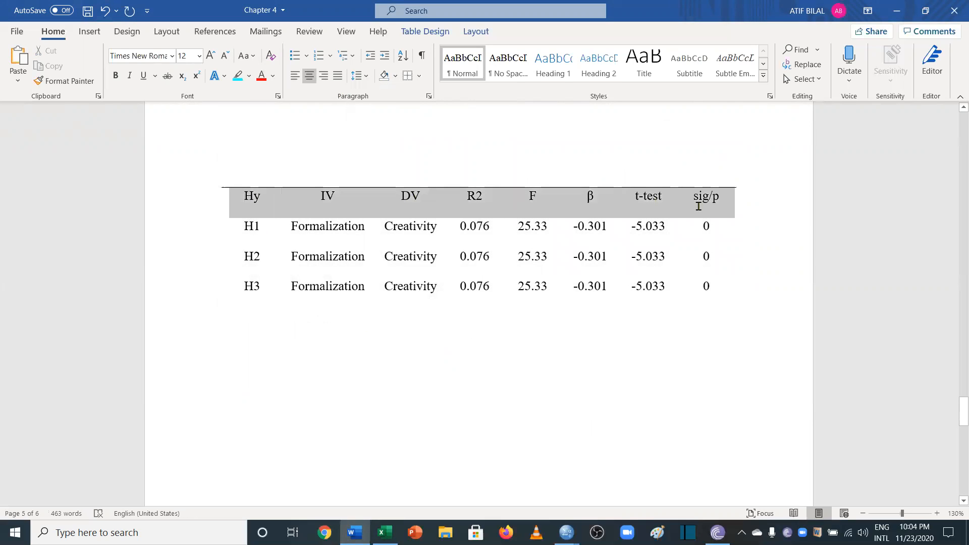
left_click(419, 76)
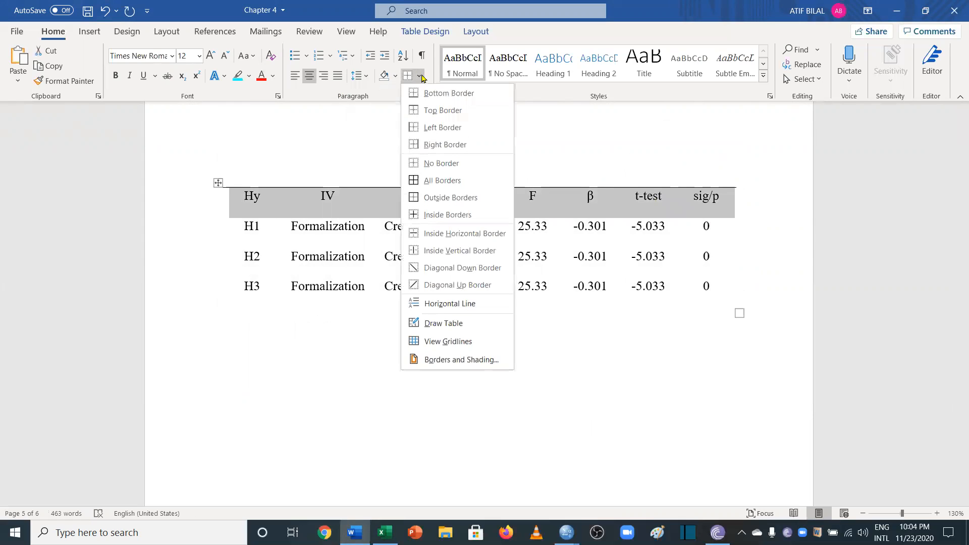
left_click(447, 93)
left_click_drag(238, 285, 689, 303)
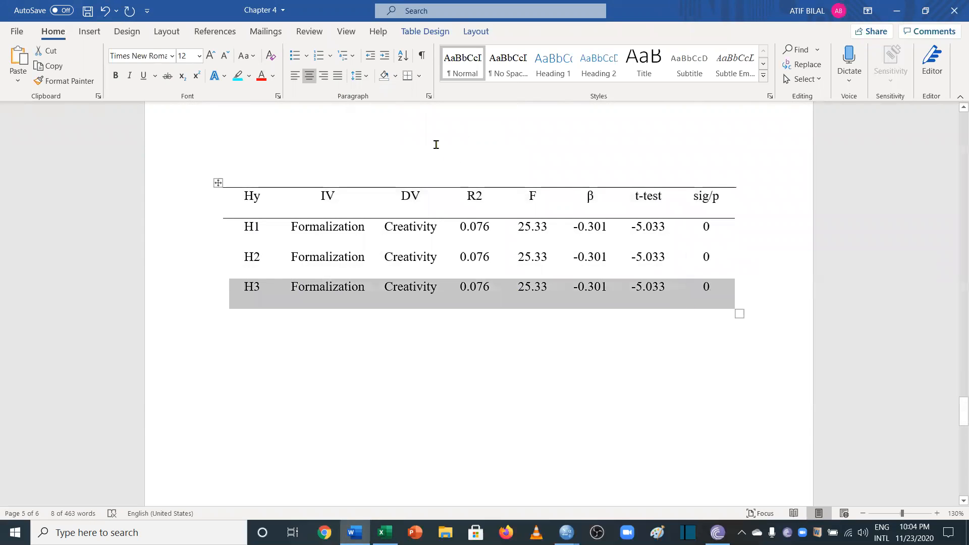
left_click(408, 77)
left_click(448, 454)
Step: Add the caption "Table 4.5: Hypotheses Testing" above the hypothesis table
left_click(300, 158)
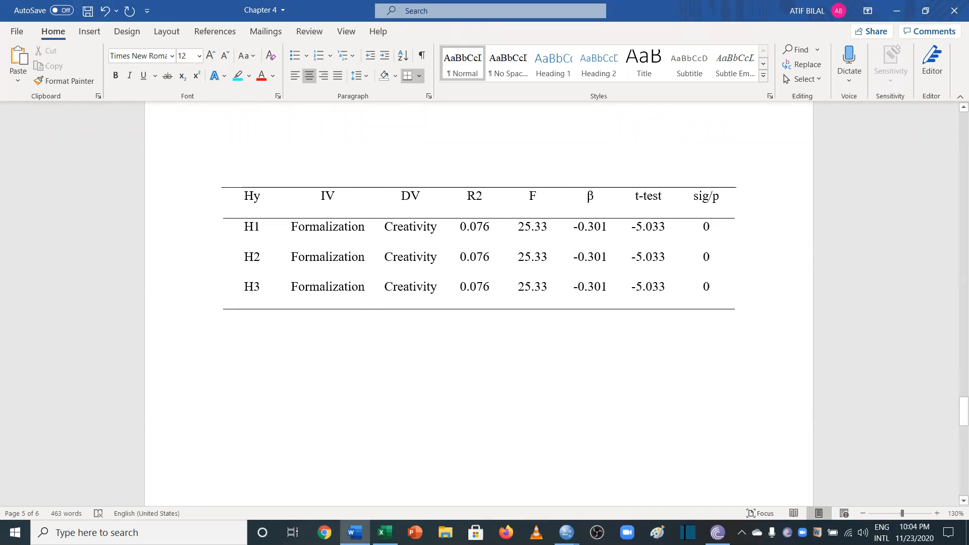
type("Table")
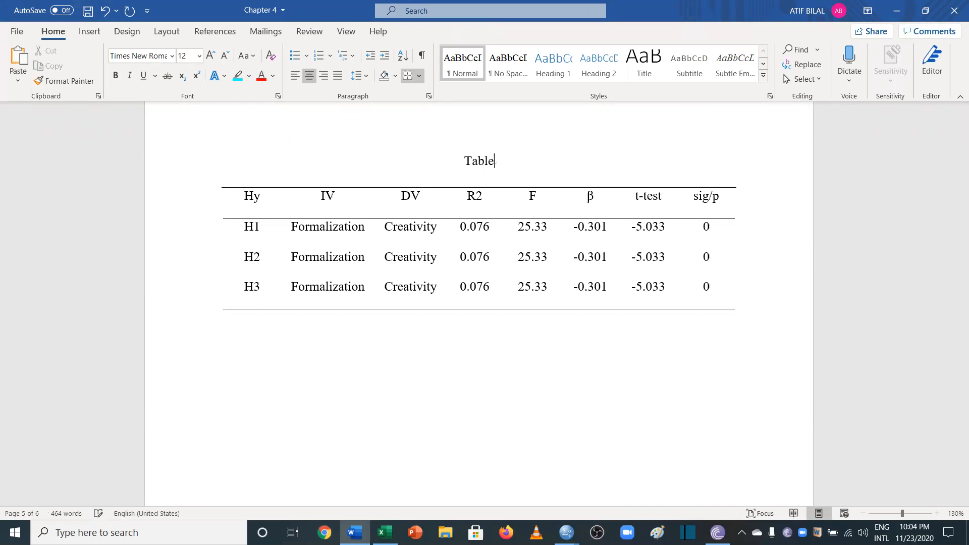
type(" 4.5: Hypot")
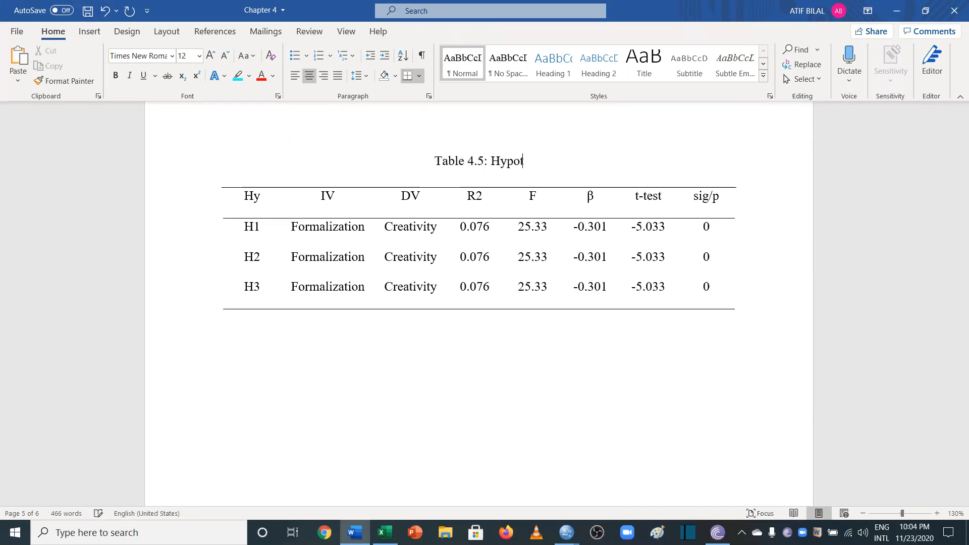
type("heses Testing")
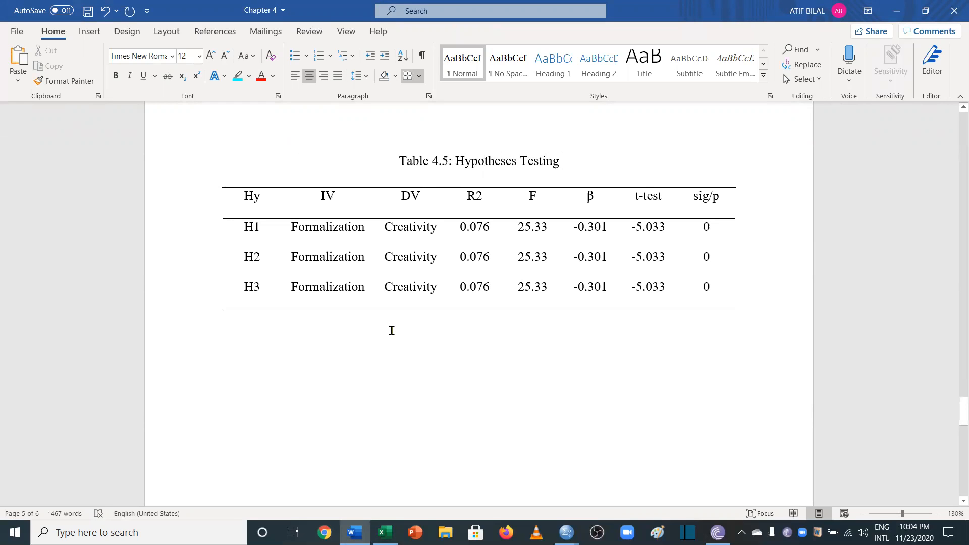
Step: Extend the "Levels" column heading to "Levels of moderator" in the empty table after the Mediation Analysis table
scroll(392, 330, "down", 3)
scroll(391, 330, "down", 7)
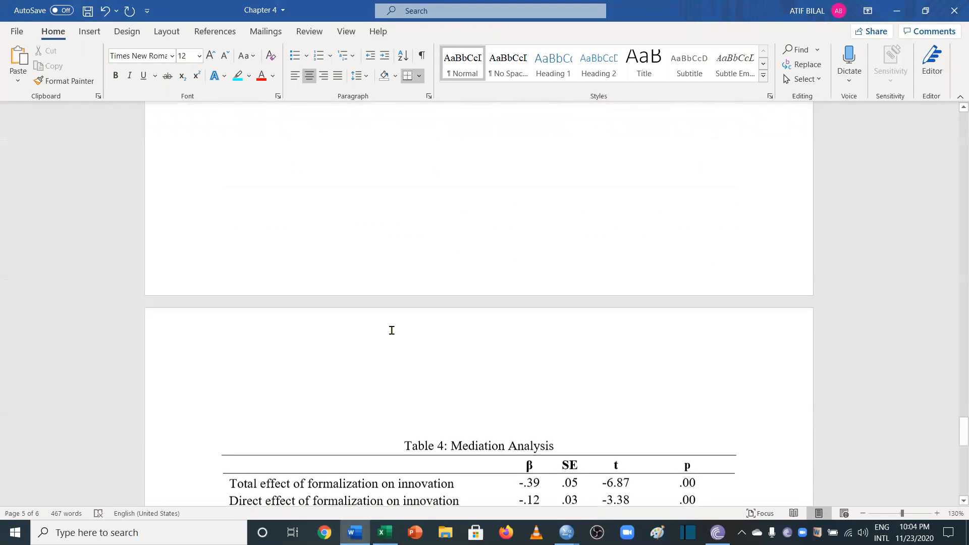
scroll(391, 330, "down", 6)
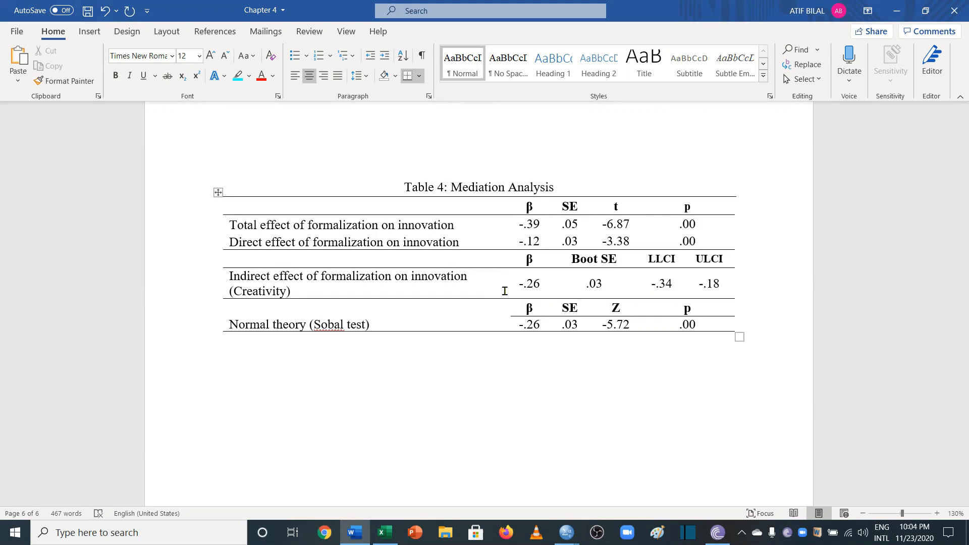
scroll(505, 291, "down", 1)
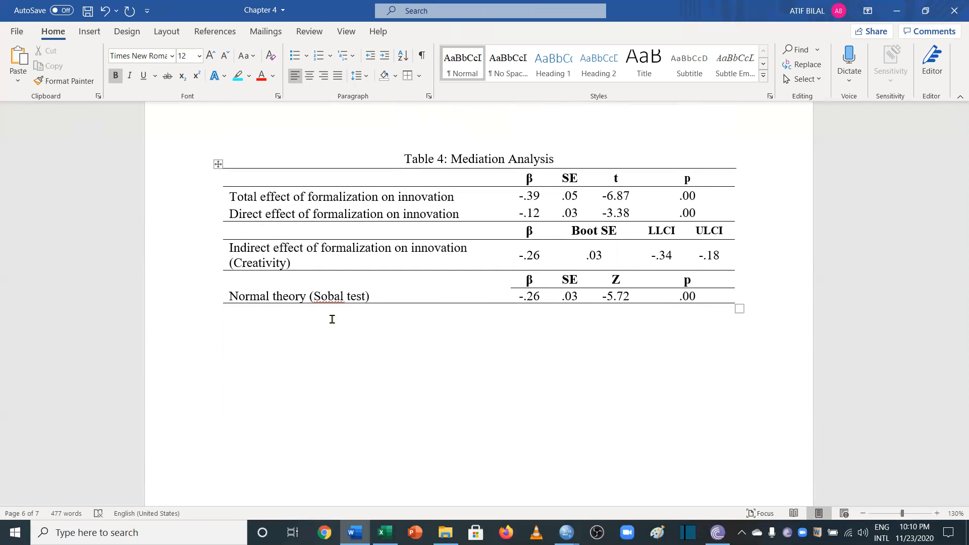
scroll(332, 318, "down", 15)
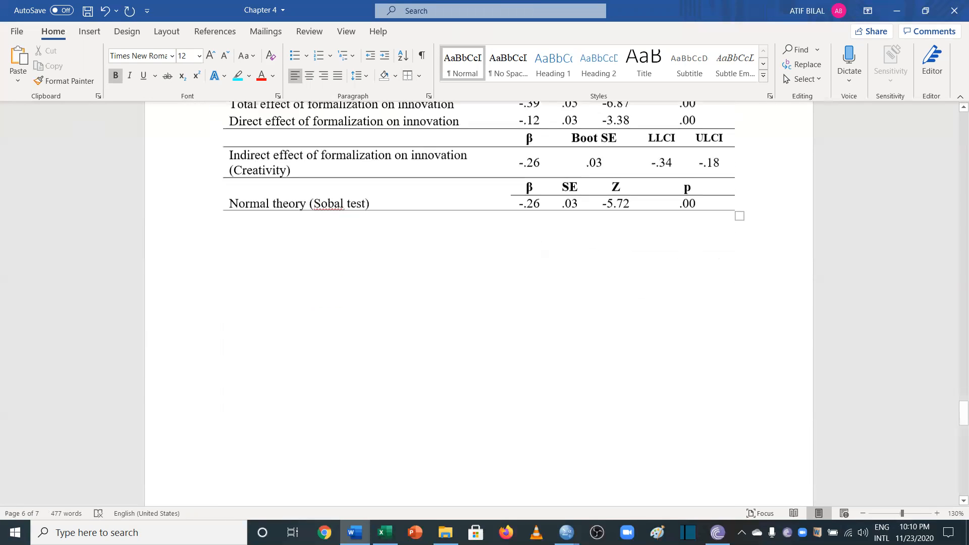
scroll(332, 319, "down", 2)
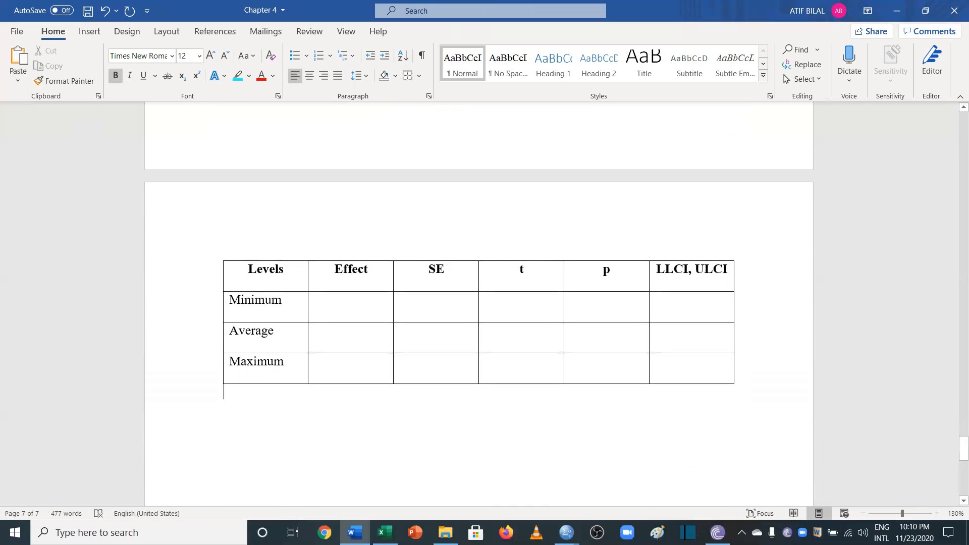
left_click(293, 273)
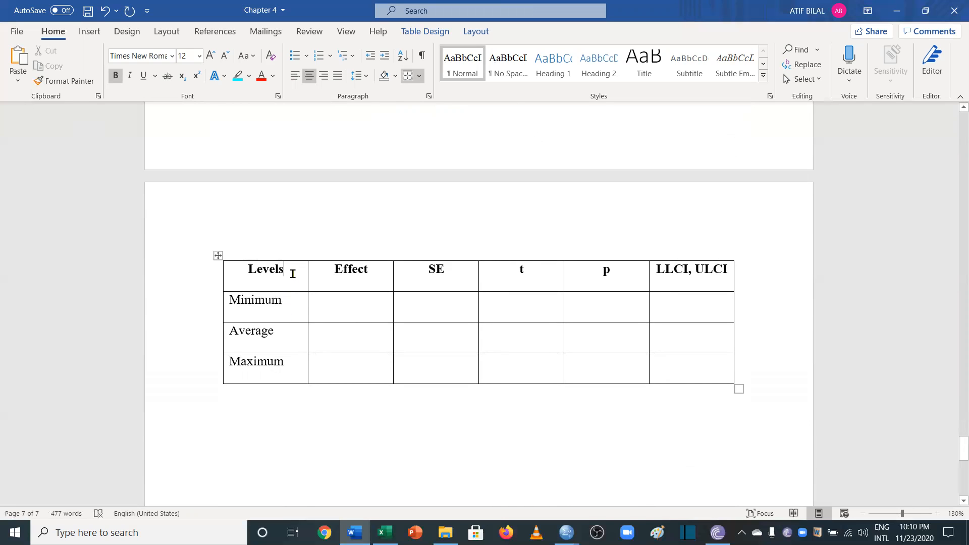
type("of moderator")
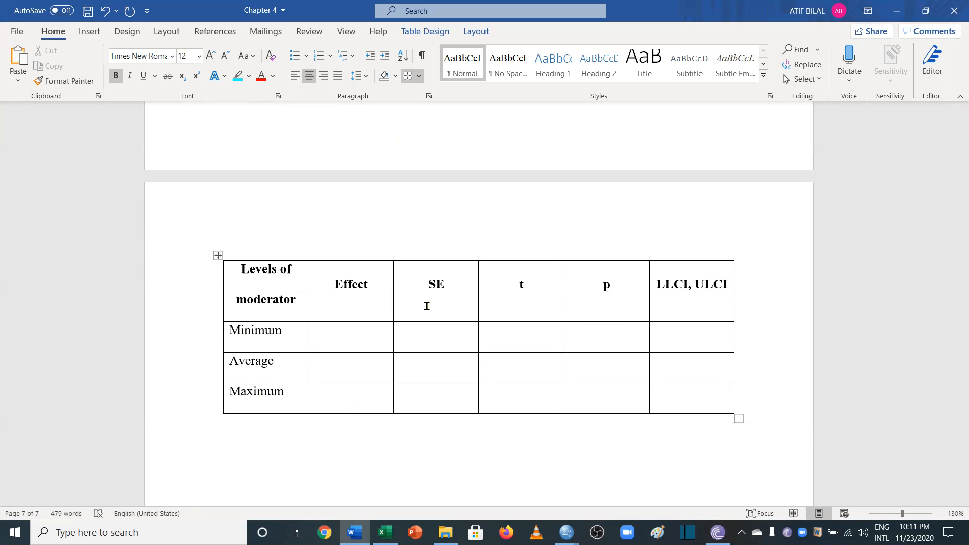
scroll(426, 306, "down", 3)
scroll(427, 306, "up", 3)
scroll(427, 307, "up", 5)
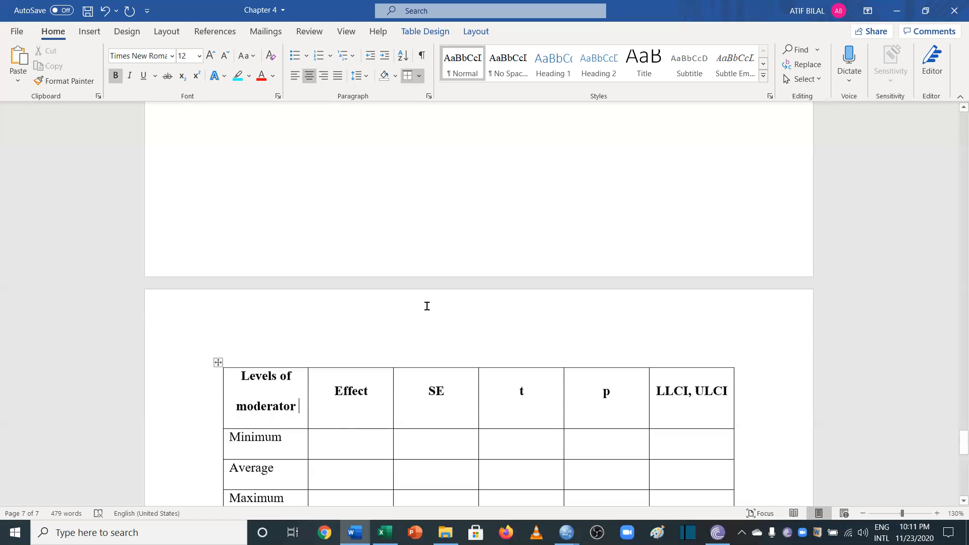
scroll(427, 306, "up", 3)
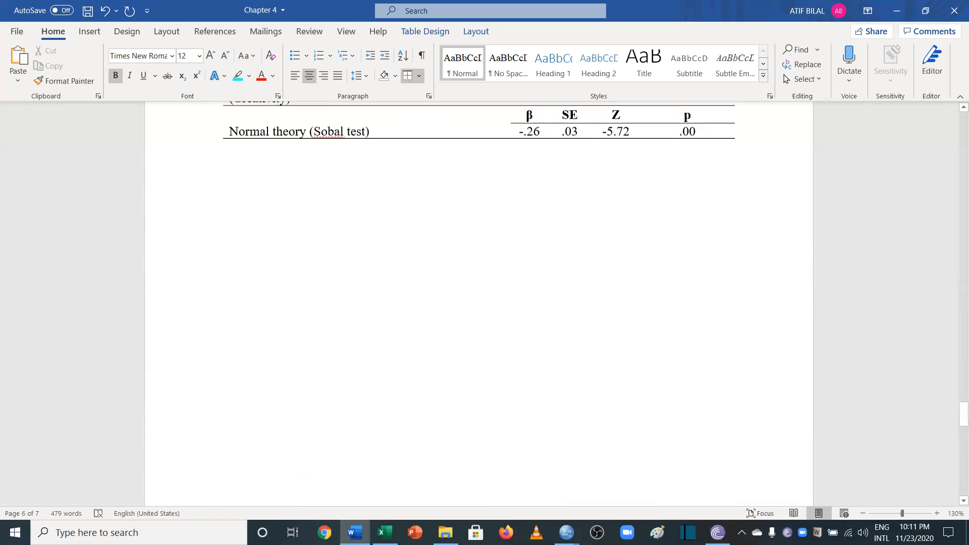